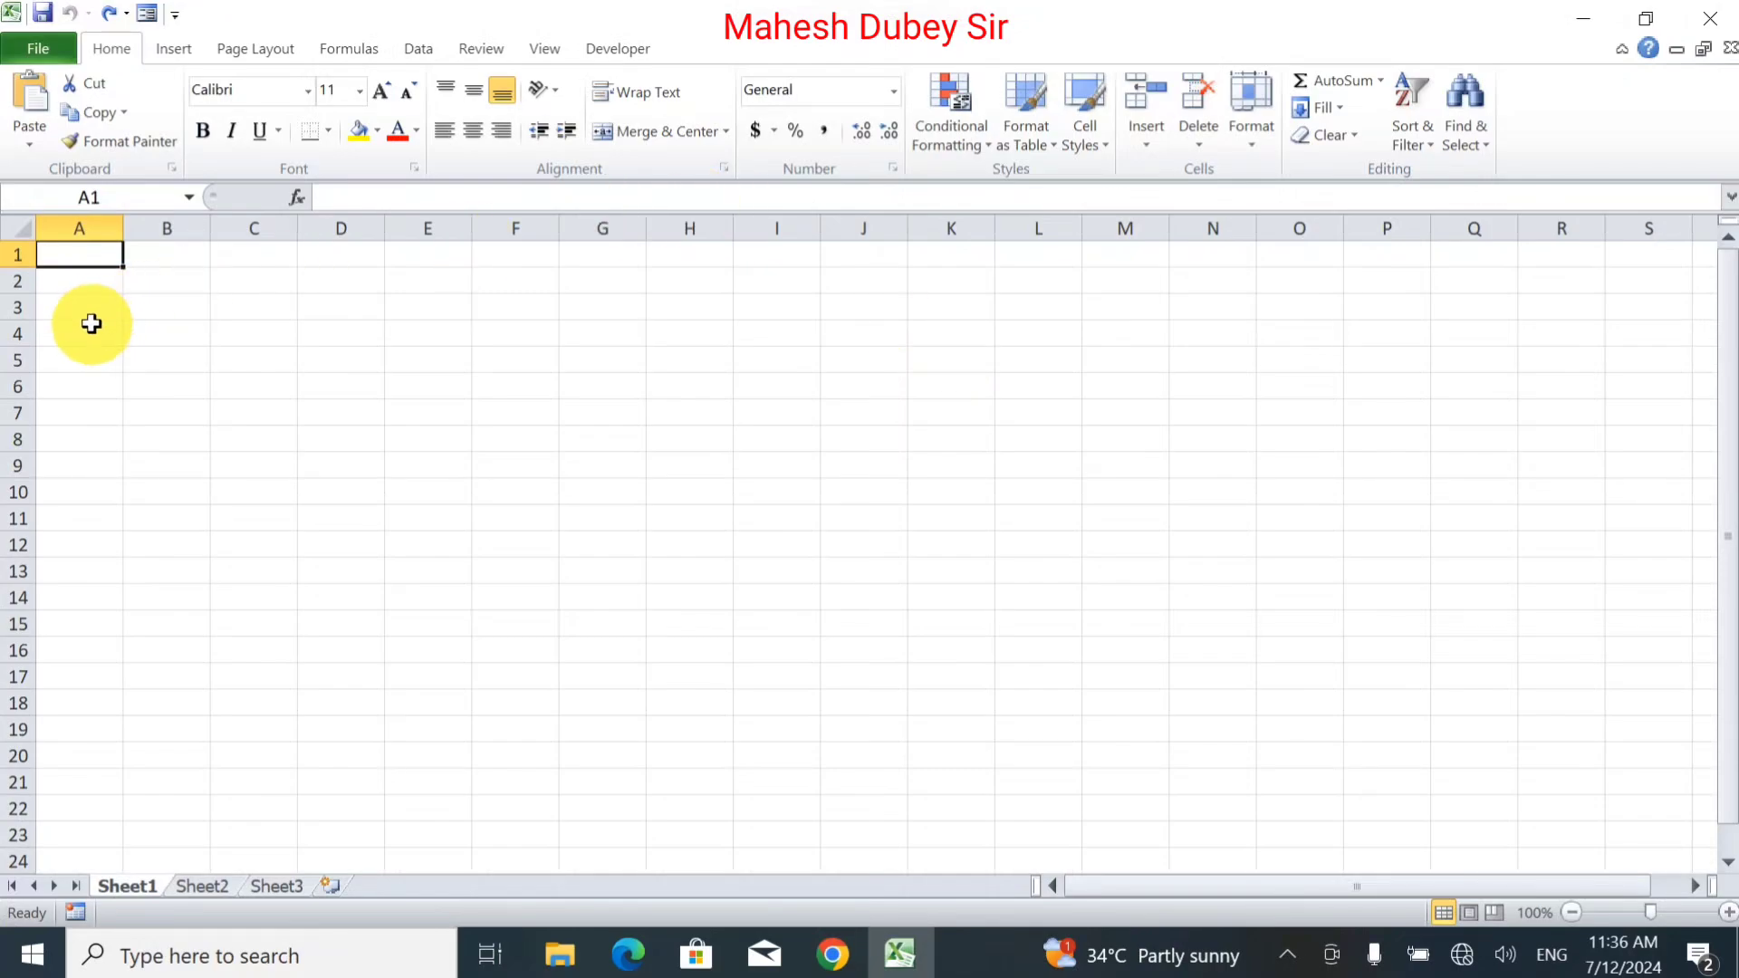
Select every cell of the blank sheet using the Select All corner button.
click(19, 235)
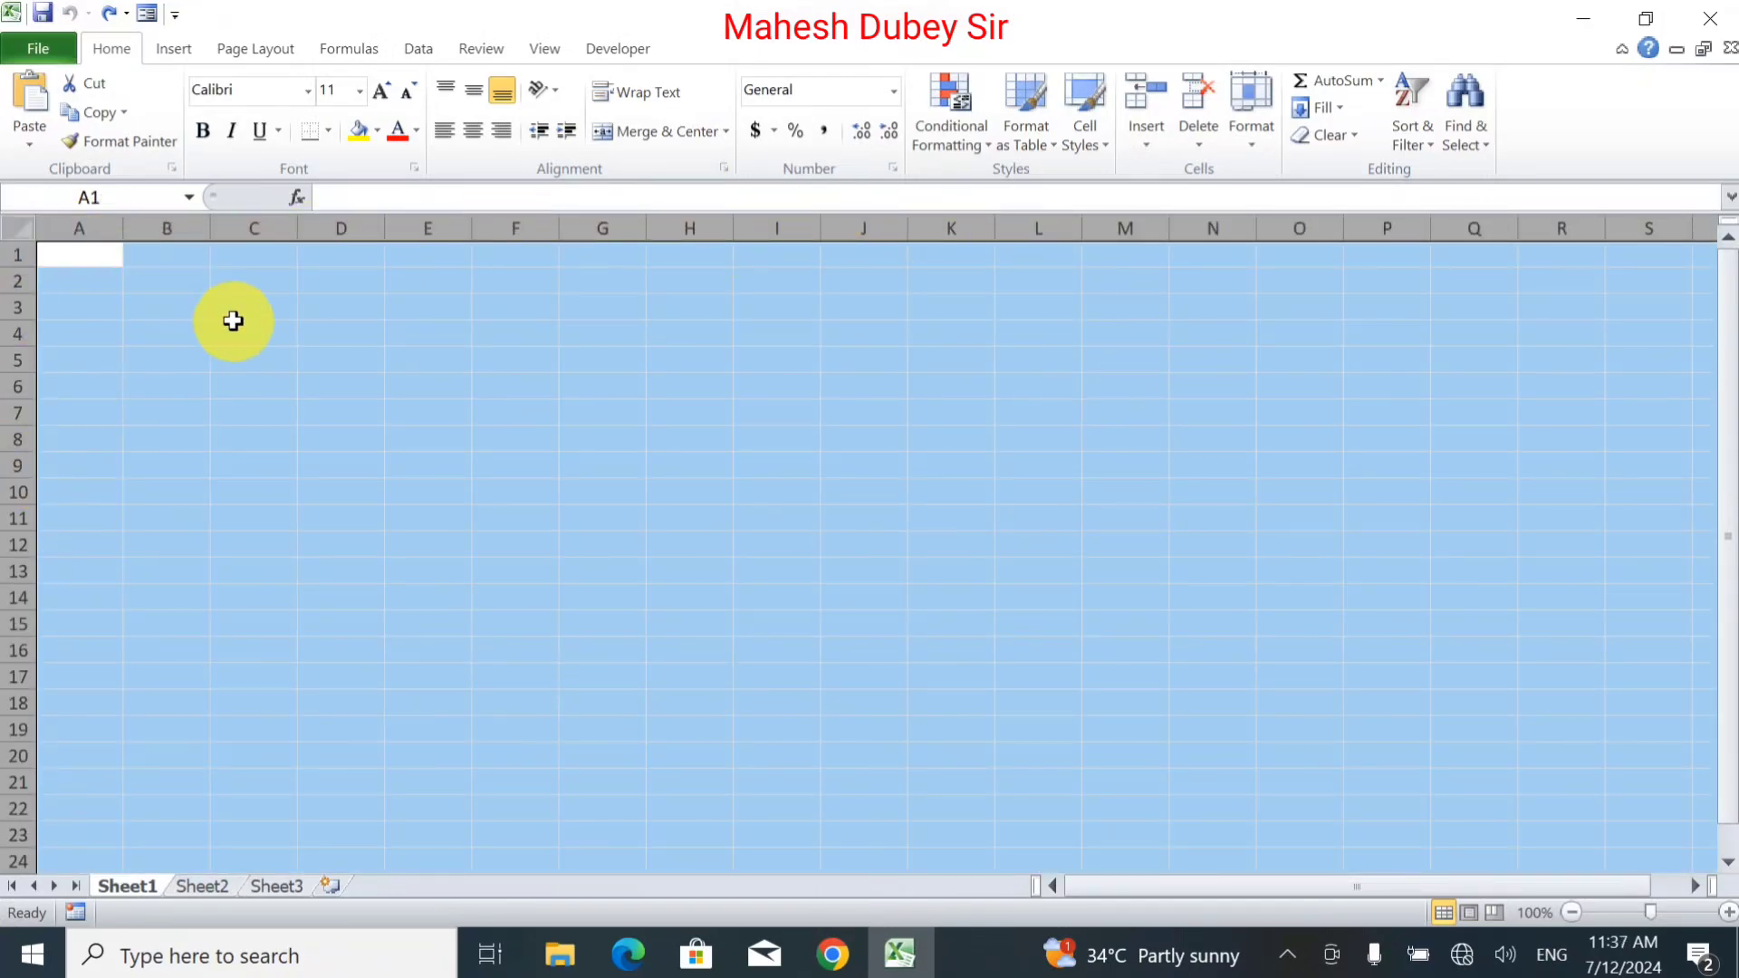
Give the whole worksheet a light purple fill from Fill Color.
click(382, 127)
click(562, 454)
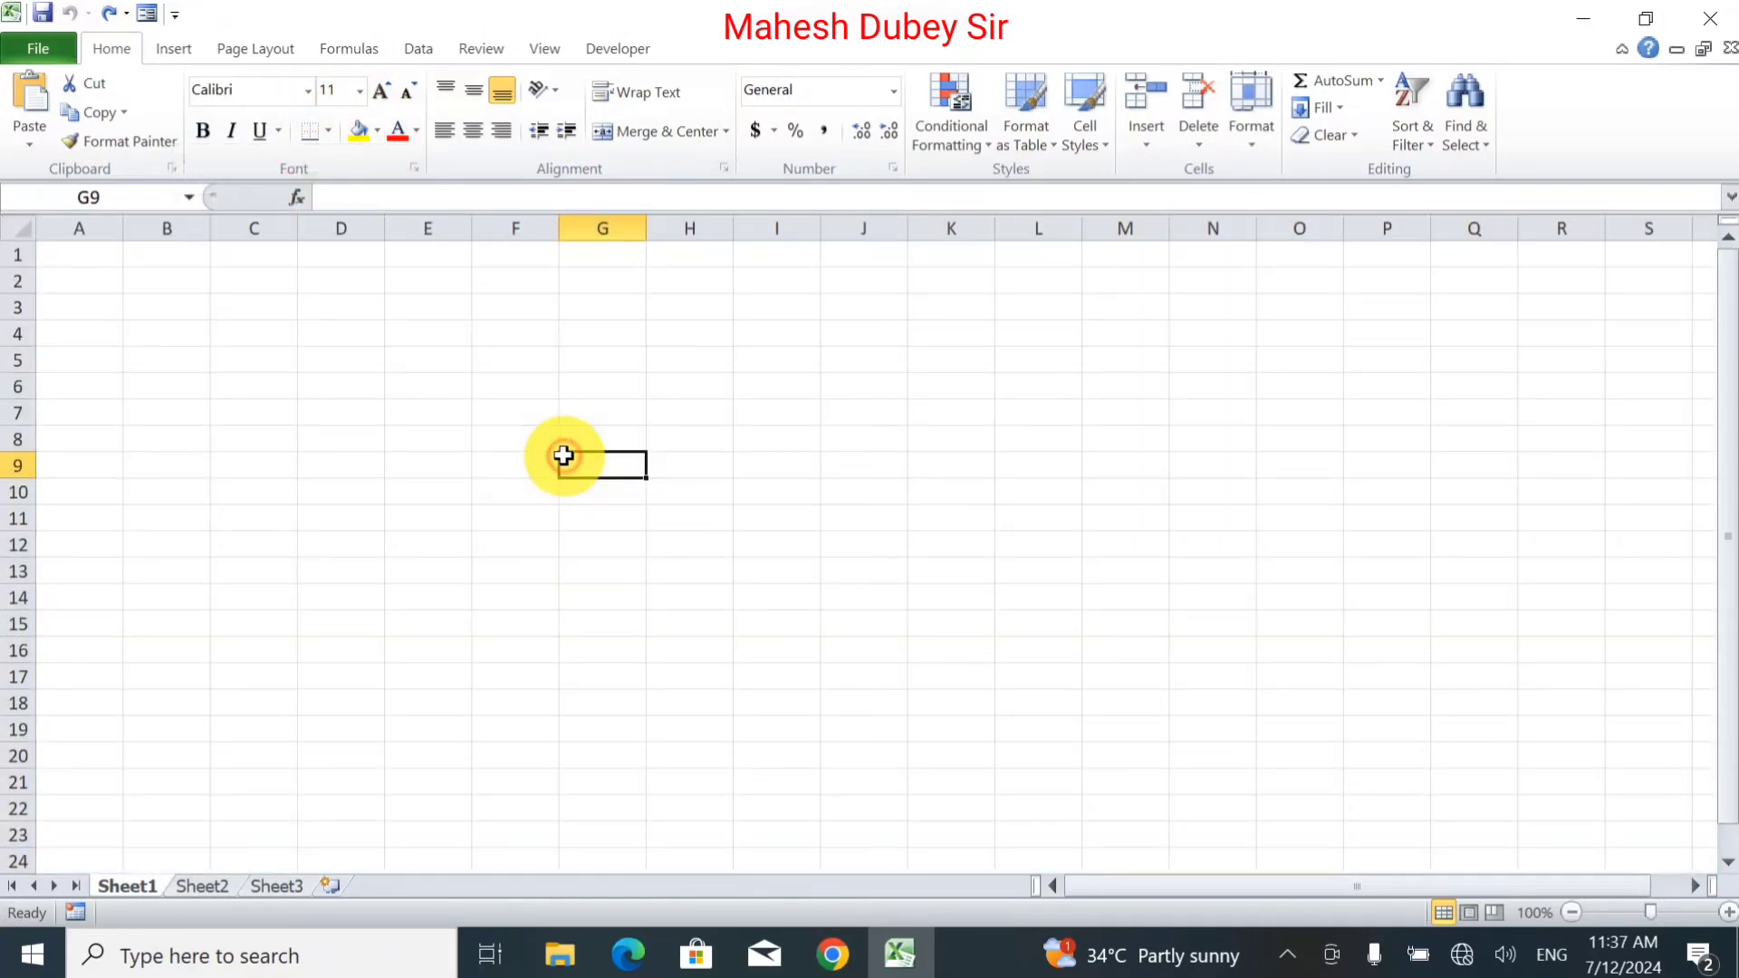
click(21, 232)
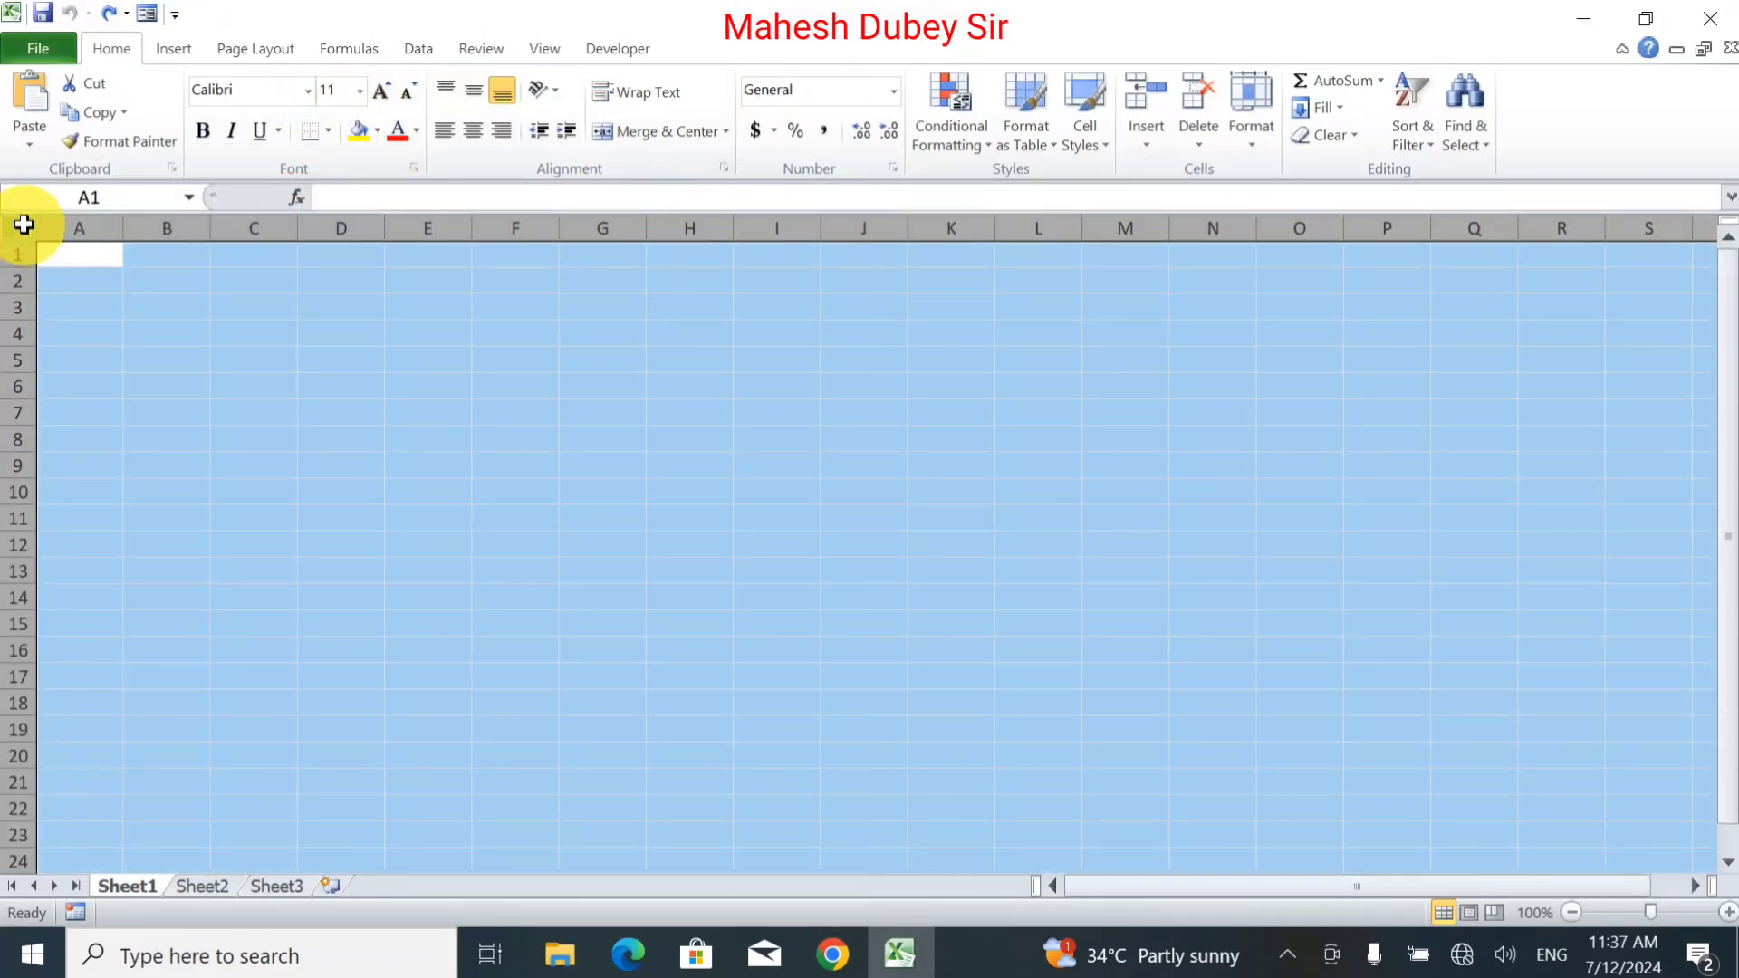
click(373, 122)
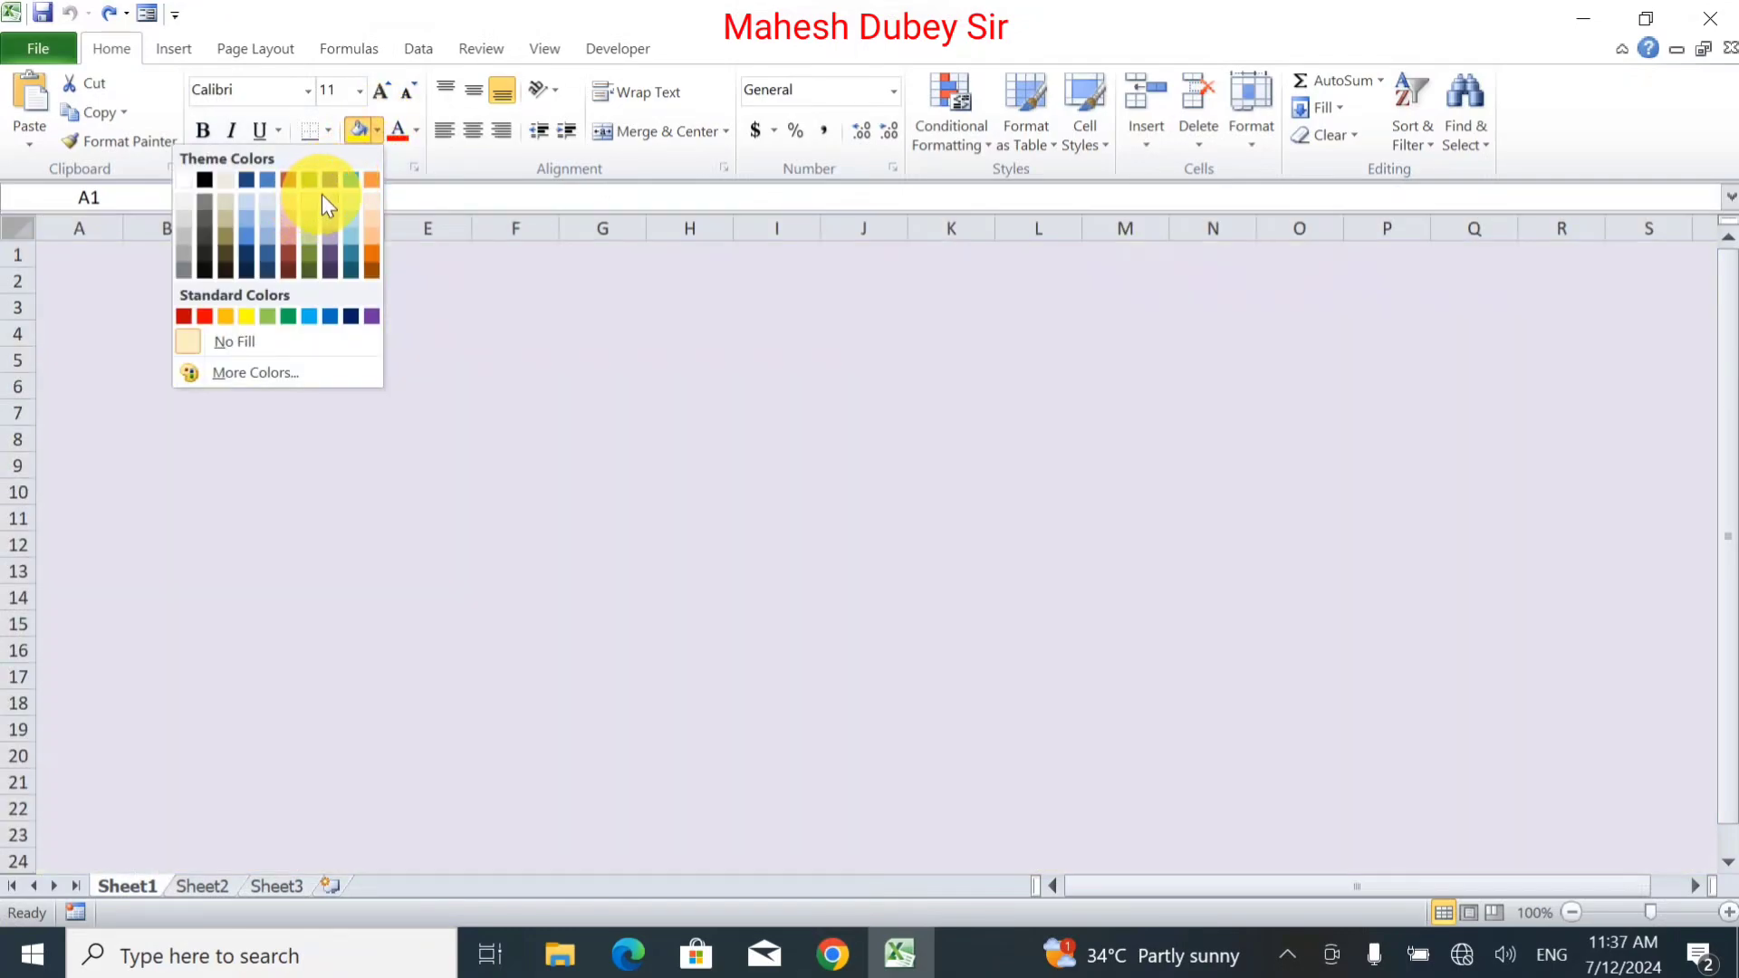
click(327, 198)
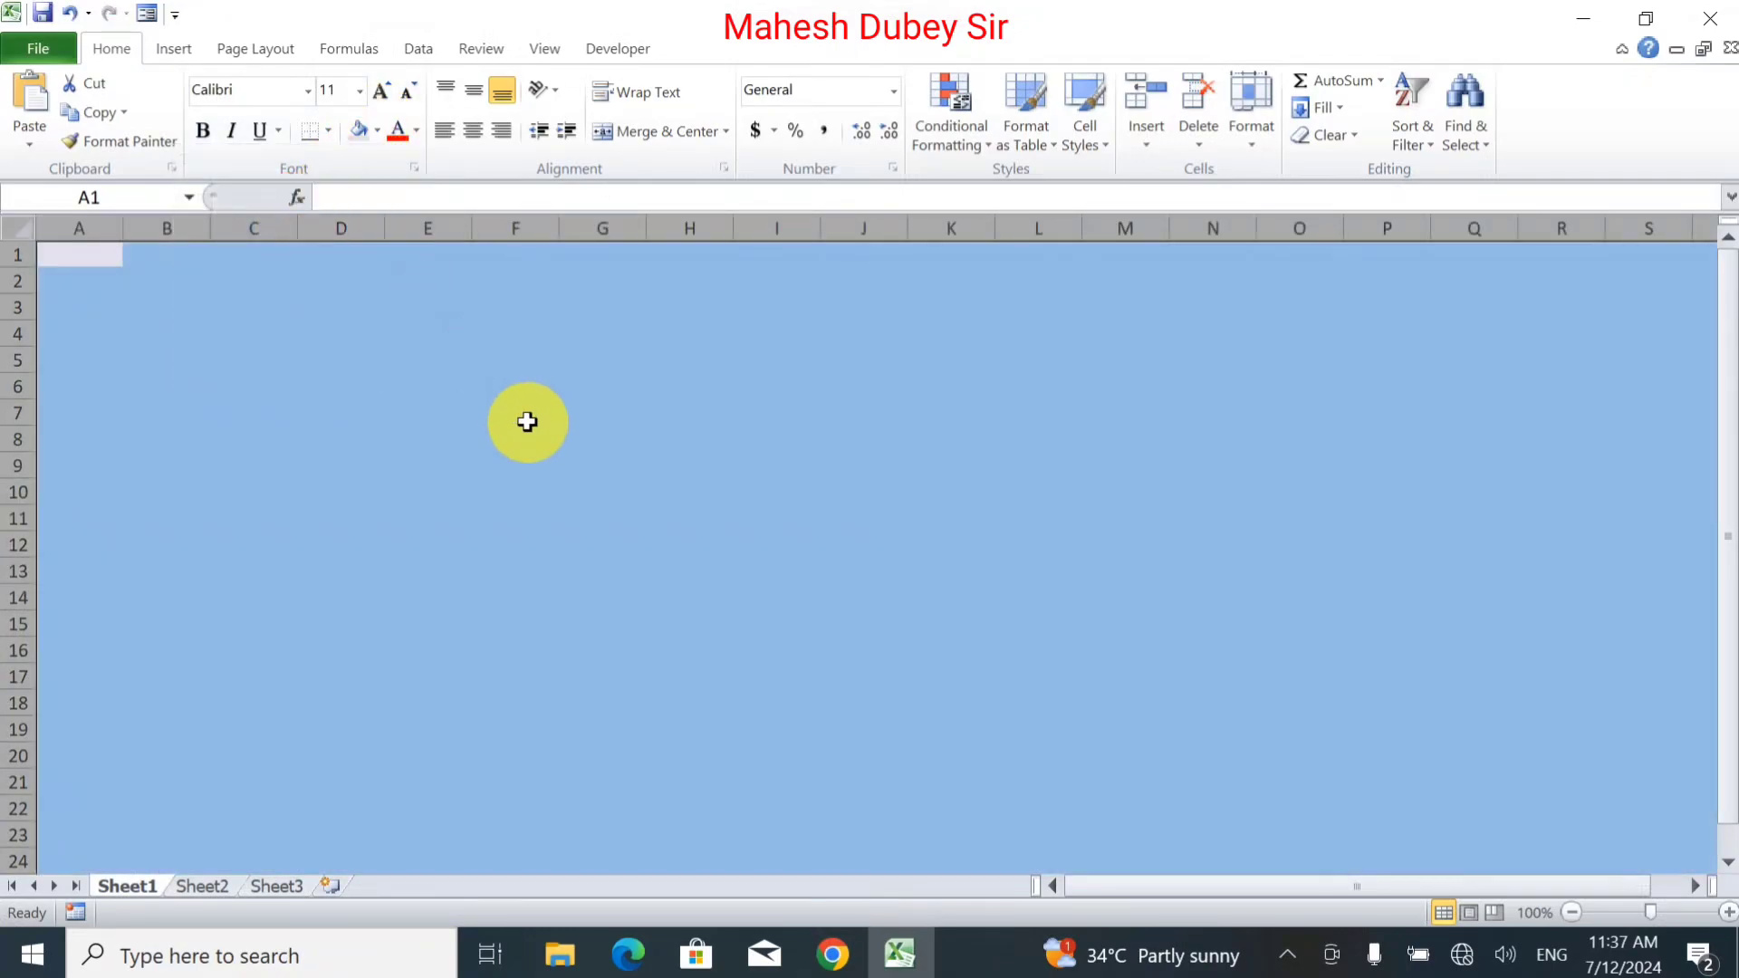
click(527, 422)
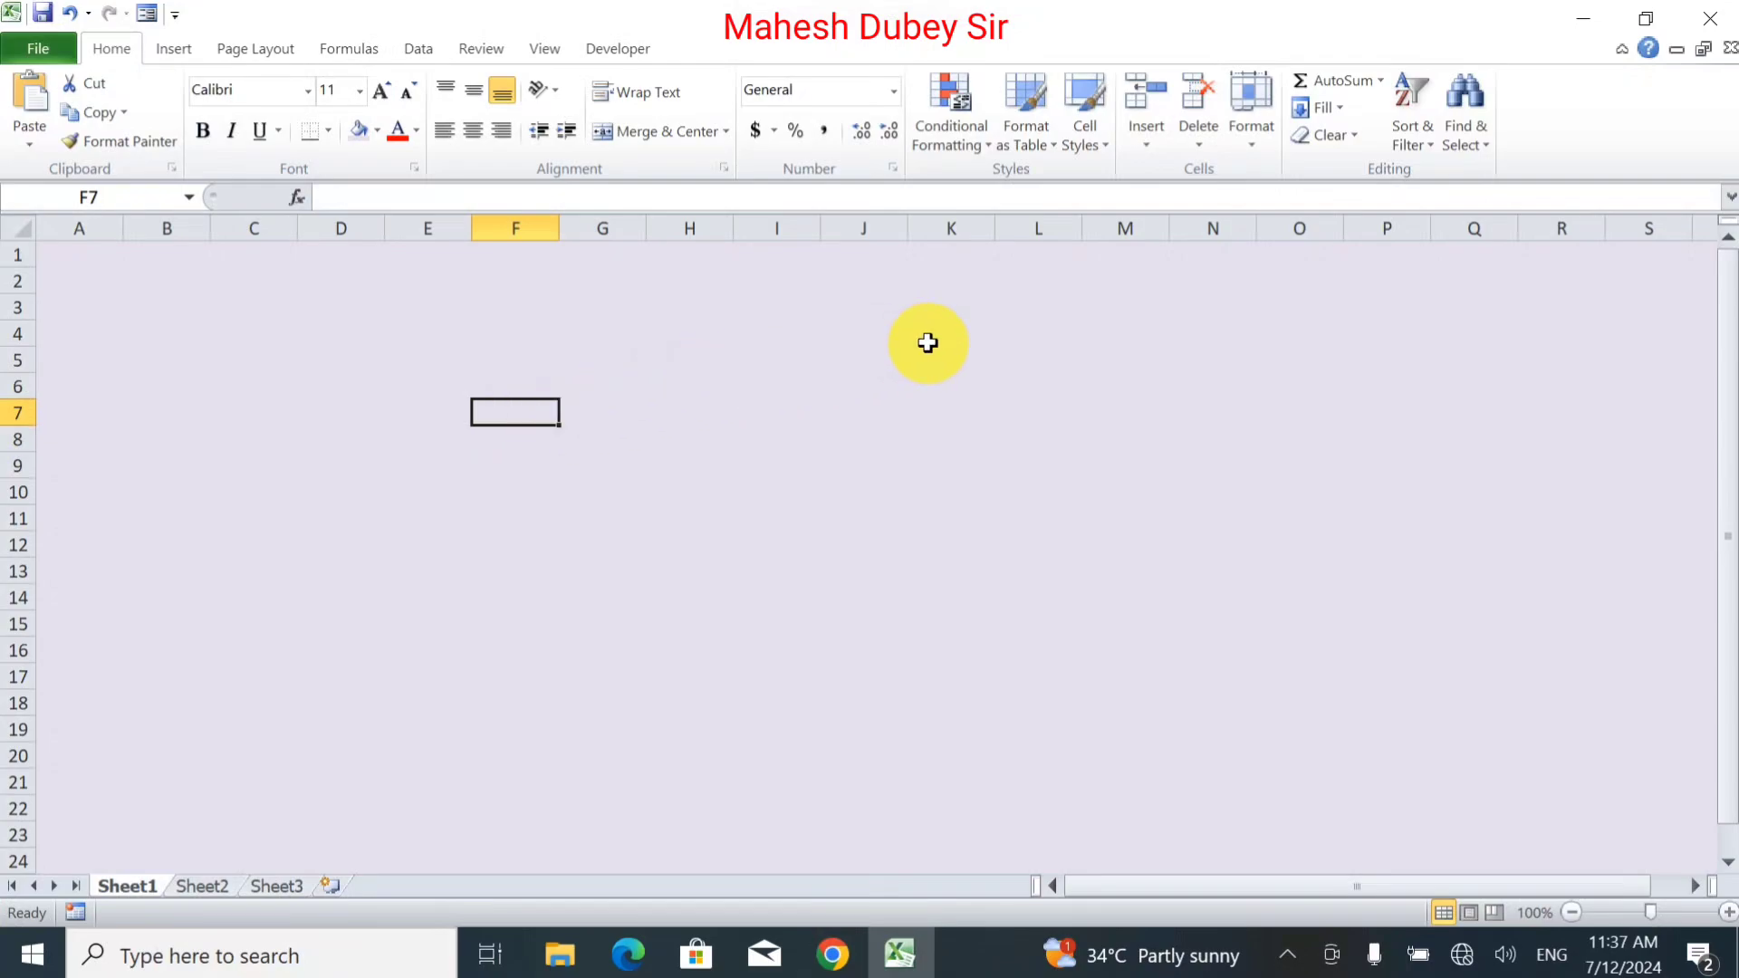
click(404, 377)
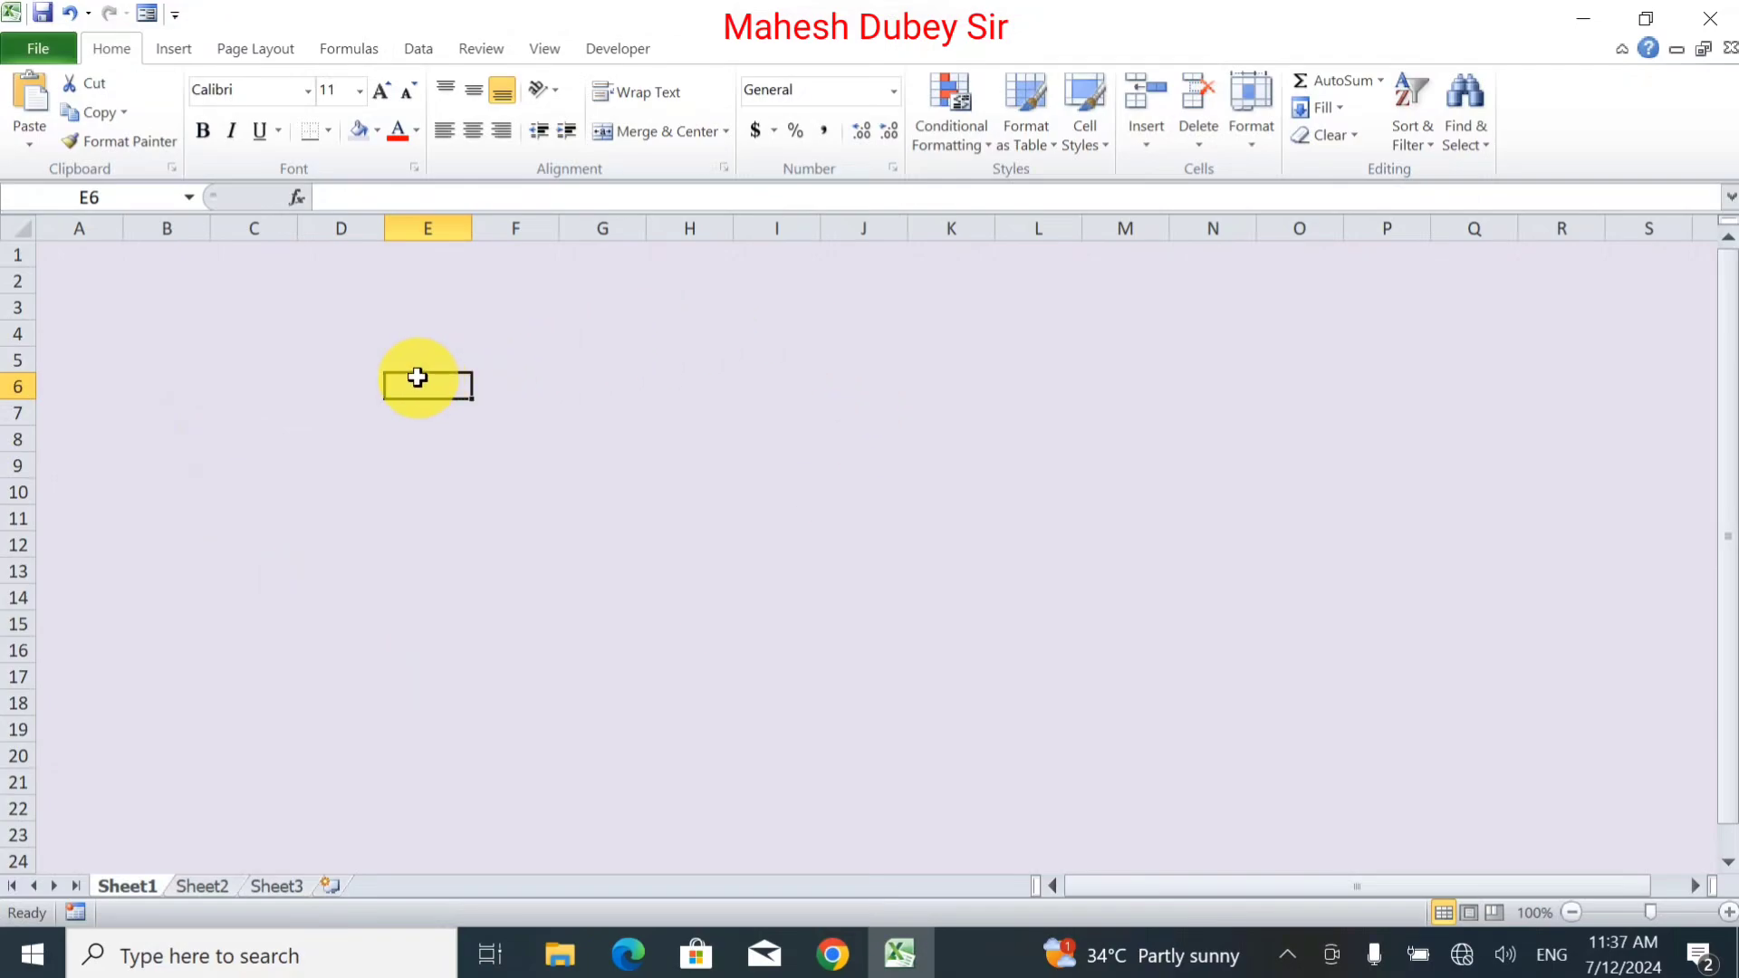
Type the title 'Student Admission Form' in E6.
text(R)
key(BackSpace)
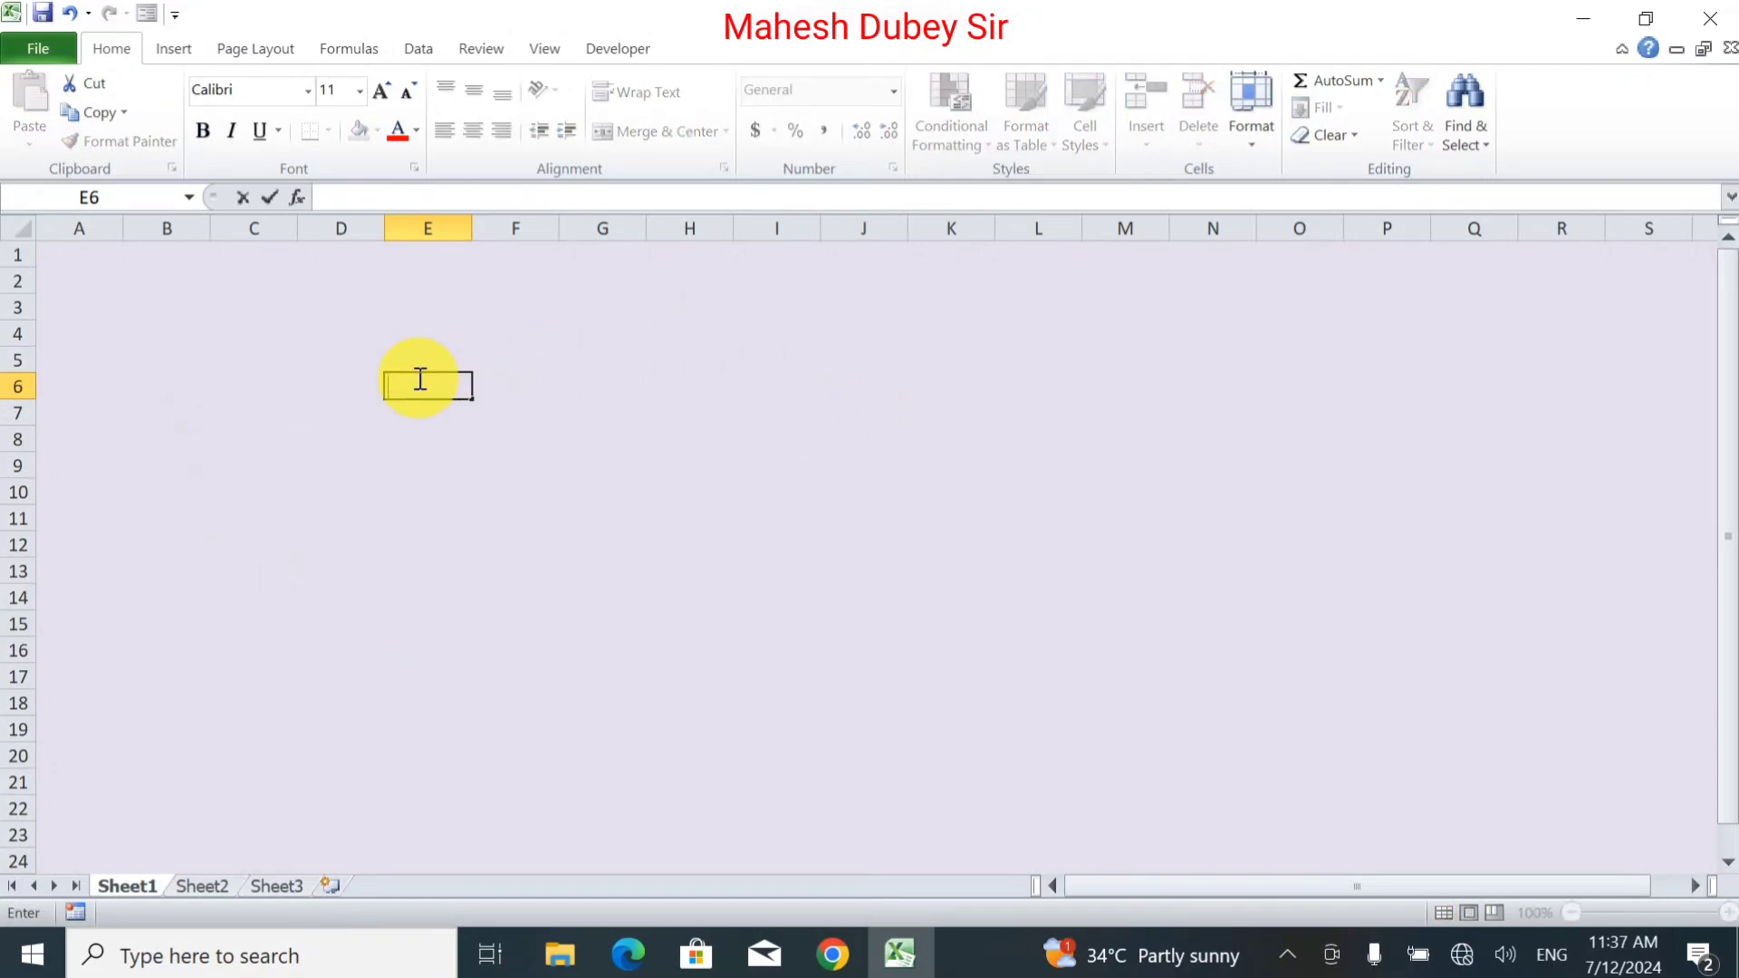
text(St)
text(udet)
key(BackSpace)
text(nt A)
text(dmi)
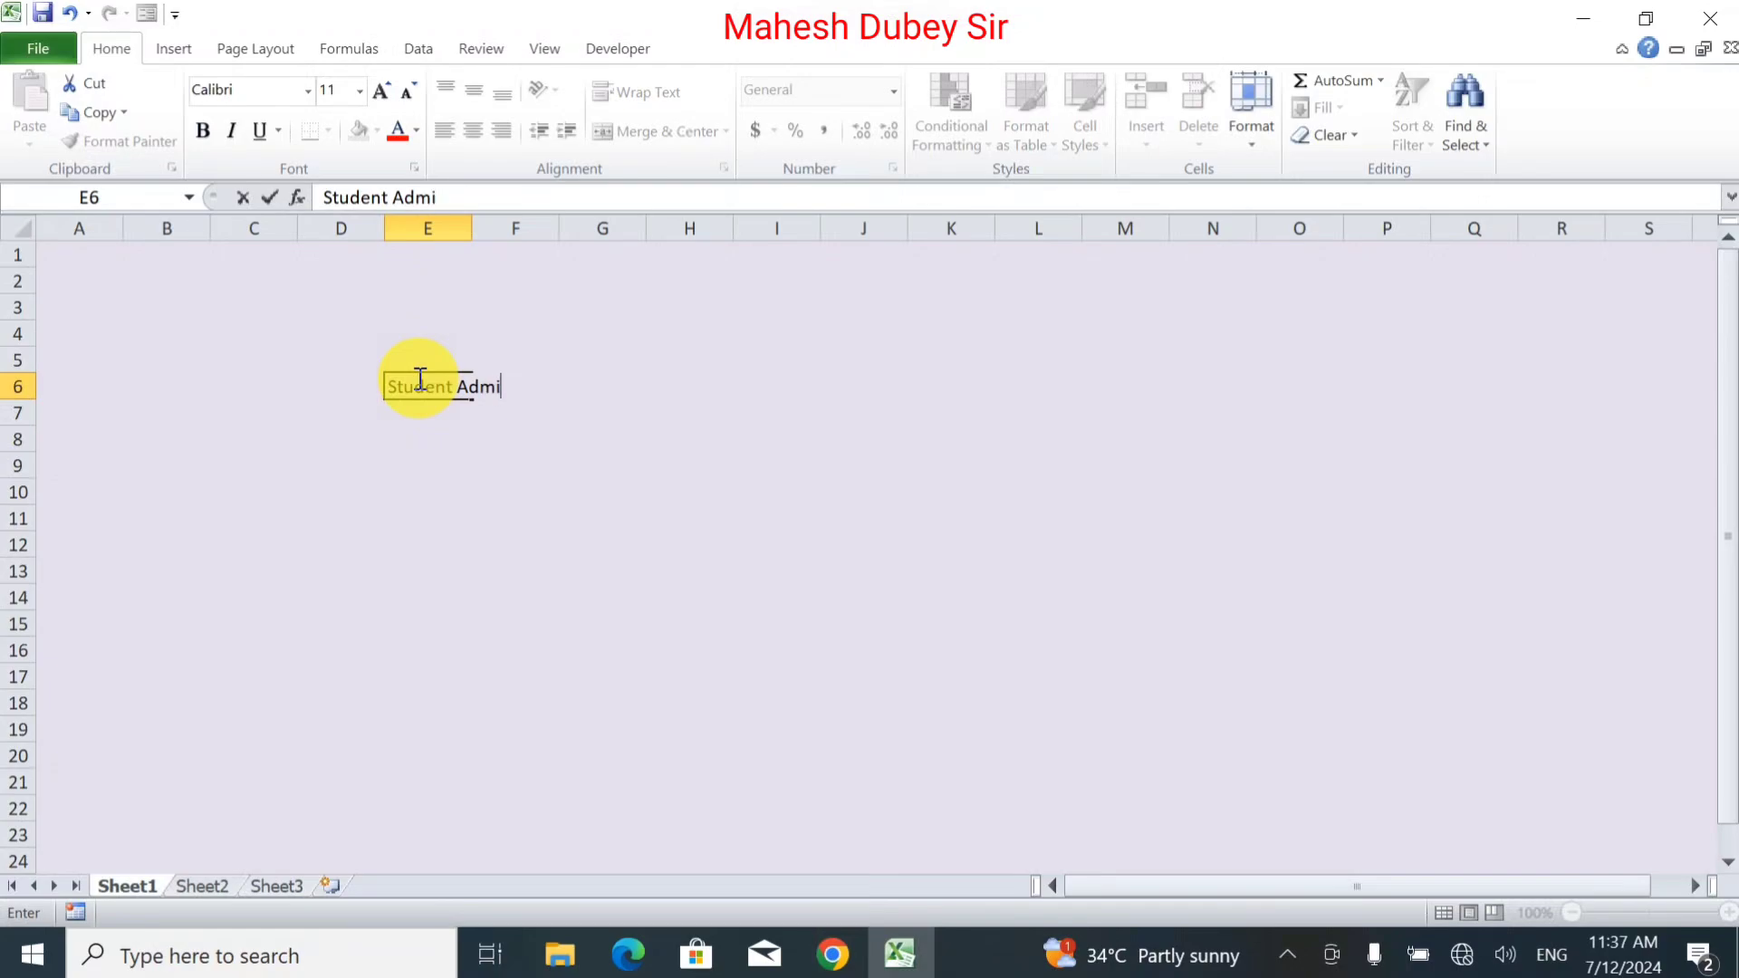
text(ssion )
text(Form)
key(Return)
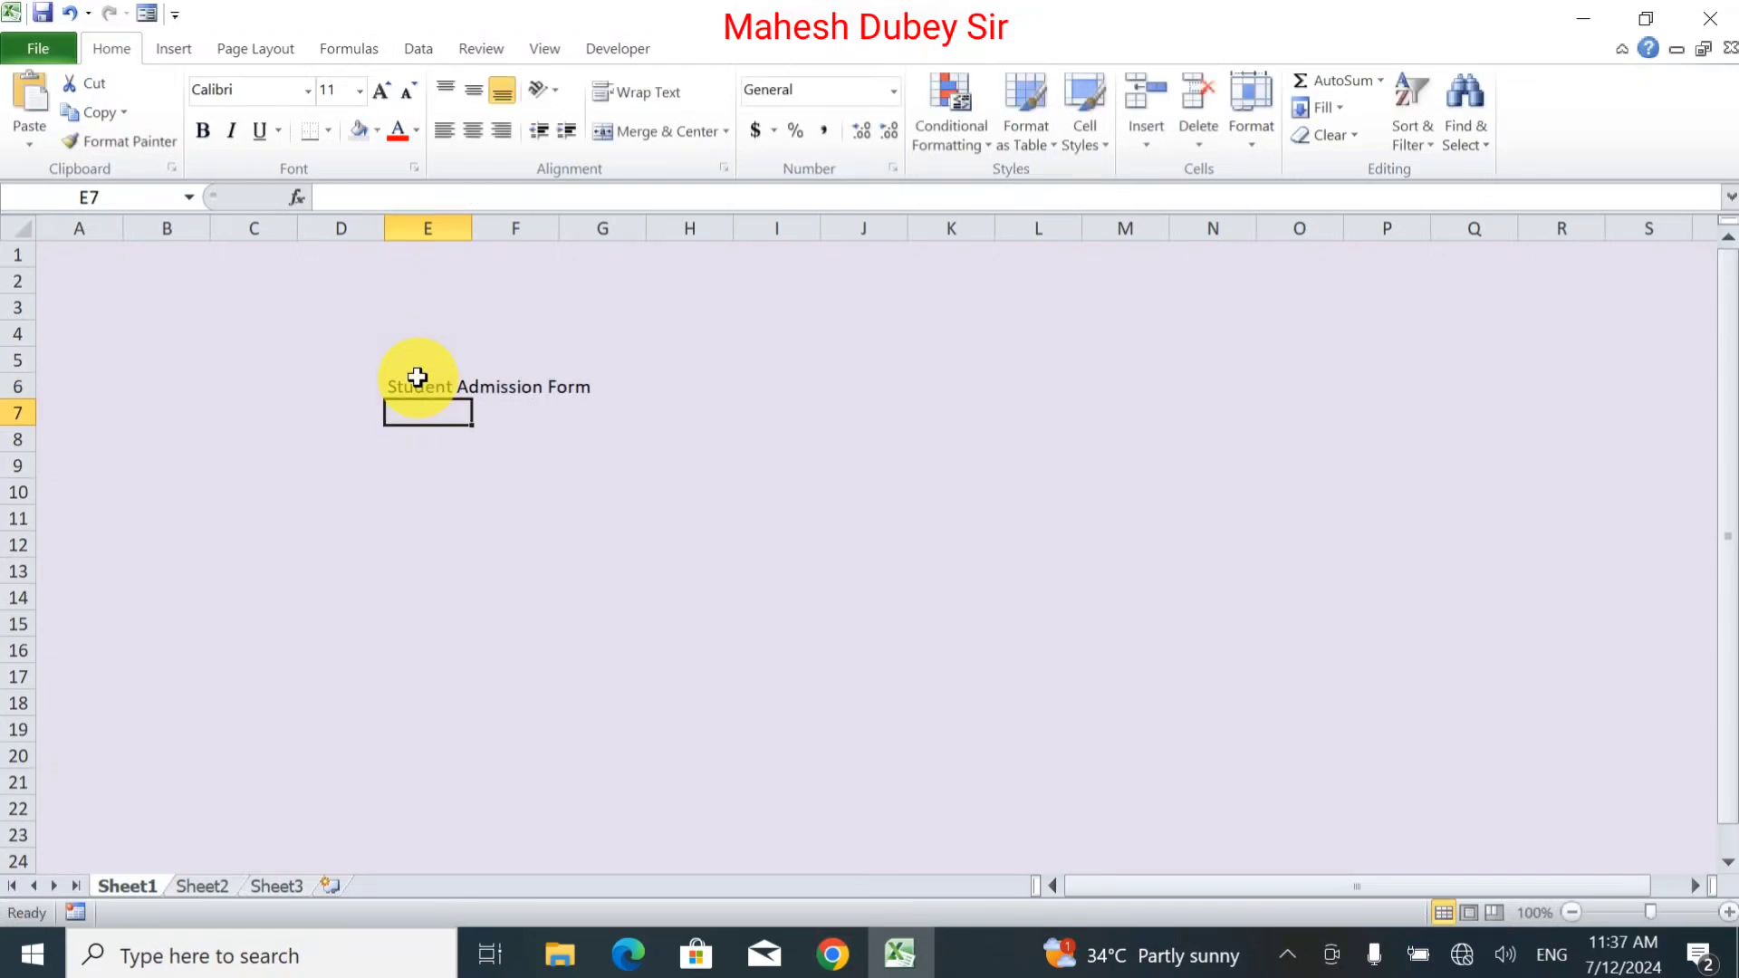
key(Return)
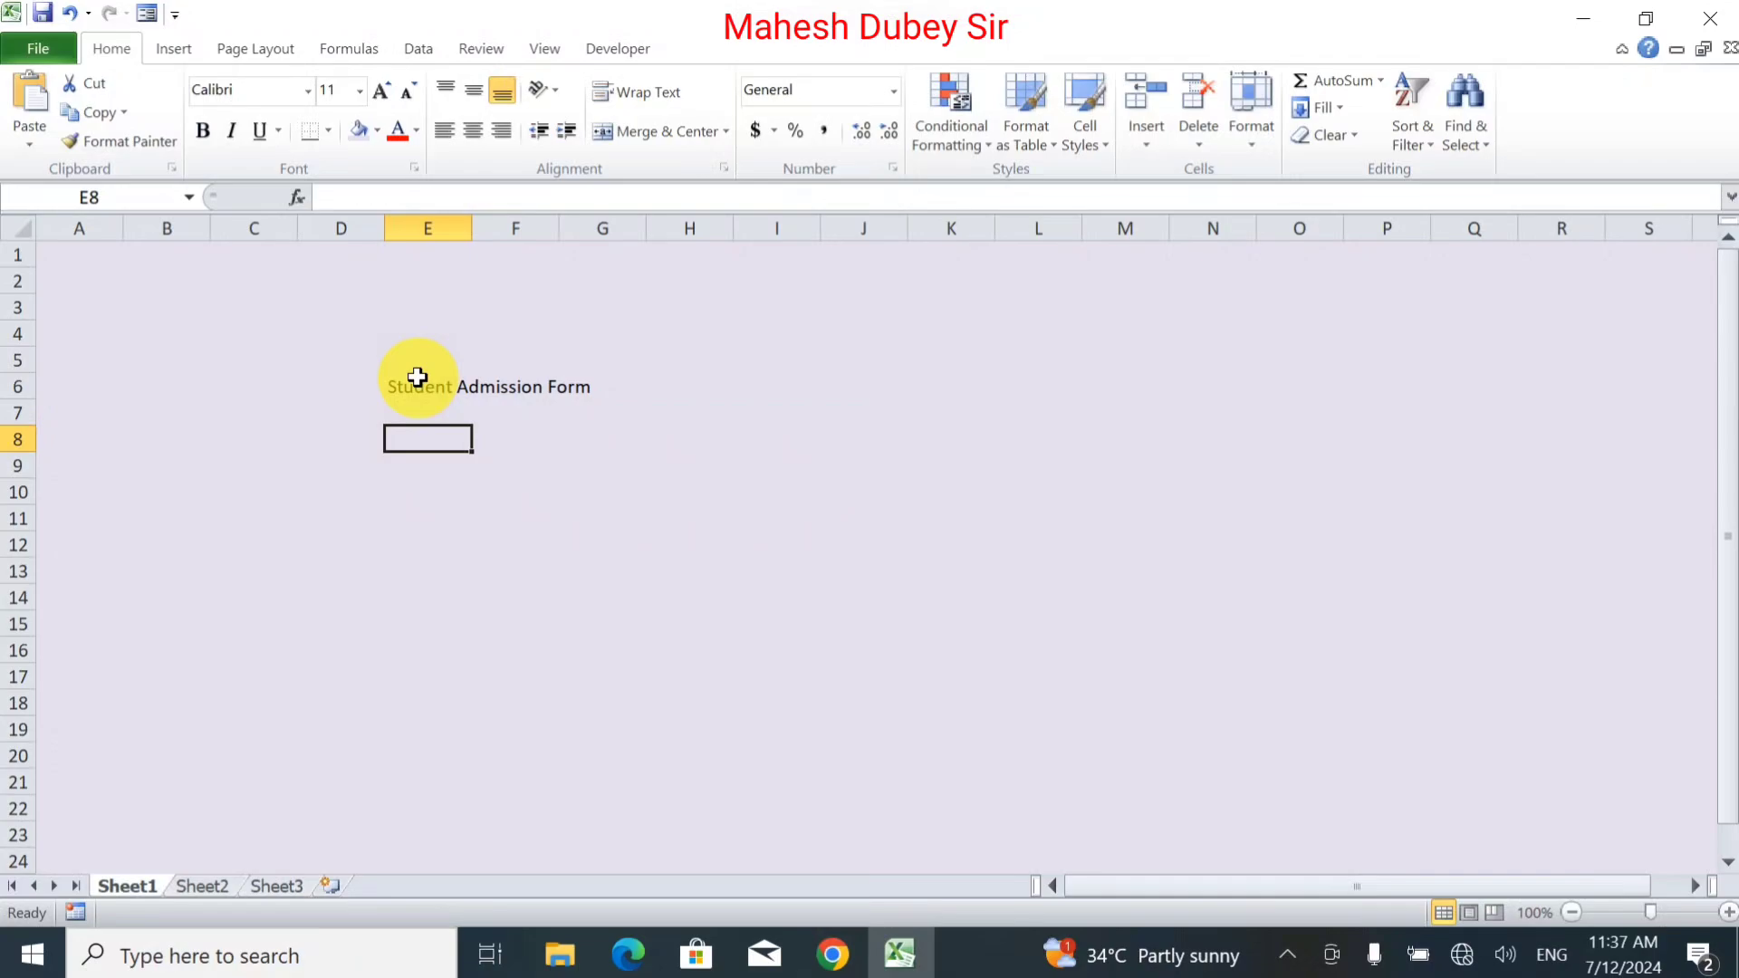
Enter labels Student Name, Father's Name and Mother Name in E8, E10 and E12.
text(St)
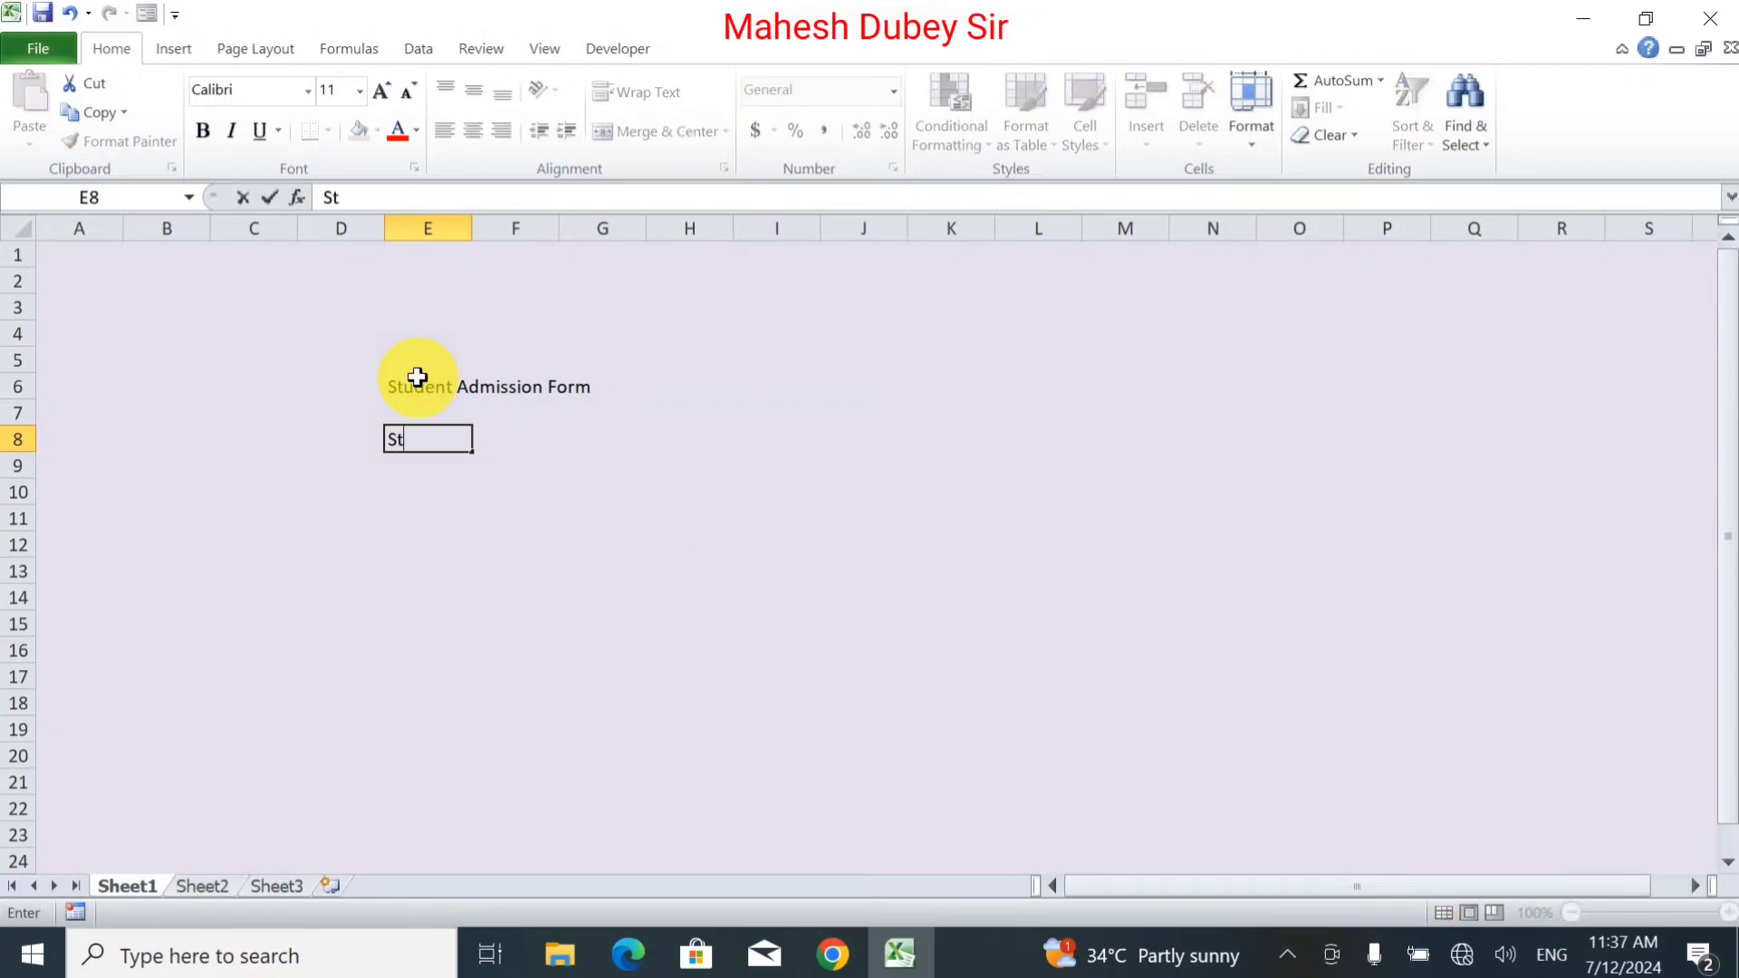
text(udent Name)
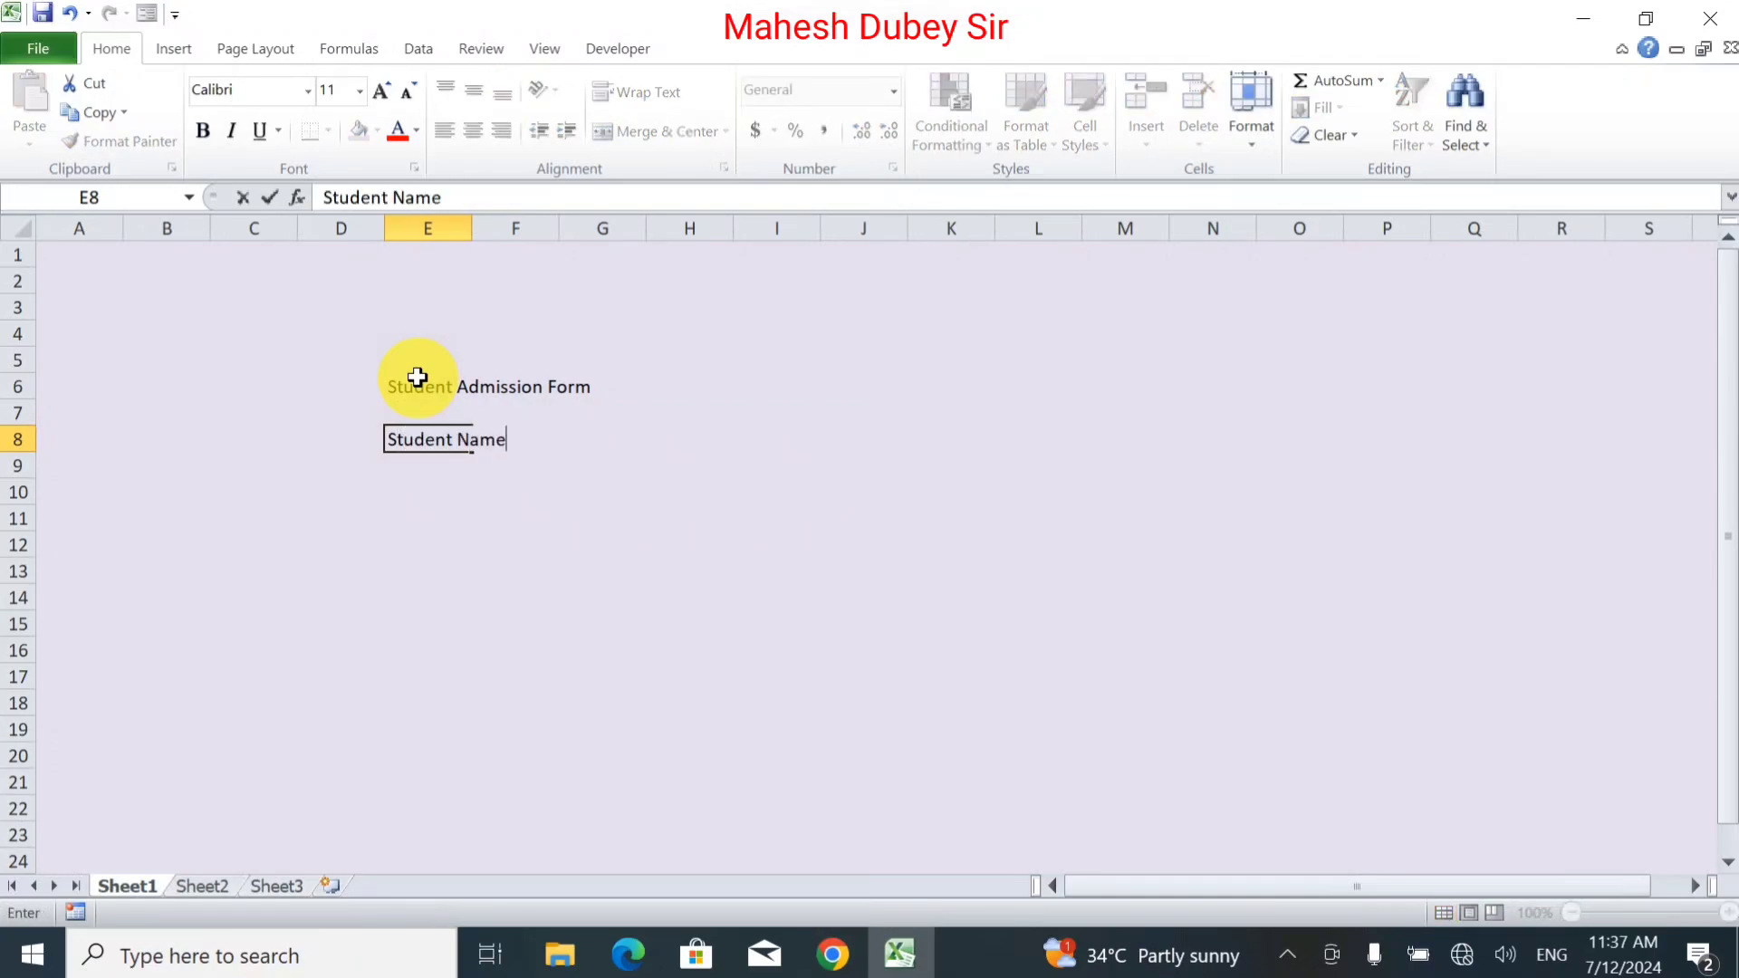
key(Return)
key(Return)
text(F)
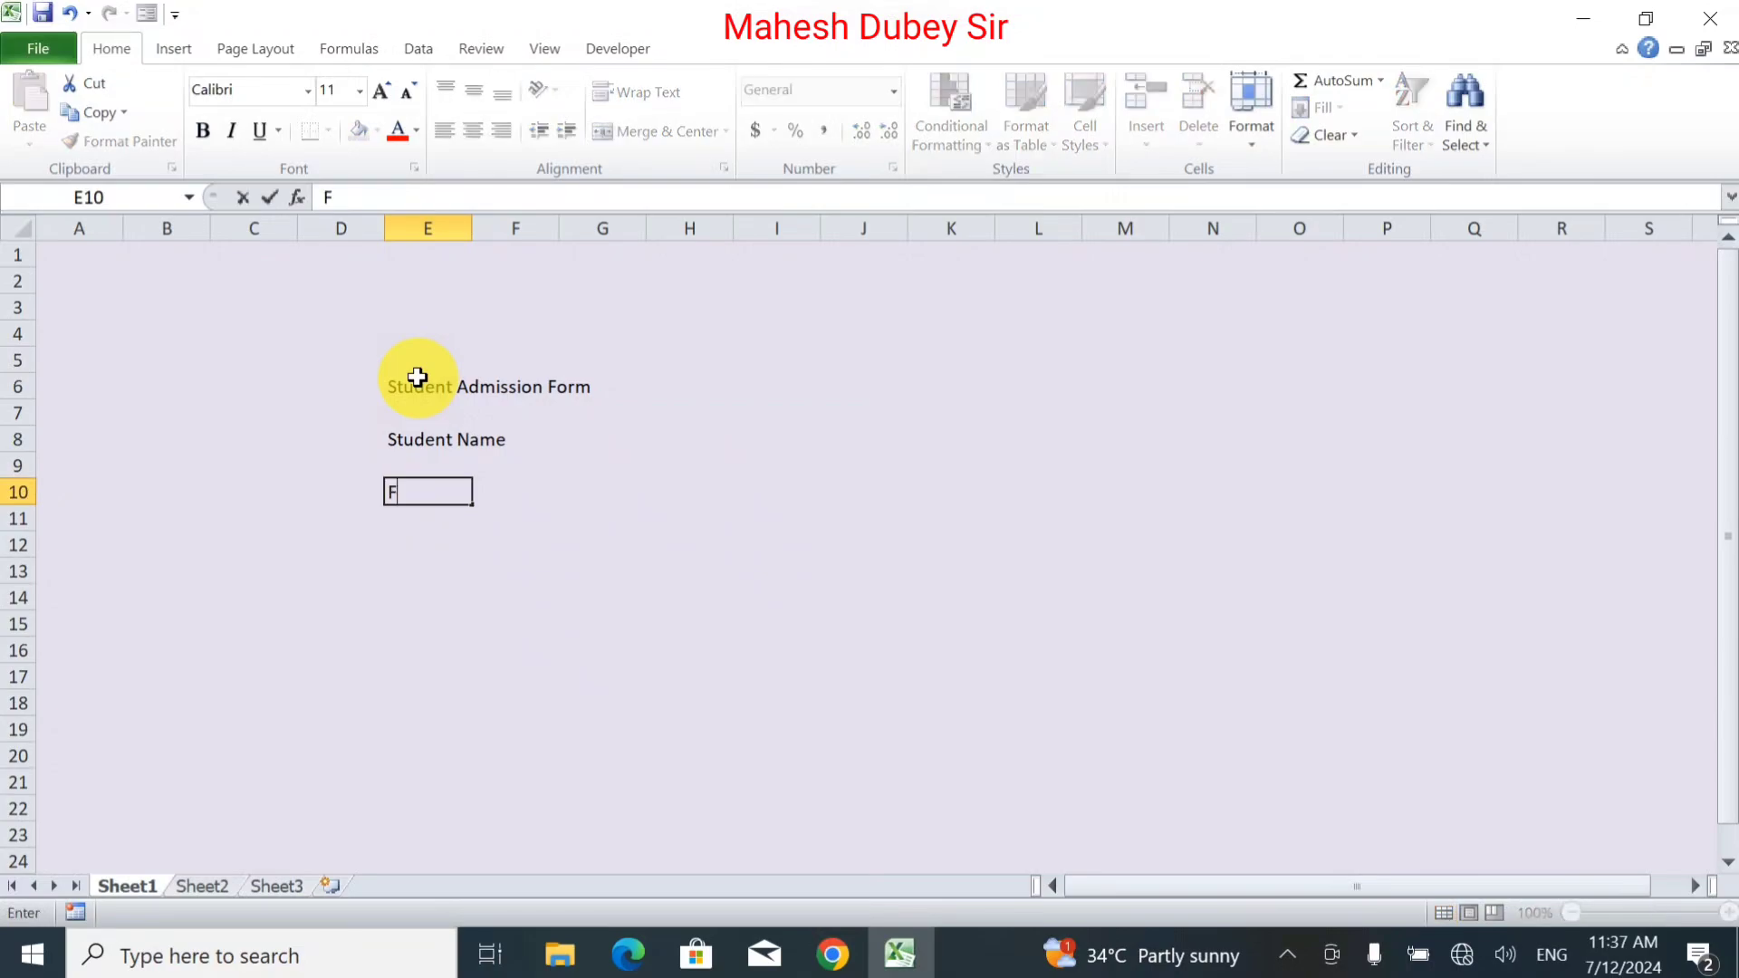
text(ather)
text('s Name)
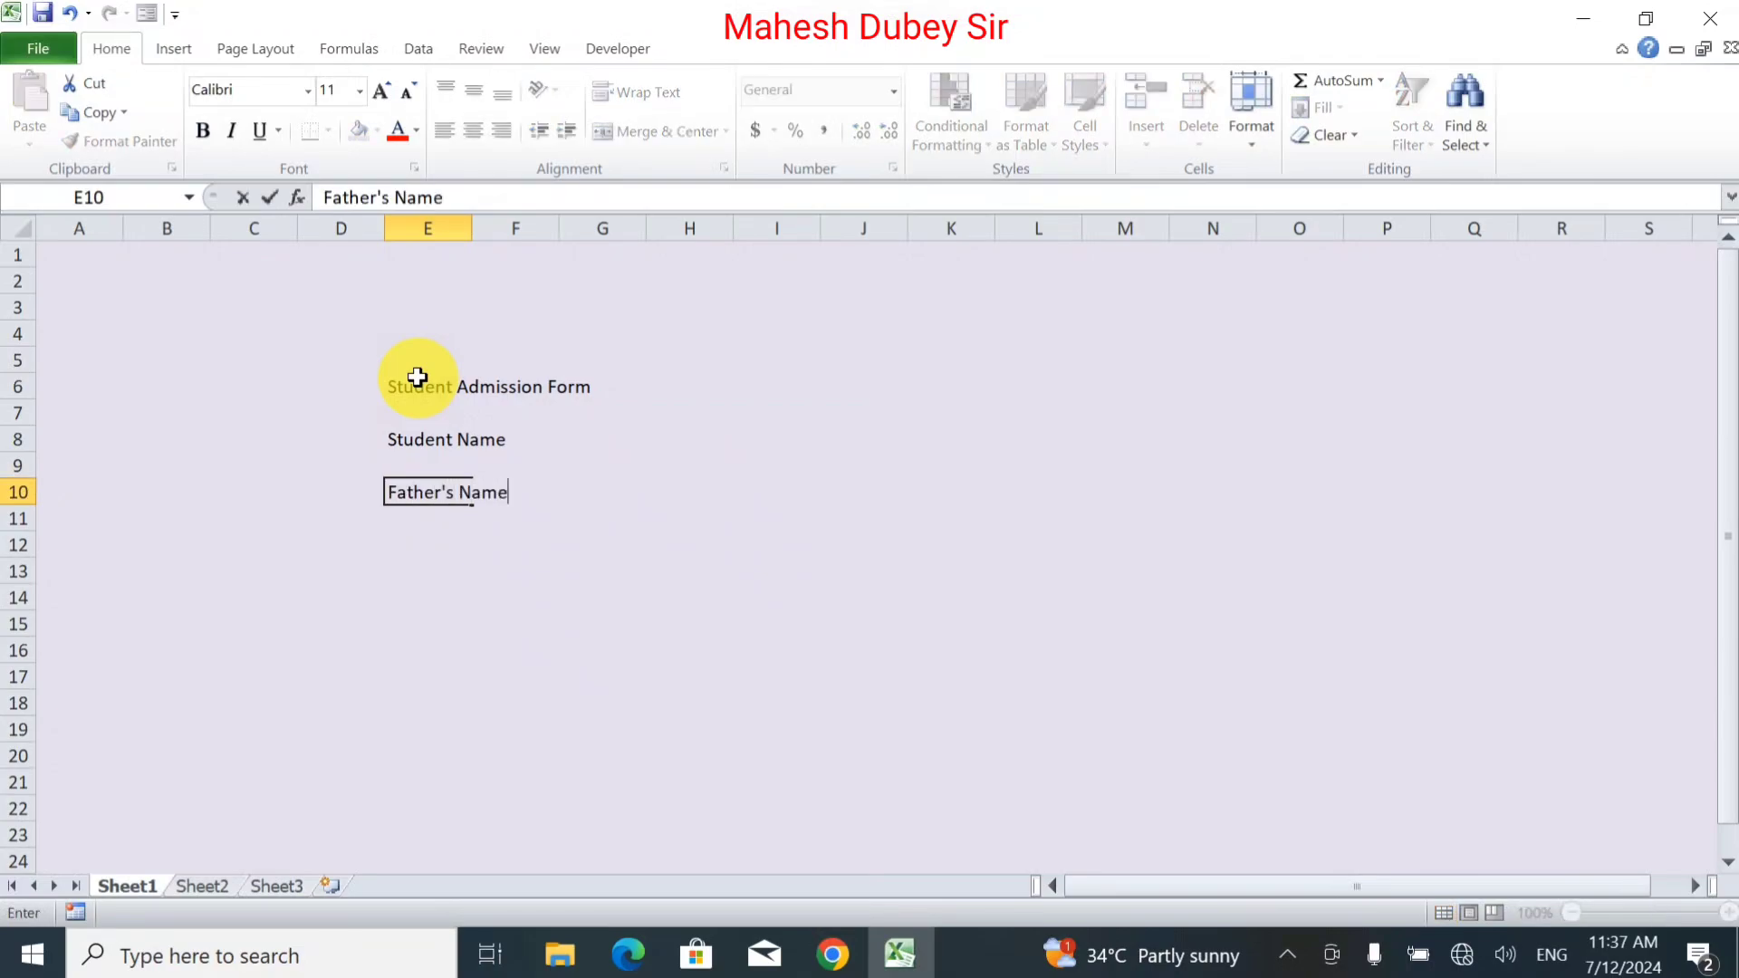
key(Return)
key(Return)
text(M)
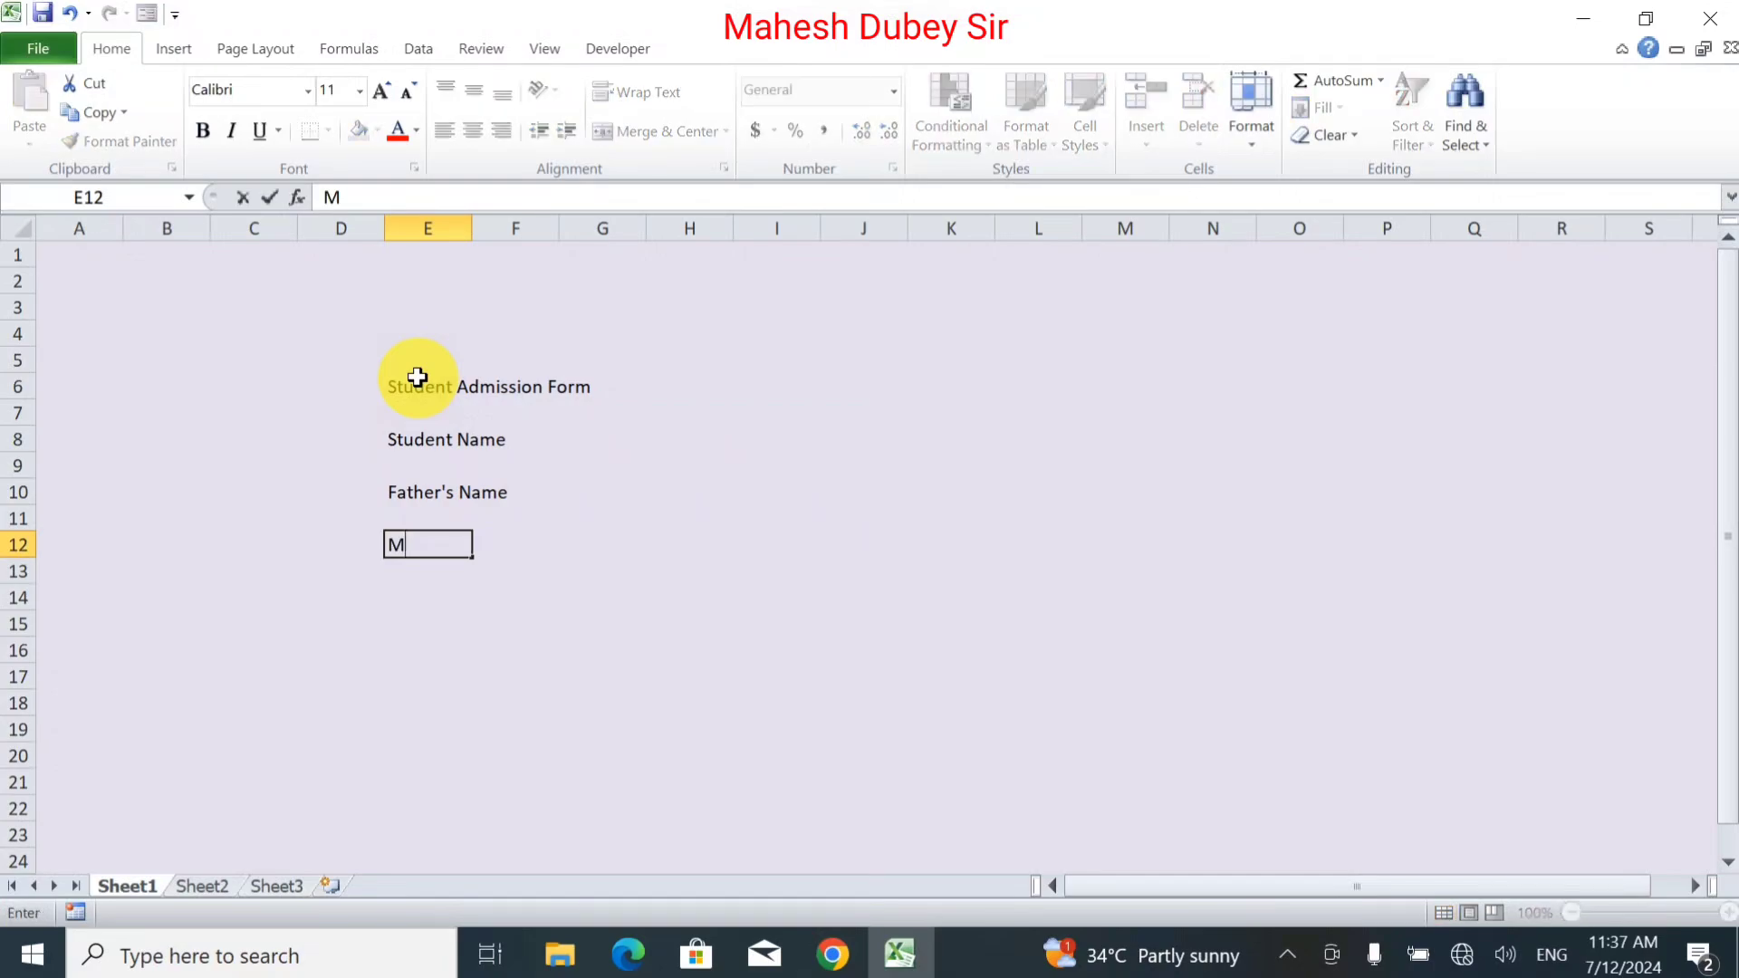
text(other )
text(Name)
key(Return)
key(Return)
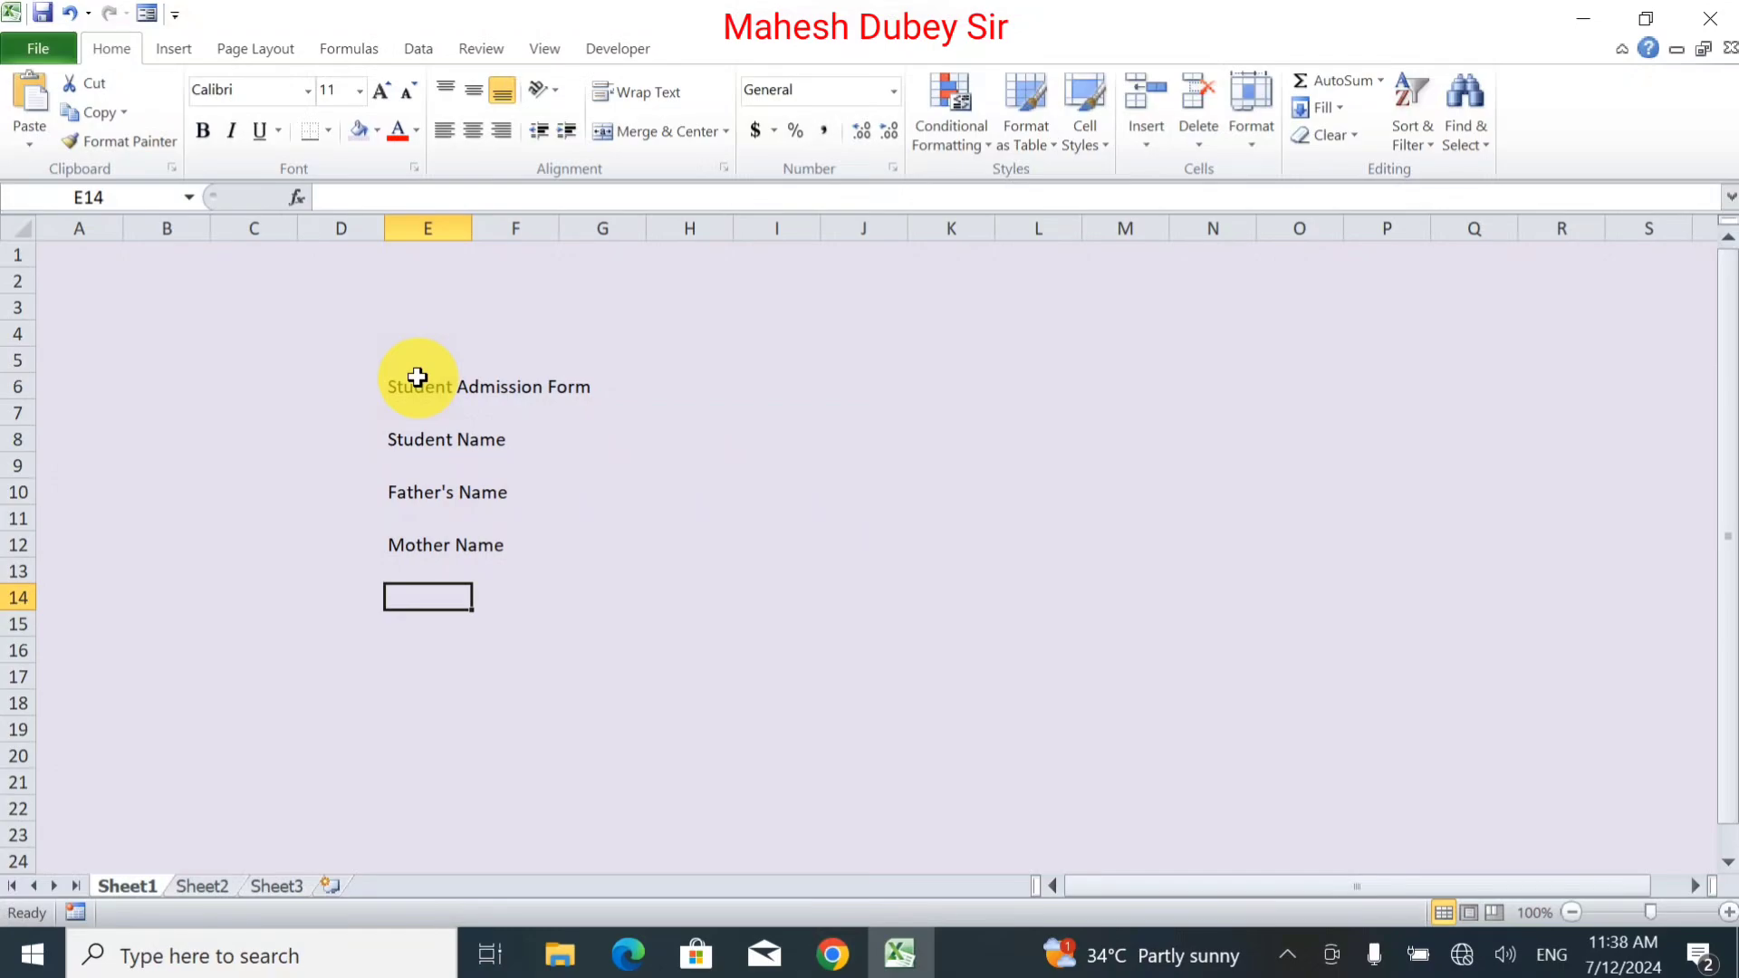
Enter labels Gender and Regstration No in E14 and E16.
text(Gend)
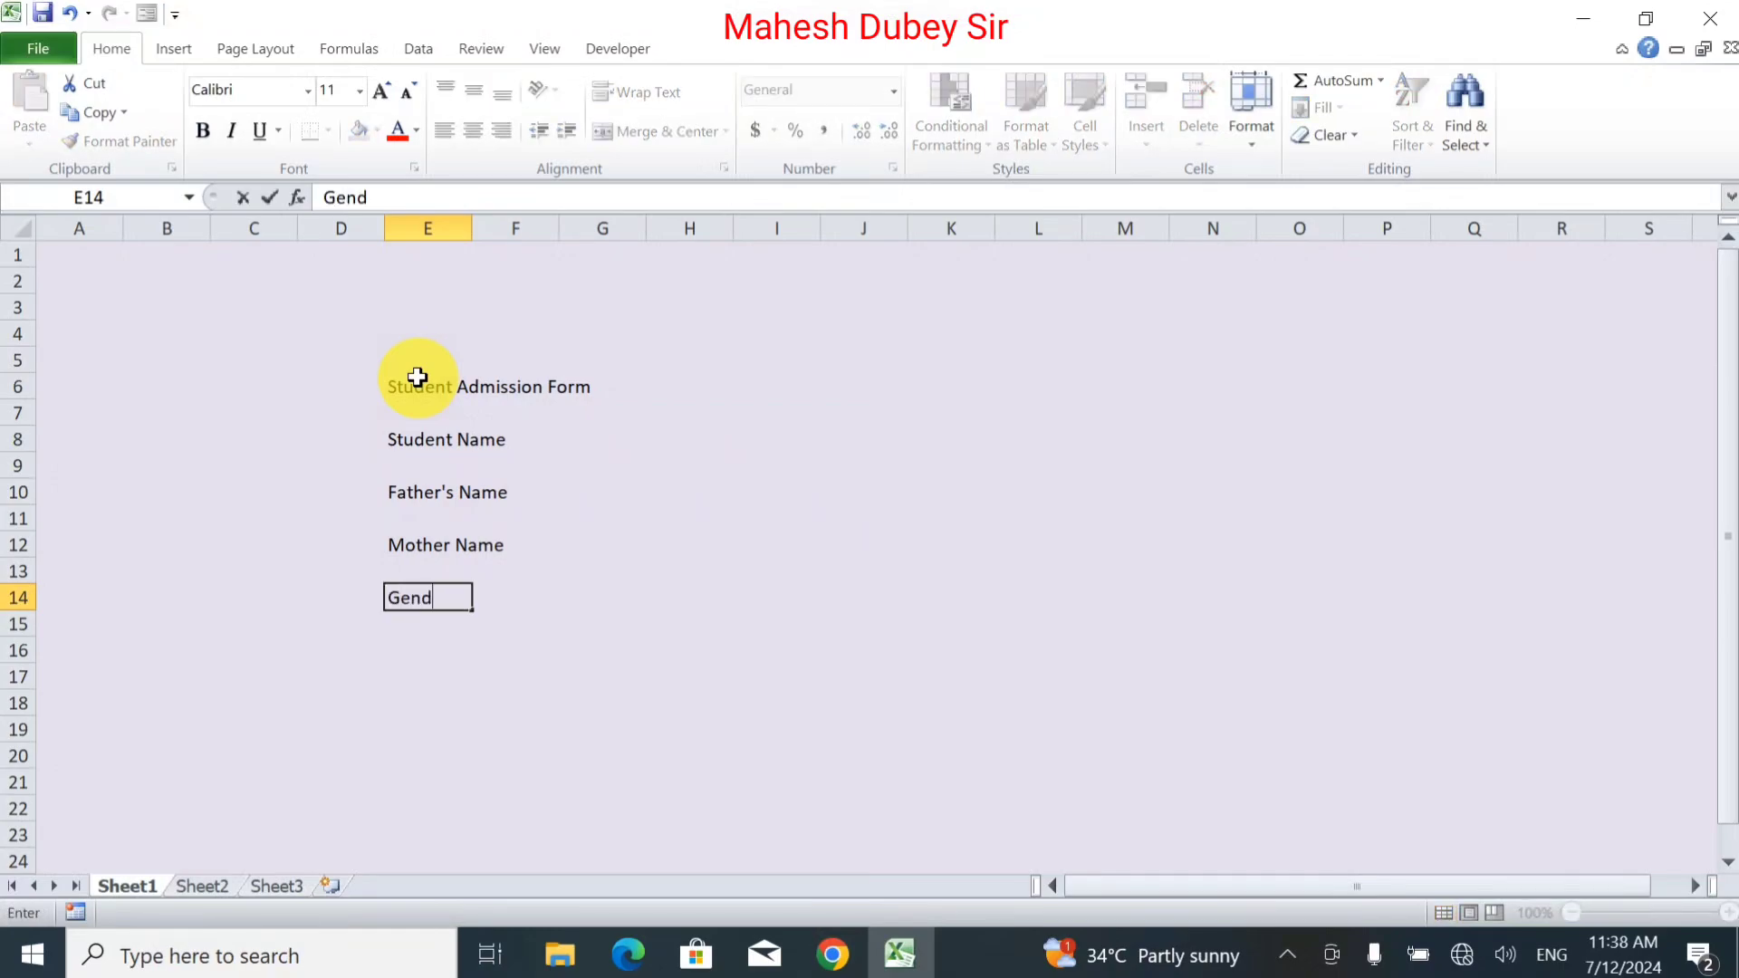
text(er)
key(Return)
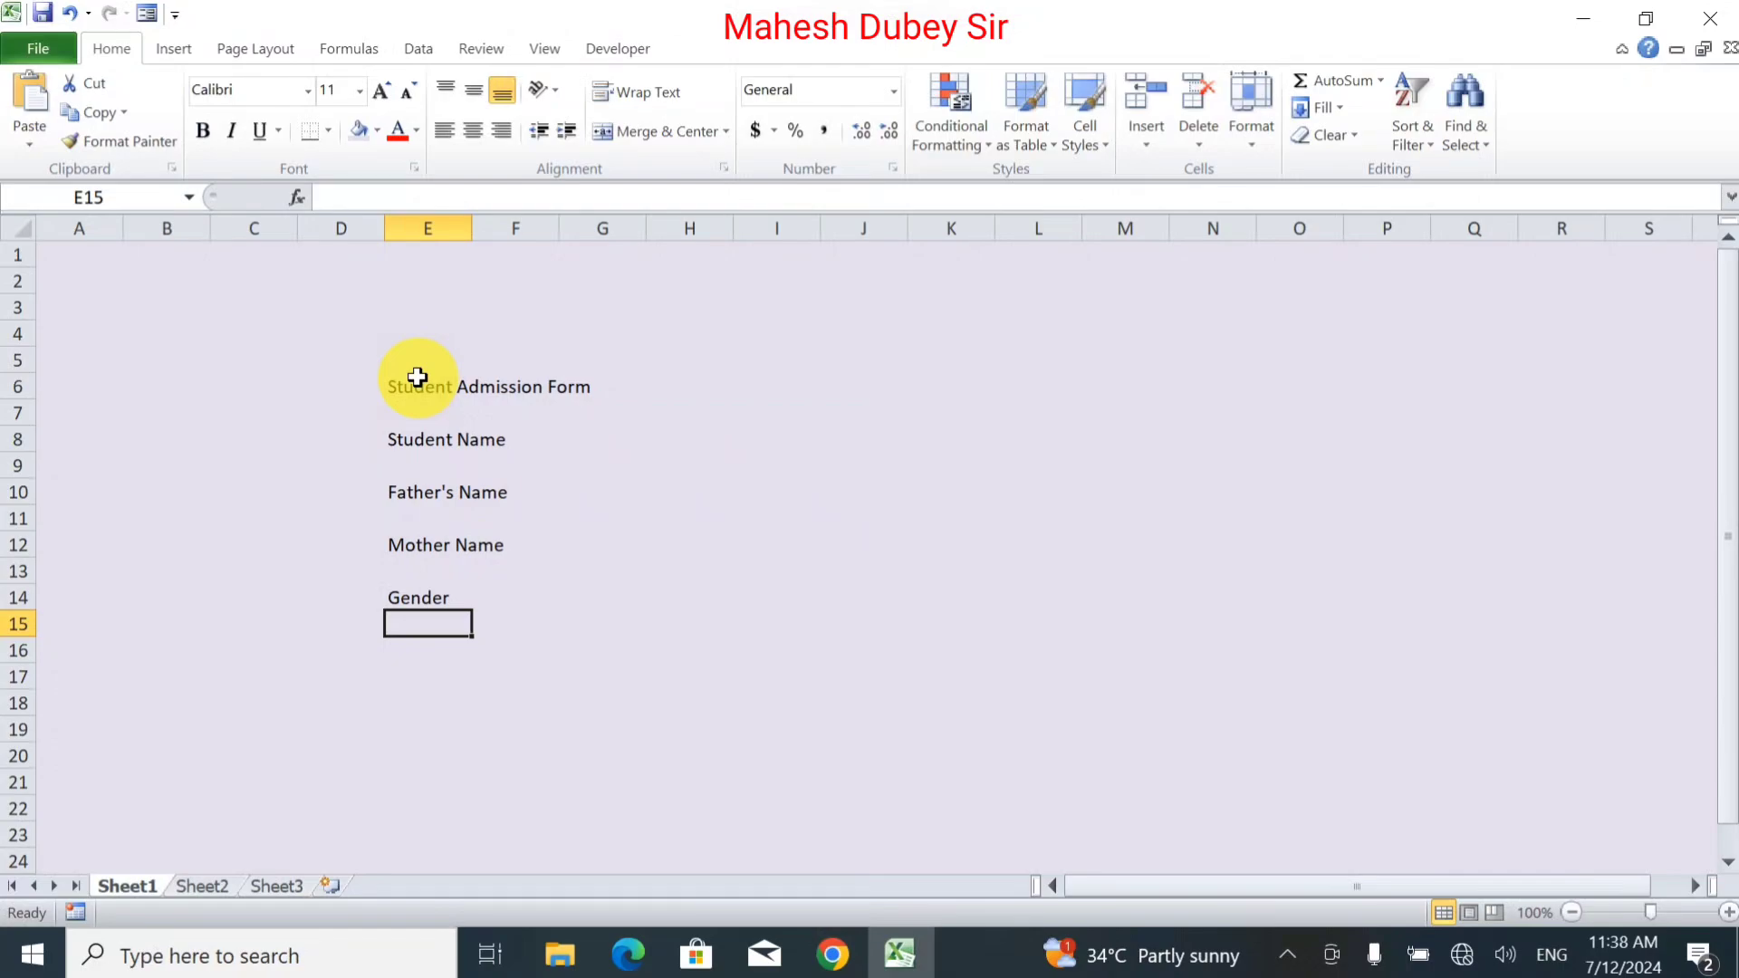
key(Return)
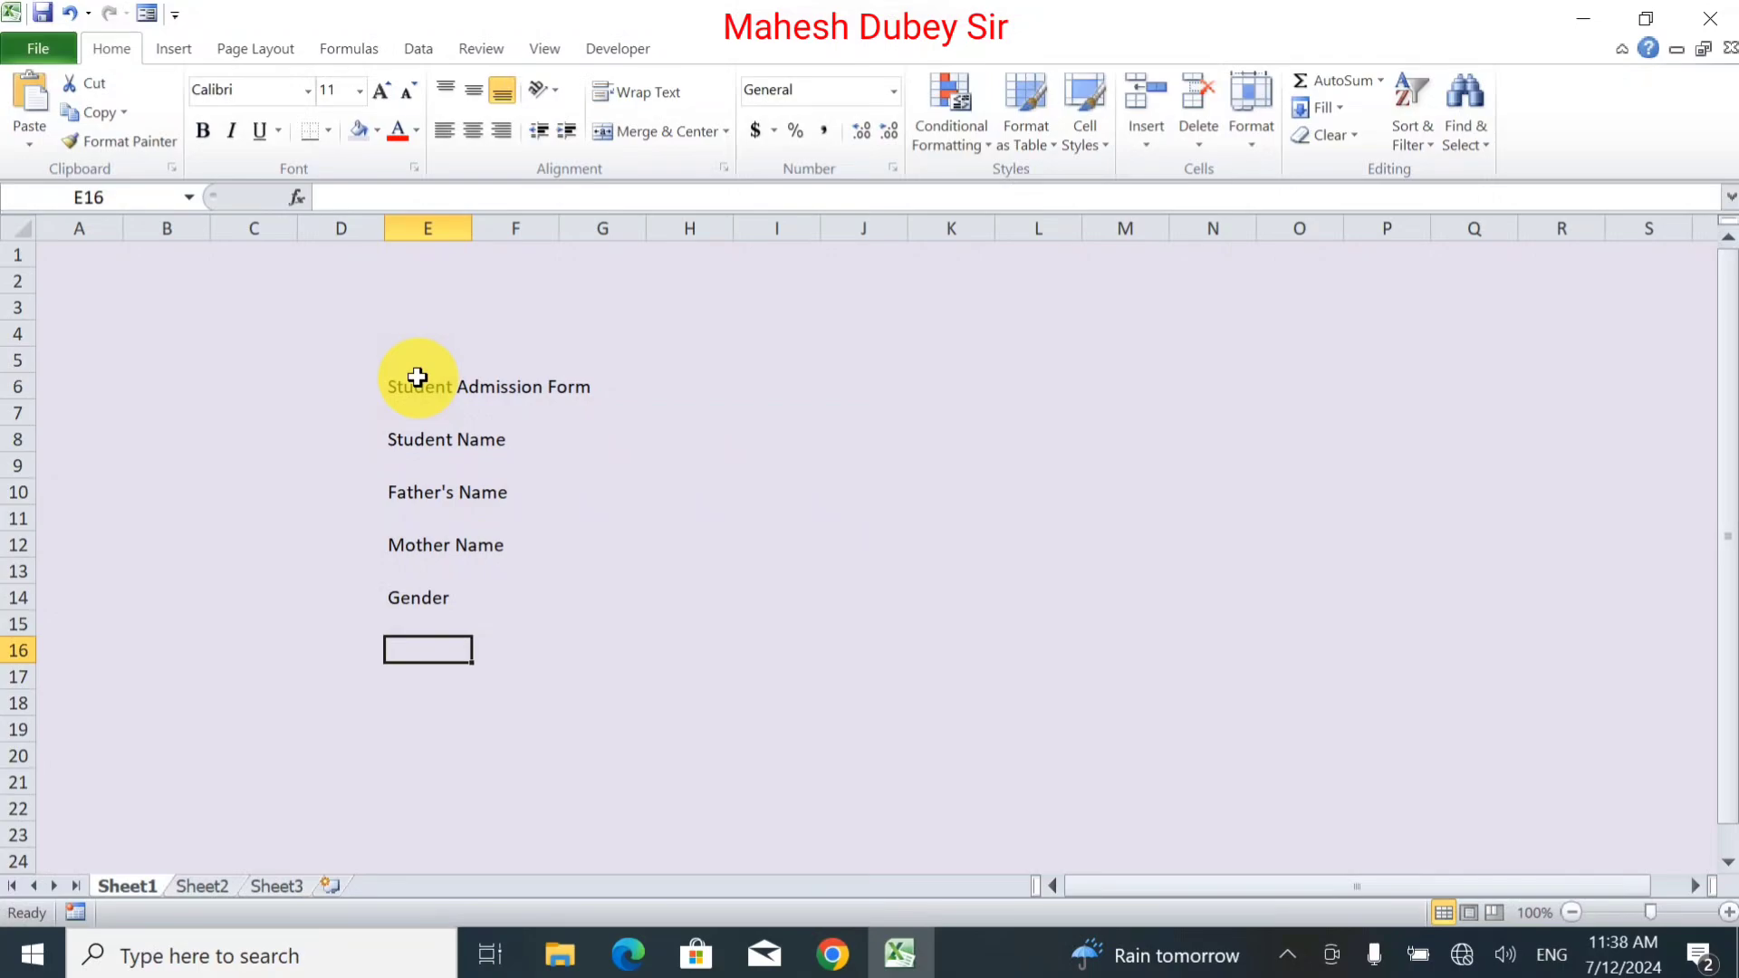
text(Re)
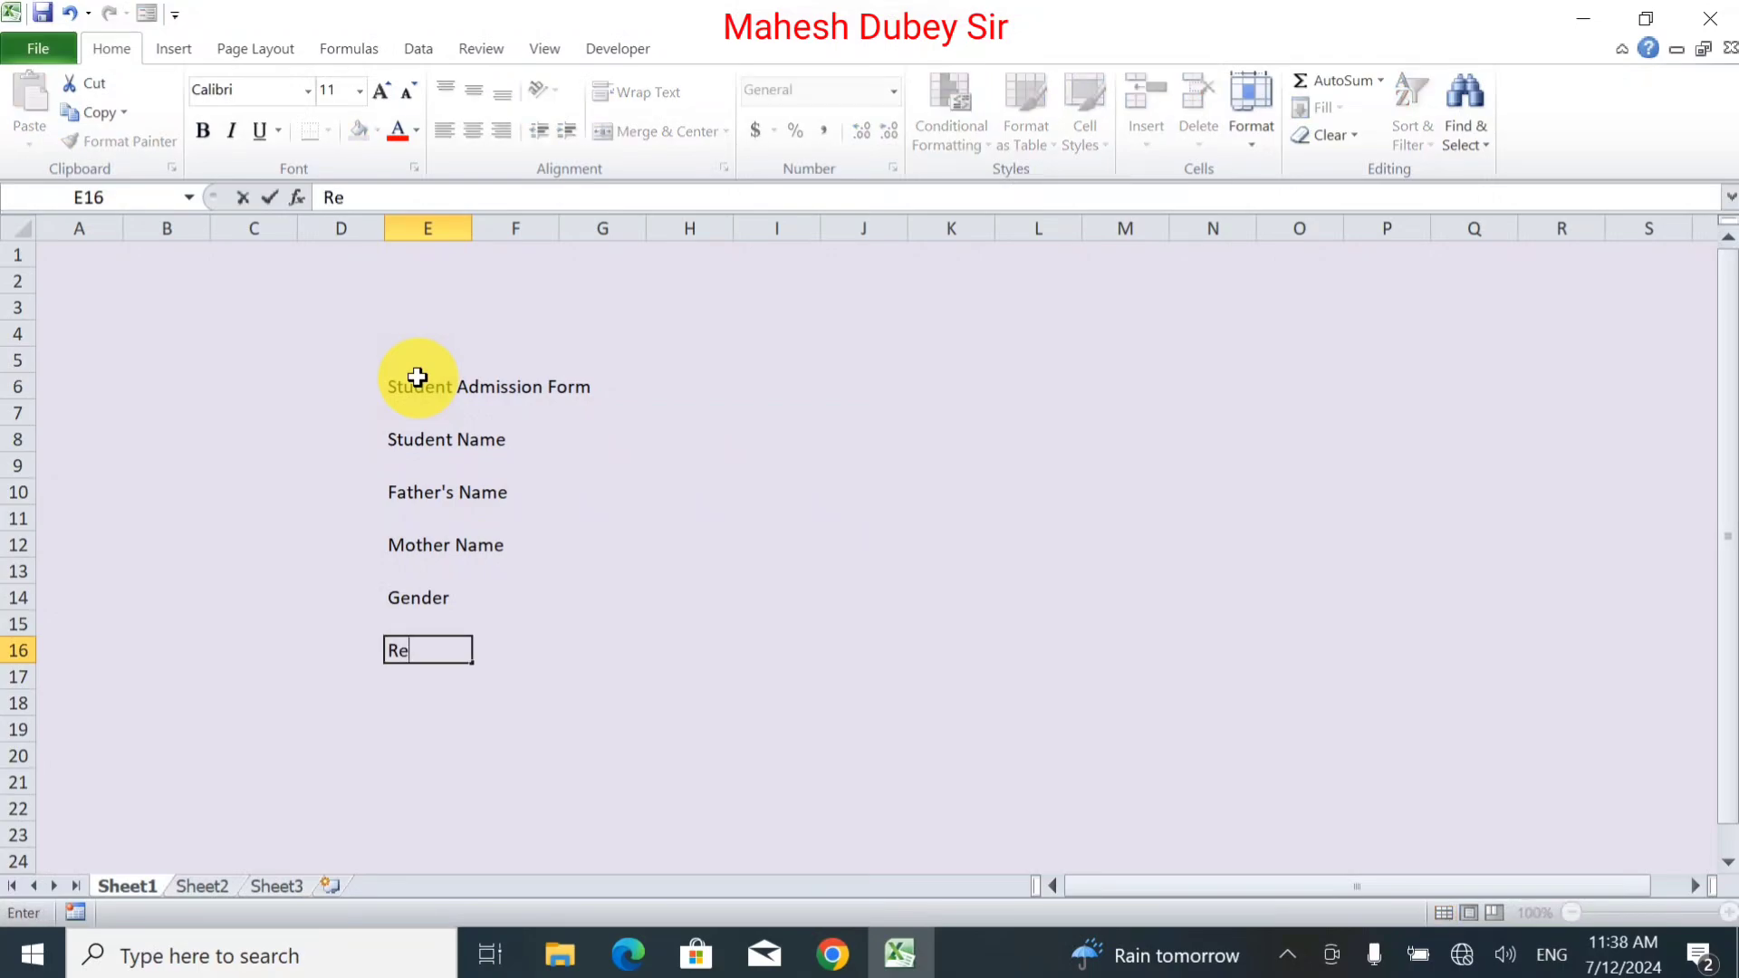
text(g)
text(strat)
text(r)
key(BackSpace)
key(BackSpace)
text(tion)
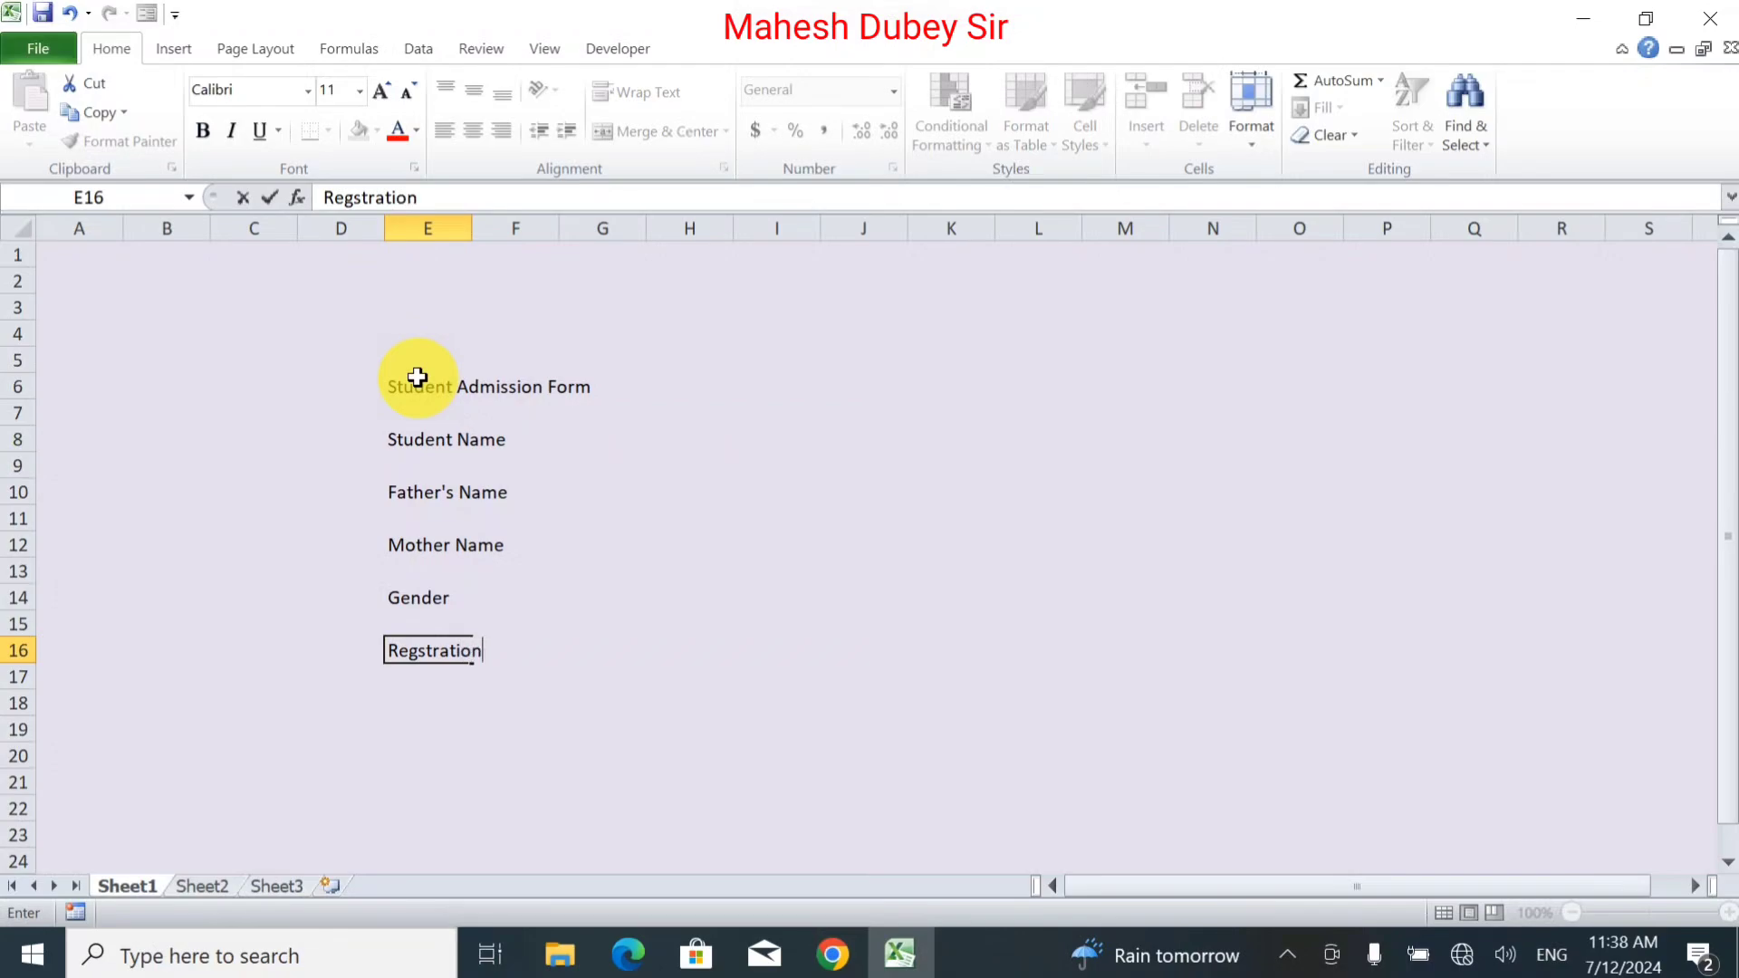
text( No)
key(Return)
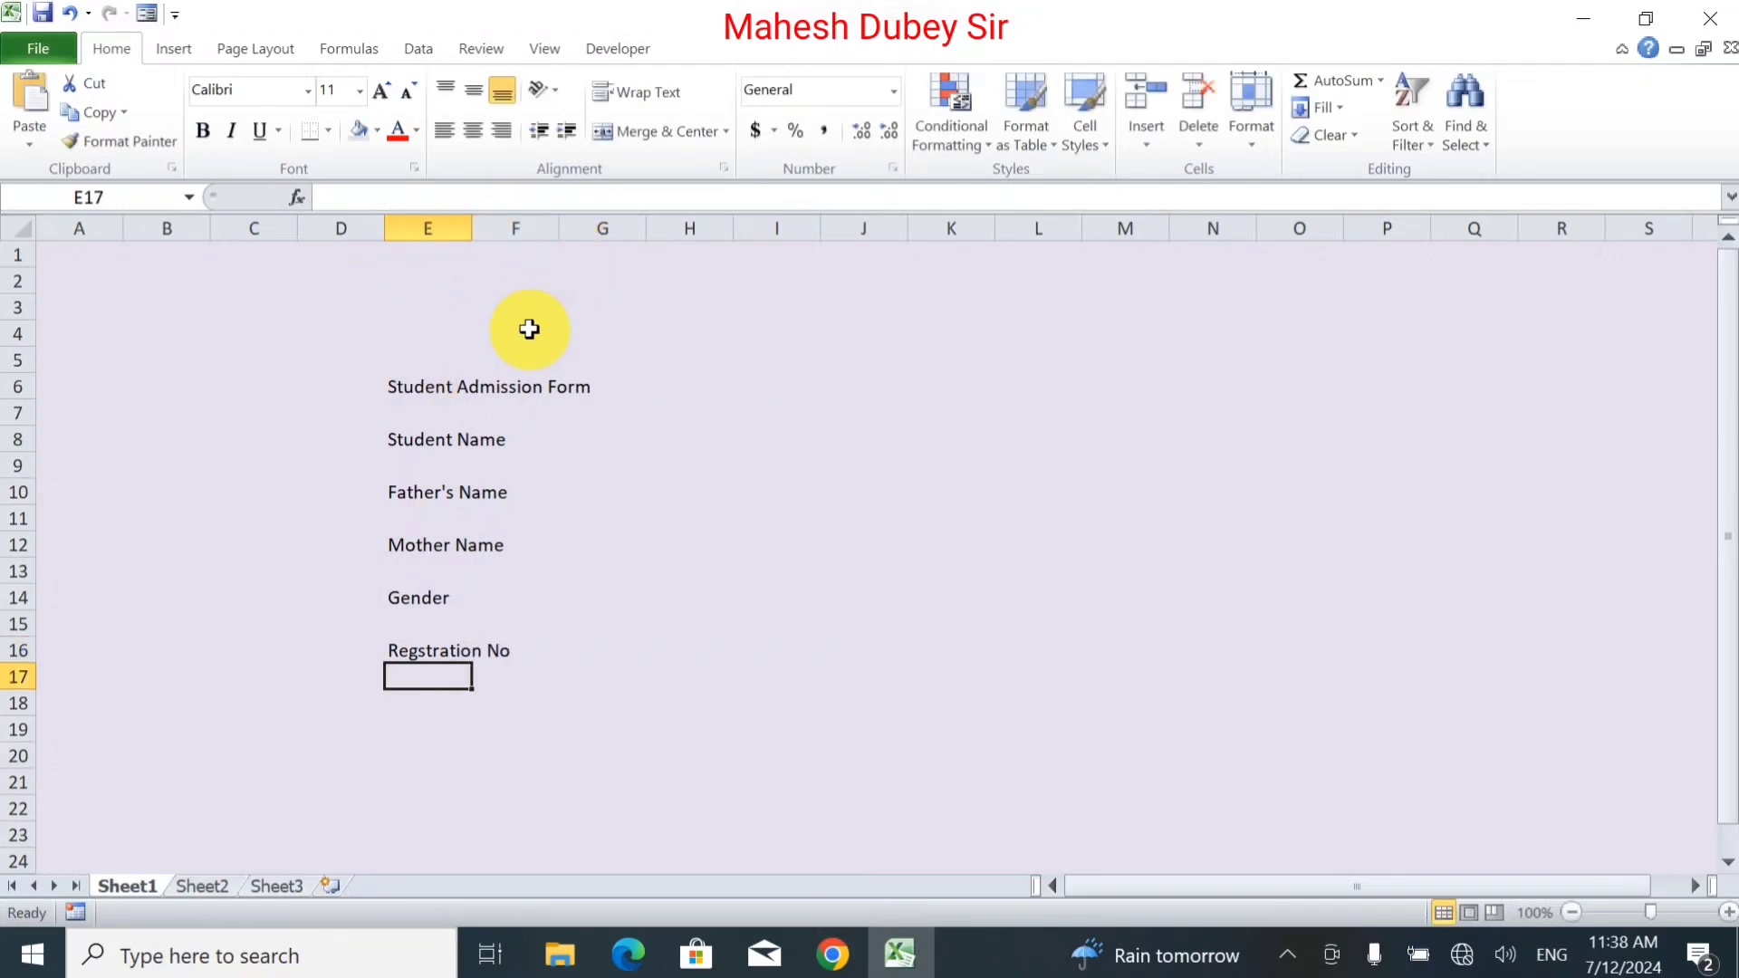
Merge and centre each label across columns E and F in rows 8, 10, 12, 14 and 16.
drag(414, 433, 507, 431)
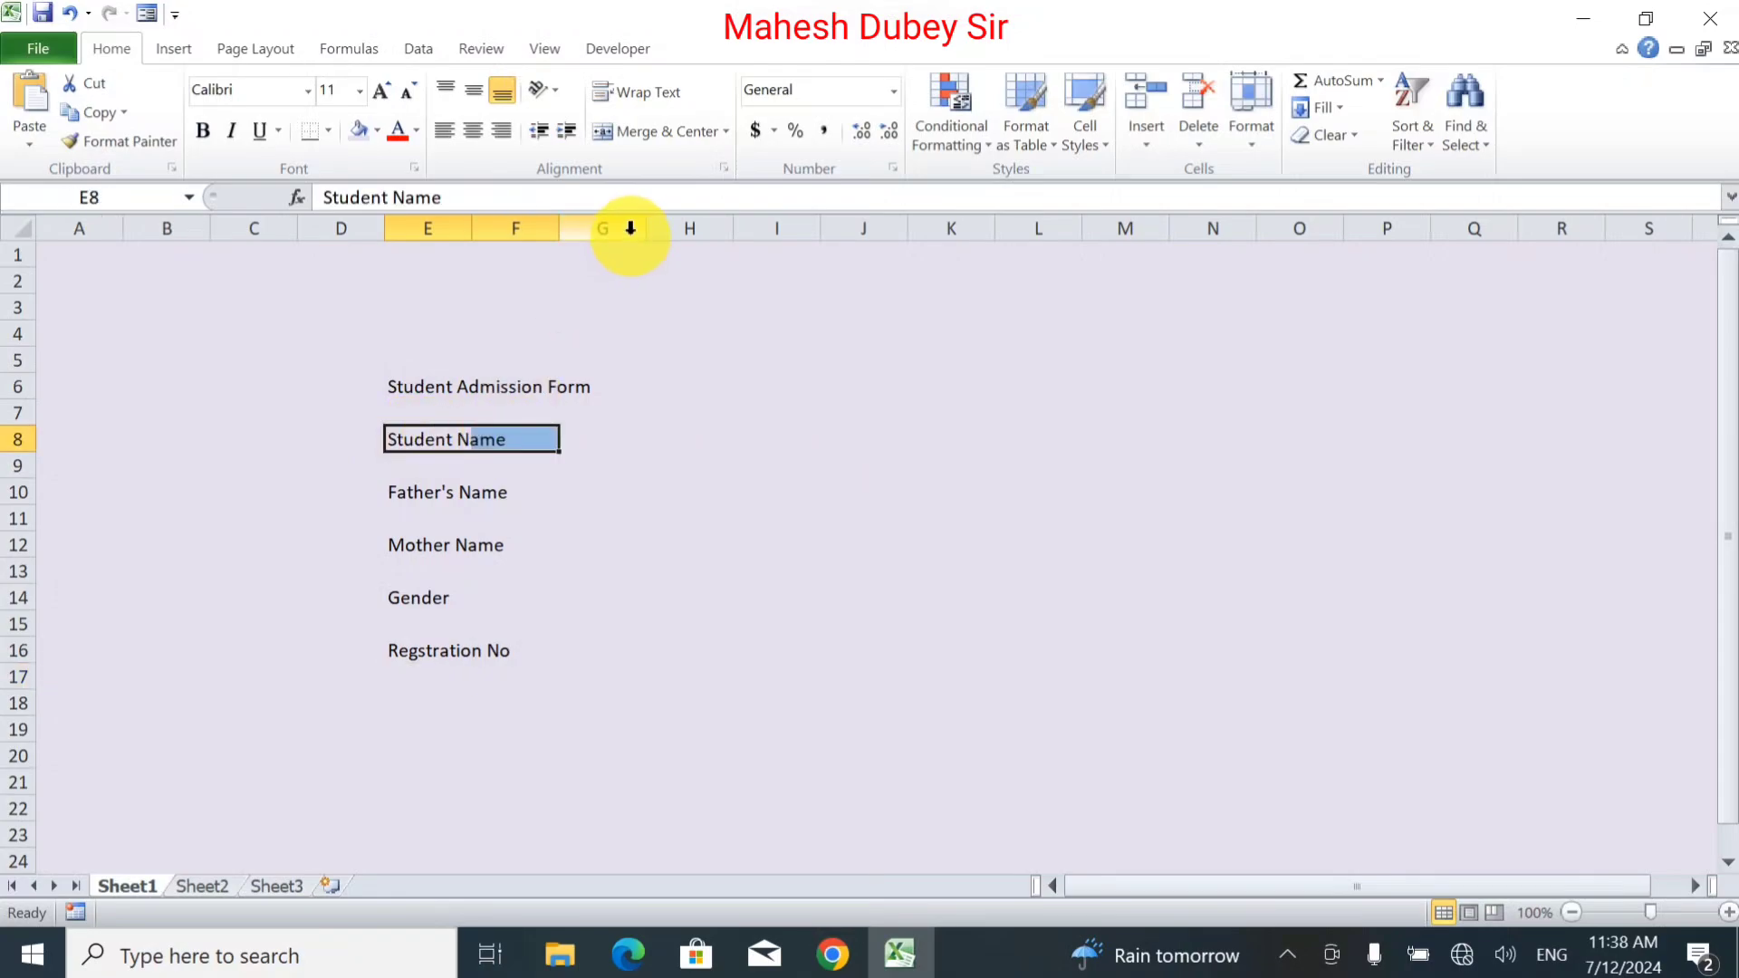
click(647, 136)
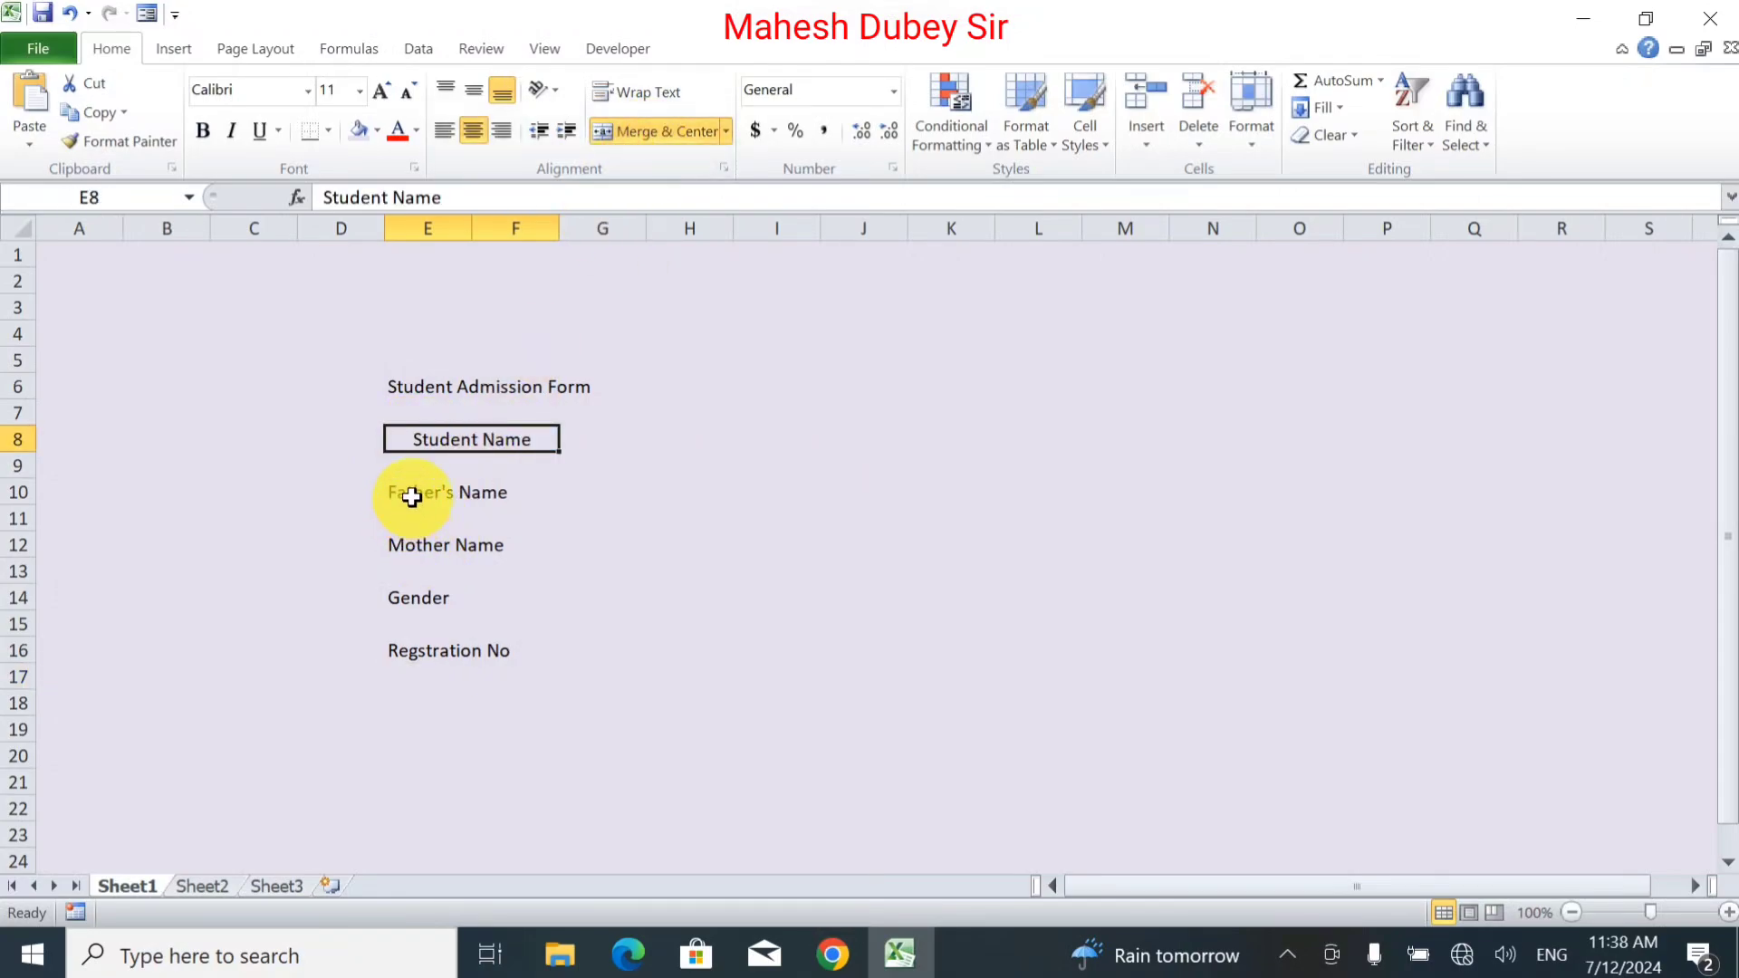
drag(408, 493, 498, 500)
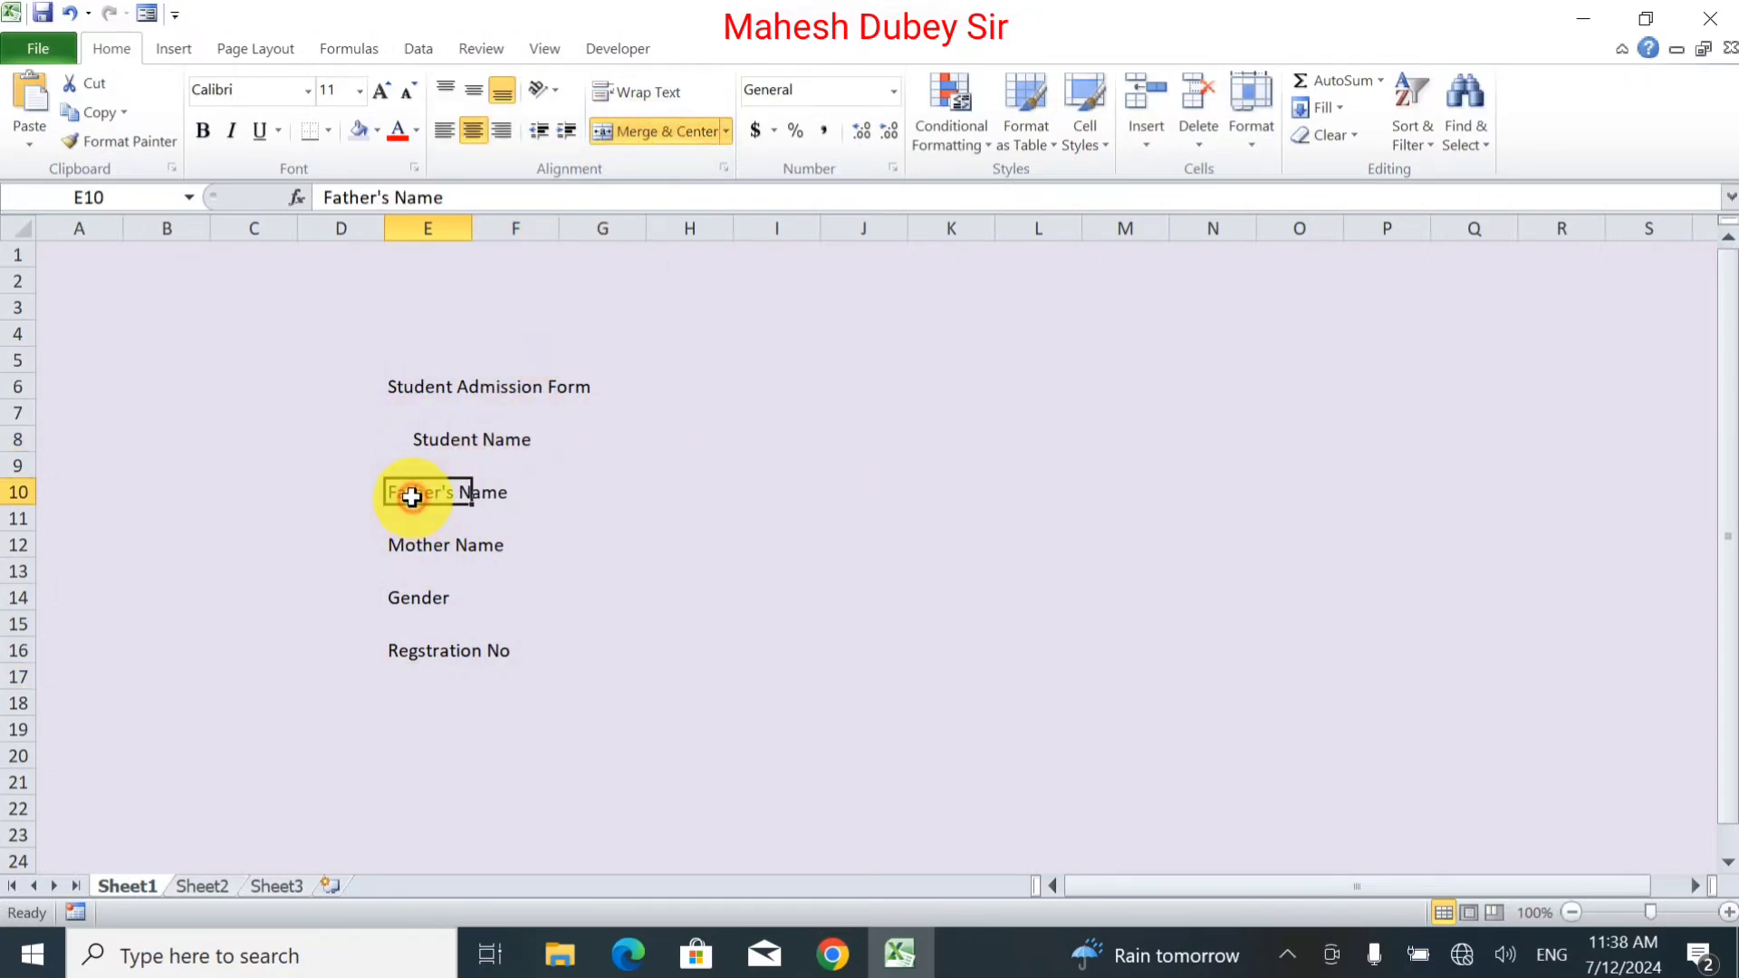
click(645, 131)
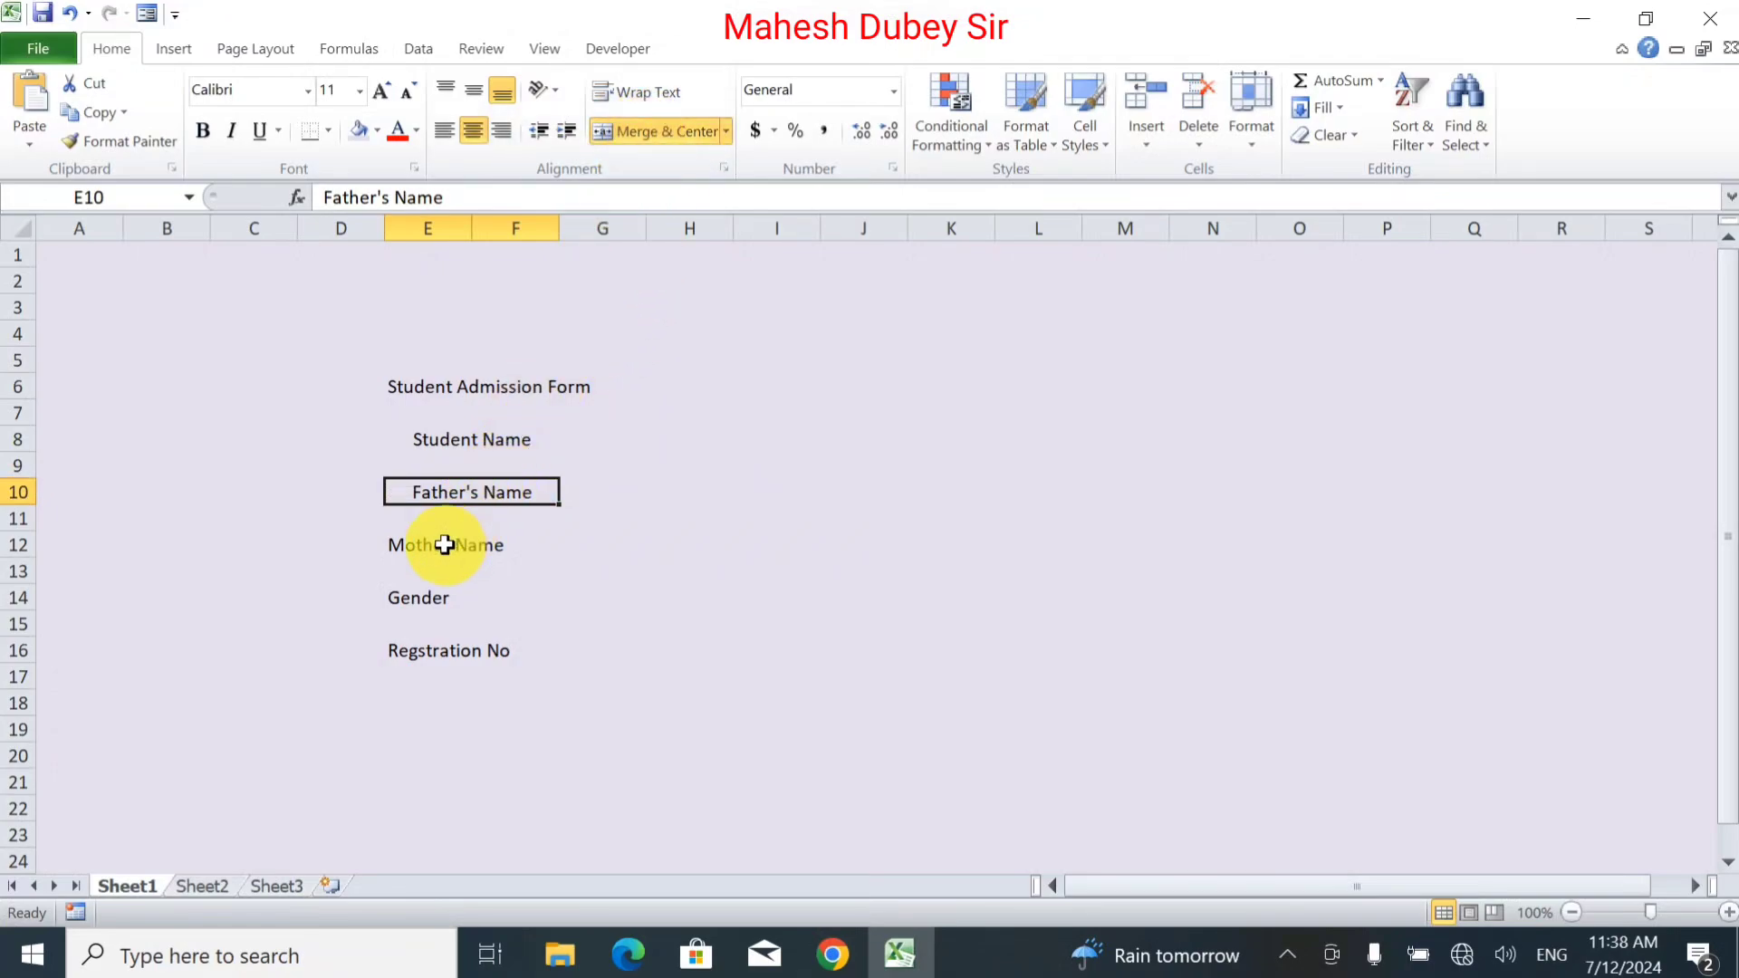
drag(447, 543, 506, 542)
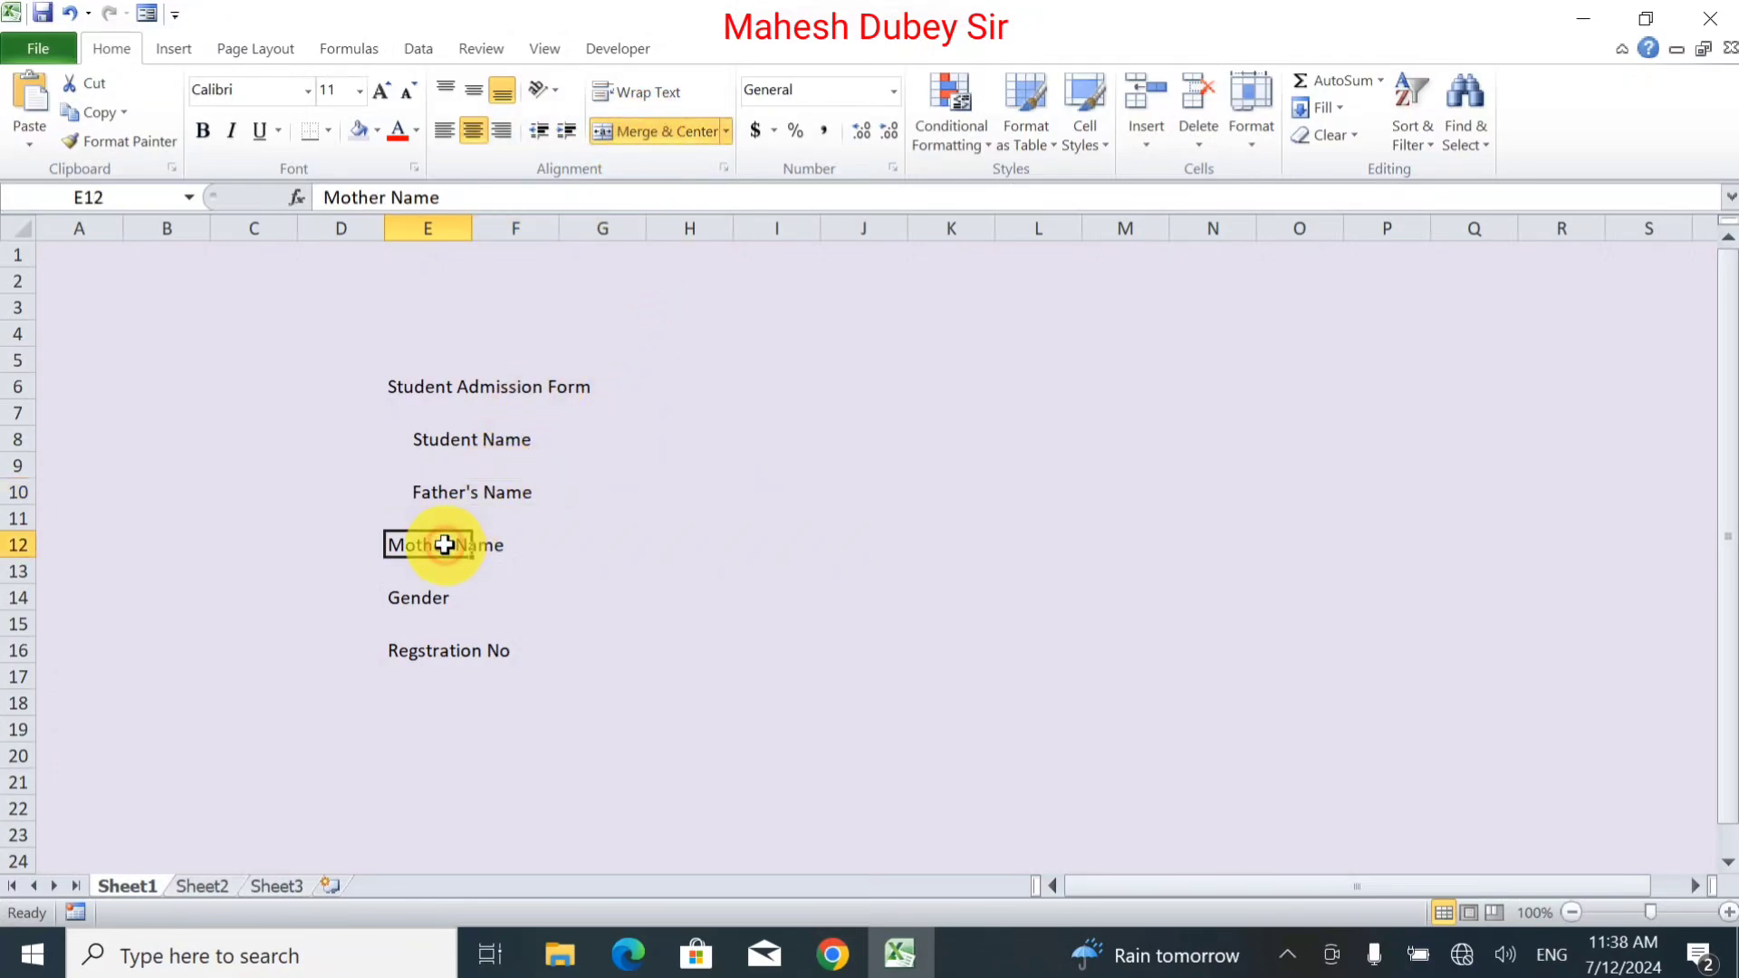
click(630, 133)
drag(444, 597, 503, 597)
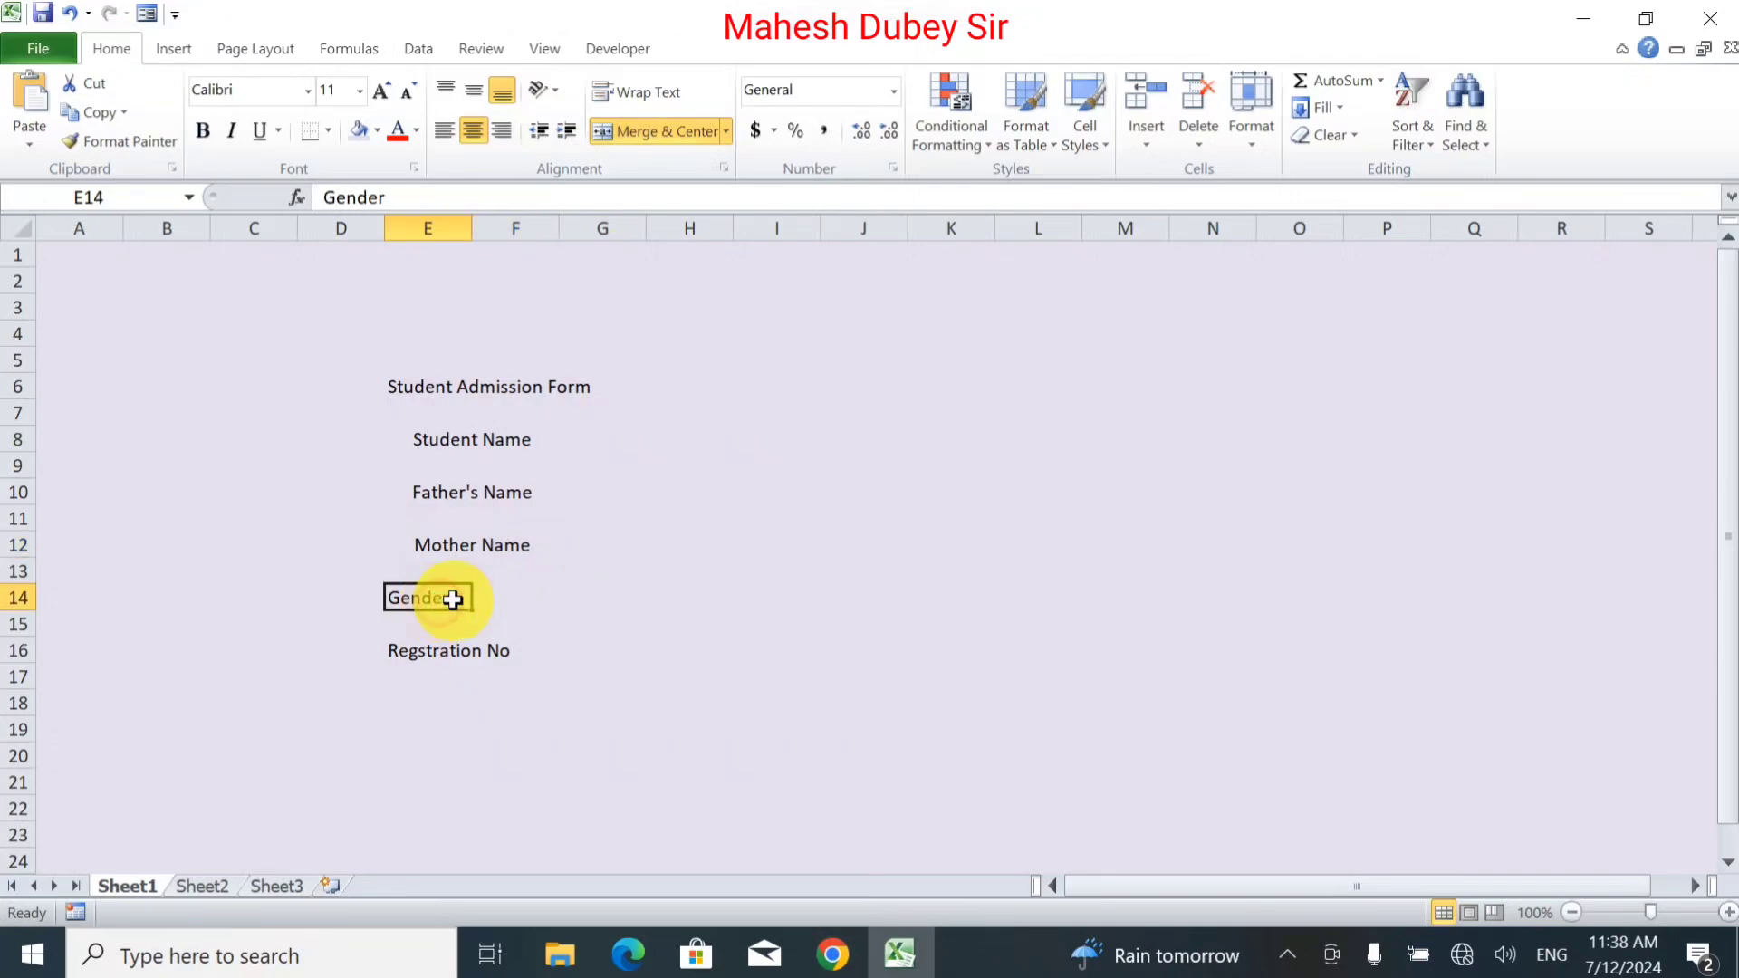
click(662, 134)
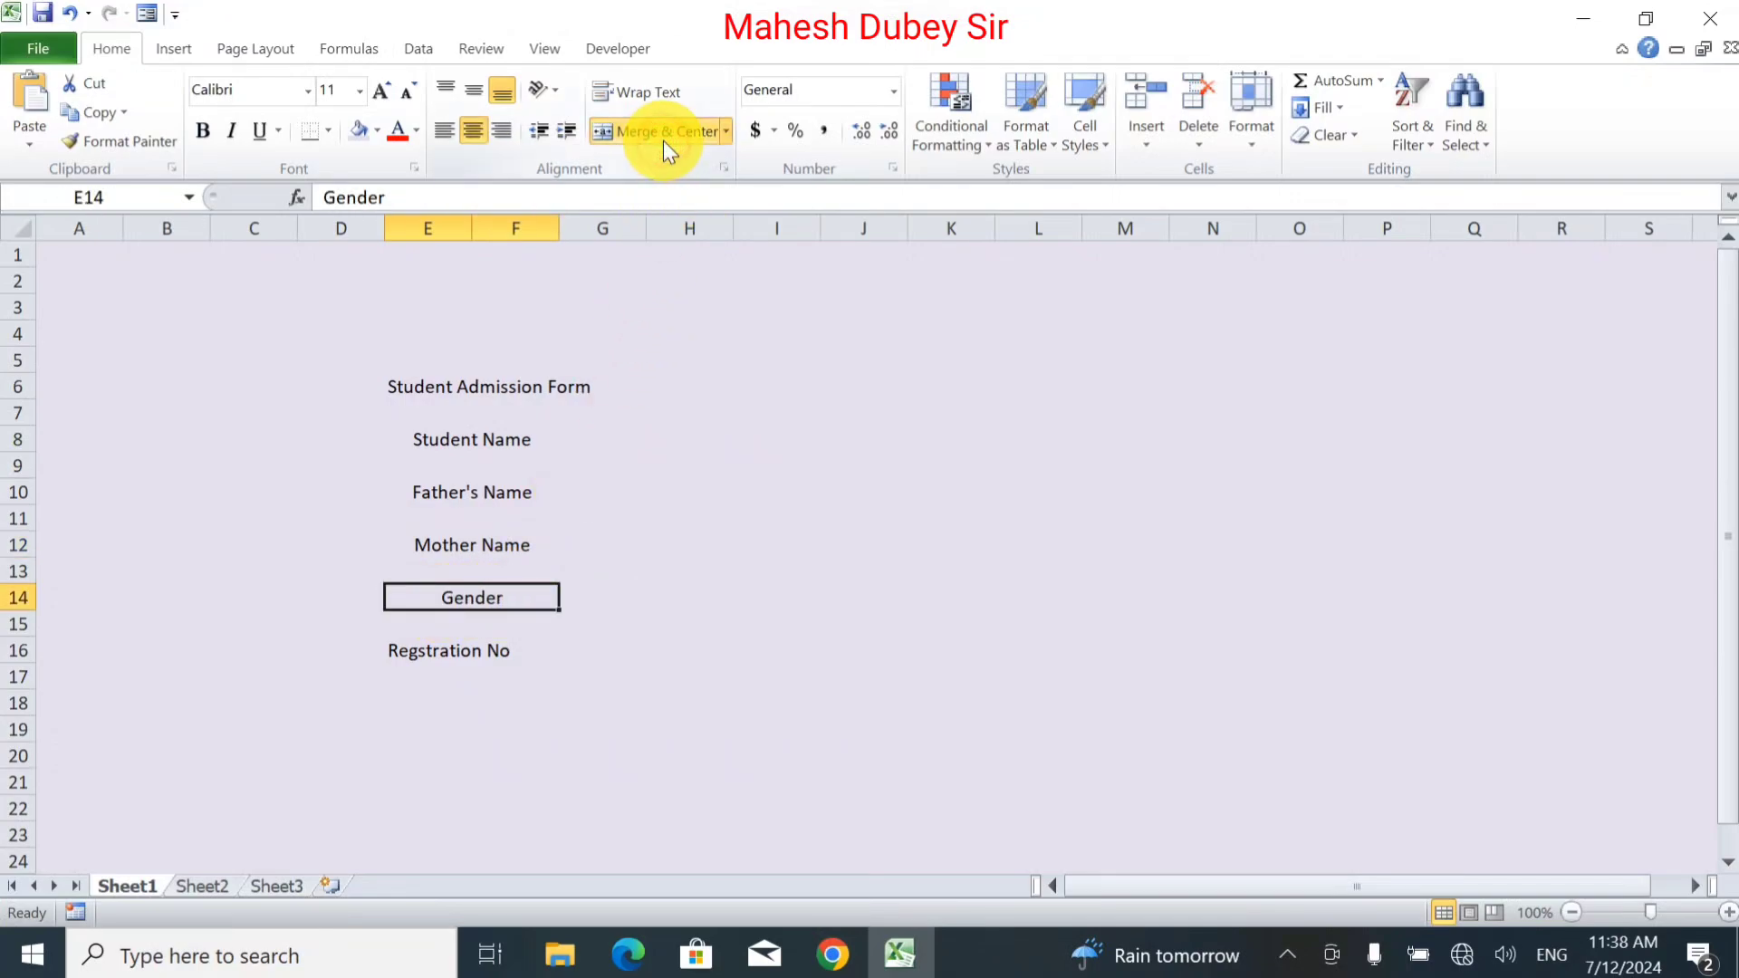
drag(446, 650, 504, 650)
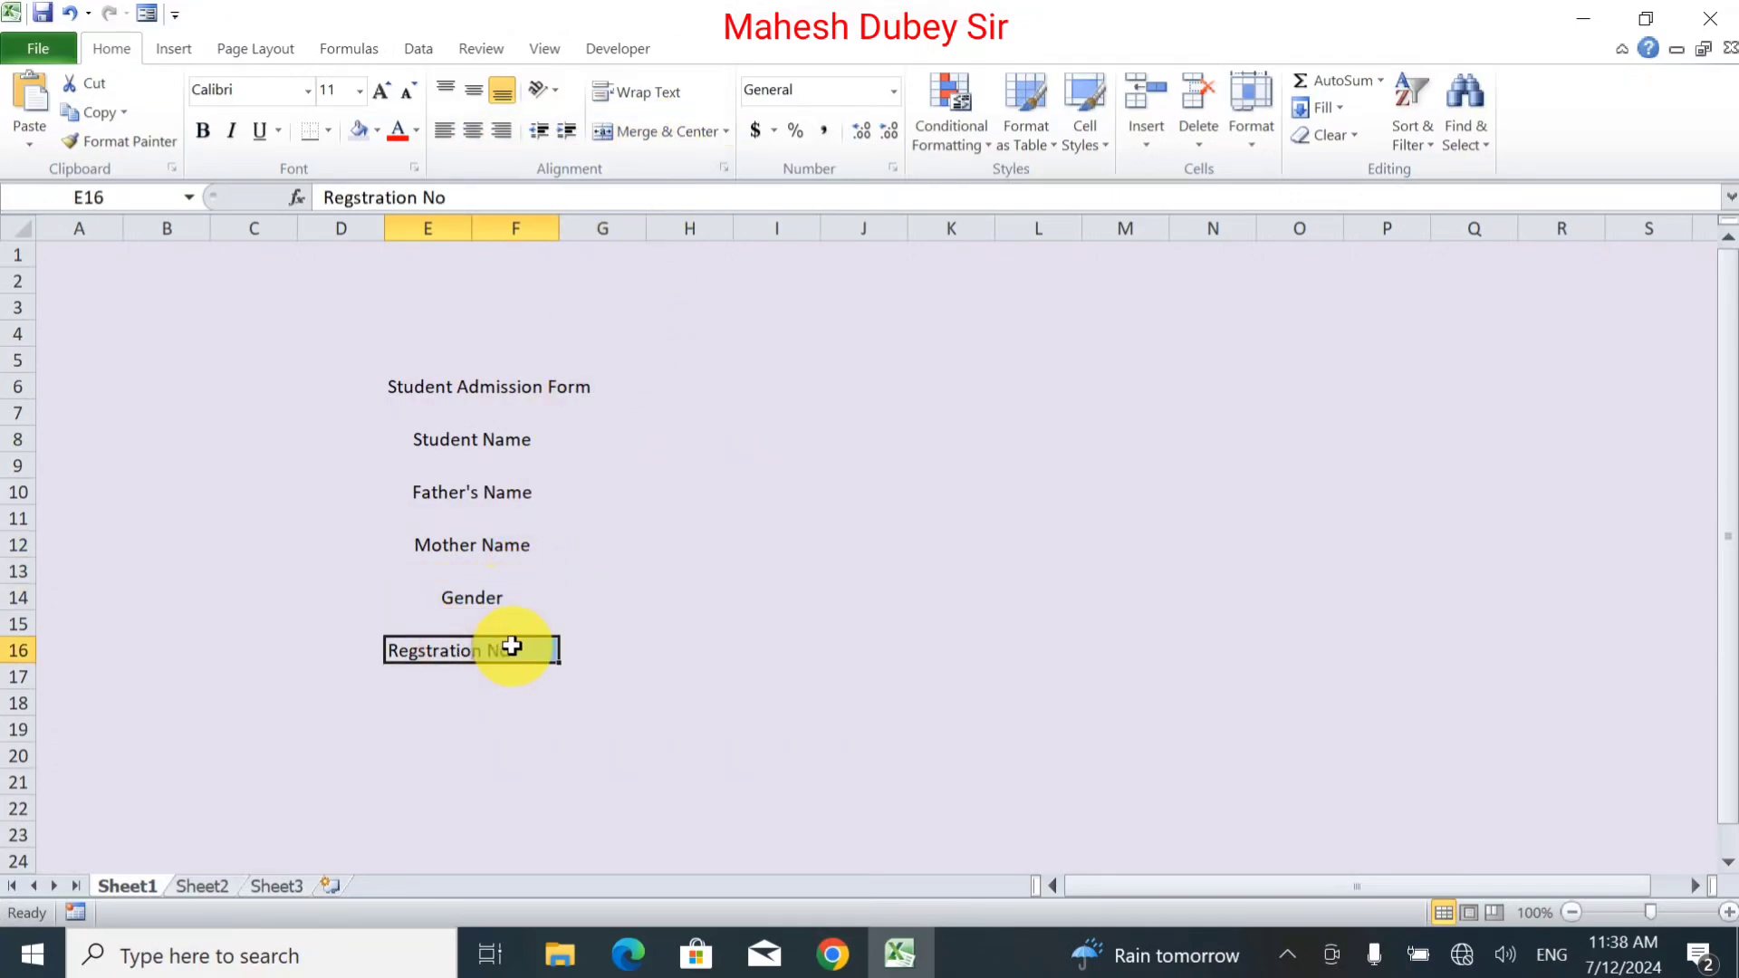
click(632, 132)
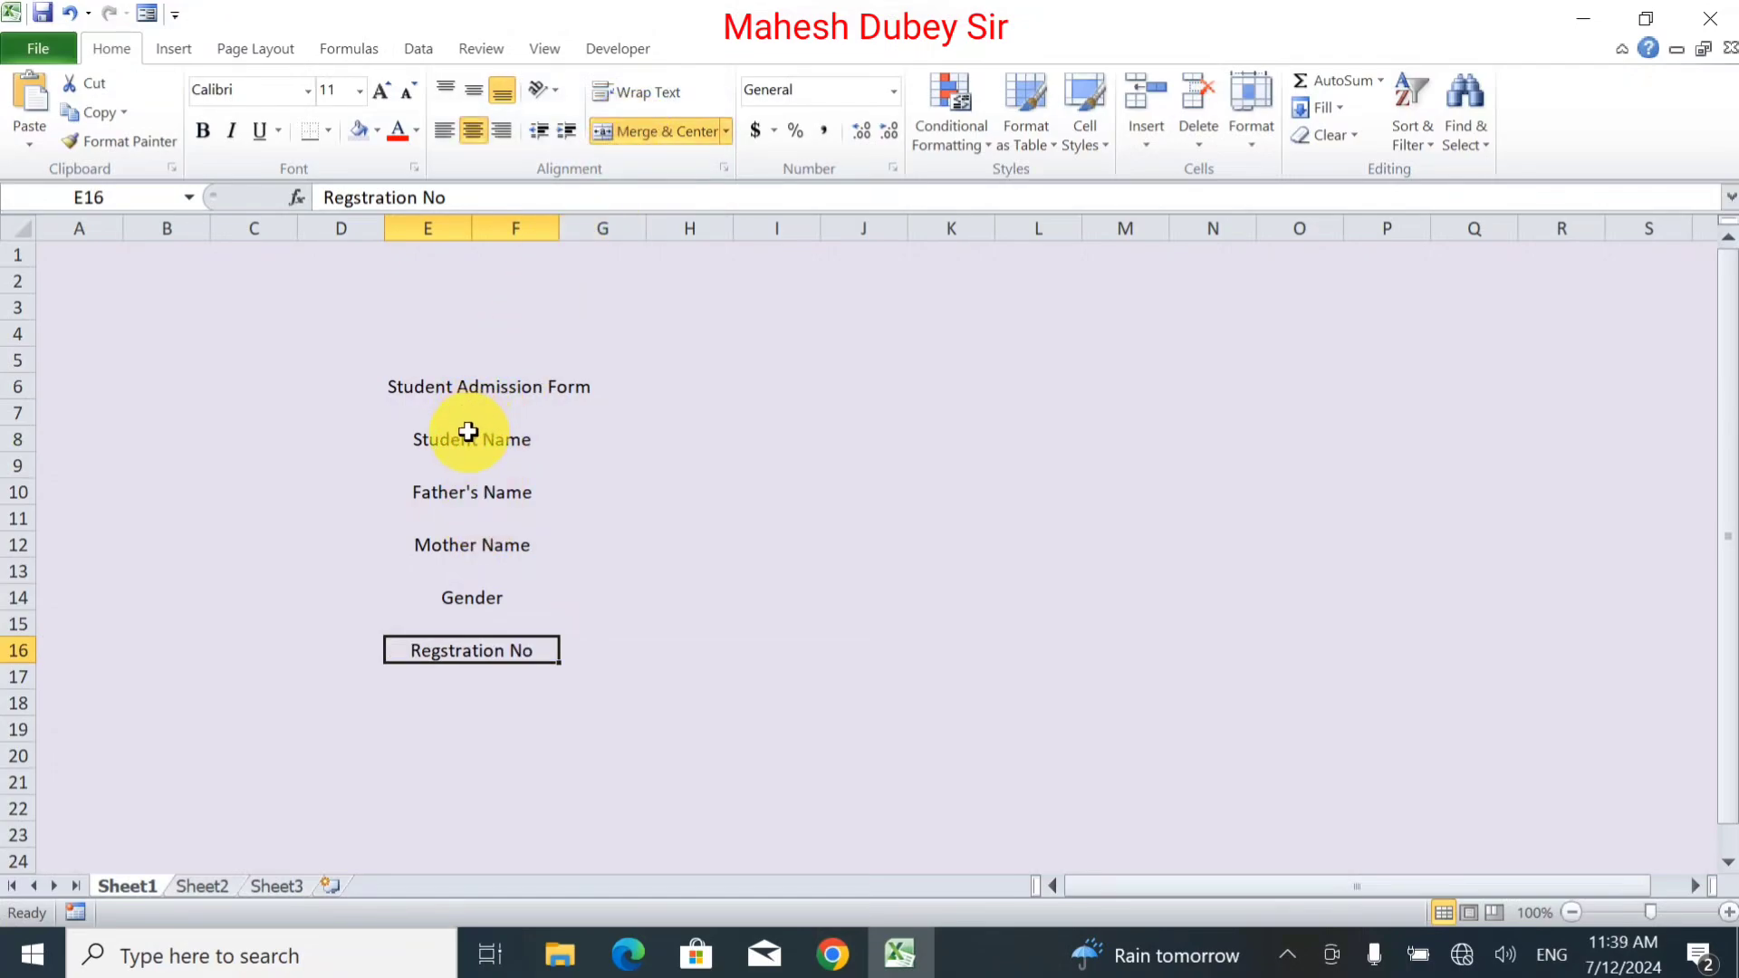
Left-align, then re-centre, all labels in E8:F16.
drag(460, 438, 467, 651)
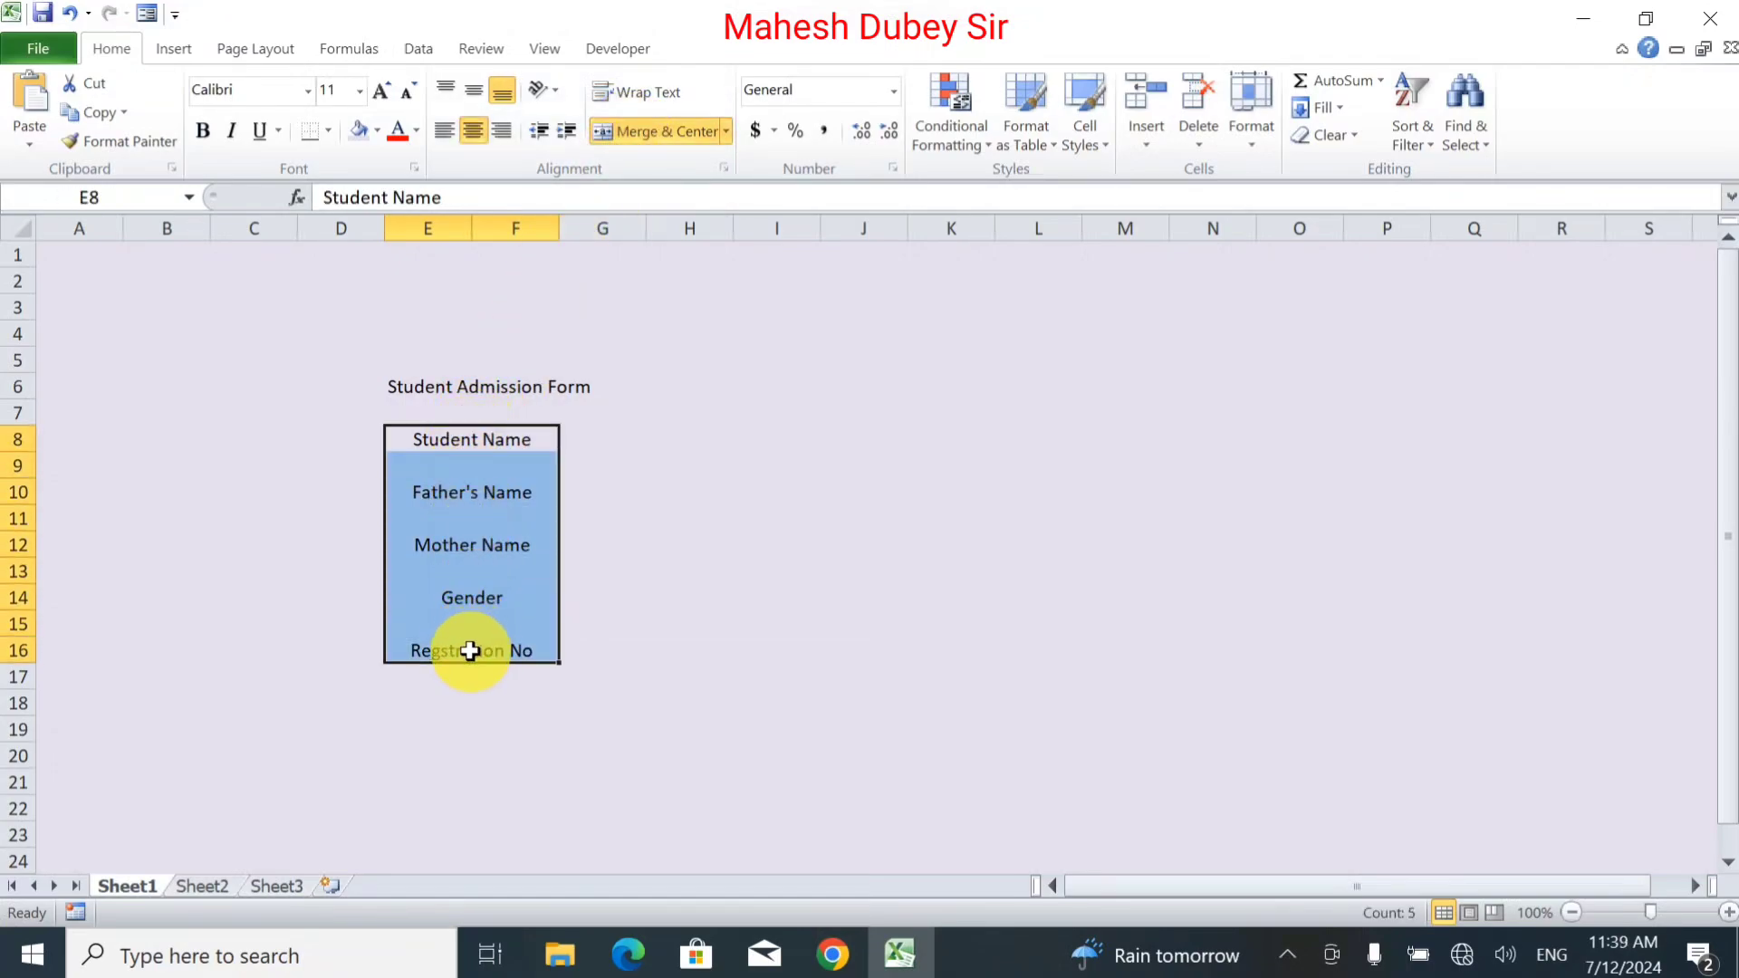
click(447, 131)
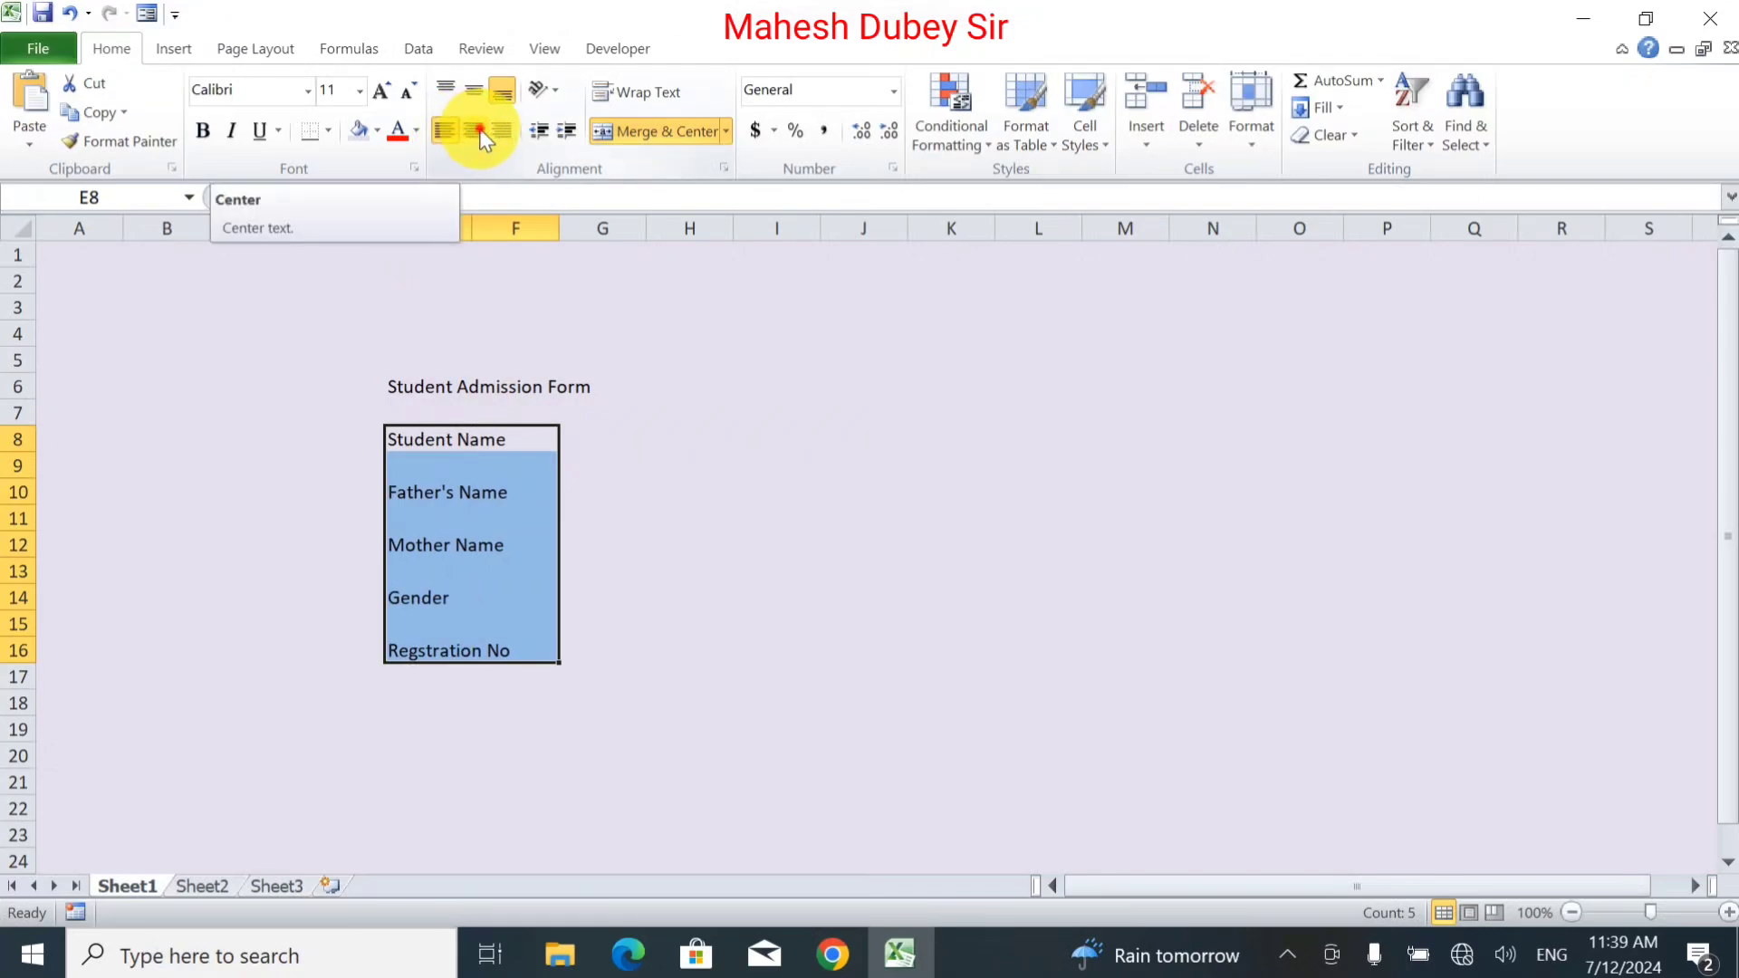
click(473, 130)
click(612, 453)
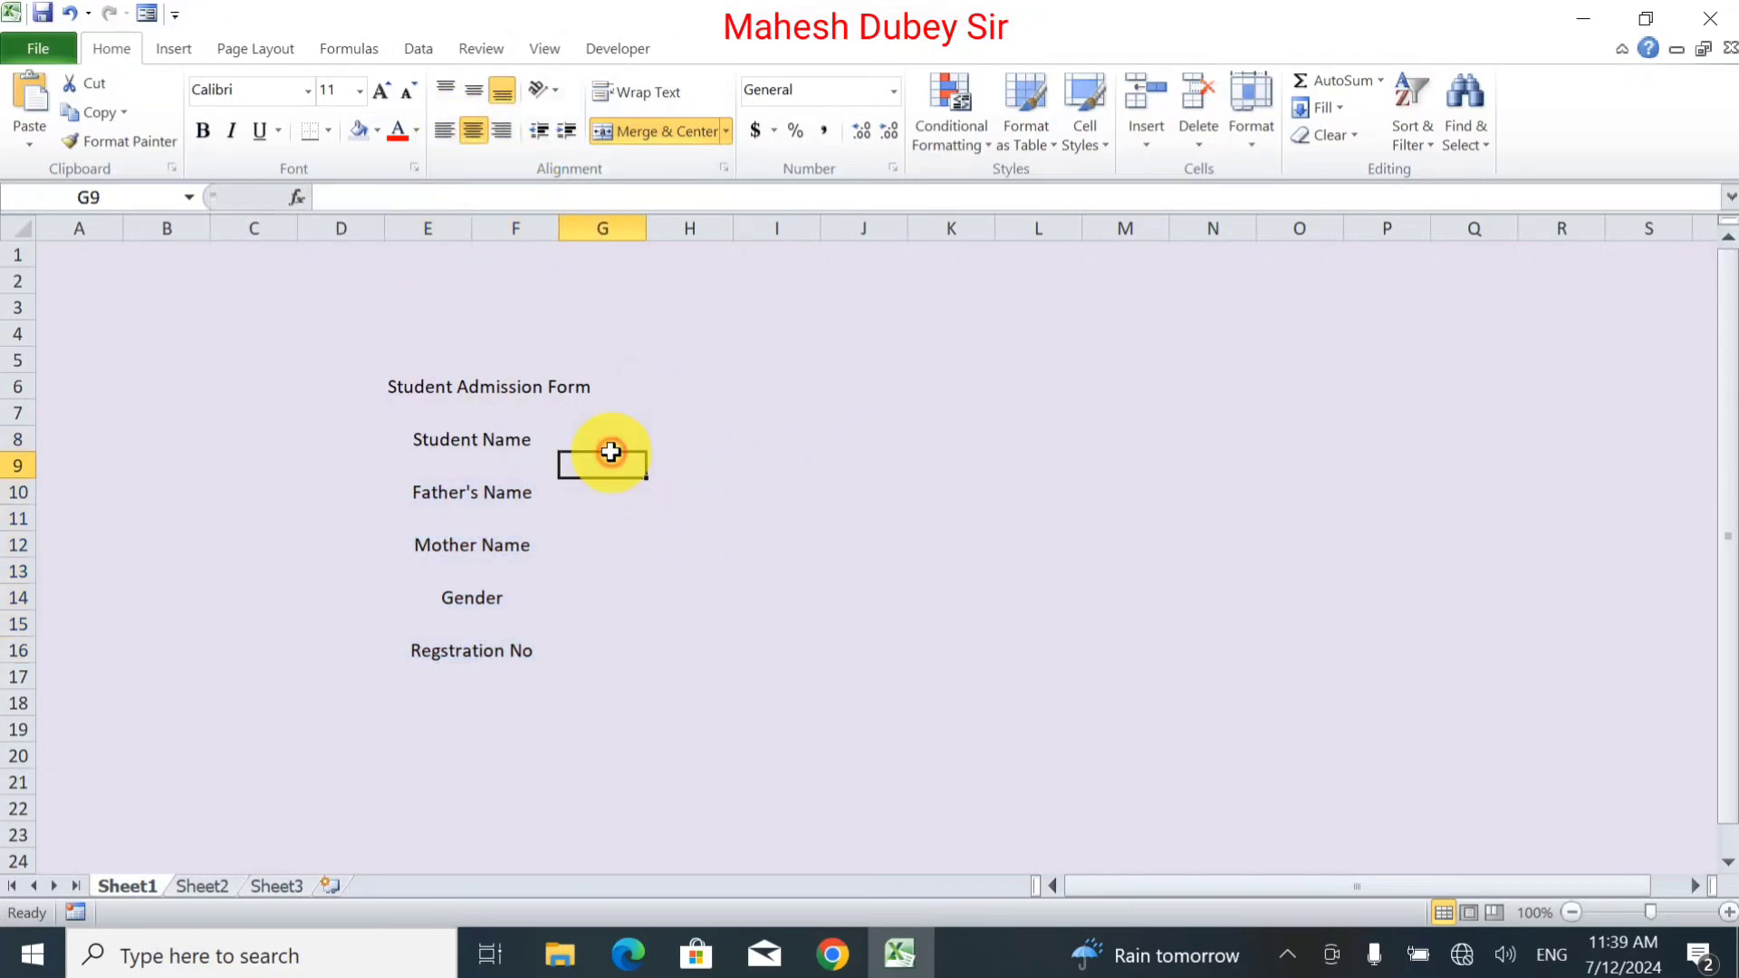
Raise the five label cells' font size to 14 with two Increase Font Size steps.
click(507, 442)
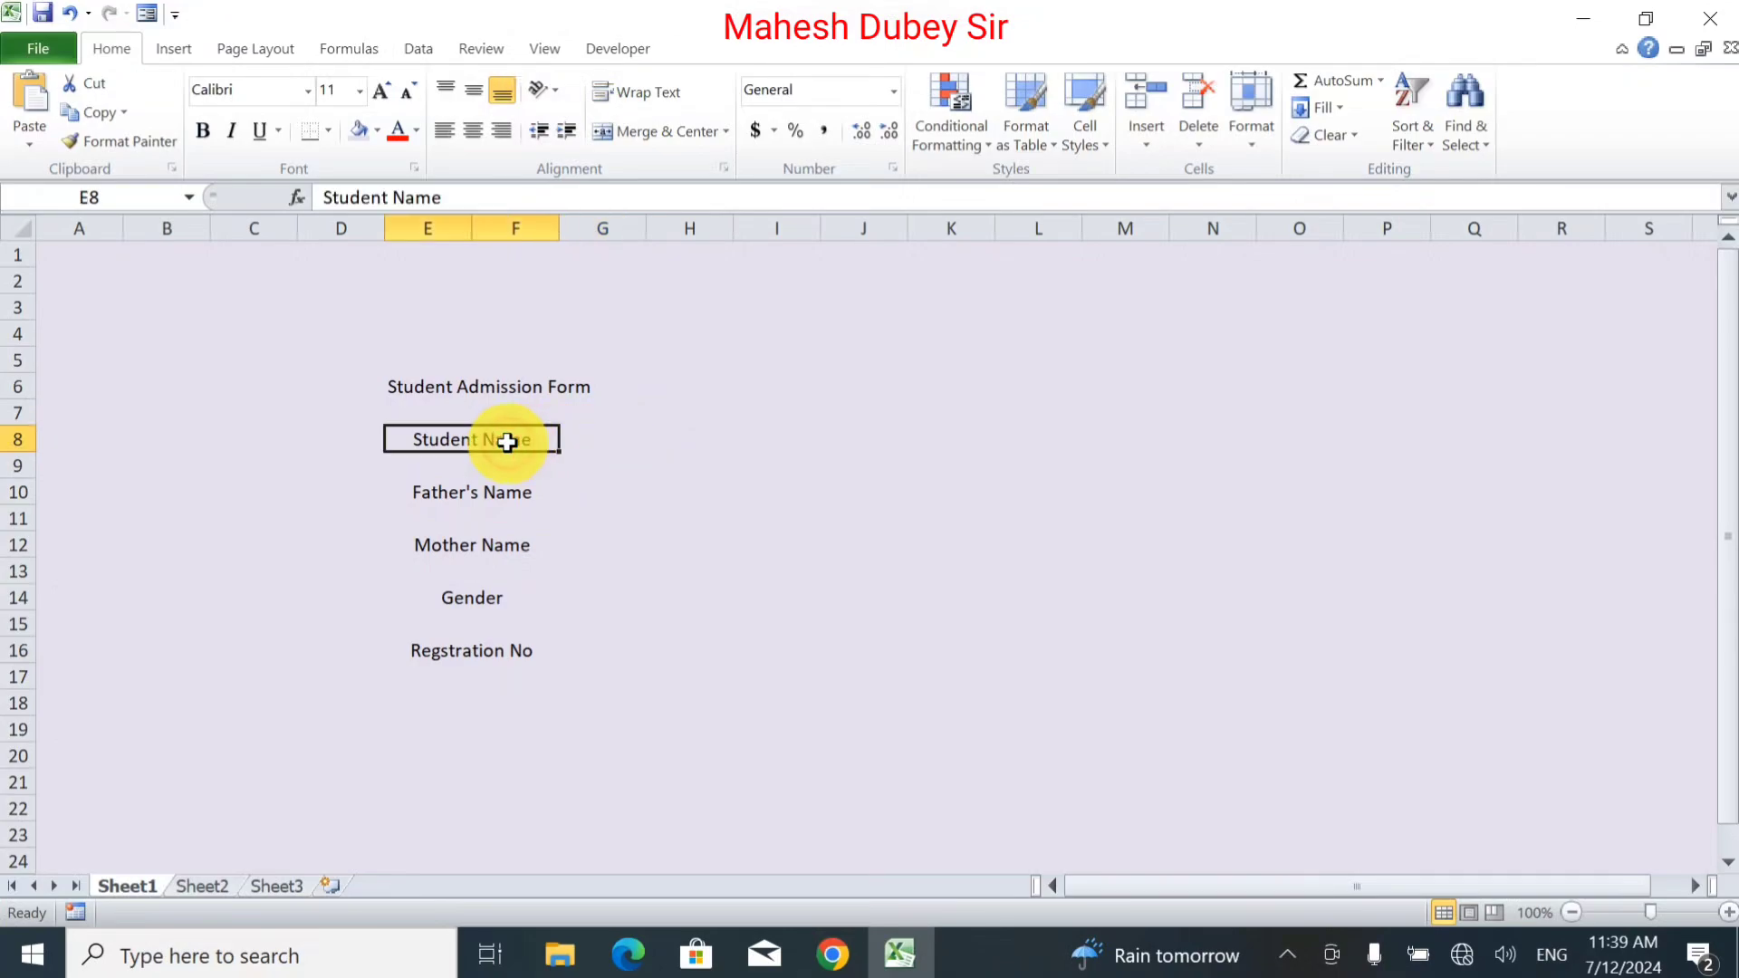
ctrl+click(501, 492)
ctrl+click(496, 546)
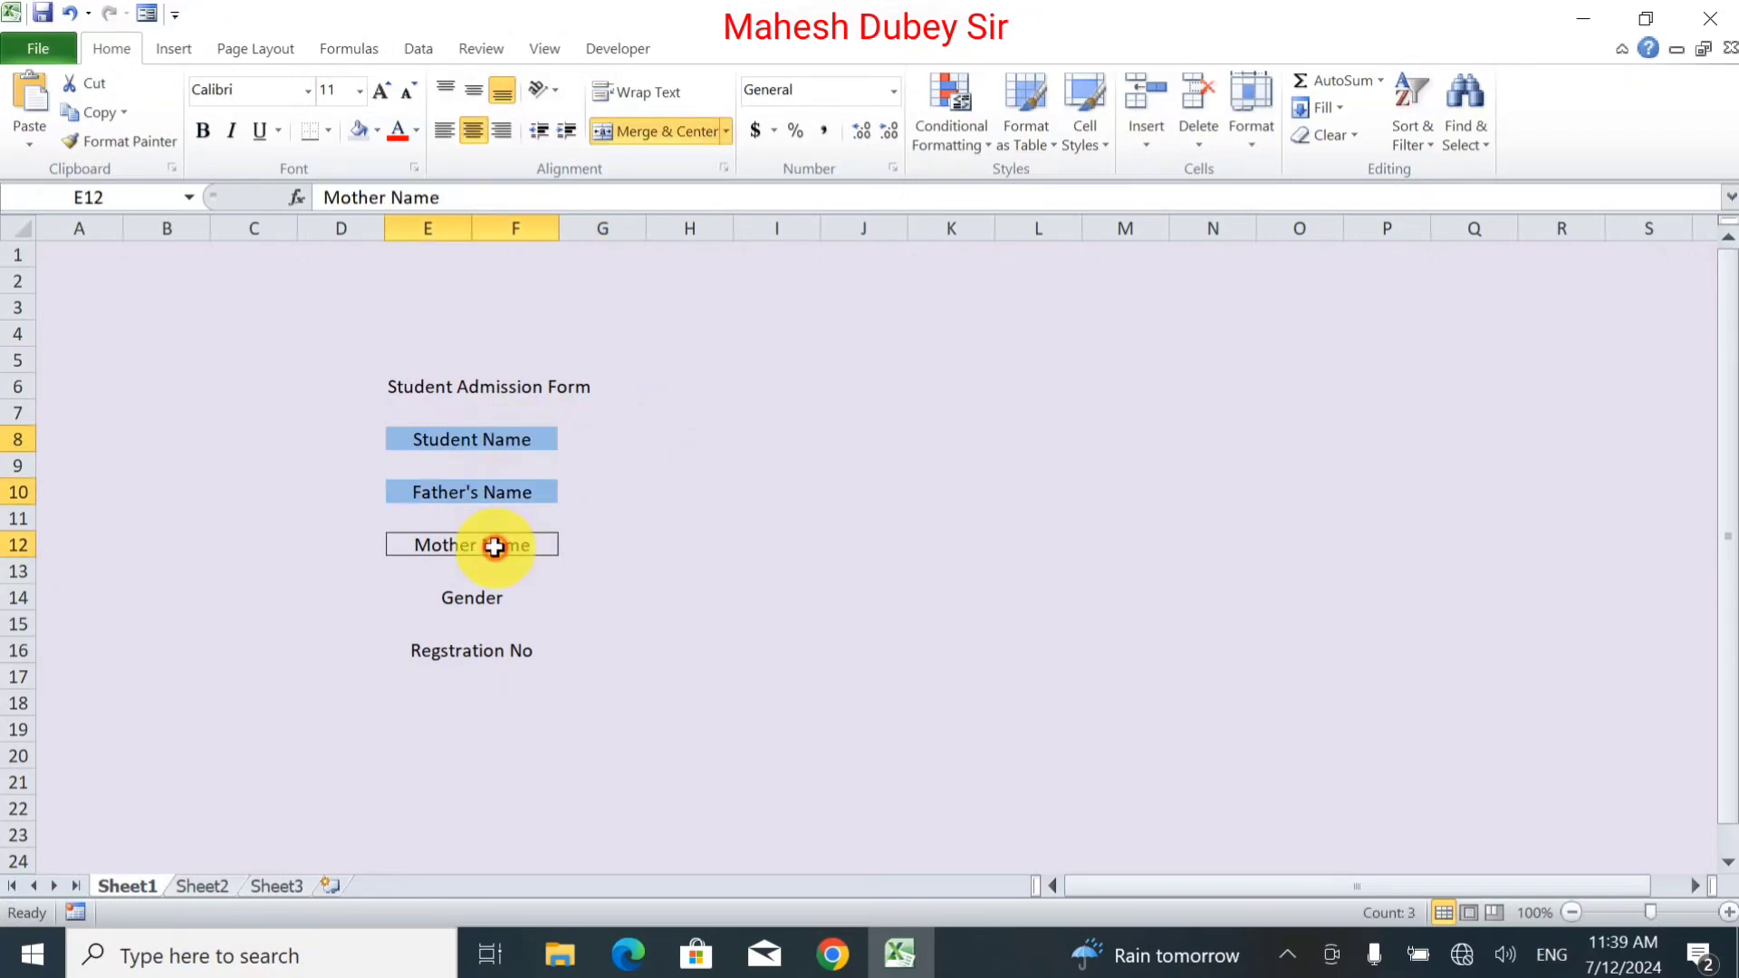
ctrl+click(472, 595)
ctrl+click(473, 651)
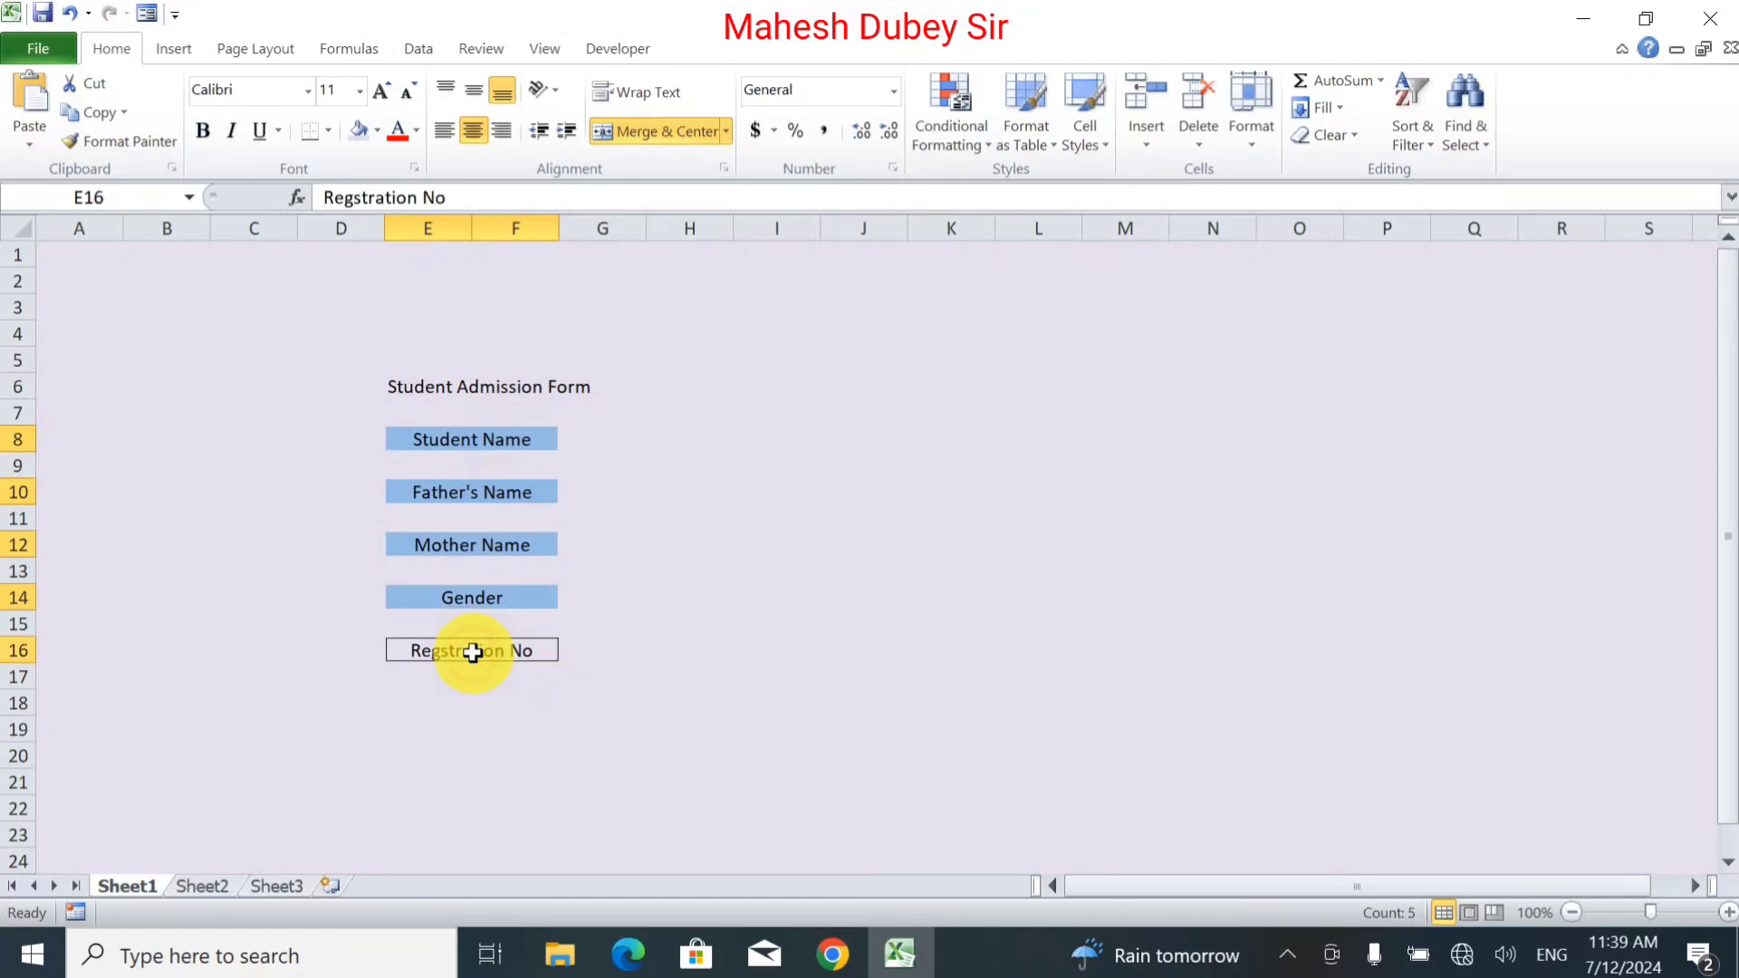
click(376, 91)
click(377, 91)
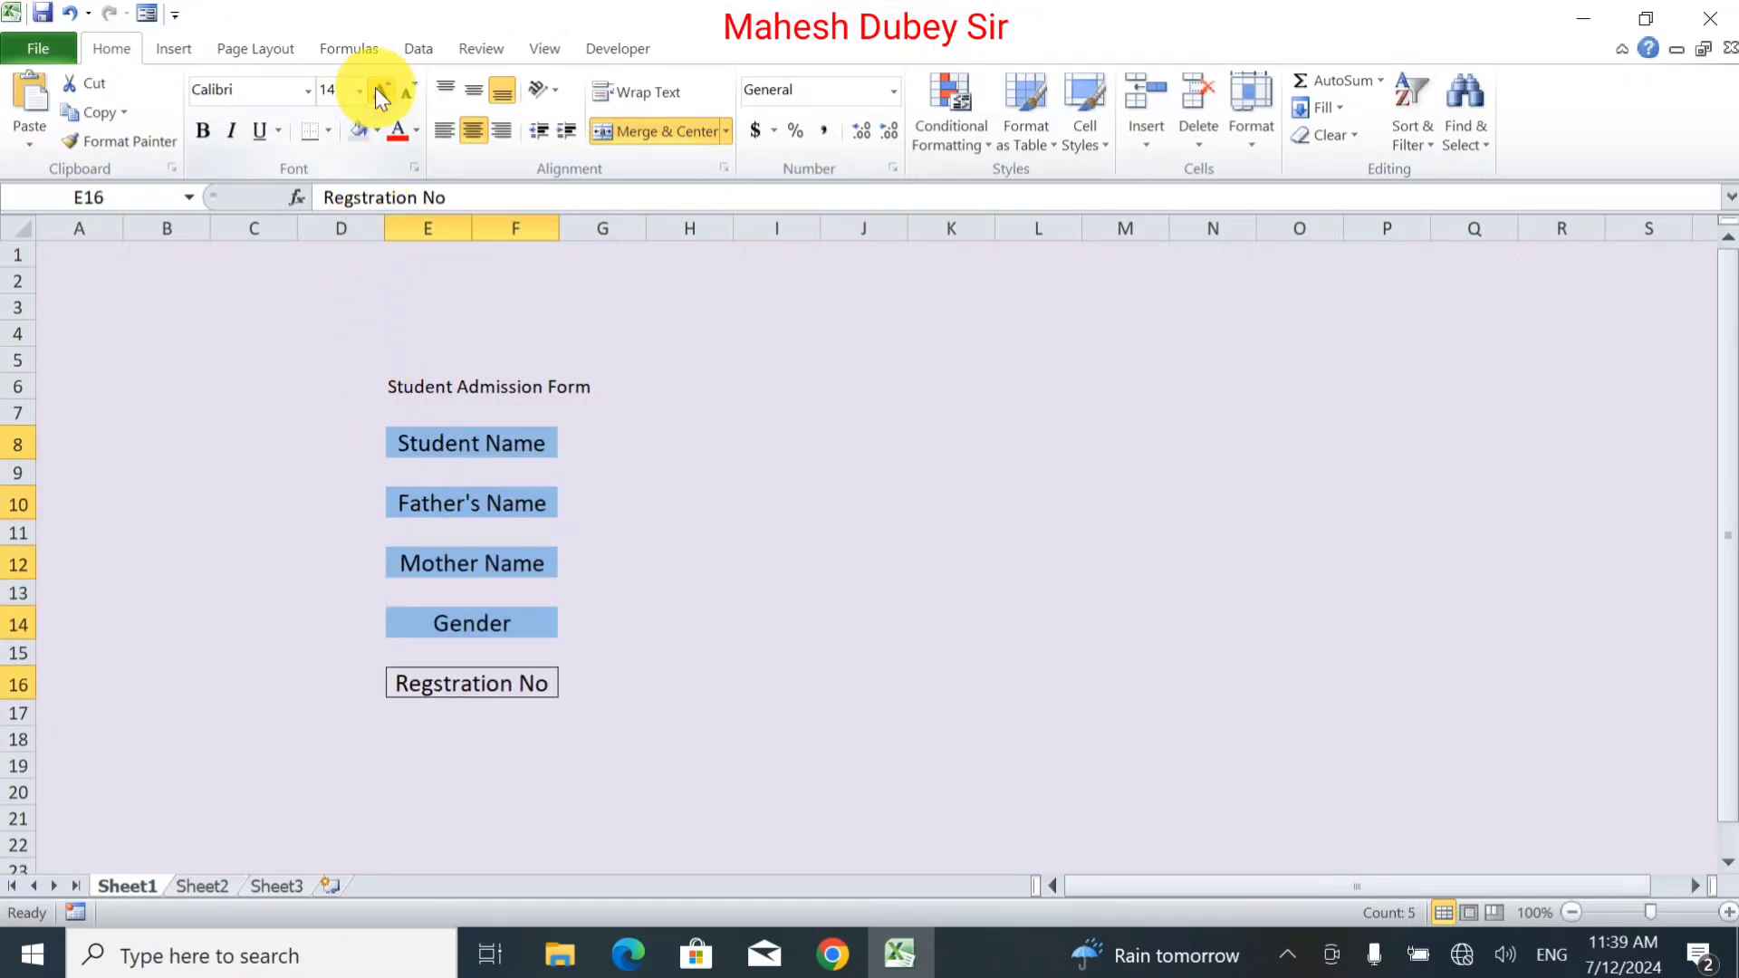
Make the five selected labels bold.
click(205, 129)
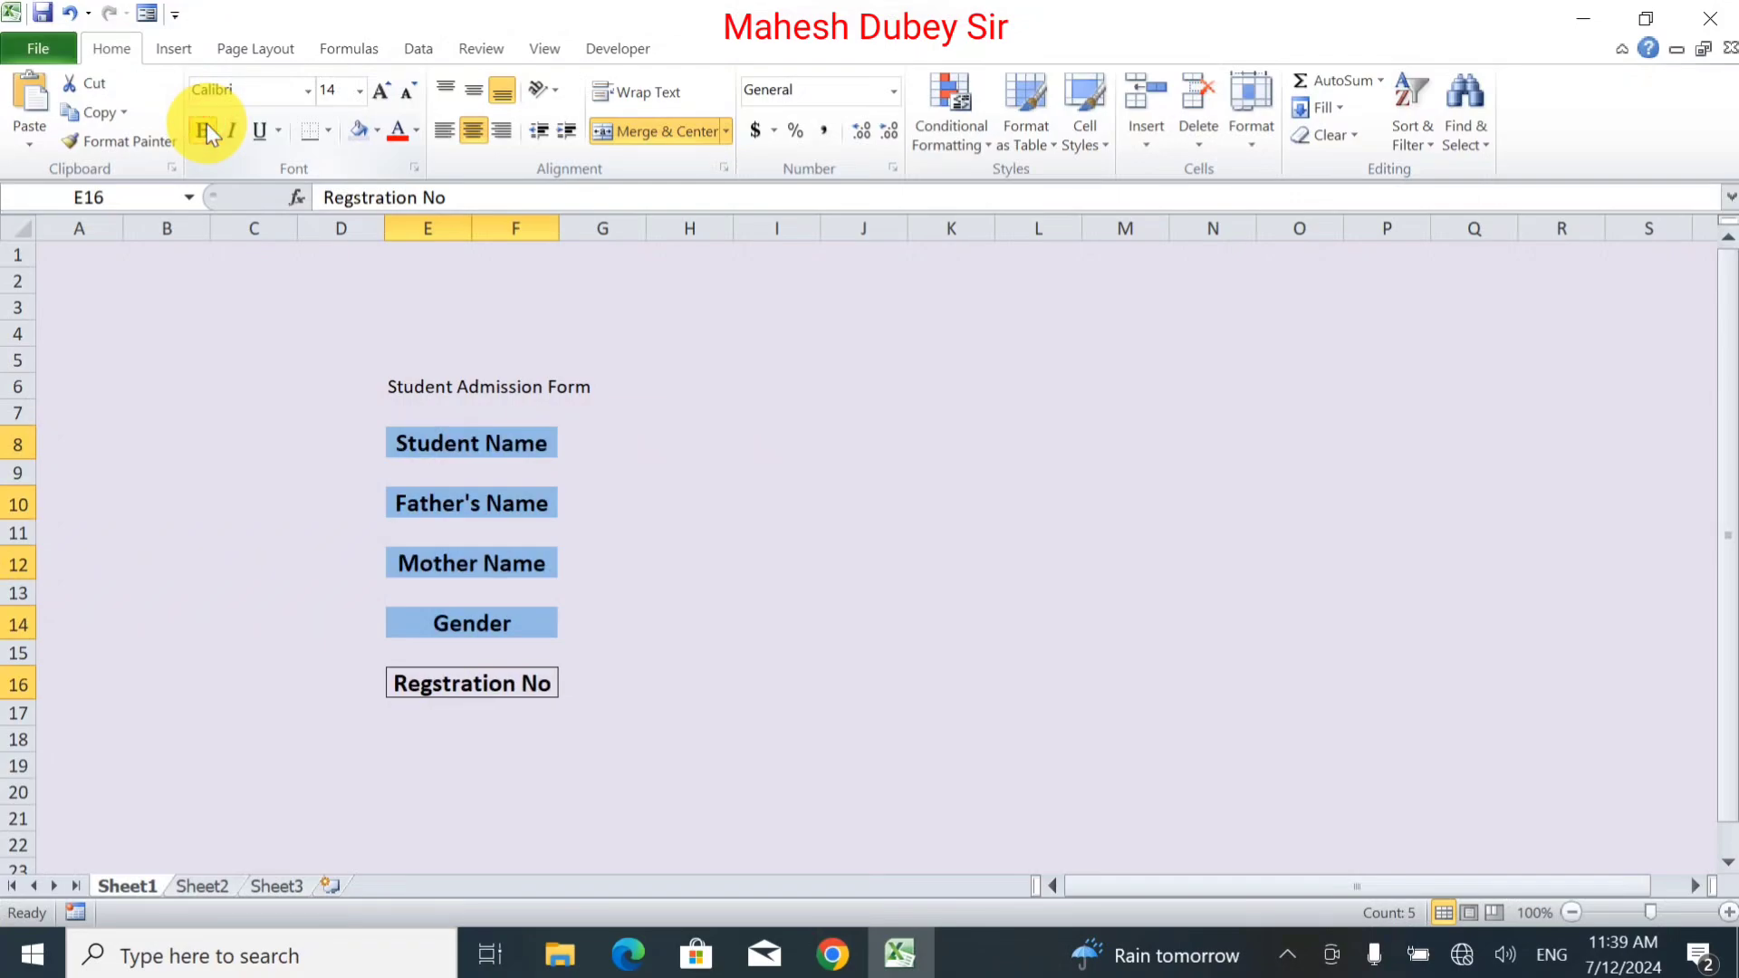
click(519, 646)
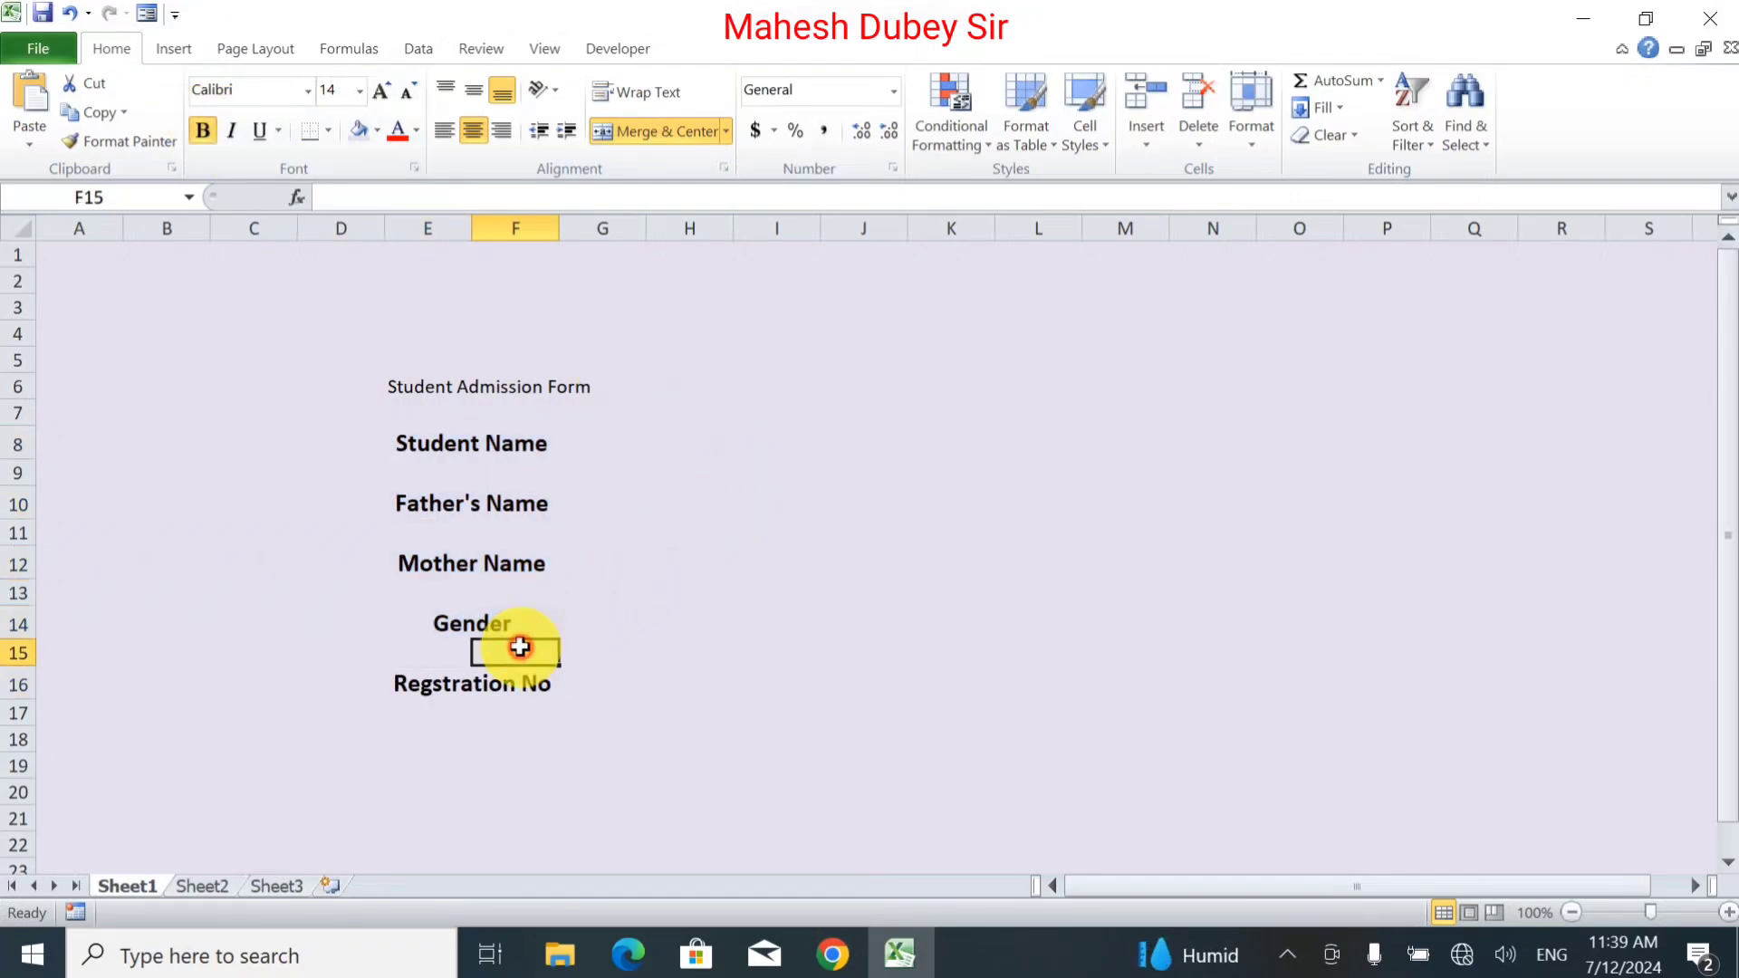
click(438, 652)
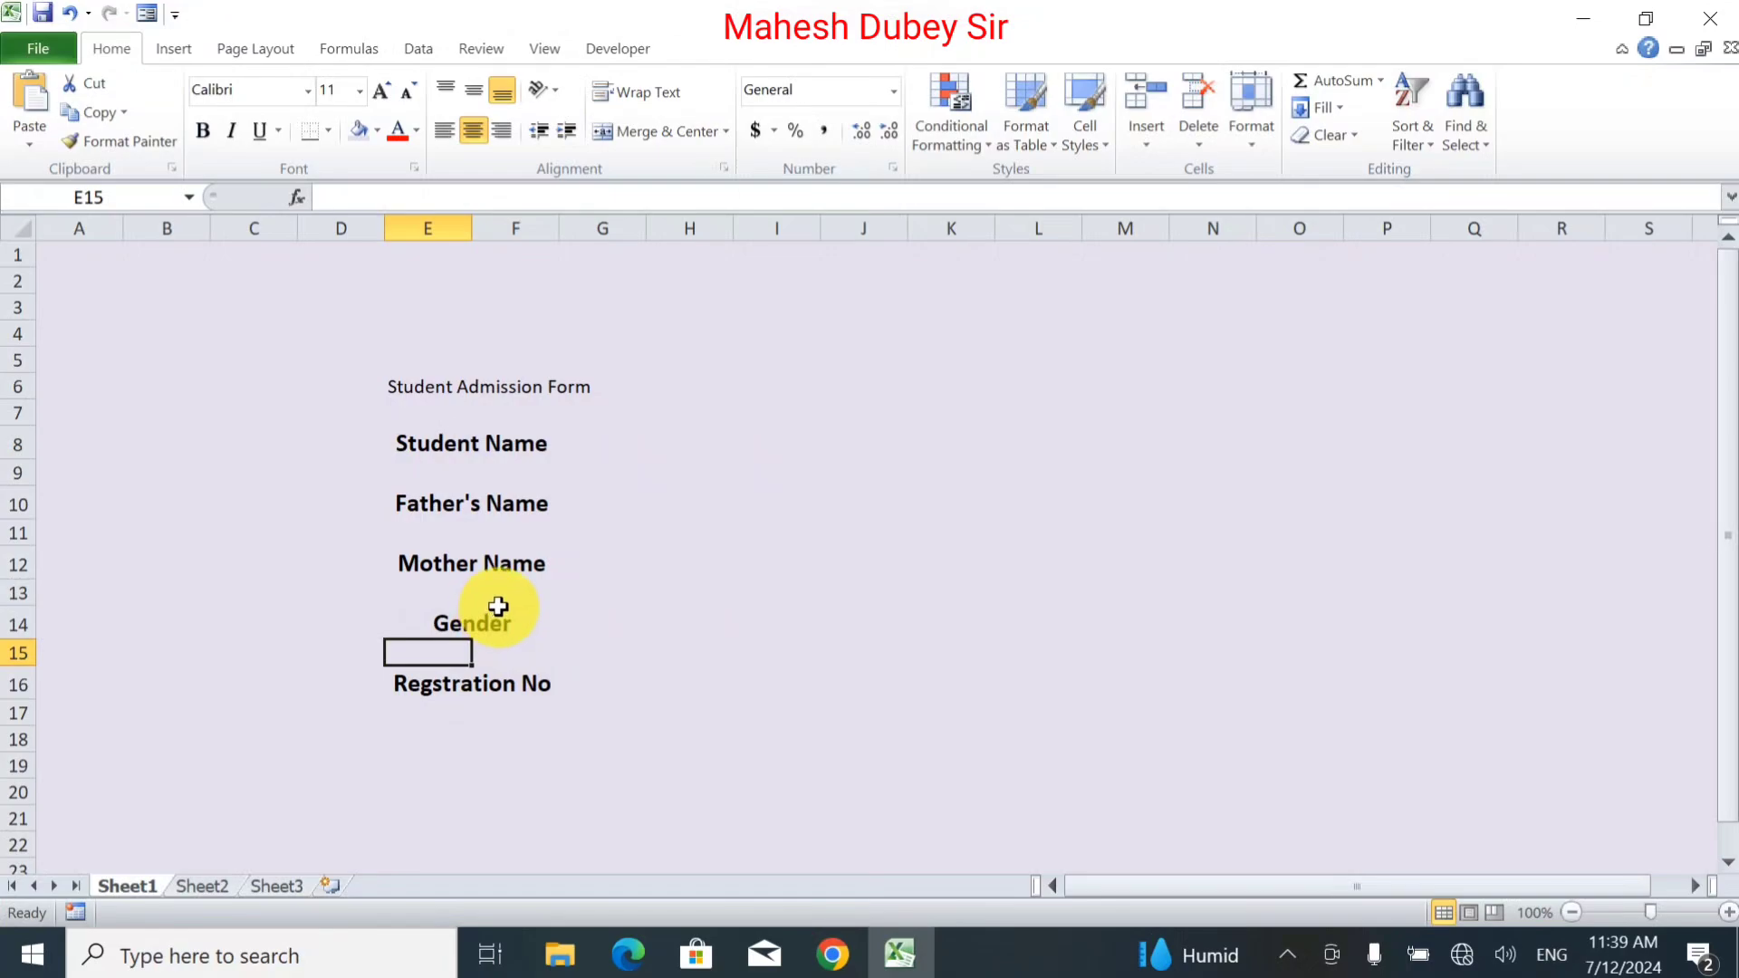
click(469, 688)
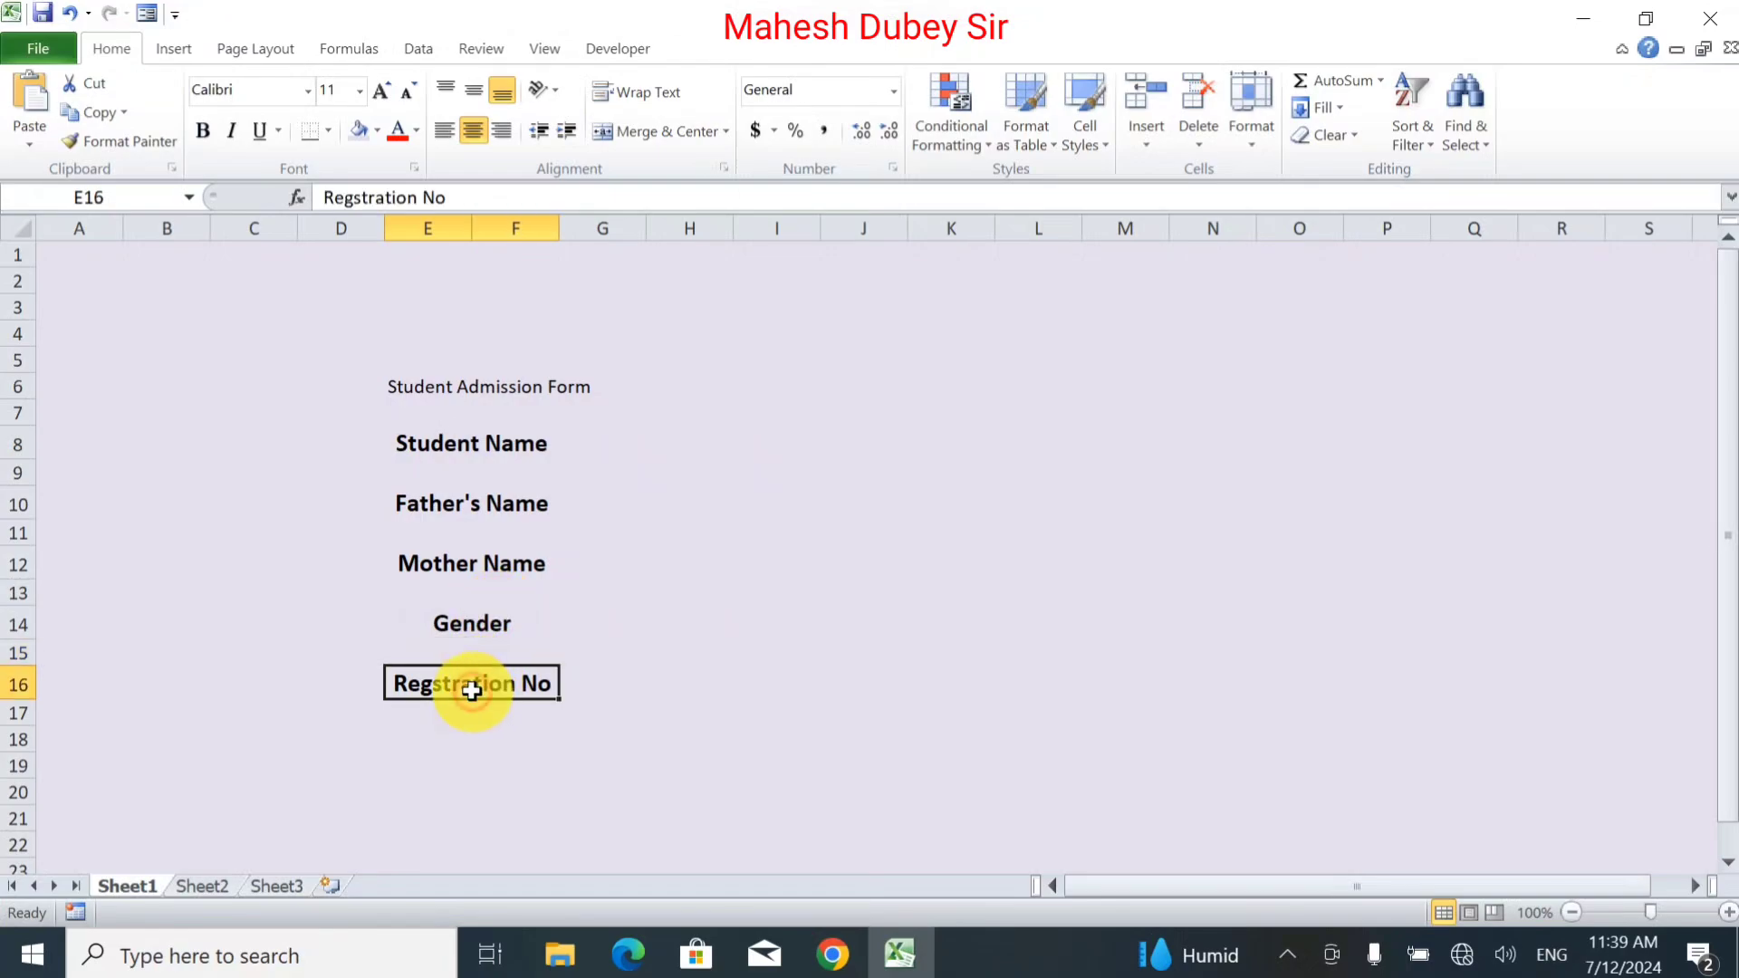
Check the layout by selecting the empty rows and the title, ending in G8.
click(465, 652)
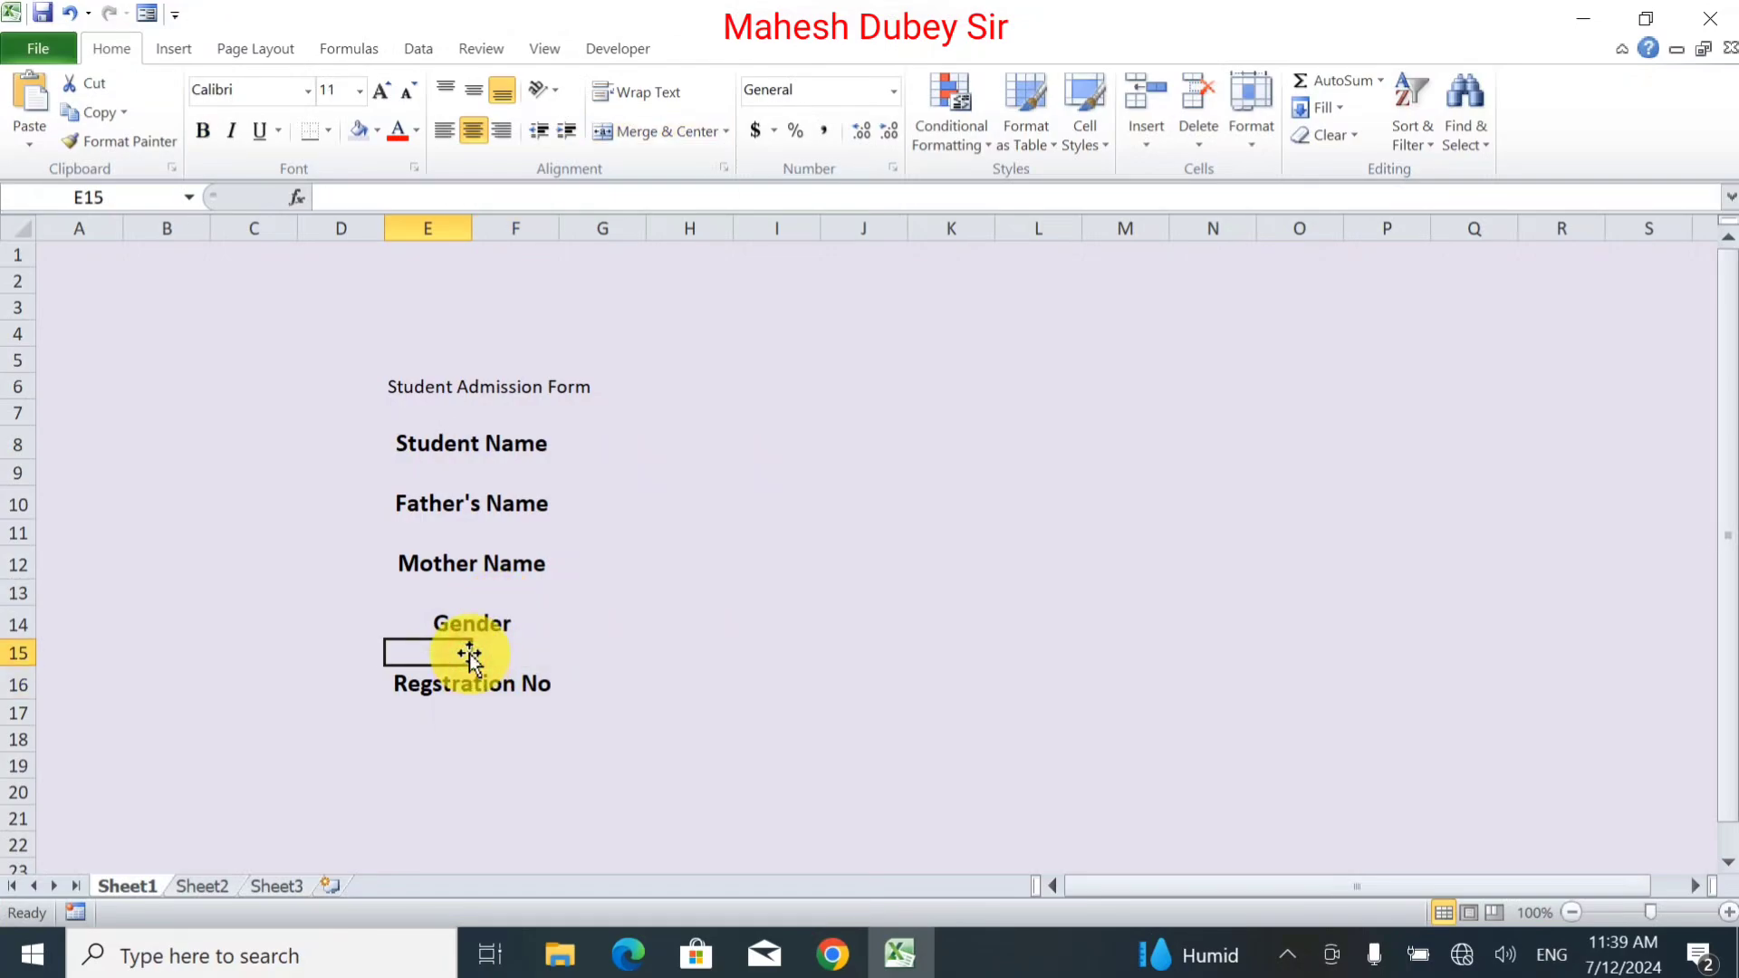
click(468, 600)
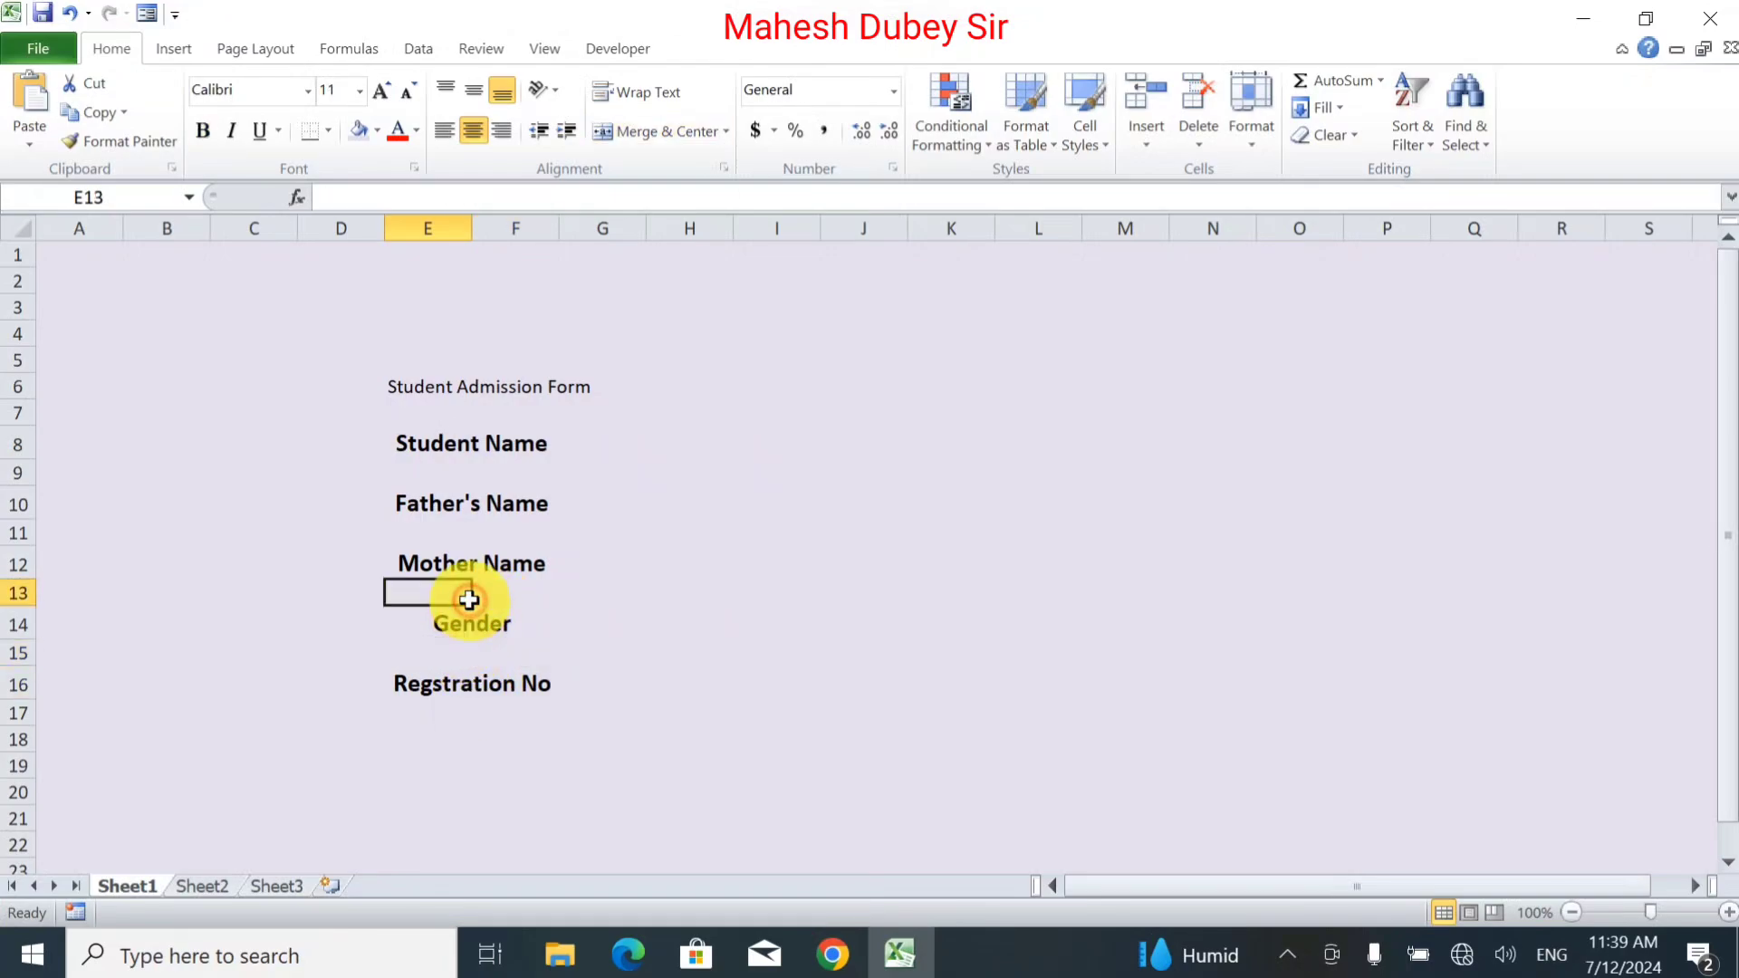
click(466, 532)
click(465, 473)
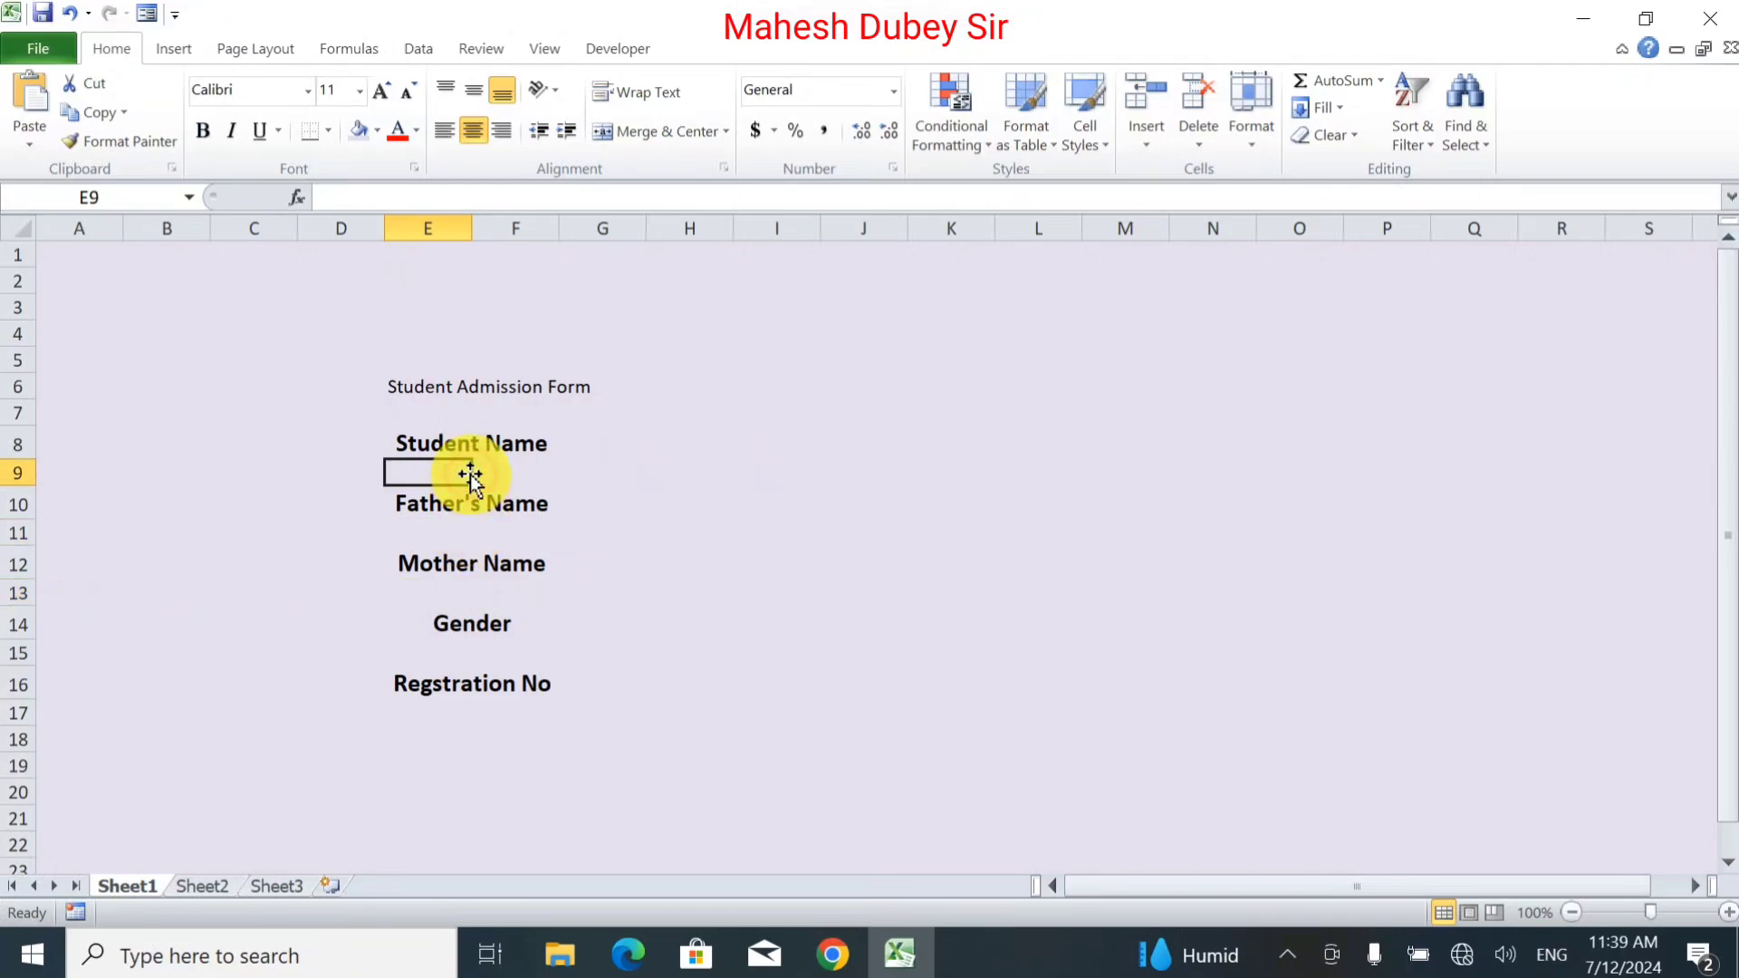
click(482, 410)
click(407, 387)
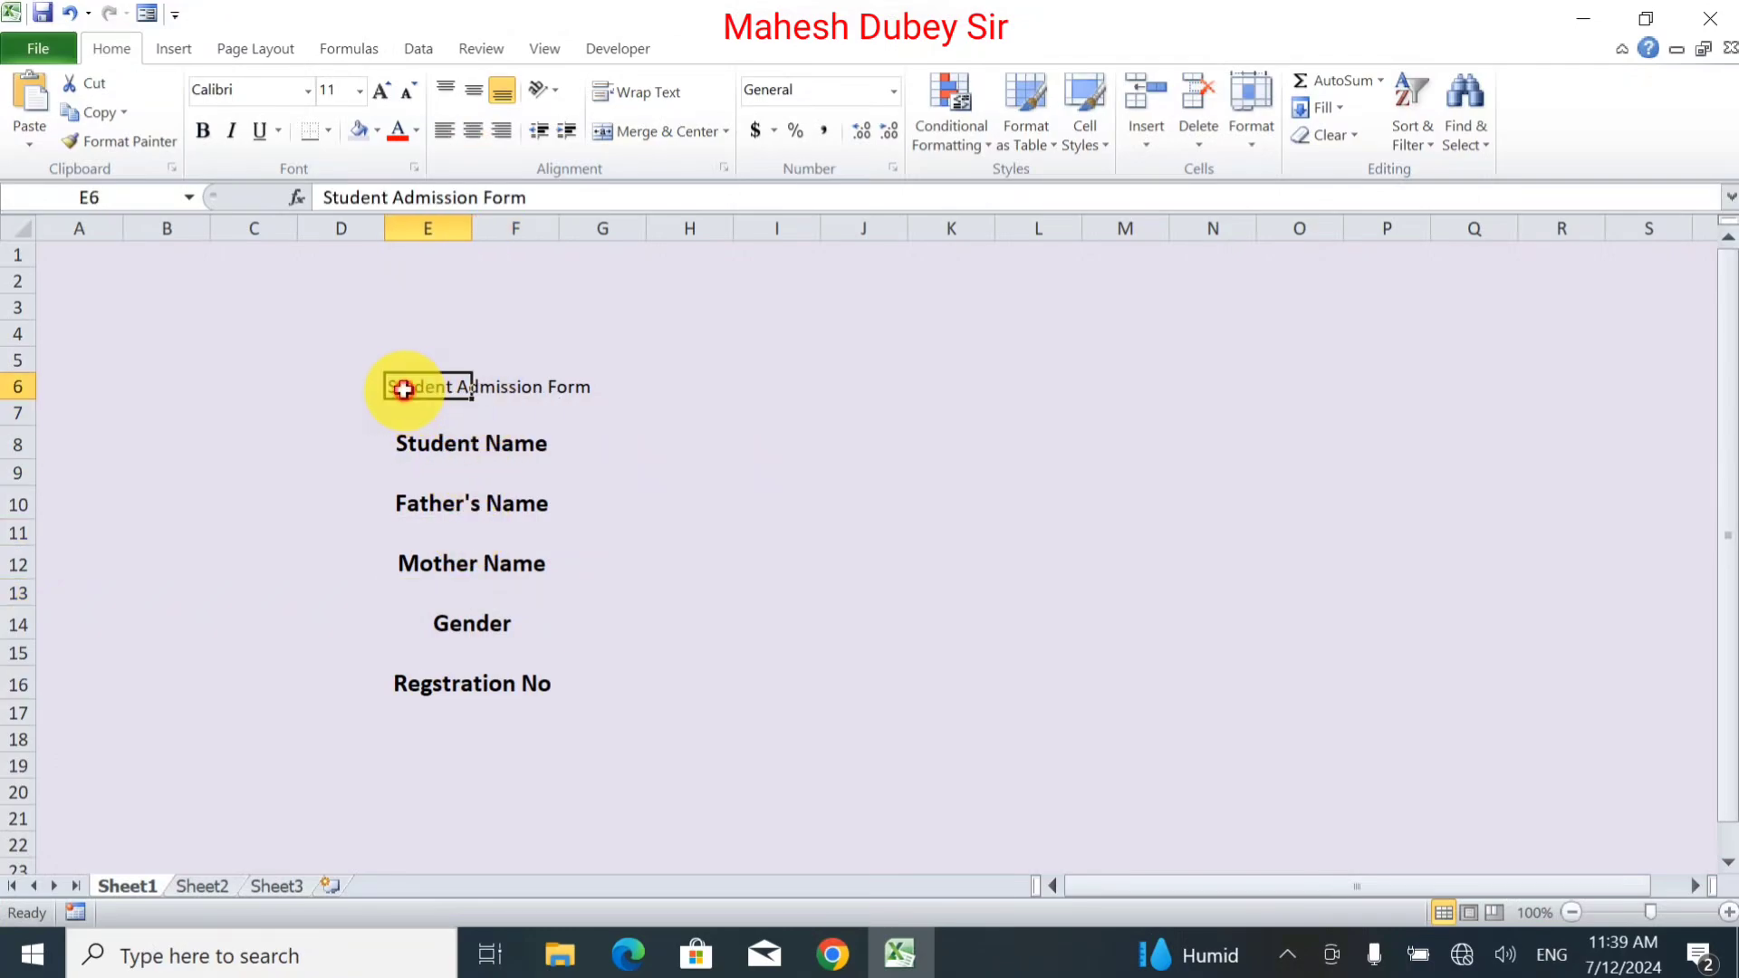
click(570, 448)
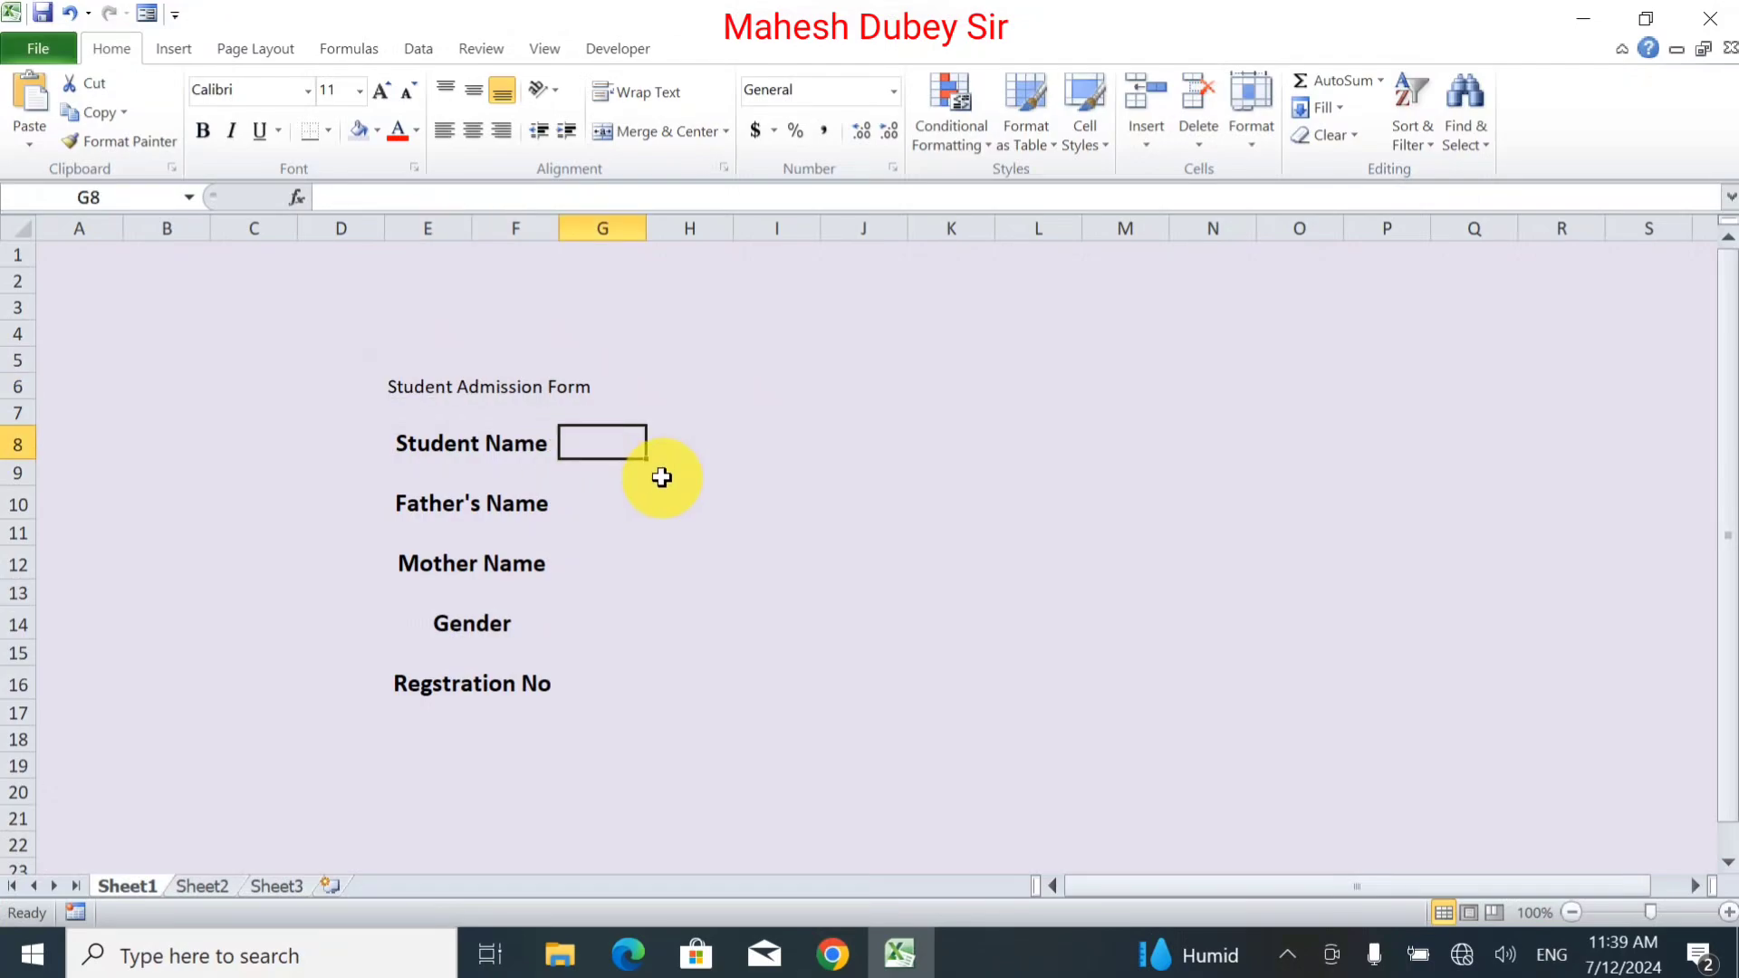
Enter a colon in G8, G10, G12, G14 and G16, replacing an accidental date in G10.
text(:)
key(Return)
key(Return)
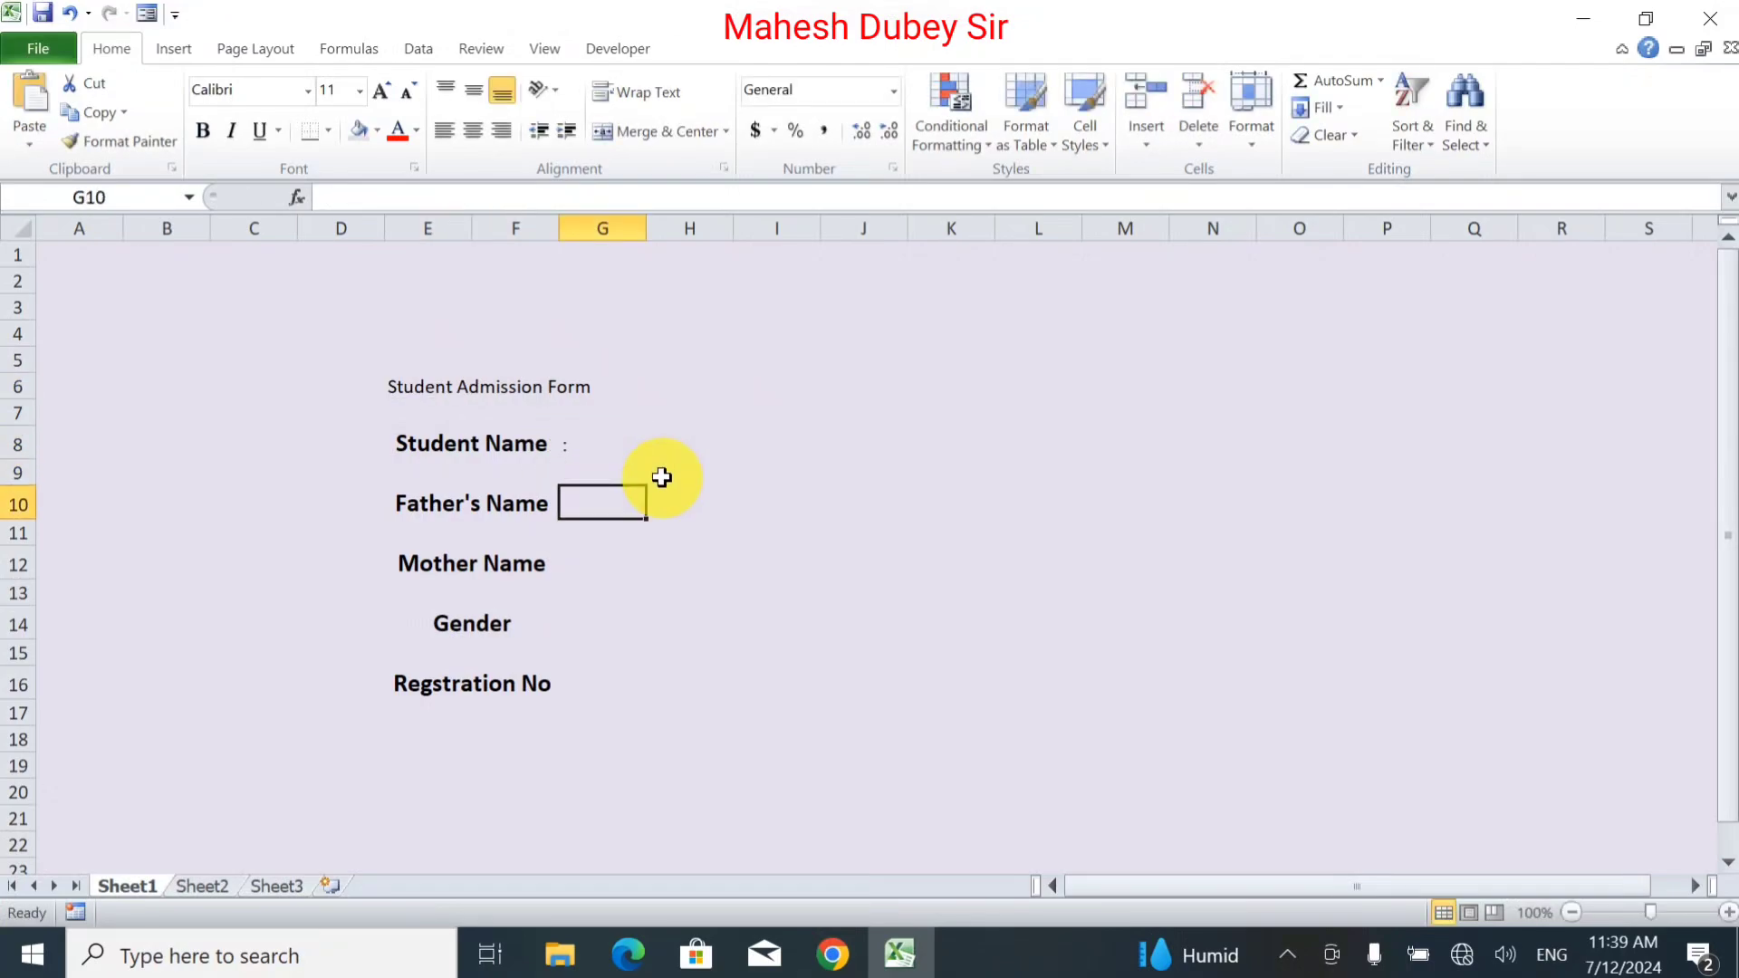
key(ctrl+semicolon)
key(Return)
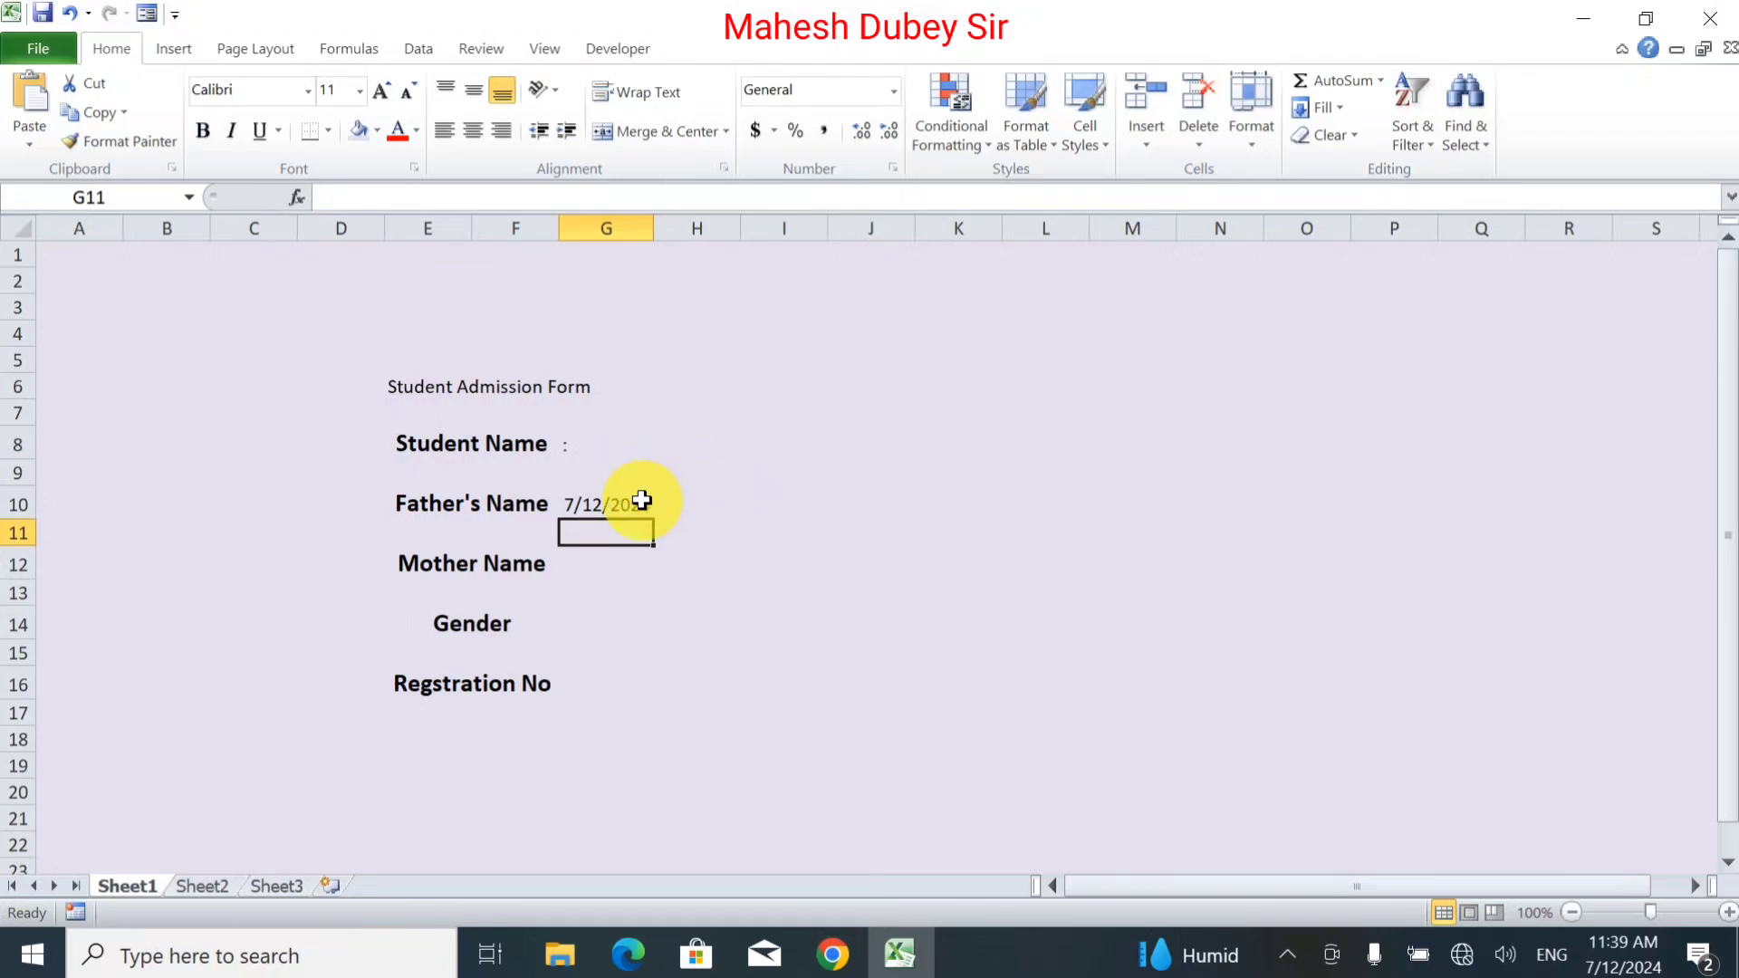
click(639, 501)
text(:)
key(Return)
key(Return)
text(:)
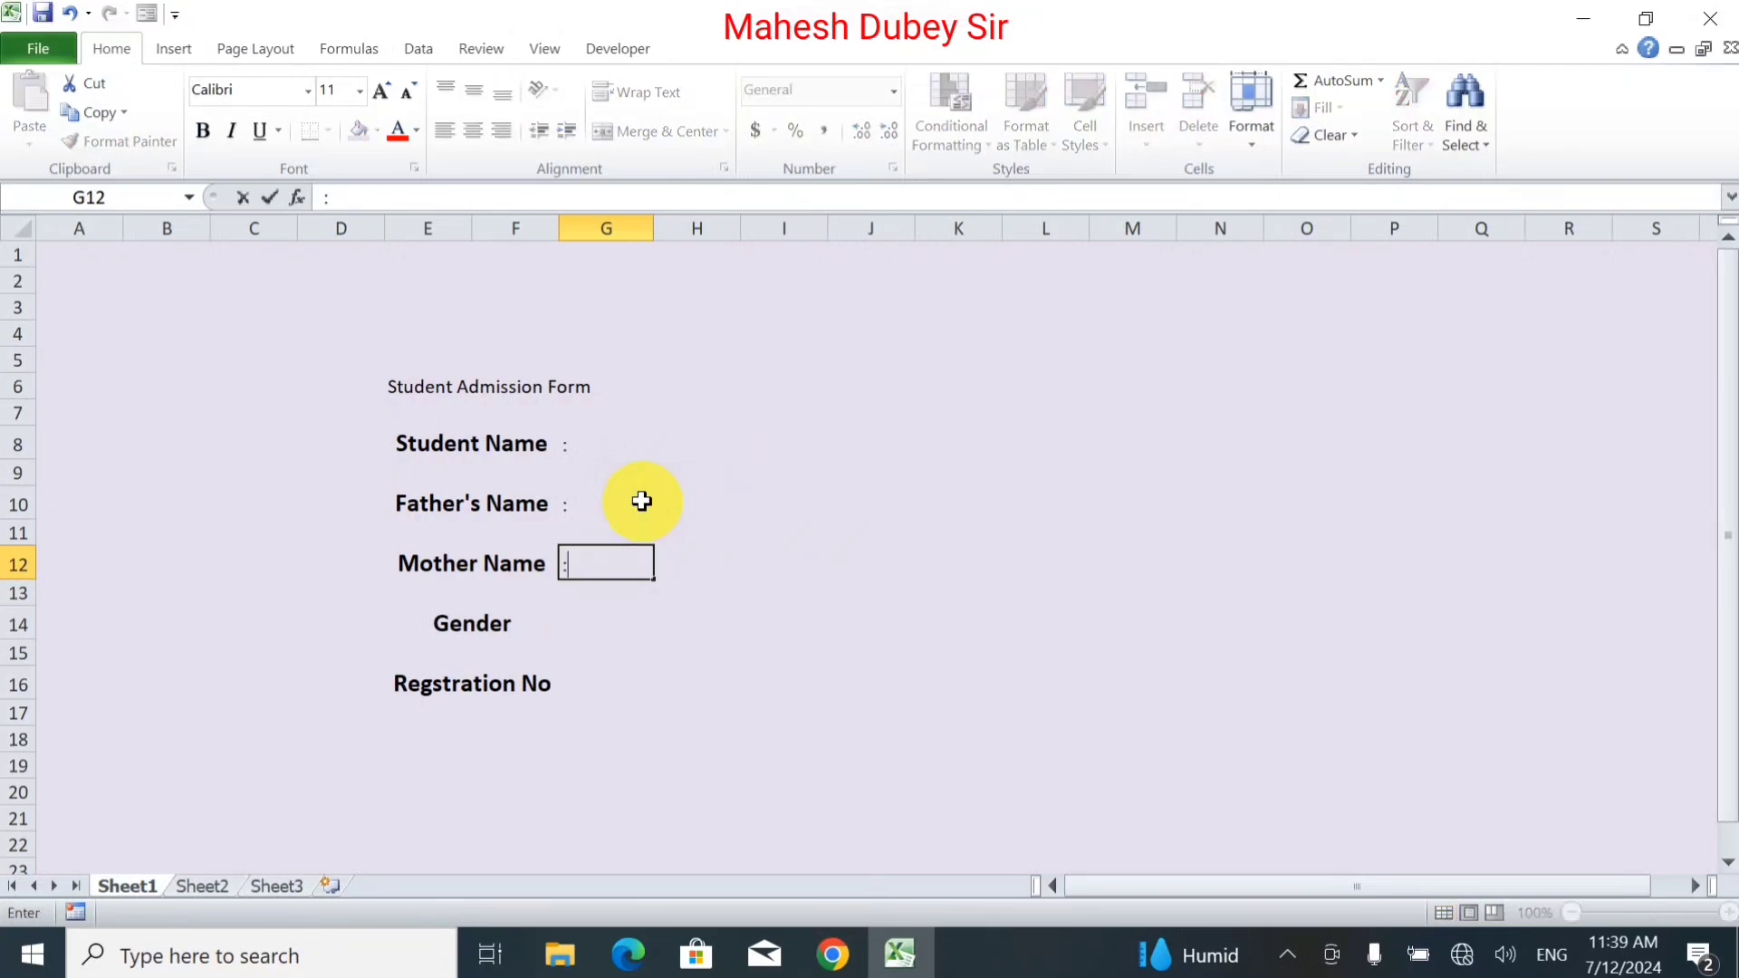
key(Return)
key(Return)
text(:)
key(Return)
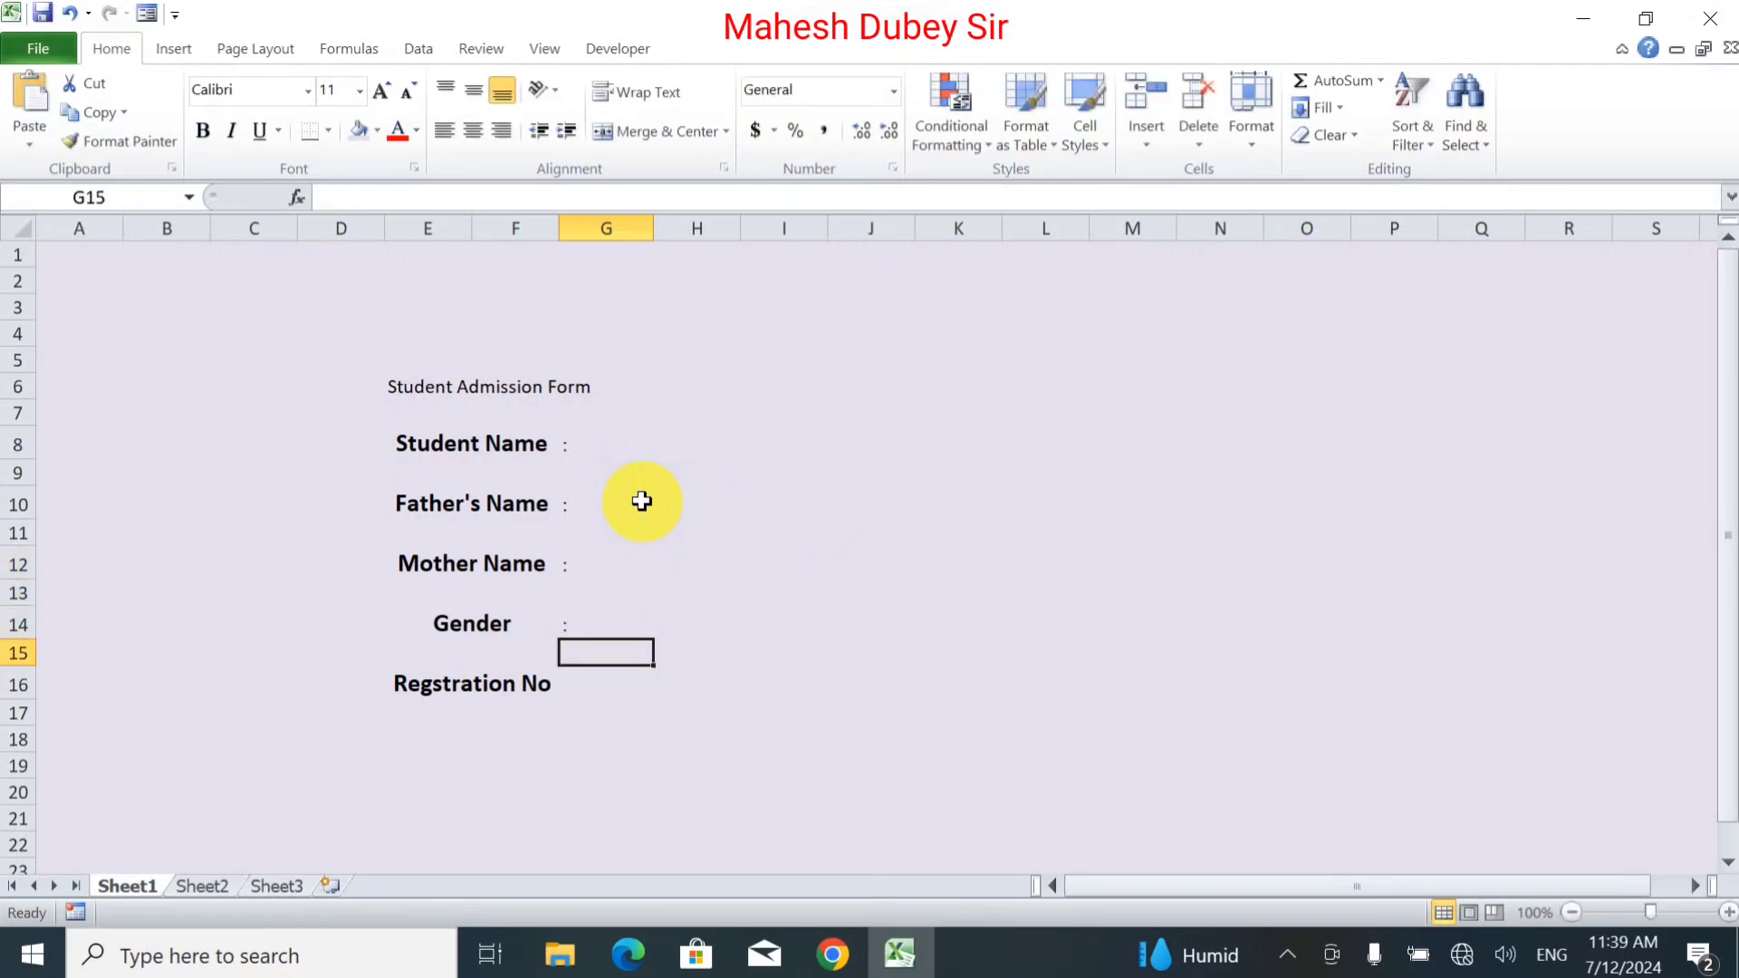
key(Return)
text(:)
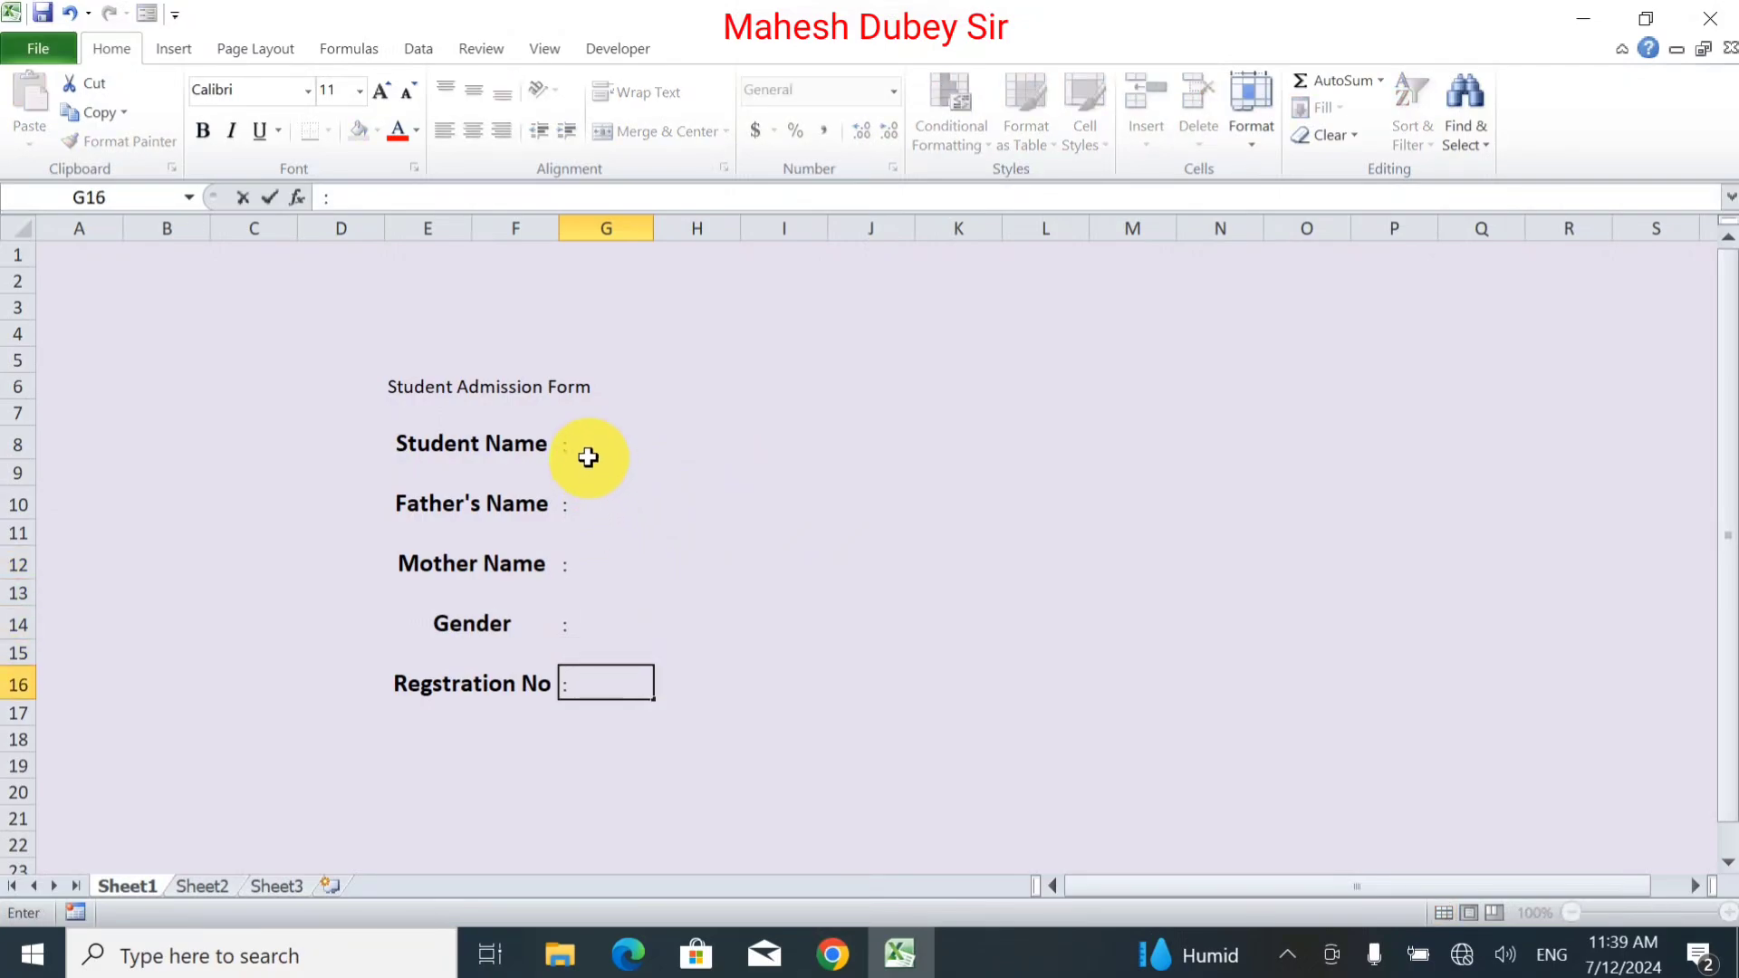
Enlarge the colons in G8:G16 to size 12 and narrow column G to fit.
drag(581, 451, 593, 689)
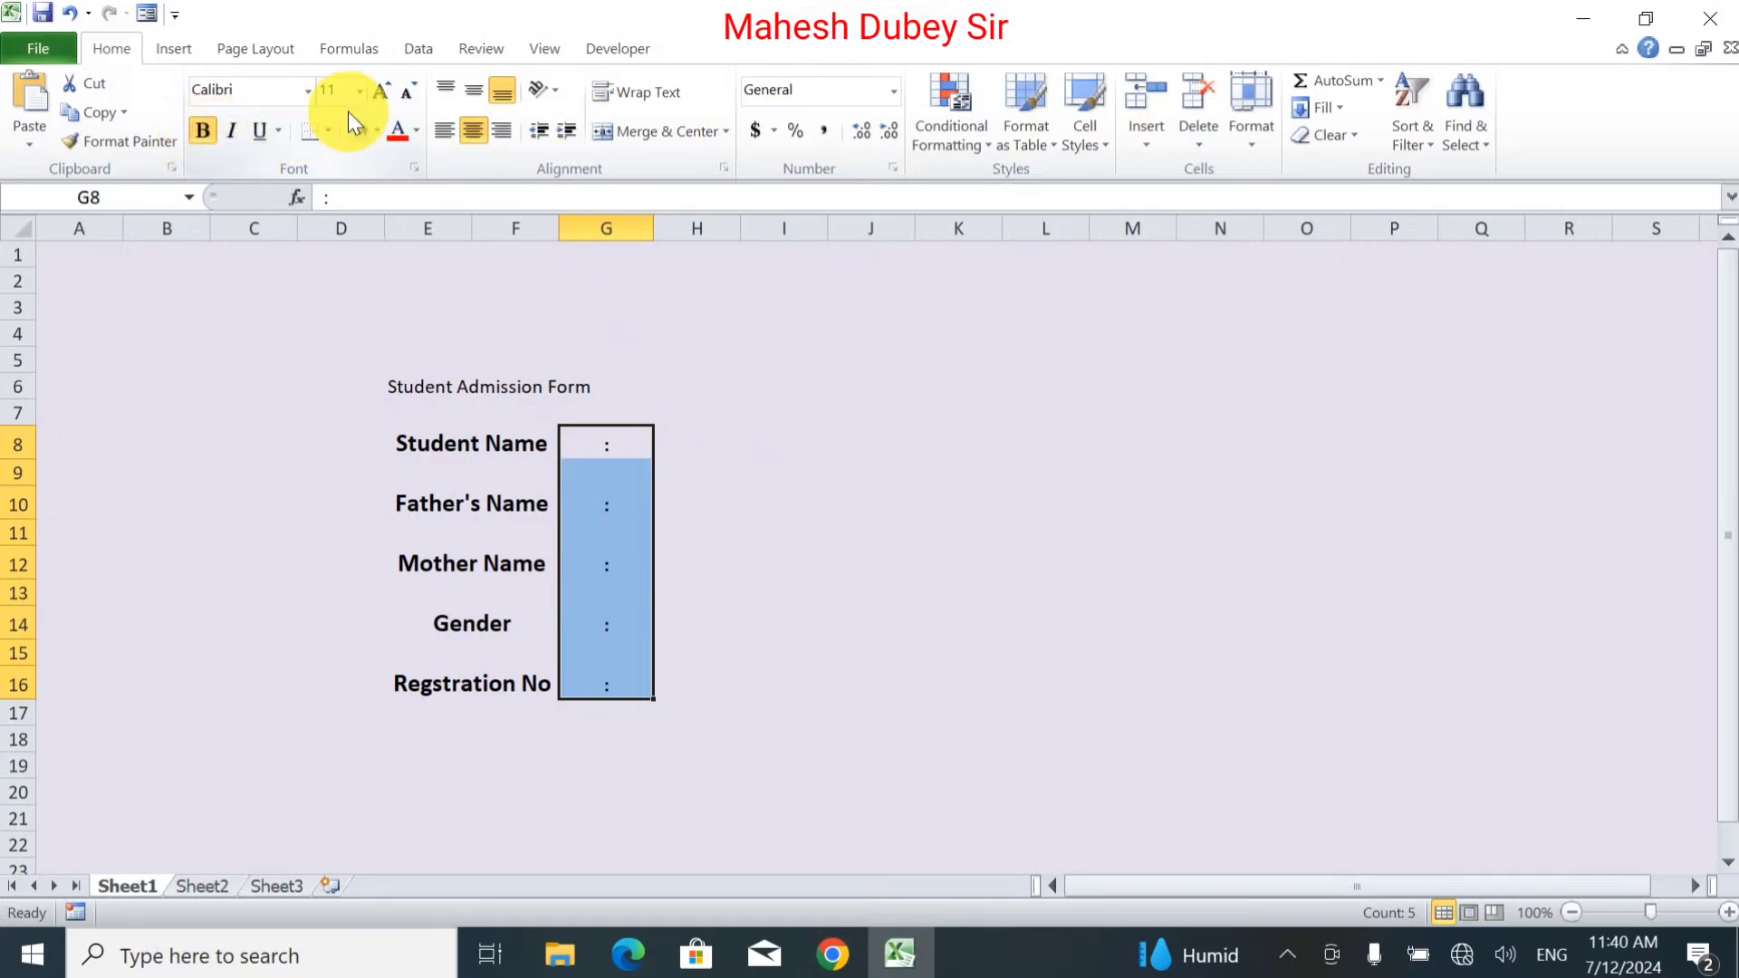
click(381, 99)
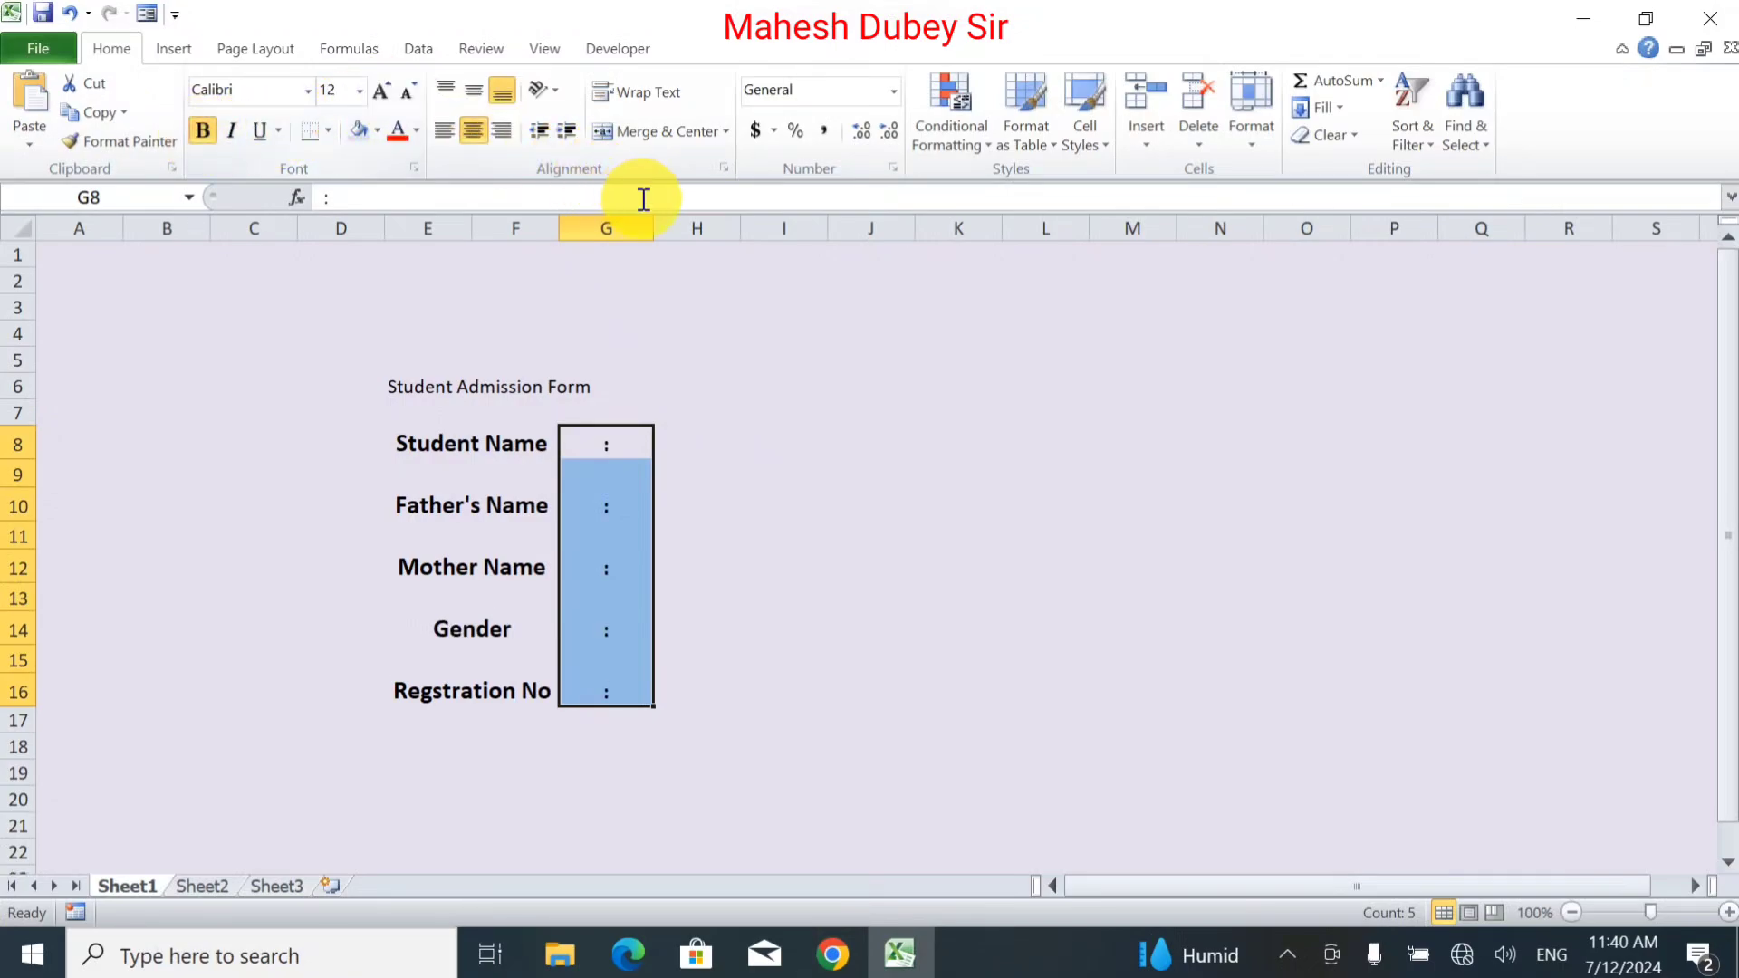
drag(651, 223, 576, 222)
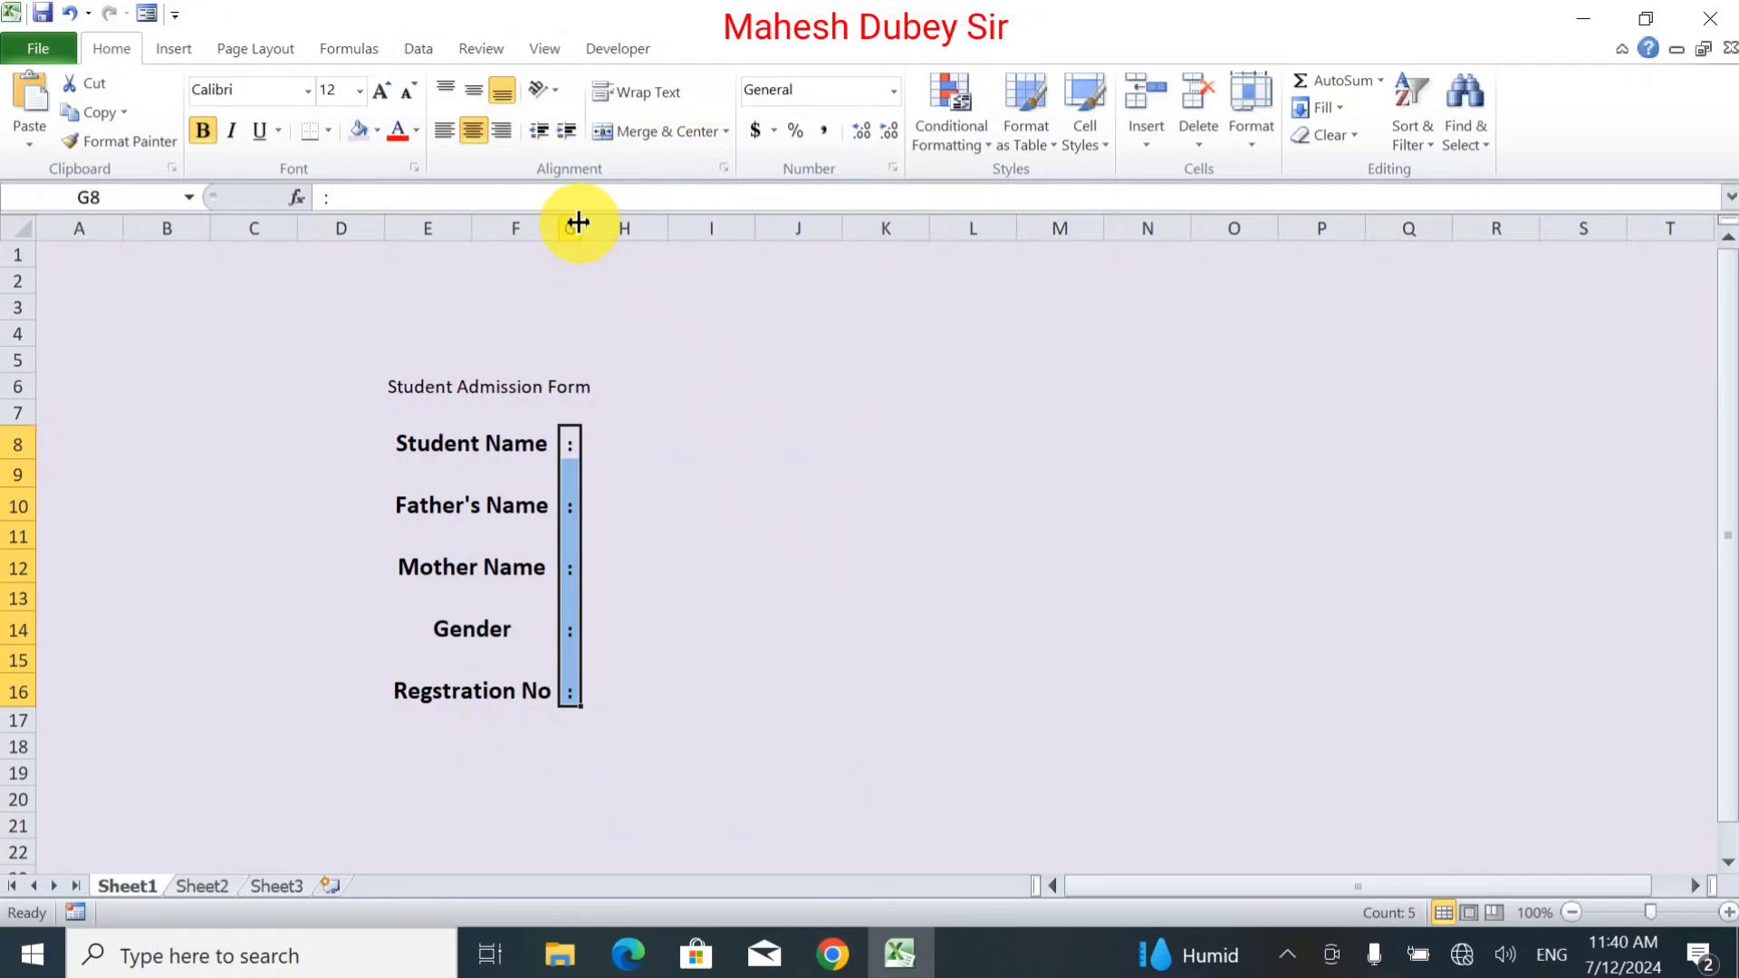
click(645, 445)
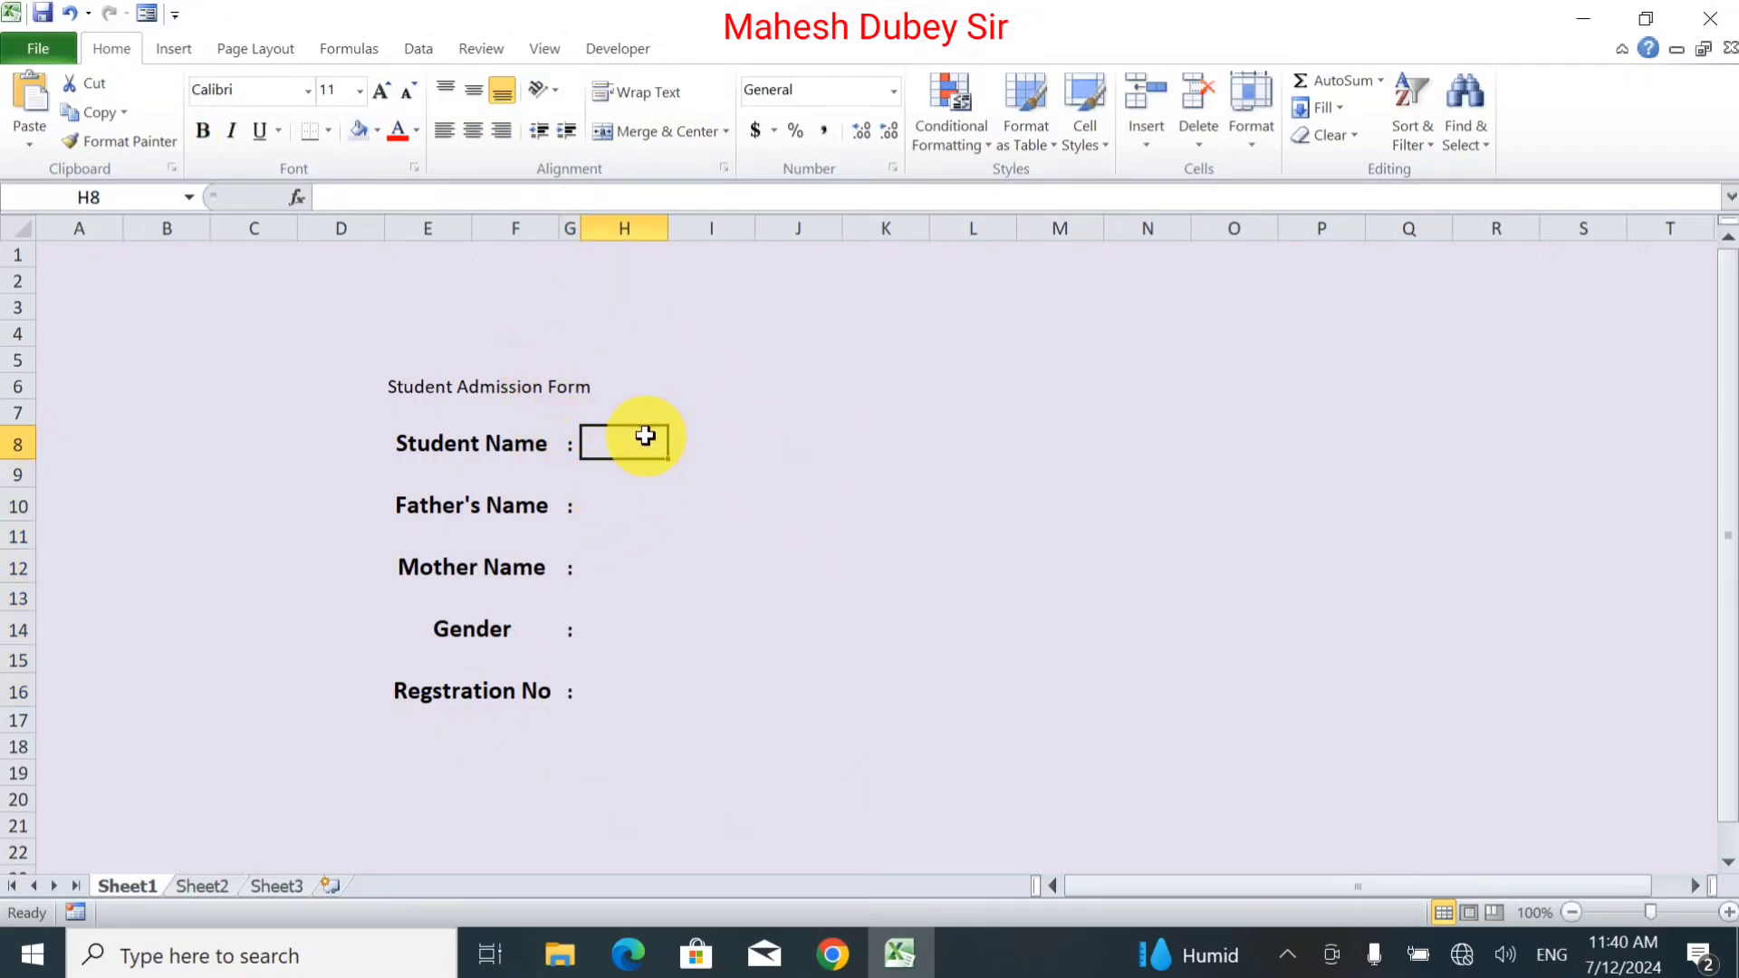
Widen column H and put thick box borders around answer cells H8, H10, H12, H14, H16.
drag(661, 230, 798, 249)
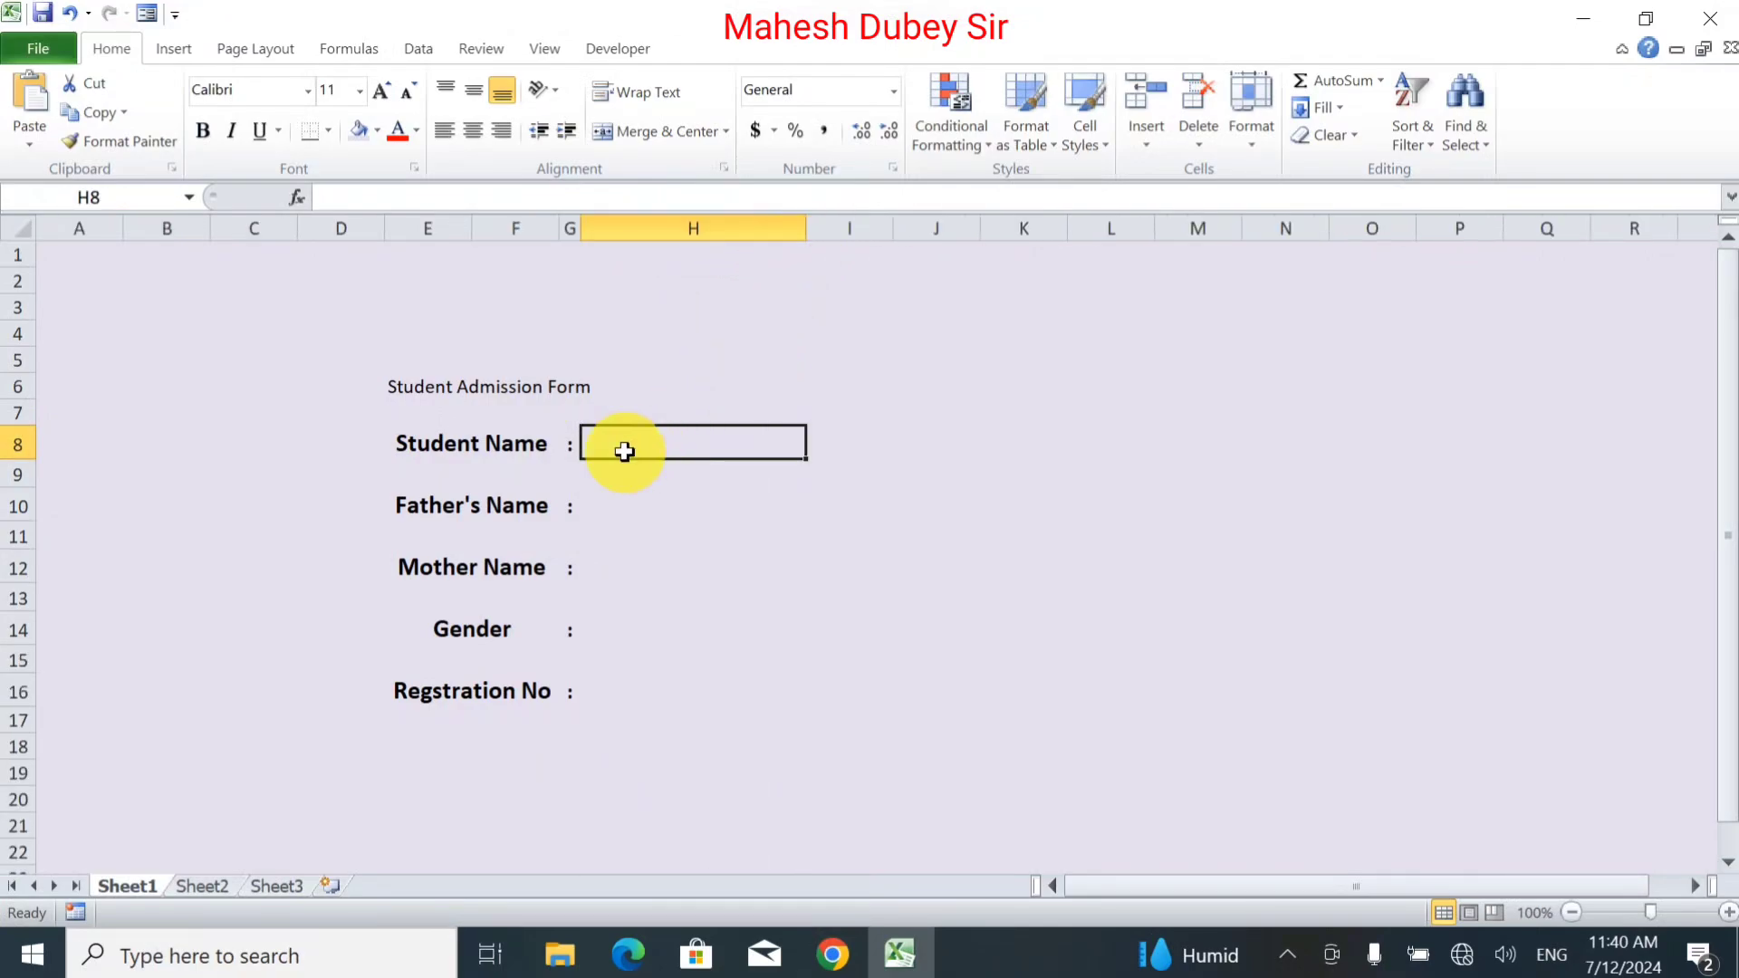
ctrl+click(612, 505)
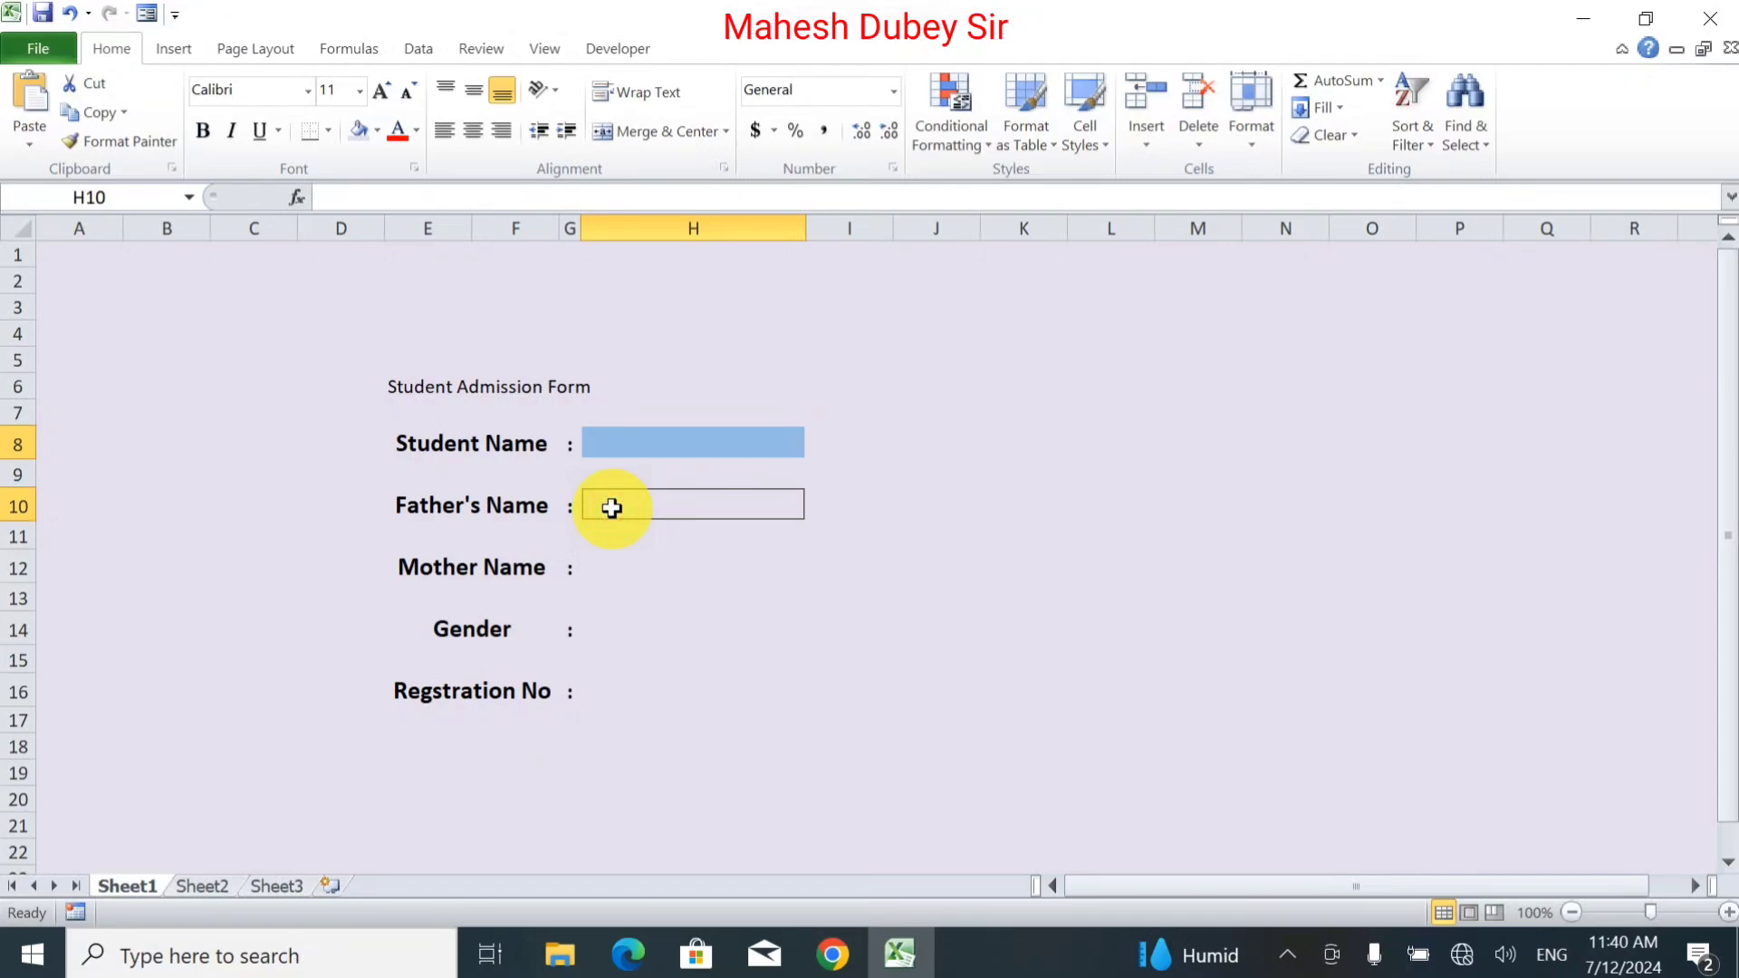
ctrl+click(608, 571)
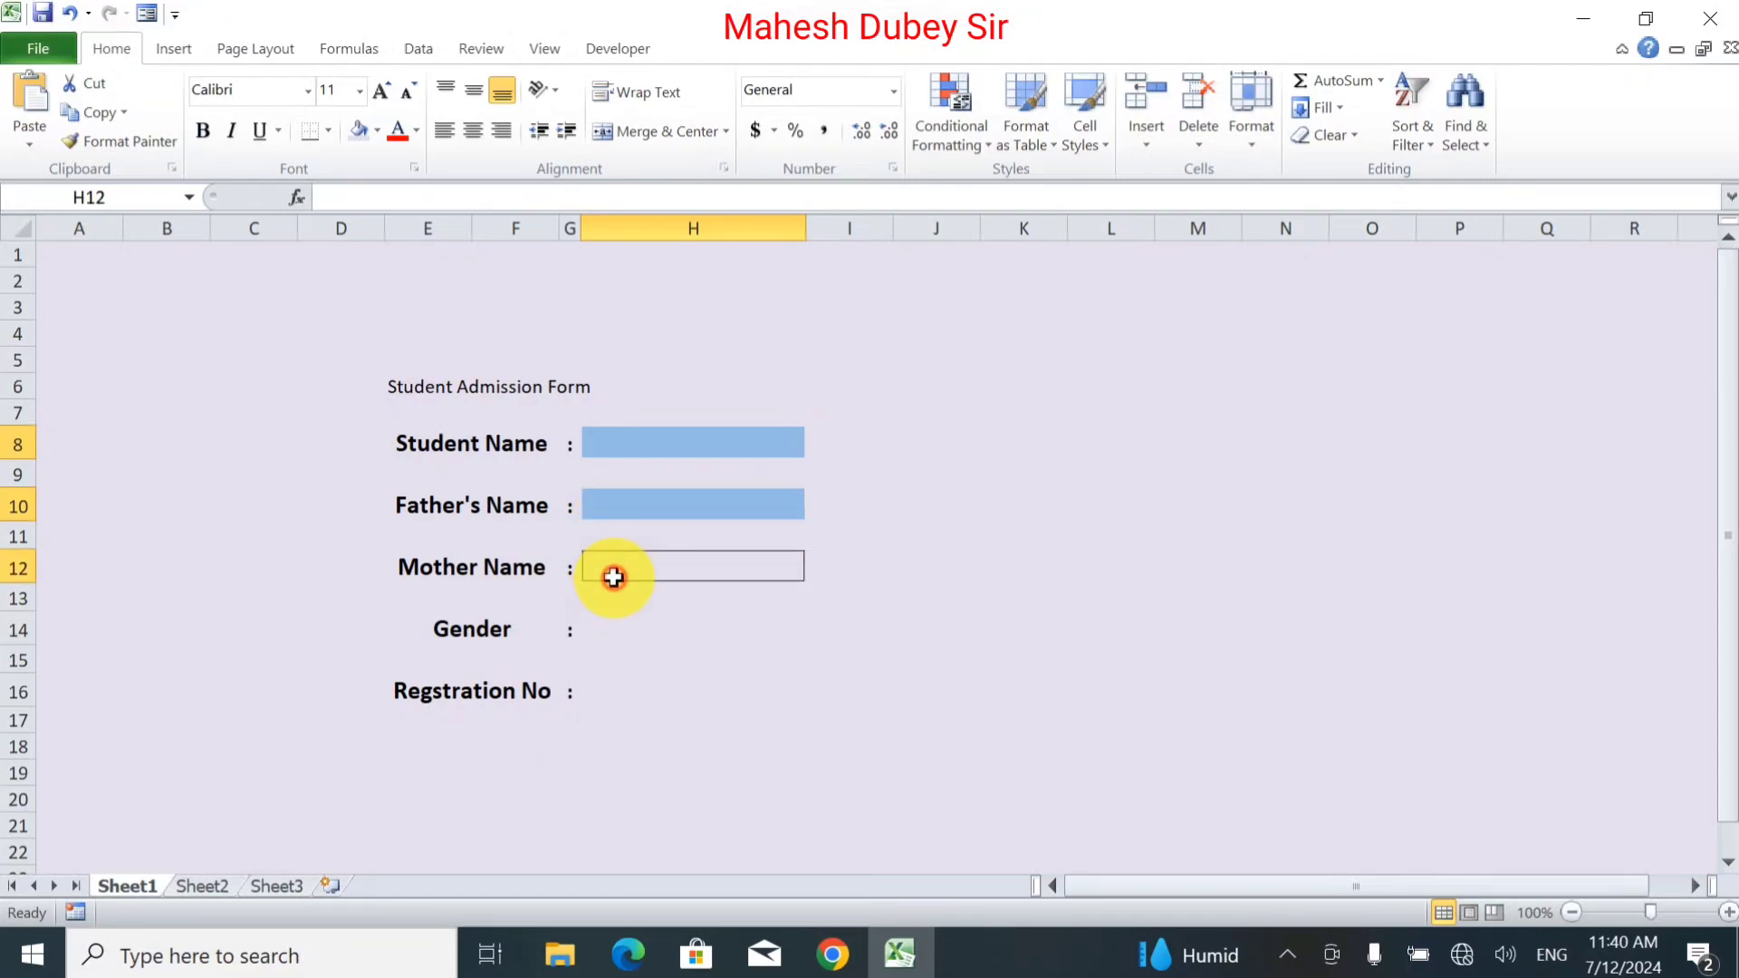
ctrl+click(614, 633)
ctrl+click(623, 691)
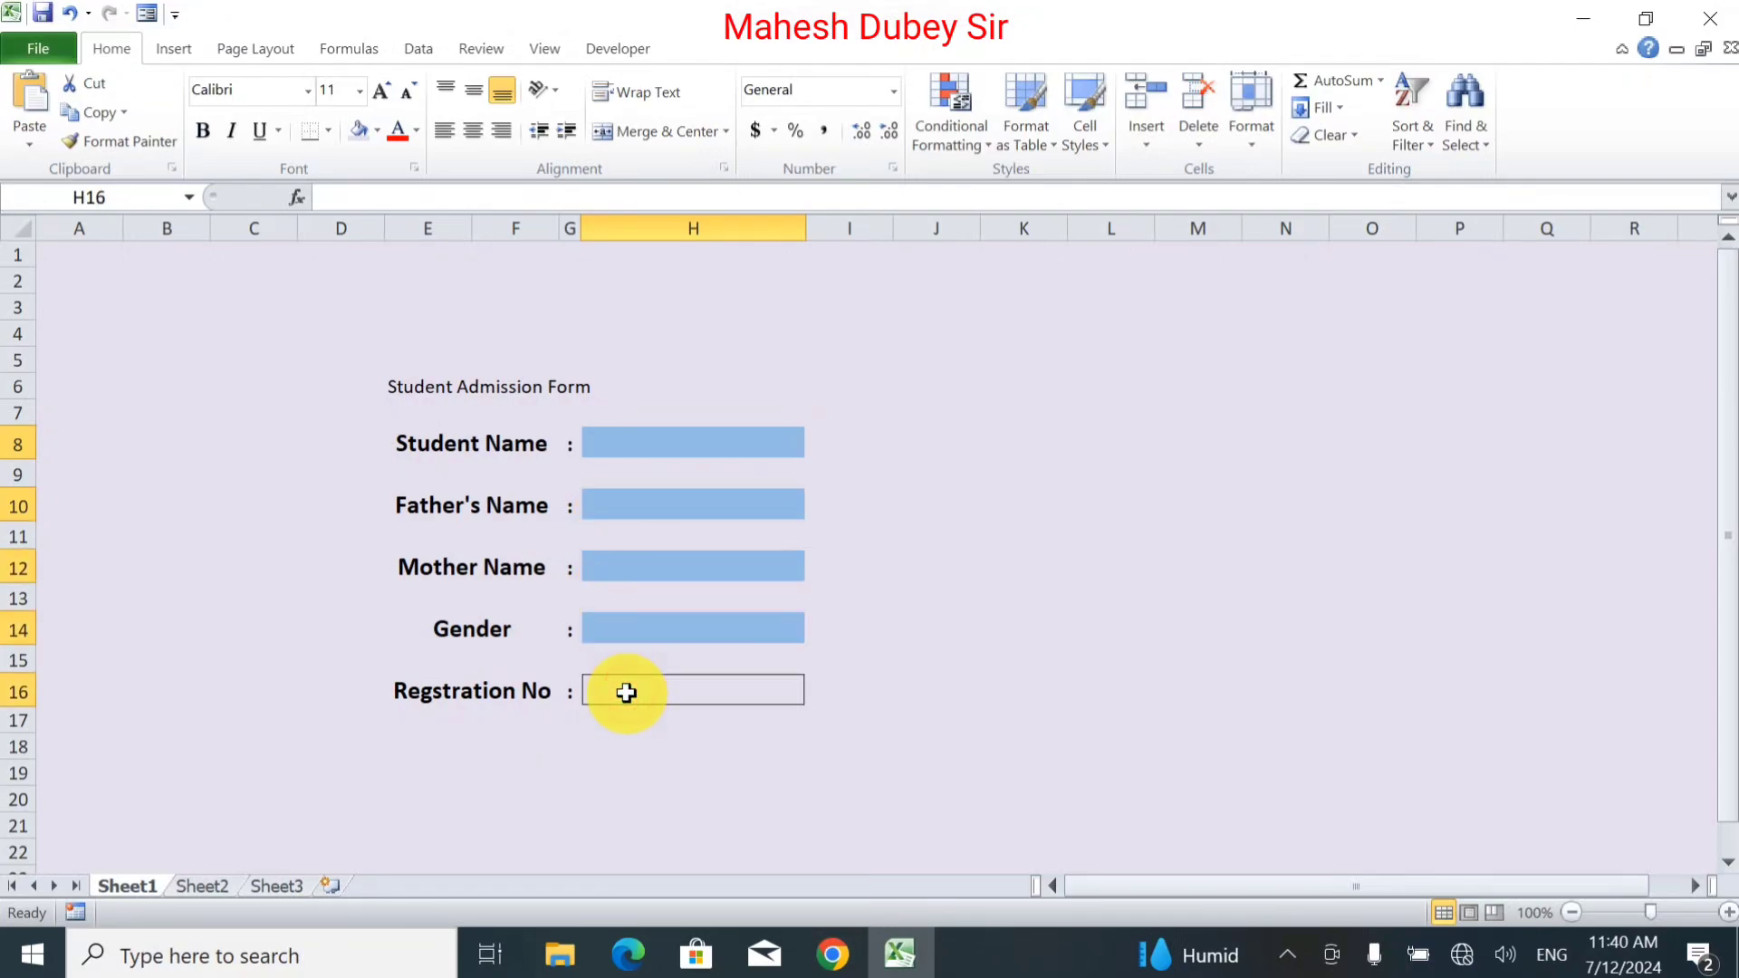
click(329, 124)
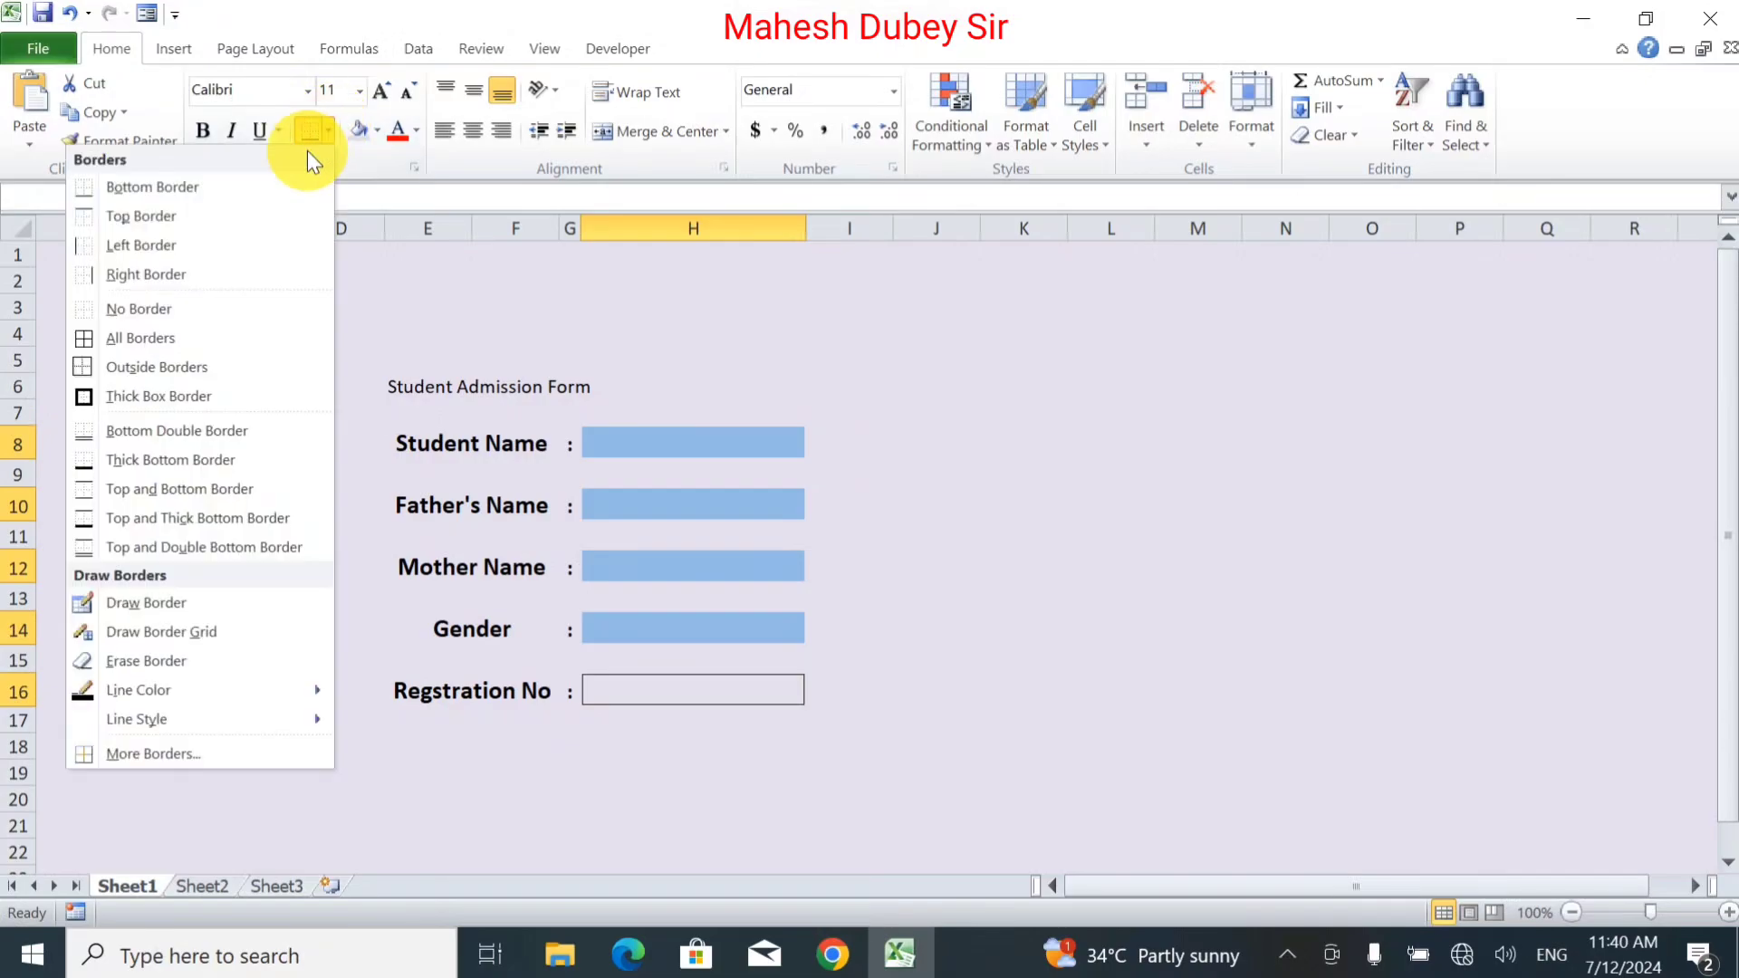
click(157, 398)
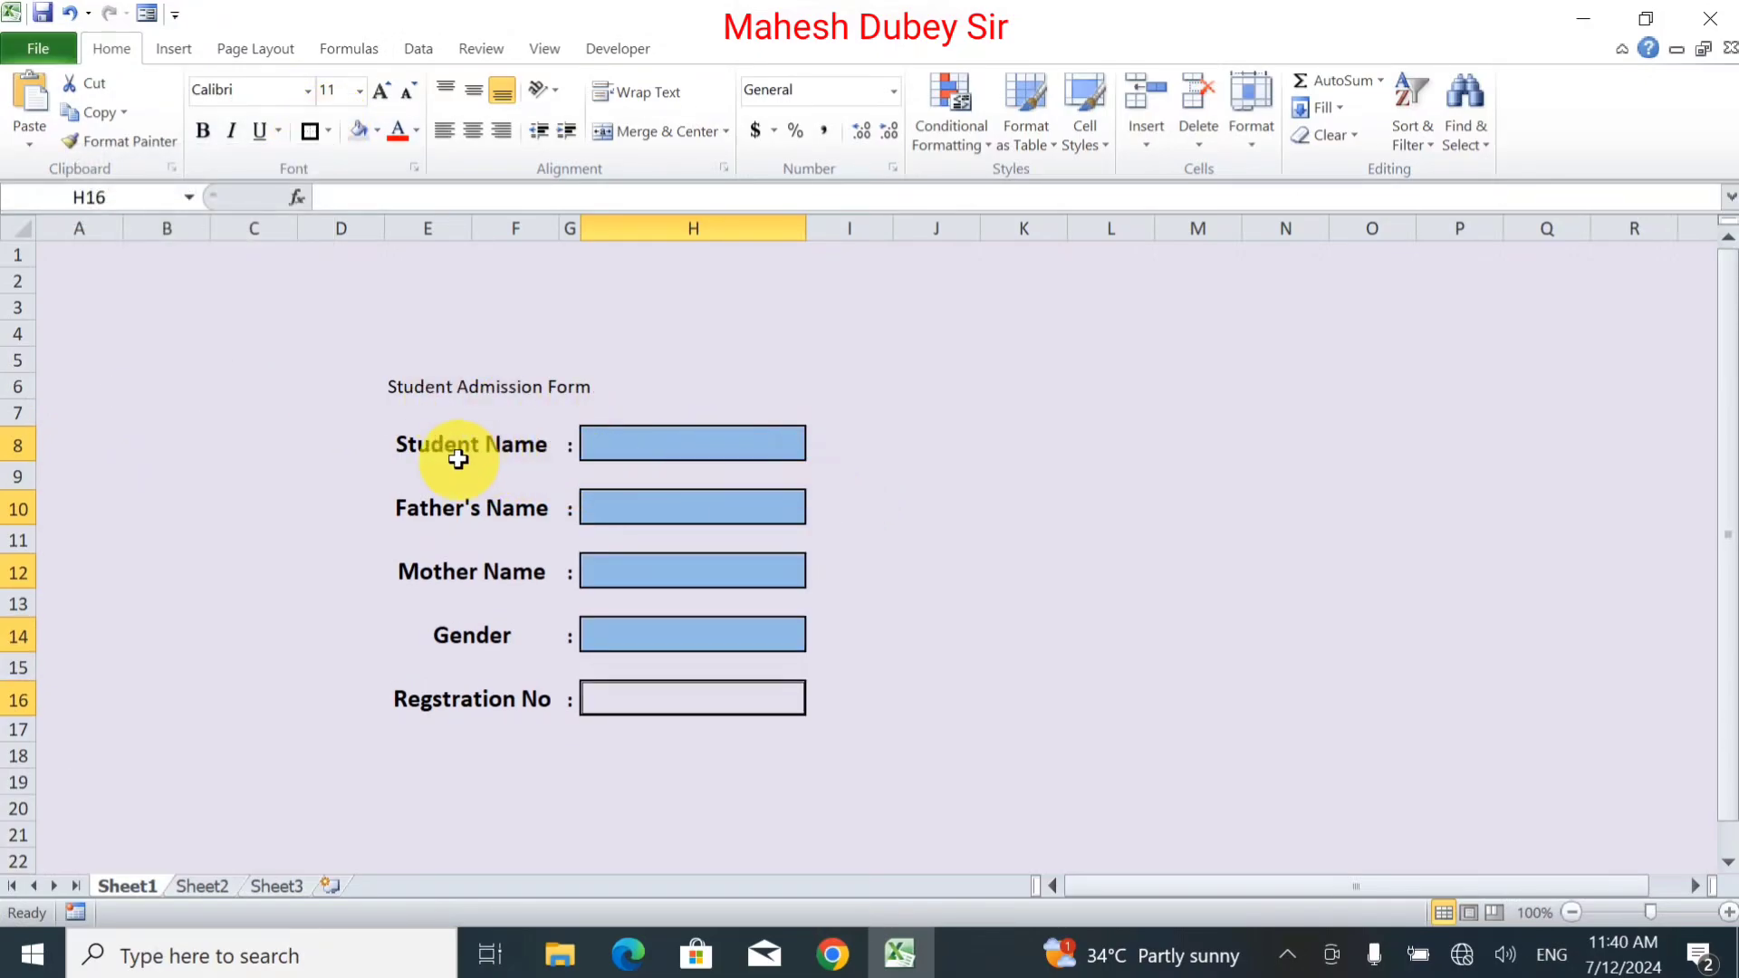
click(908, 496)
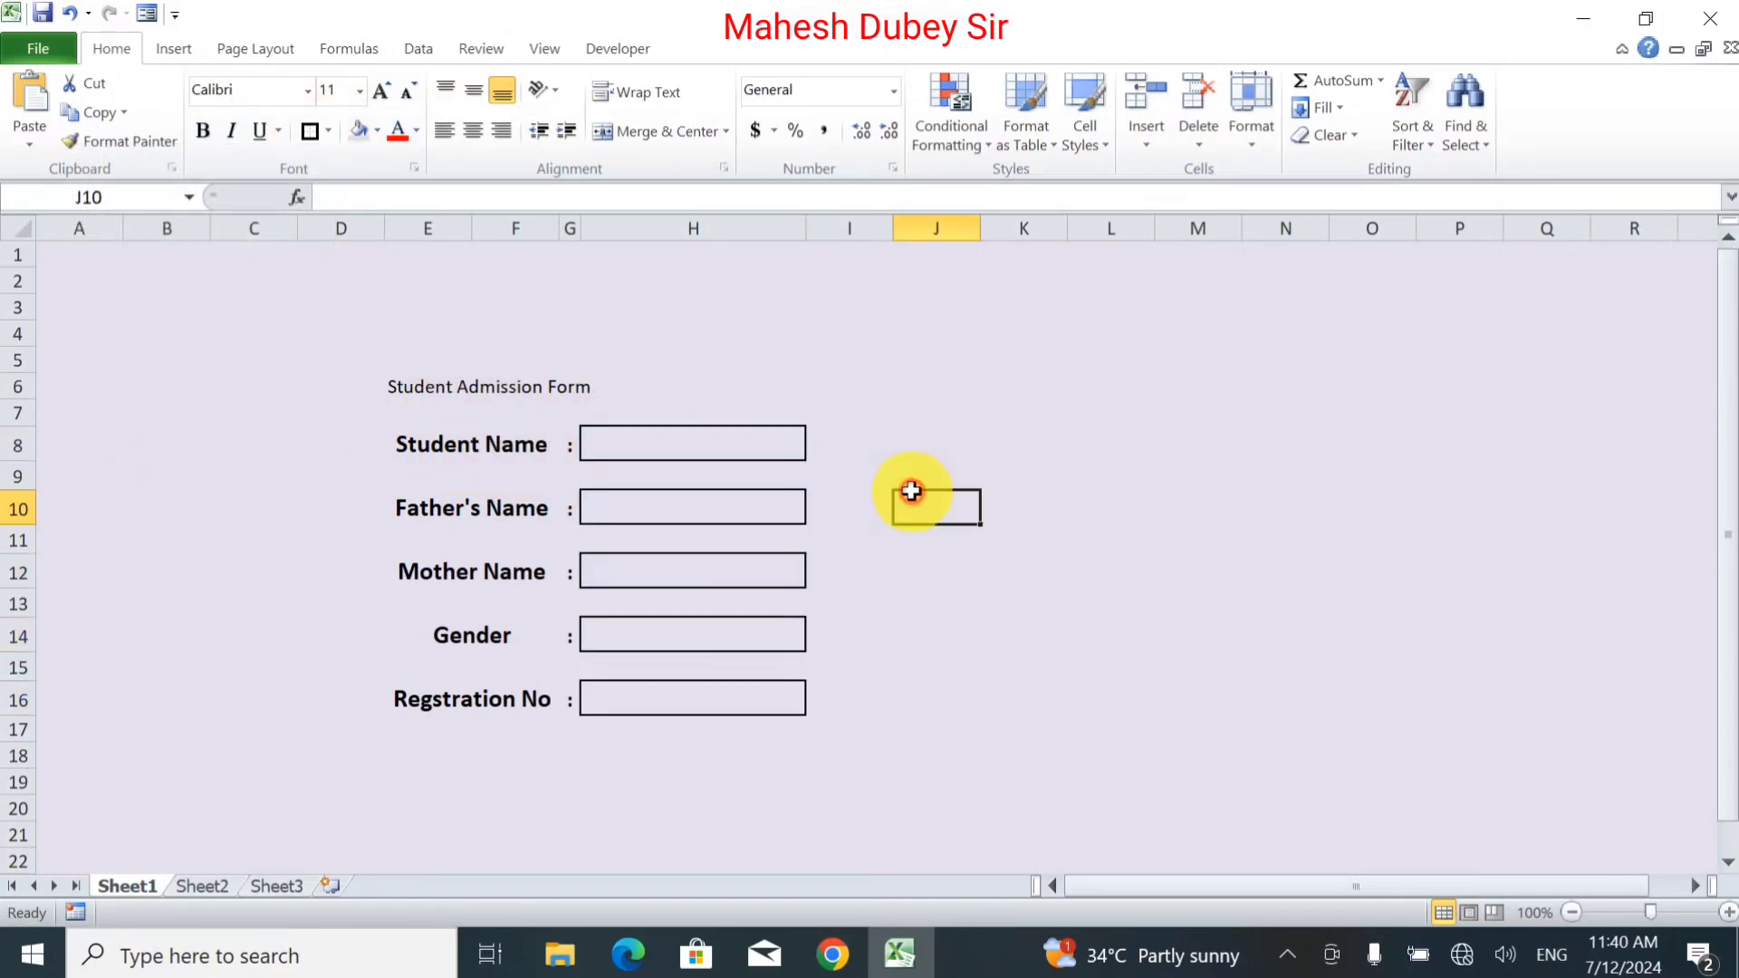
Narrow column I to a width of 4.36.
click(823, 438)
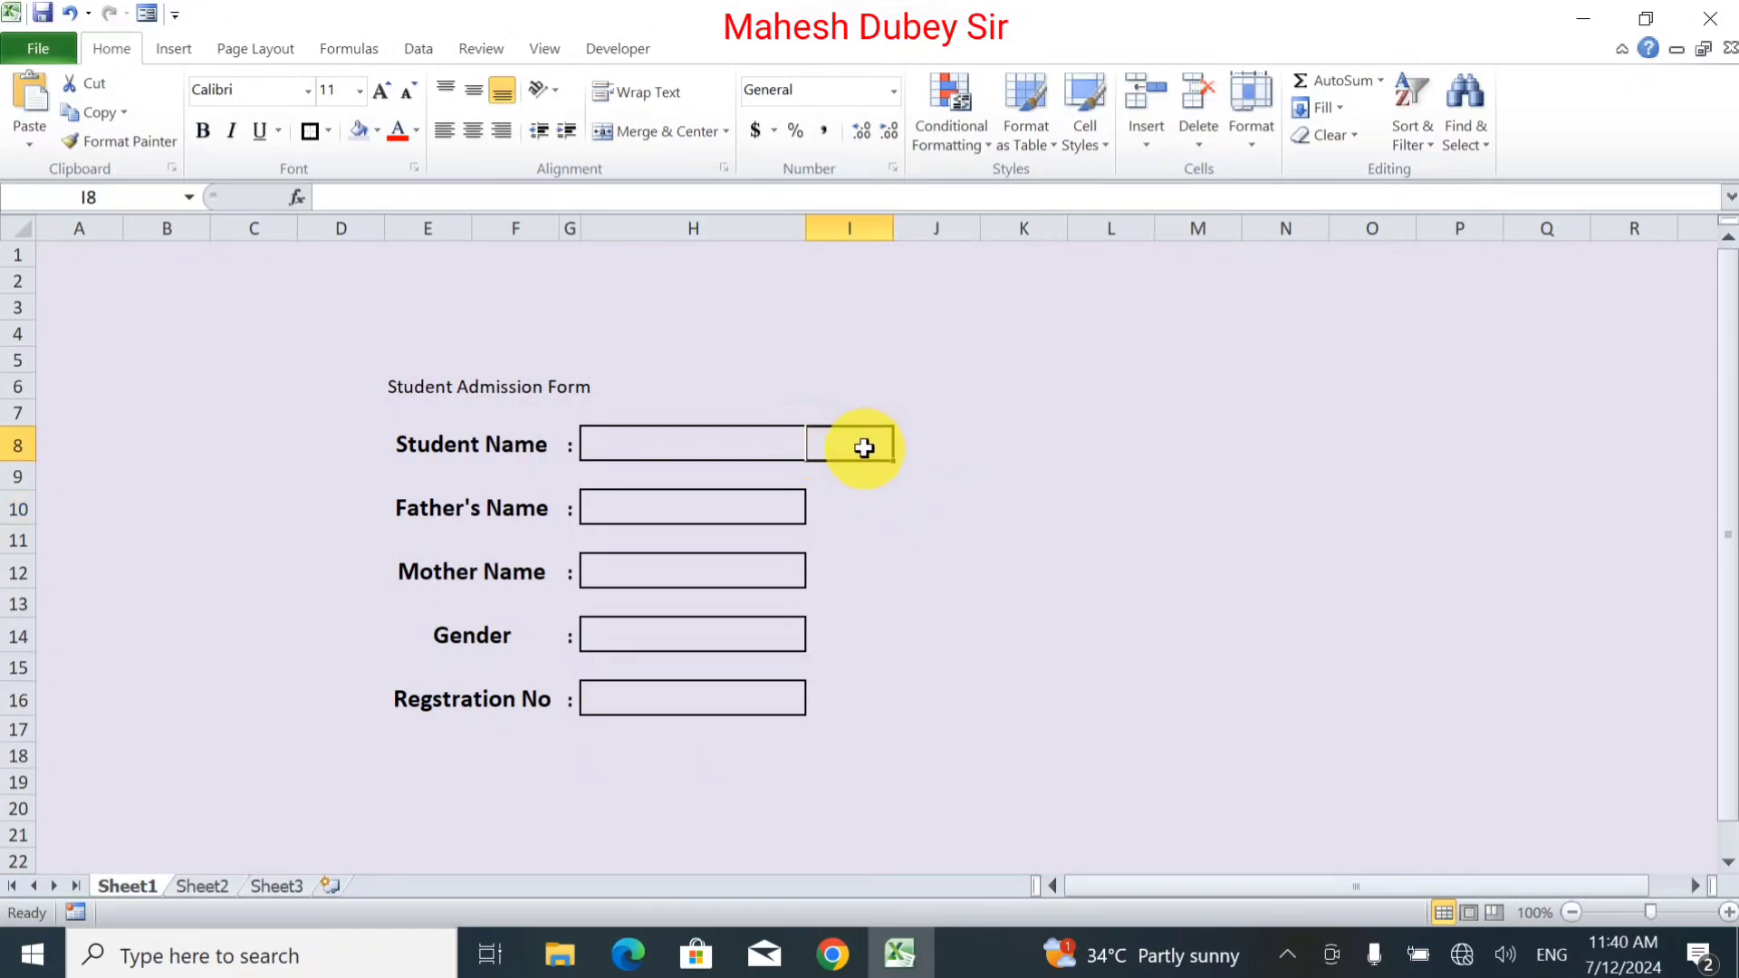
click(861, 510)
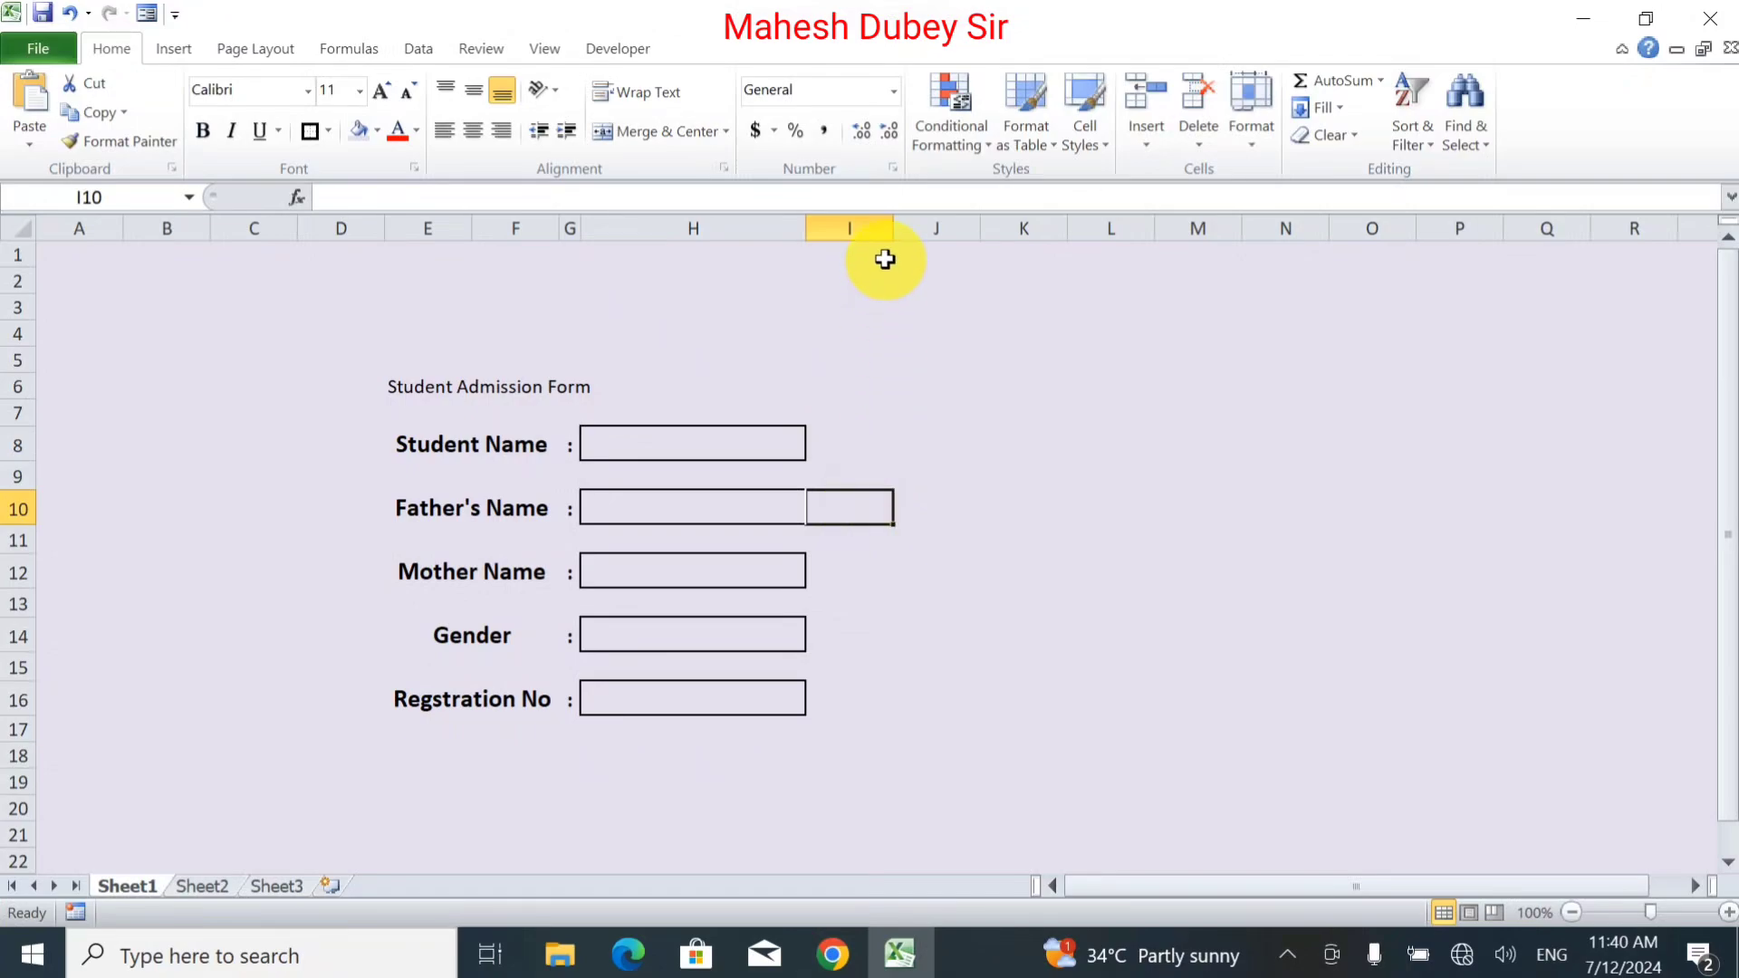
drag(888, 235, 851, 235)
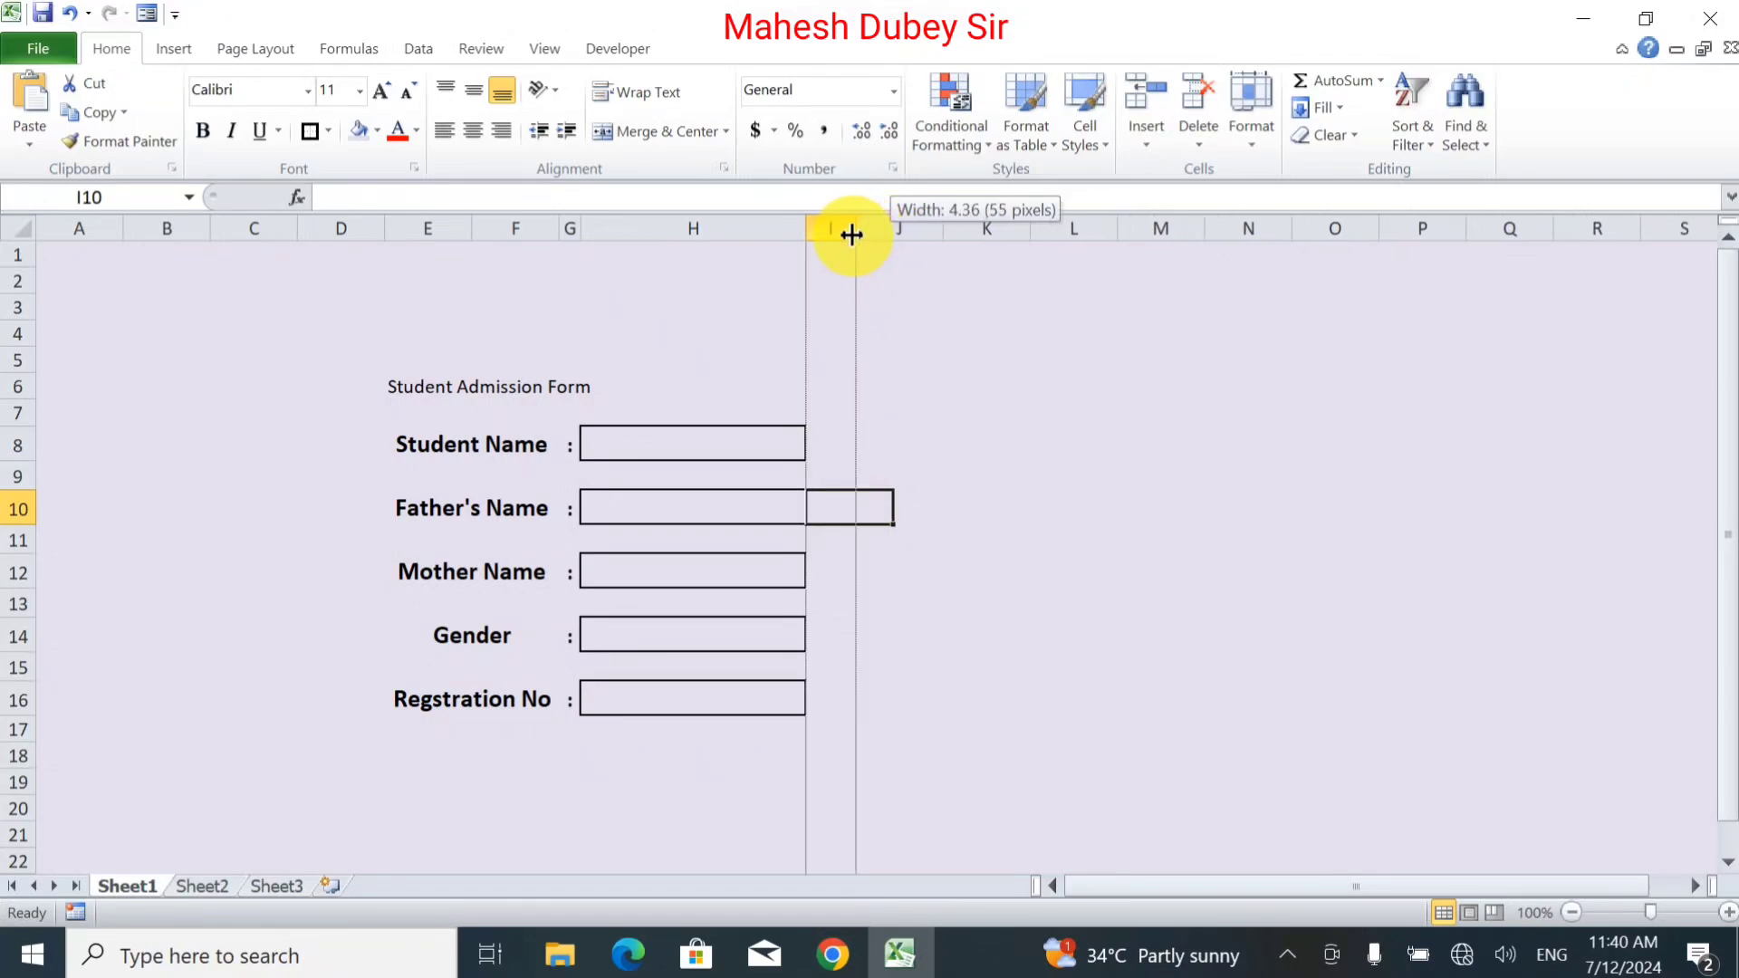
click(834, 442)
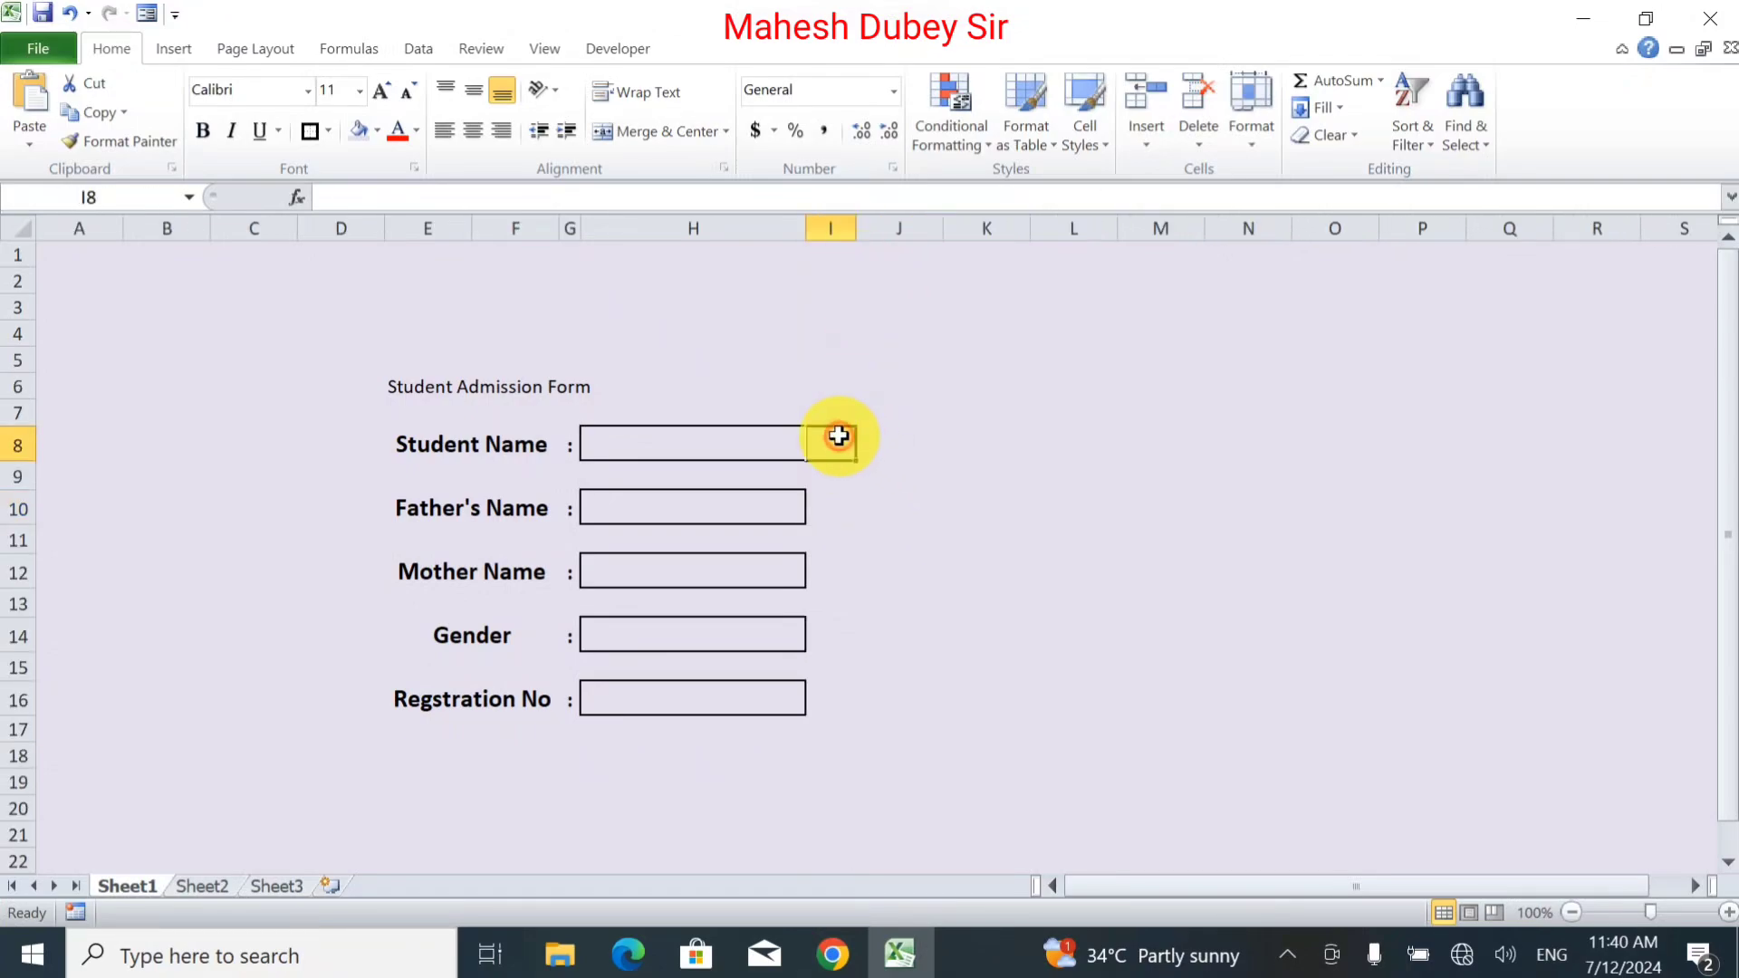
click(693, 440)
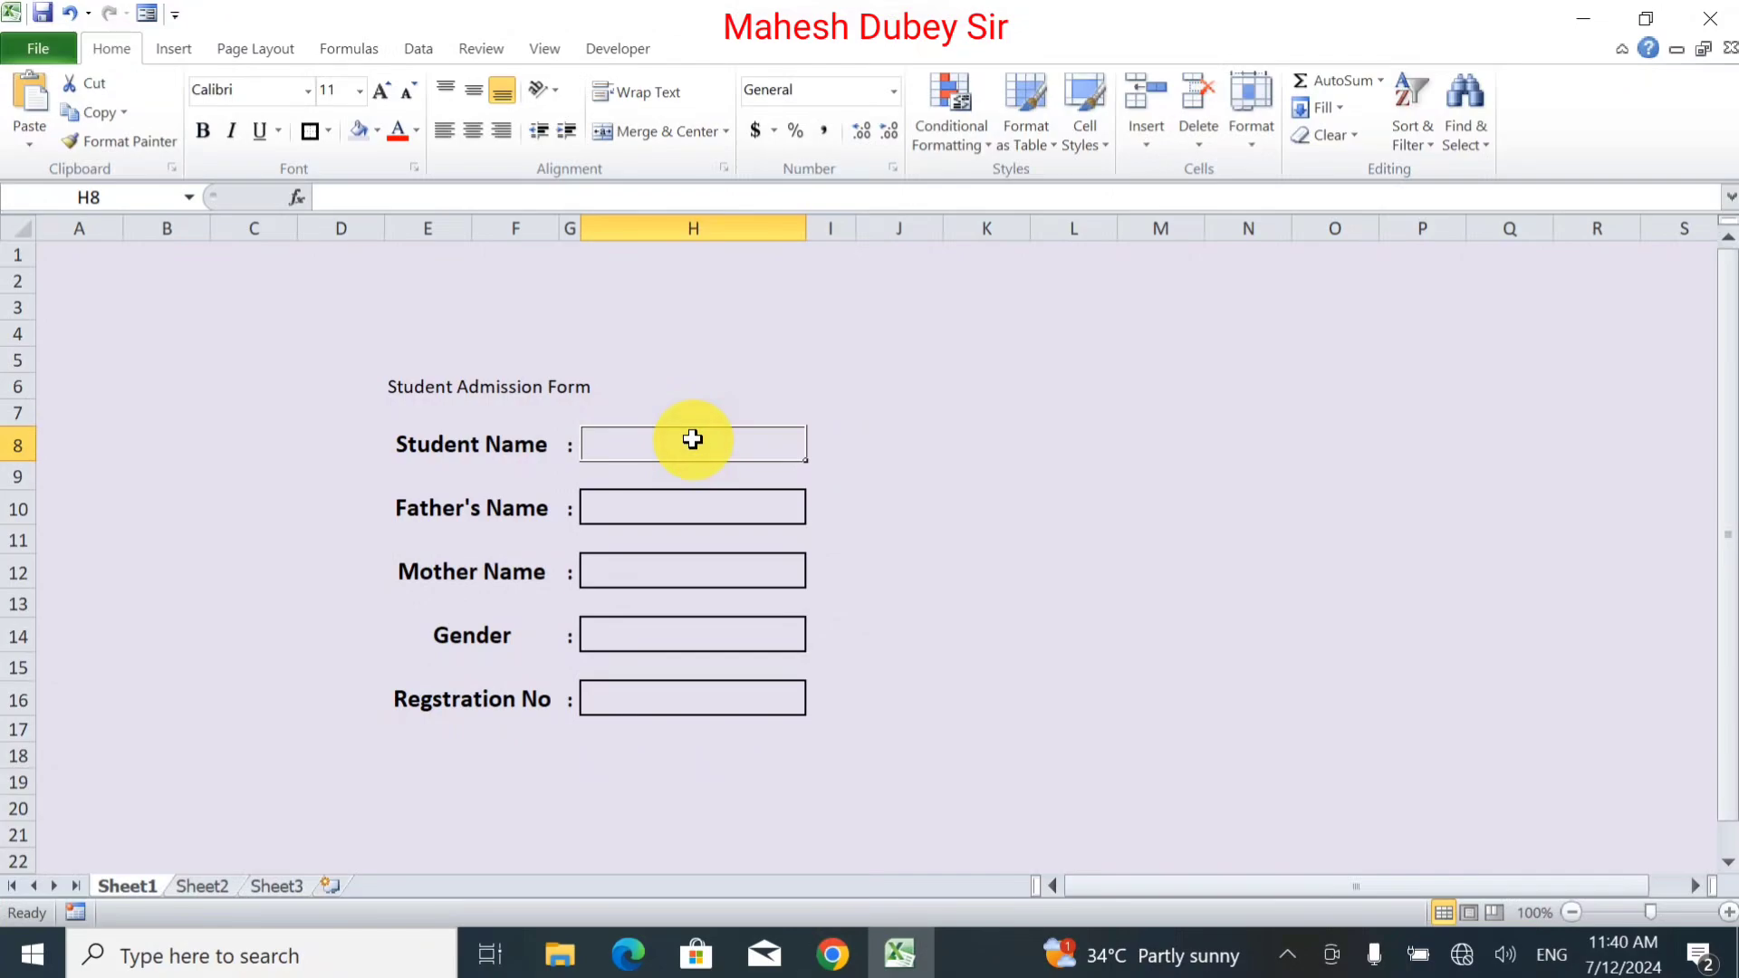
drag(466, 384, 819, 385)
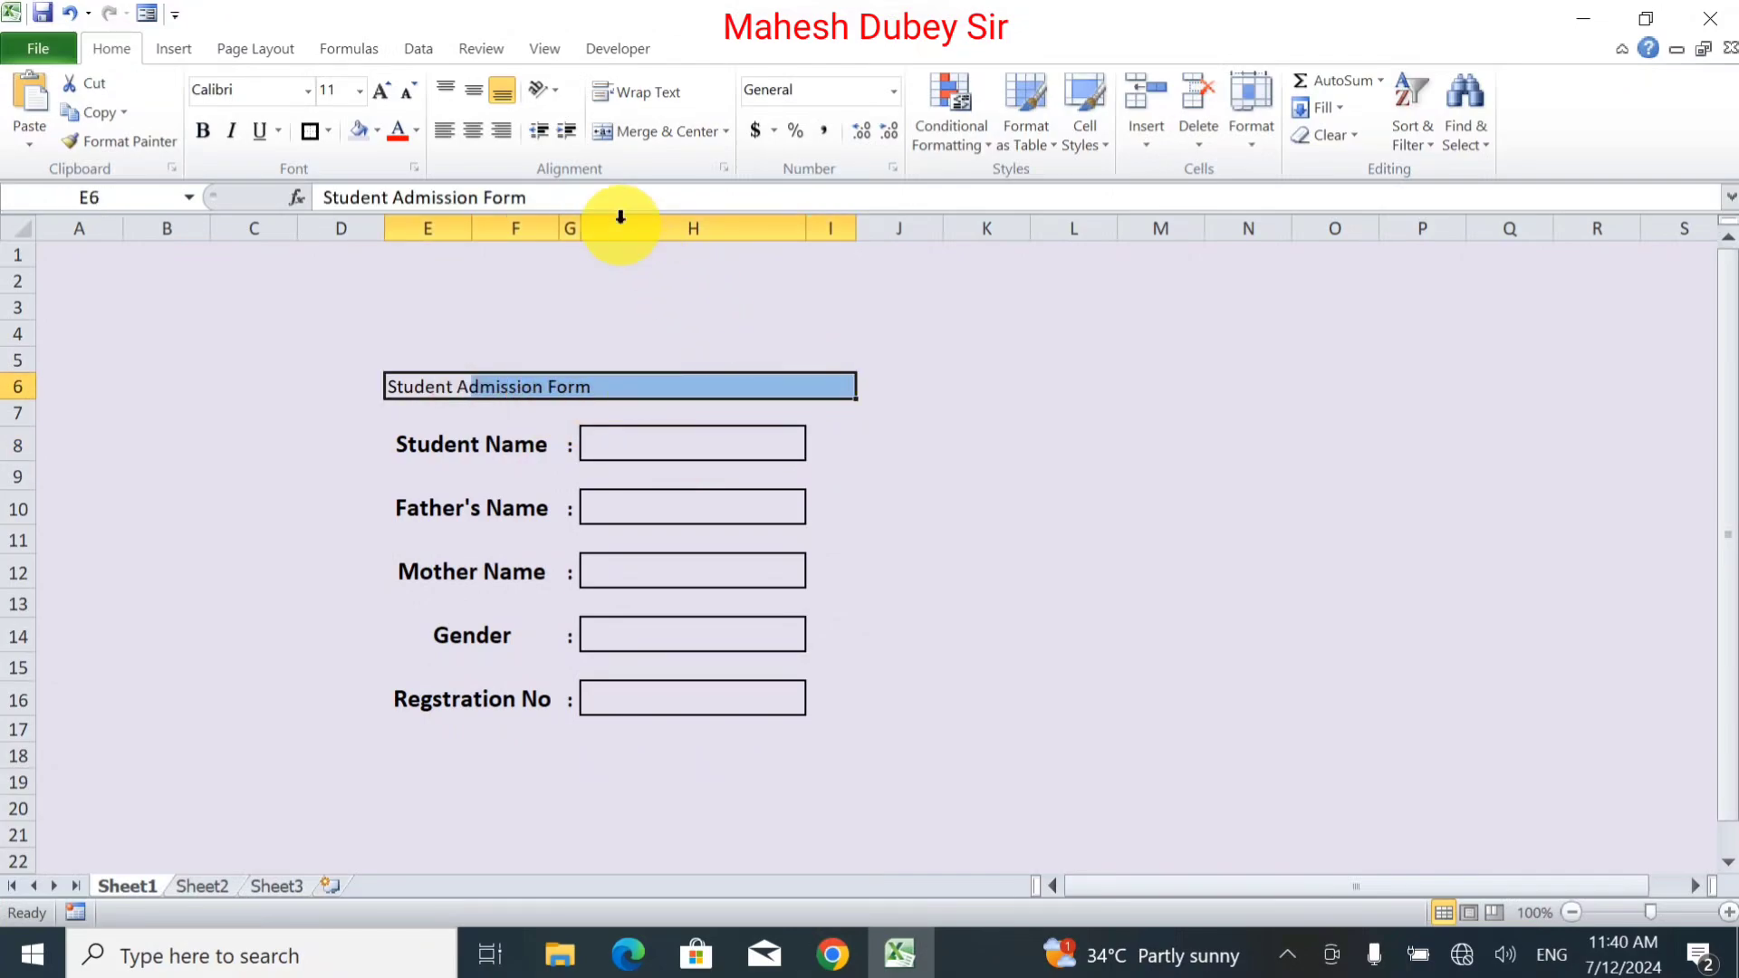
Merge the title across E6:I6 and format it bold, size 20, with a light orange fill.
click(629, 126)
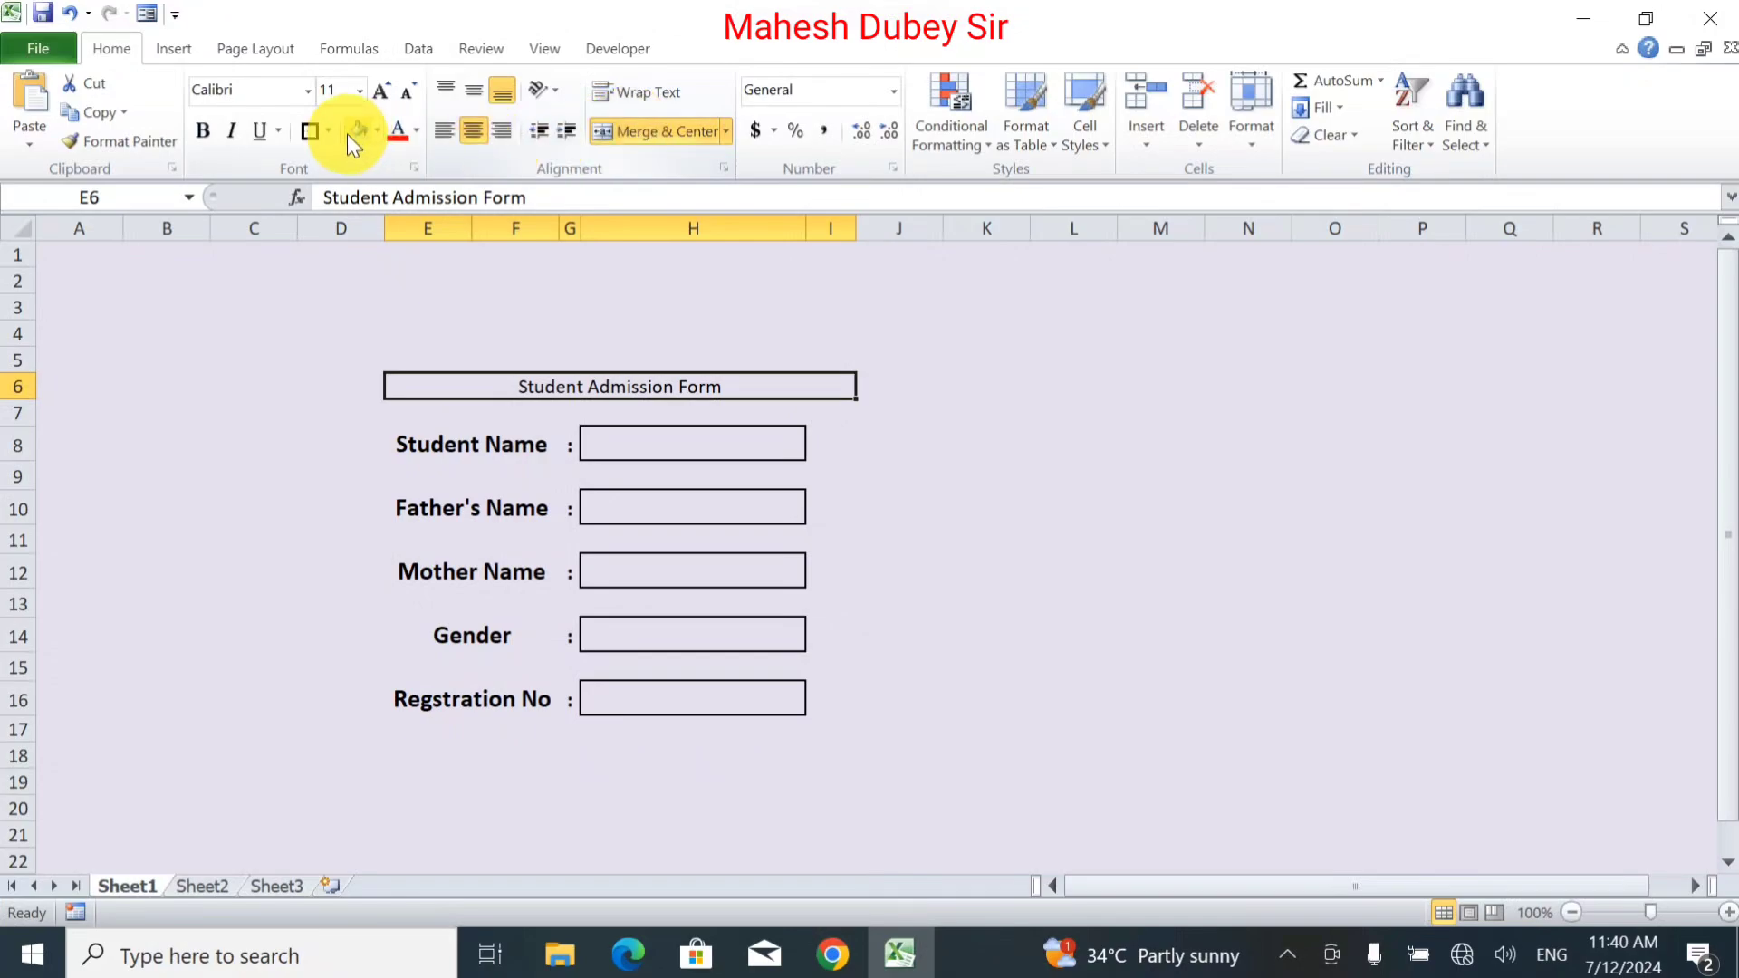
click(379, 100)
click(378, 101)
click(379, 101)
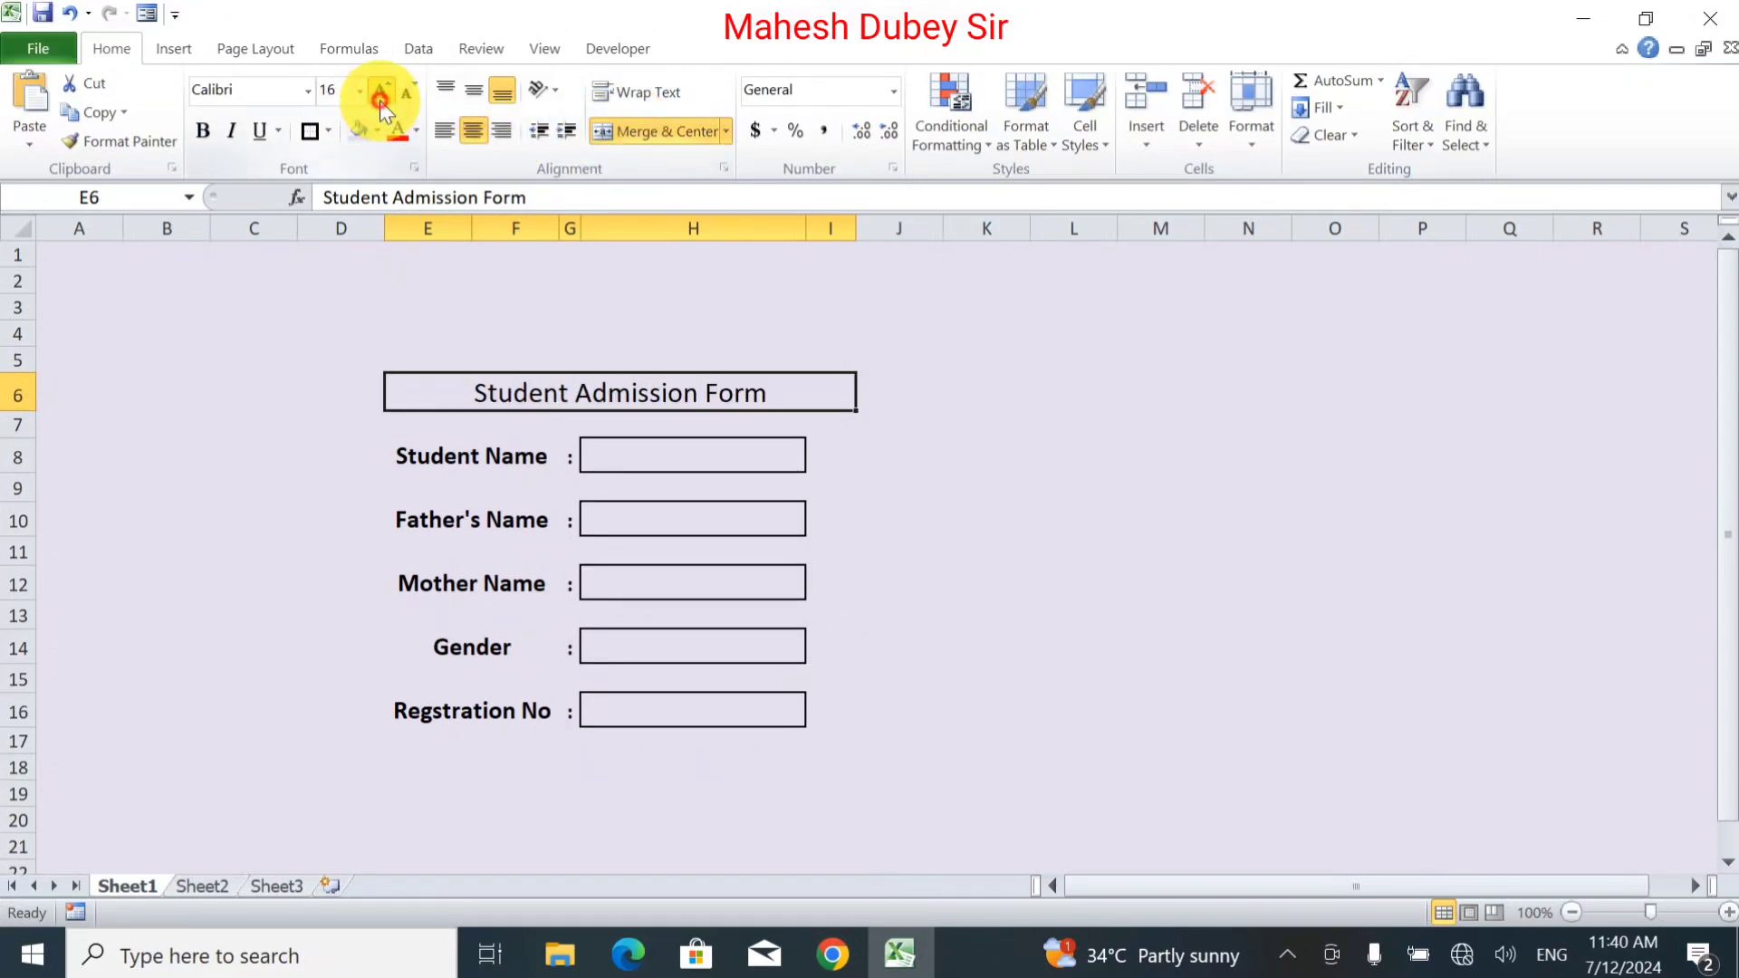
click(379, 101)
click(379, 100)
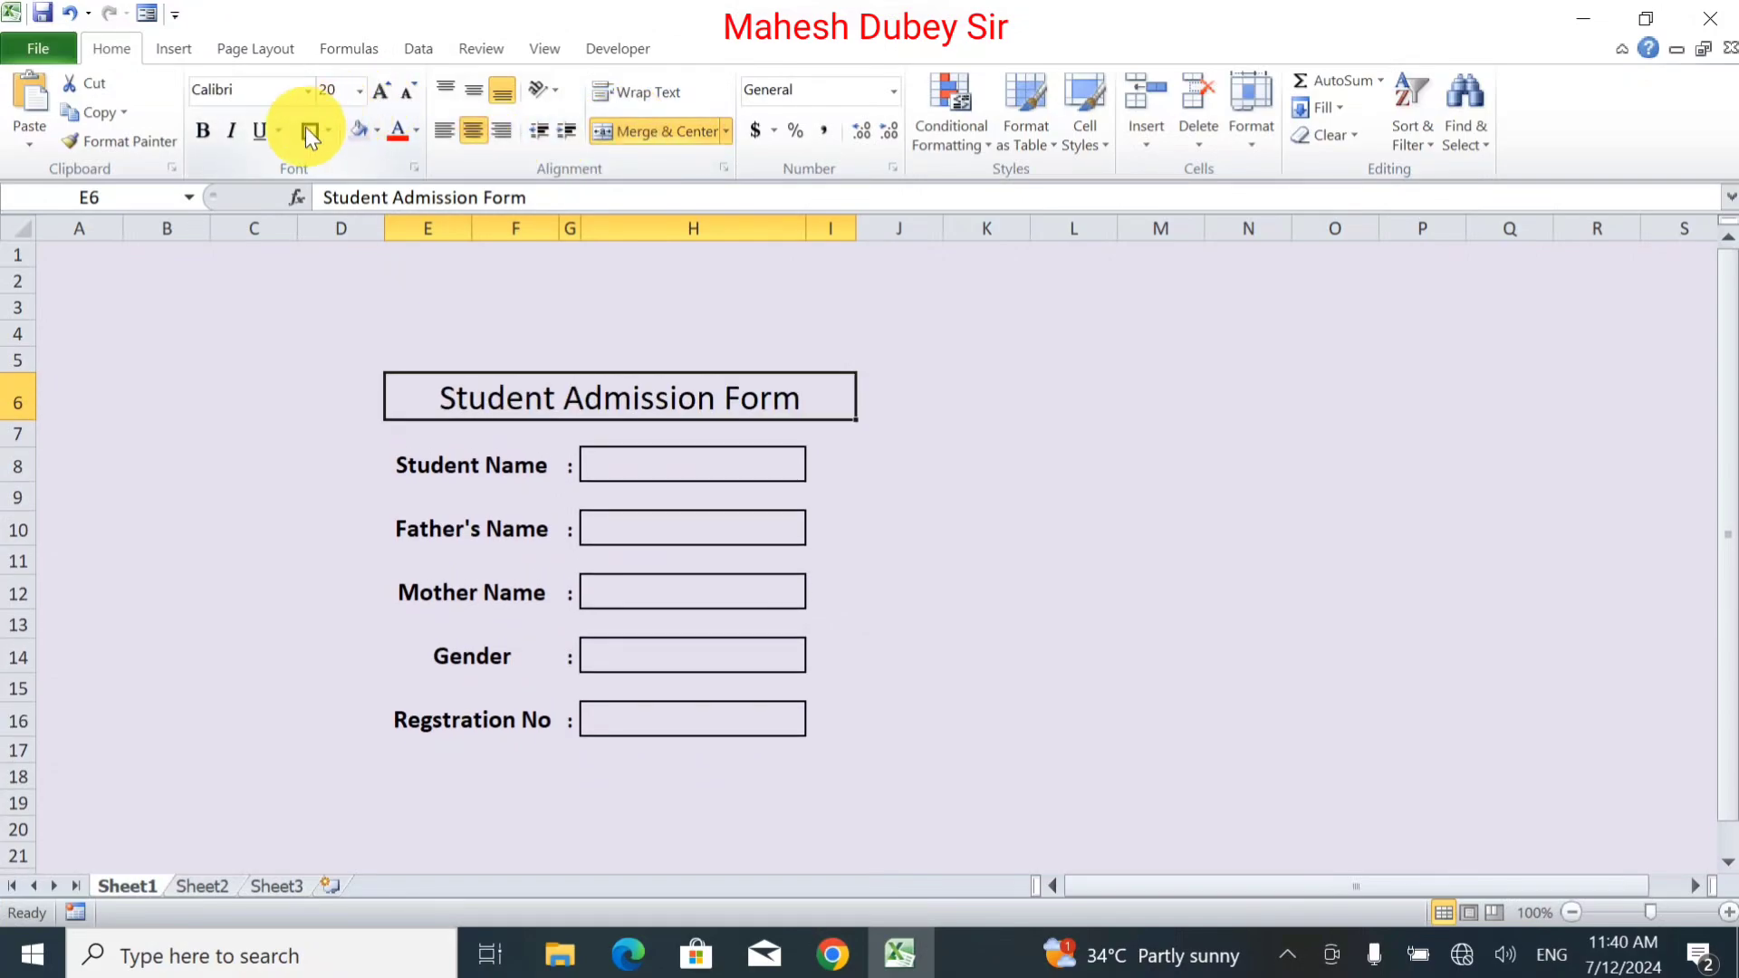
click(205, 134)
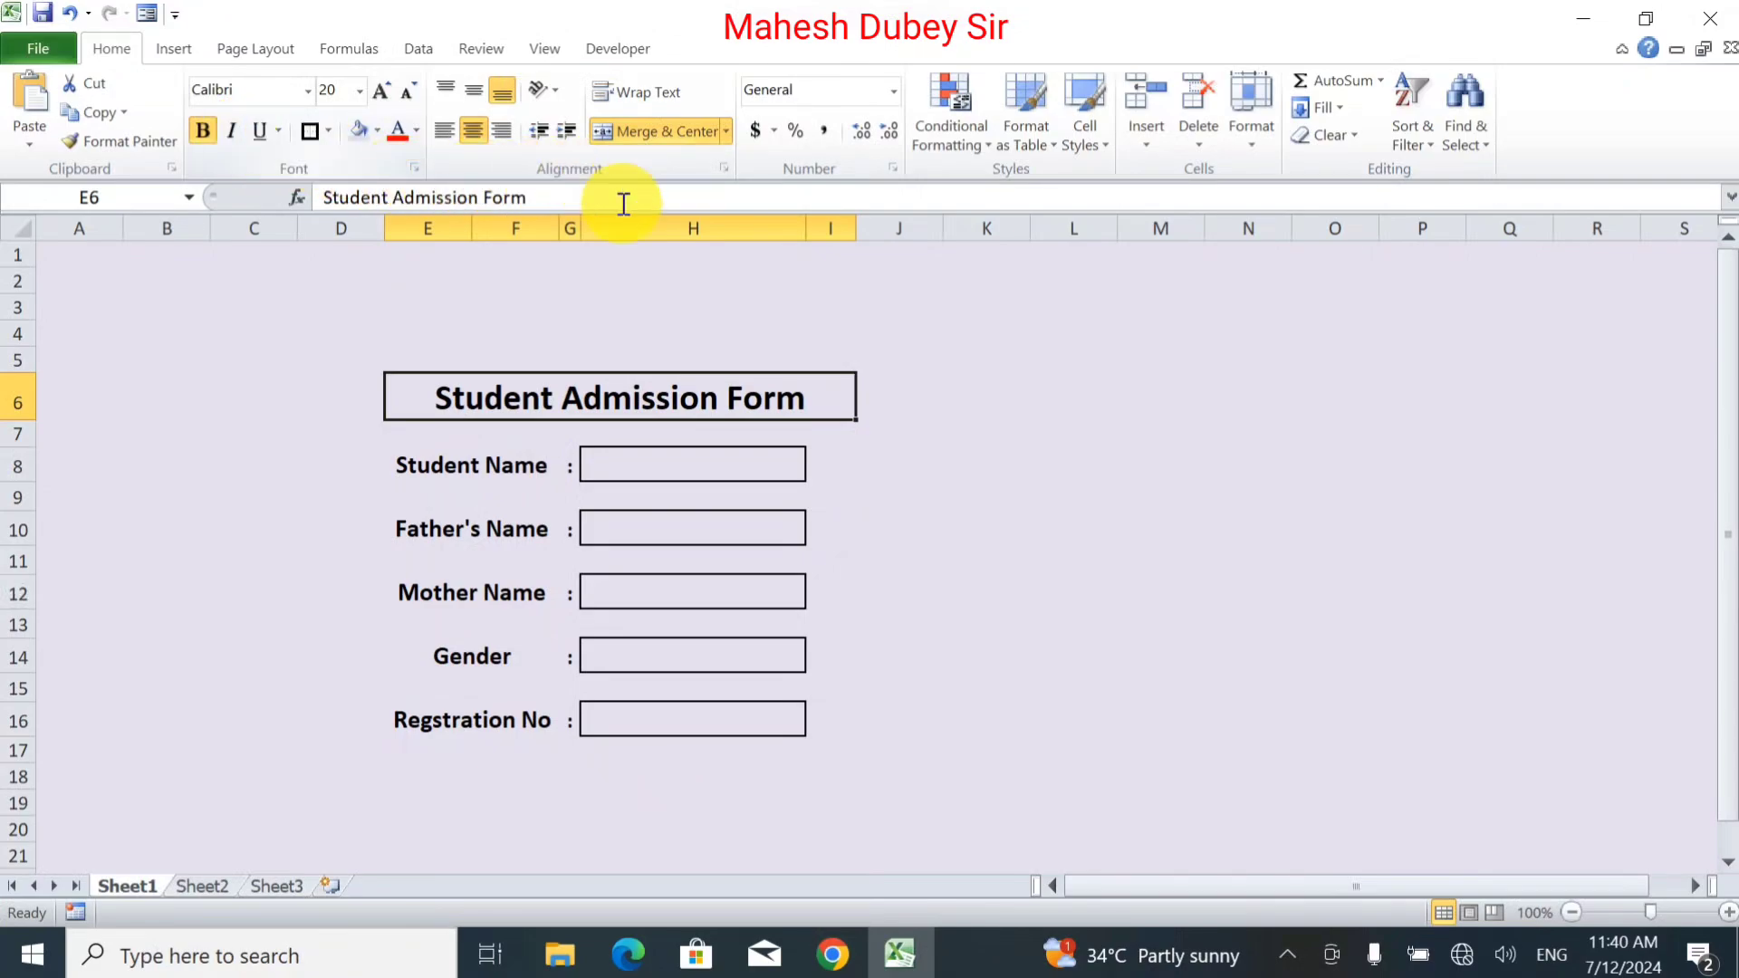
click(379, 130)
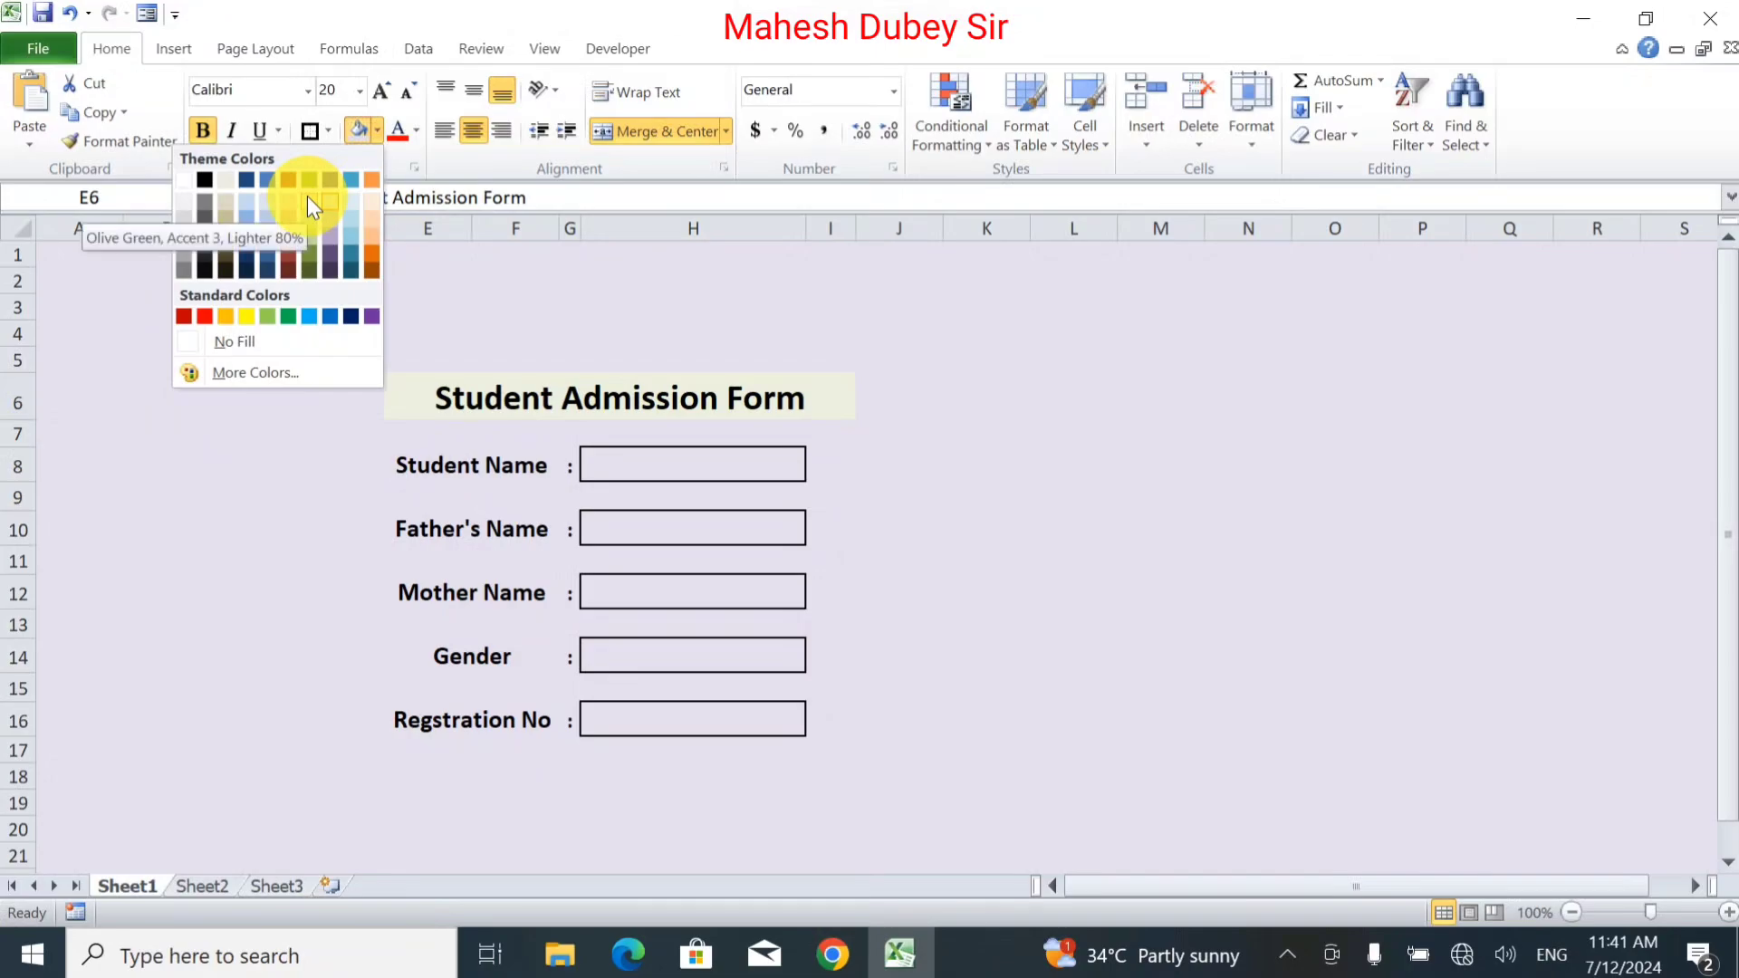
click(377, 221)
mouse_move(470, 450)
mouse_down()
mouse_move(479, 703)
mouse_move(486, 613)
mouse_move(446, 465)
mouse_up()
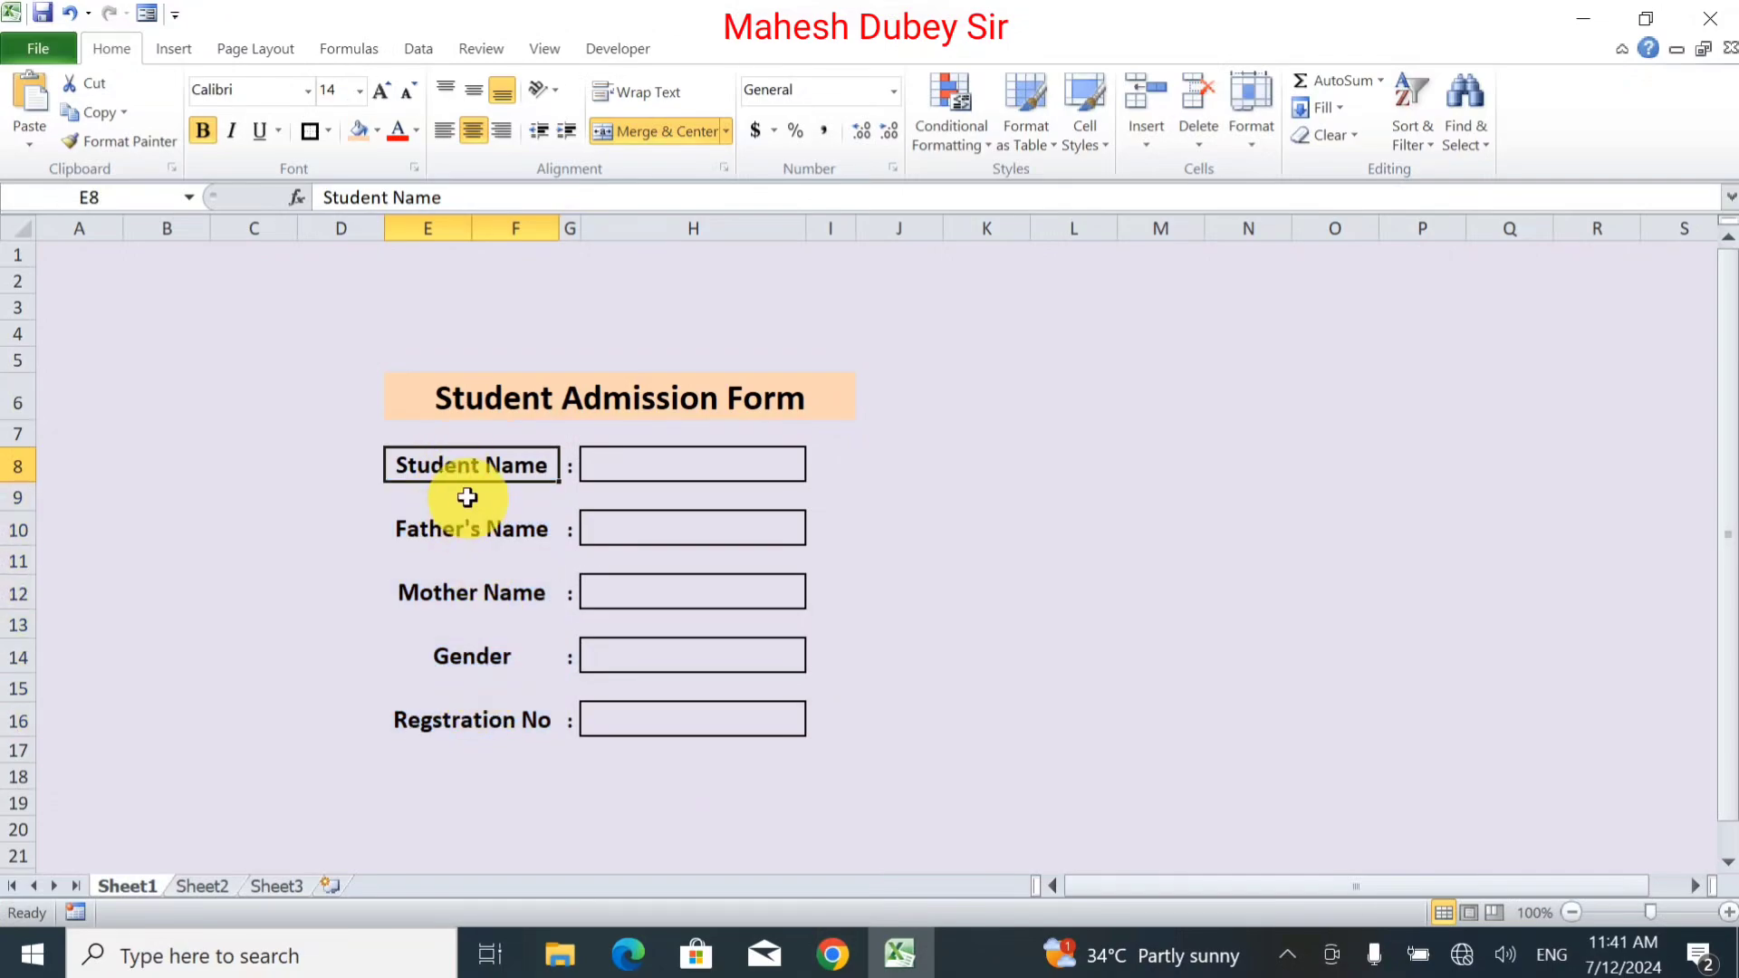
Fill label cells E8, E10, E12, E14 and E16 with light green.
ctrl+click(456, 530)
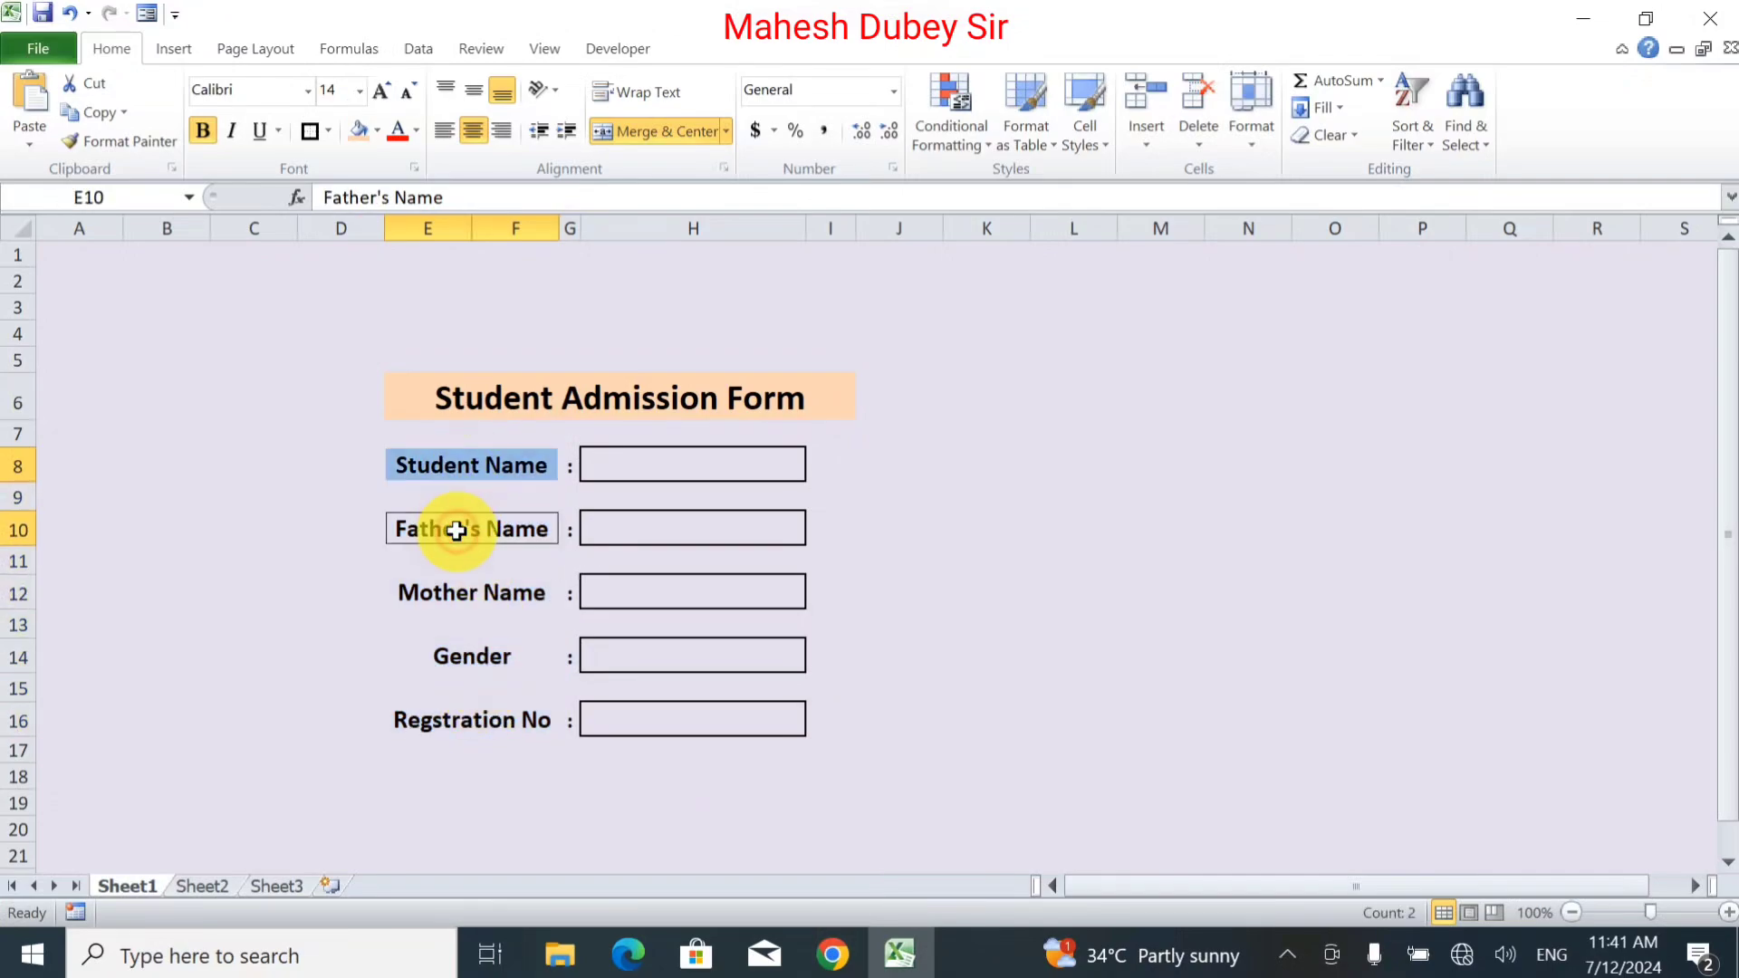
ctrl+click(458, 590)
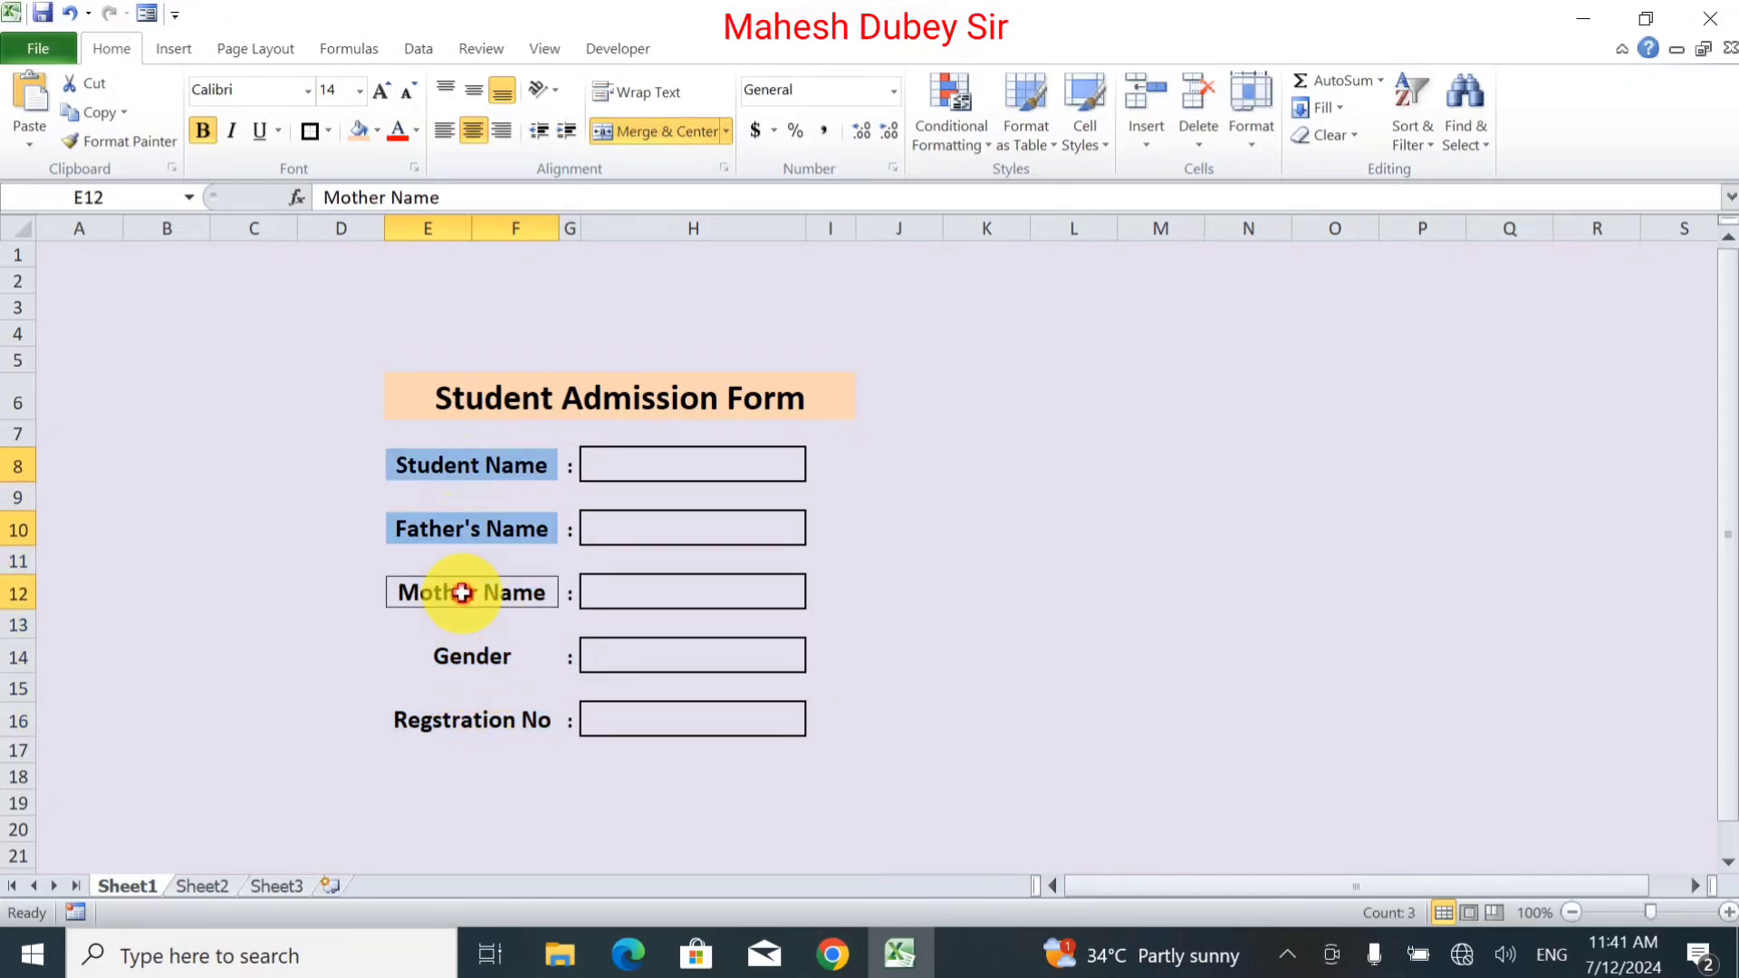
ctrl+click(460, 654)
ctrl+click(463, 722)
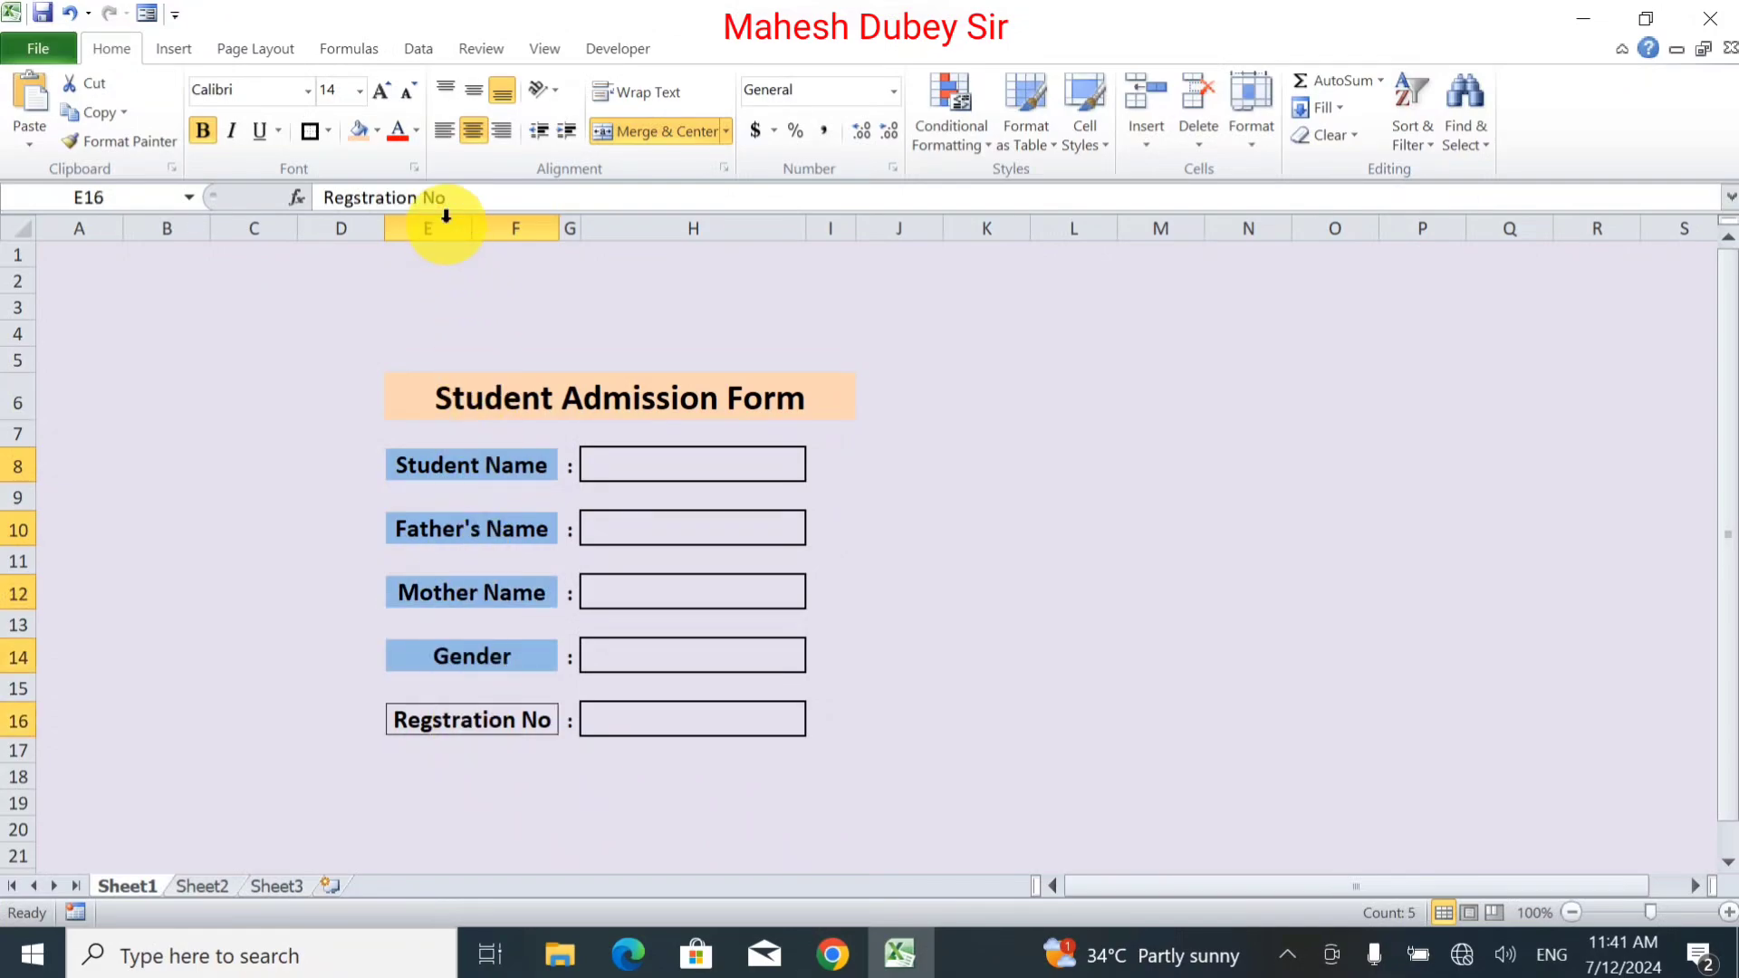
click(381, 129)
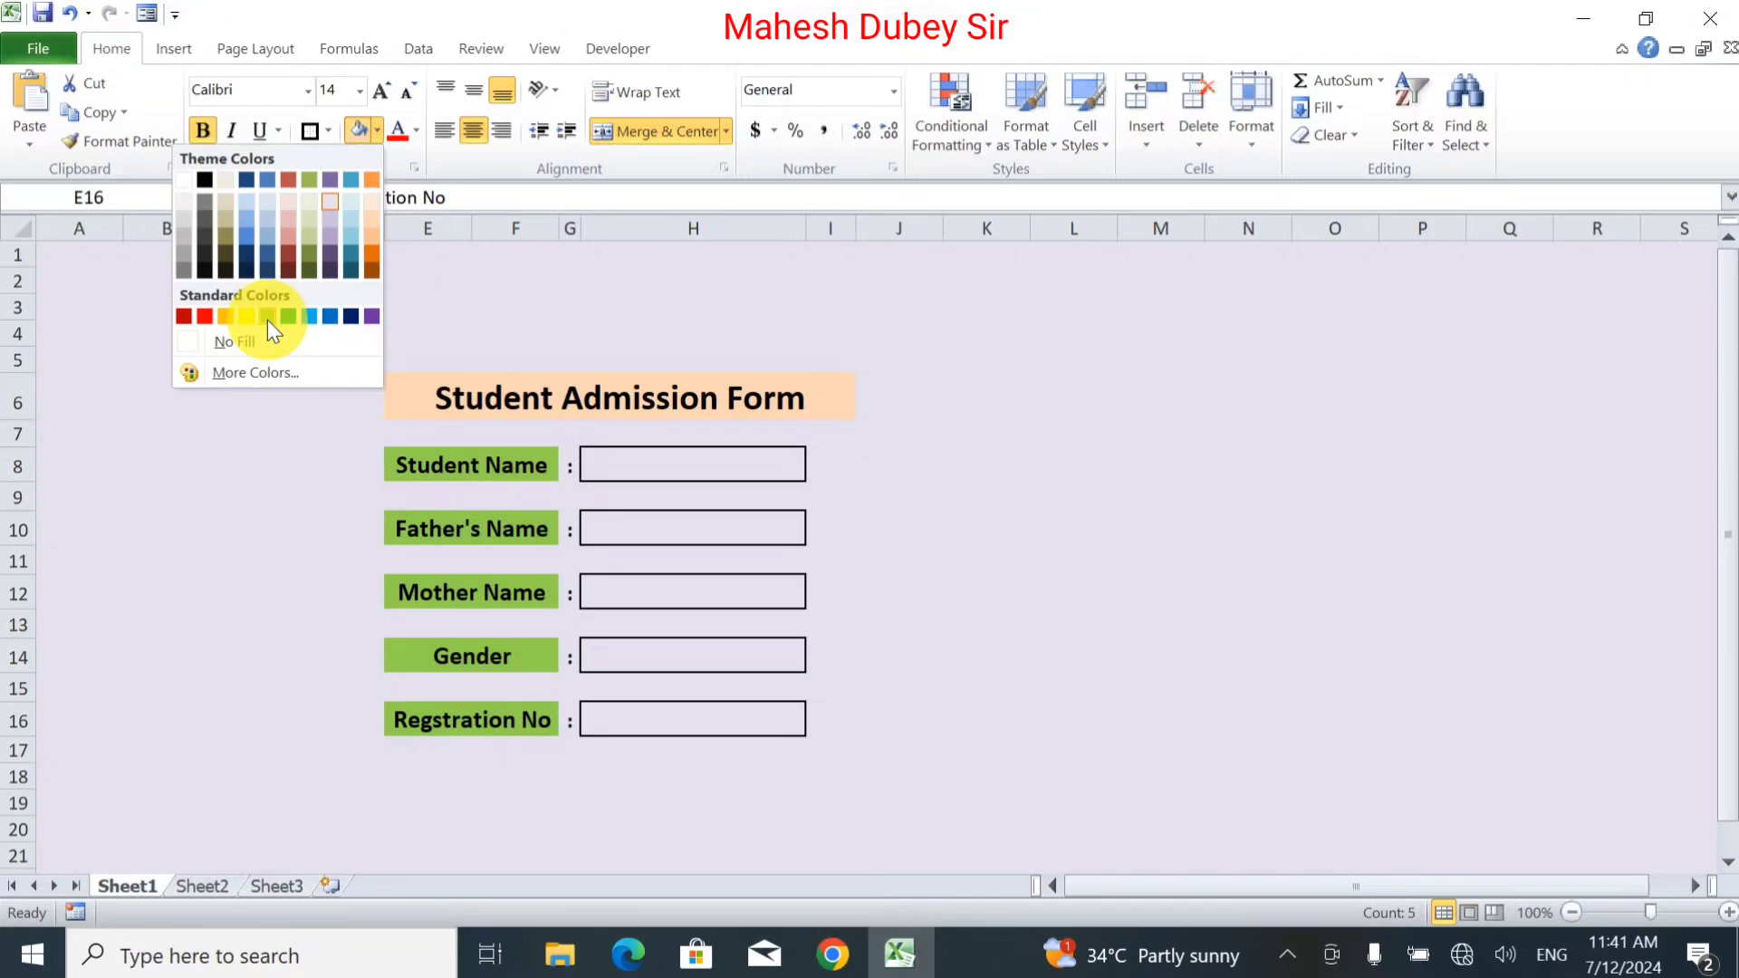
click(268, 319)
click(958, 497)
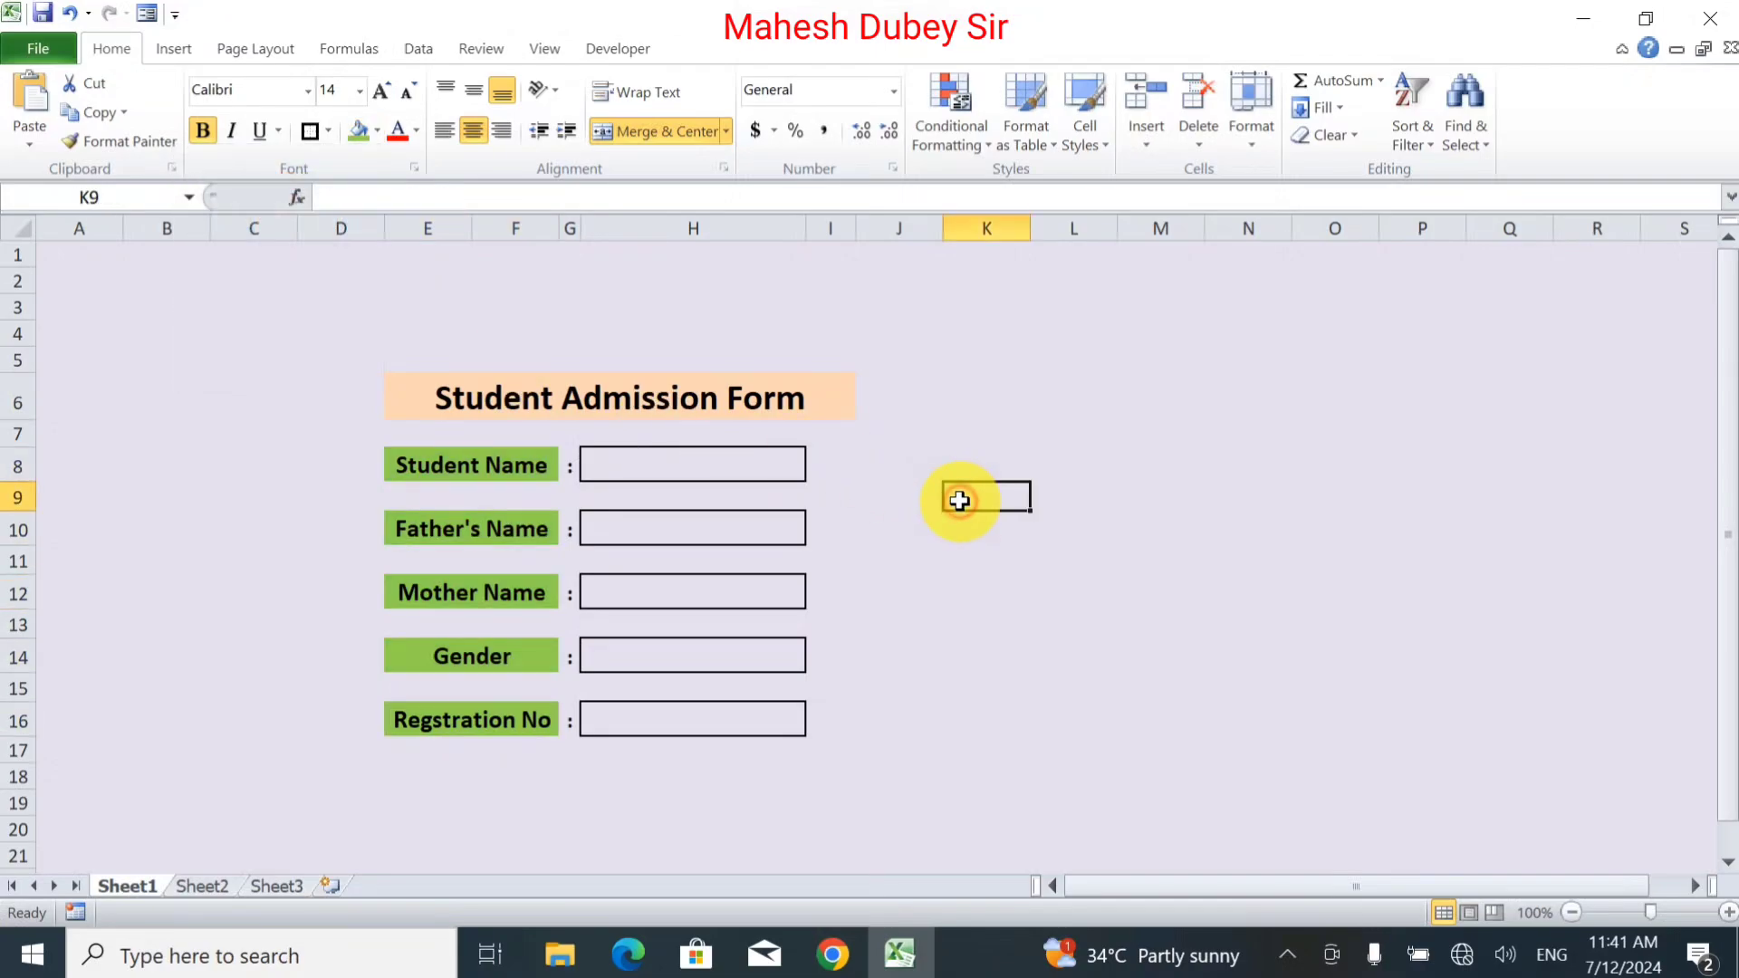
Make form rows 8, 10, 12, 14 and 16 (Student Name to Regstration No) taller using Row Height.
click(853, 455)
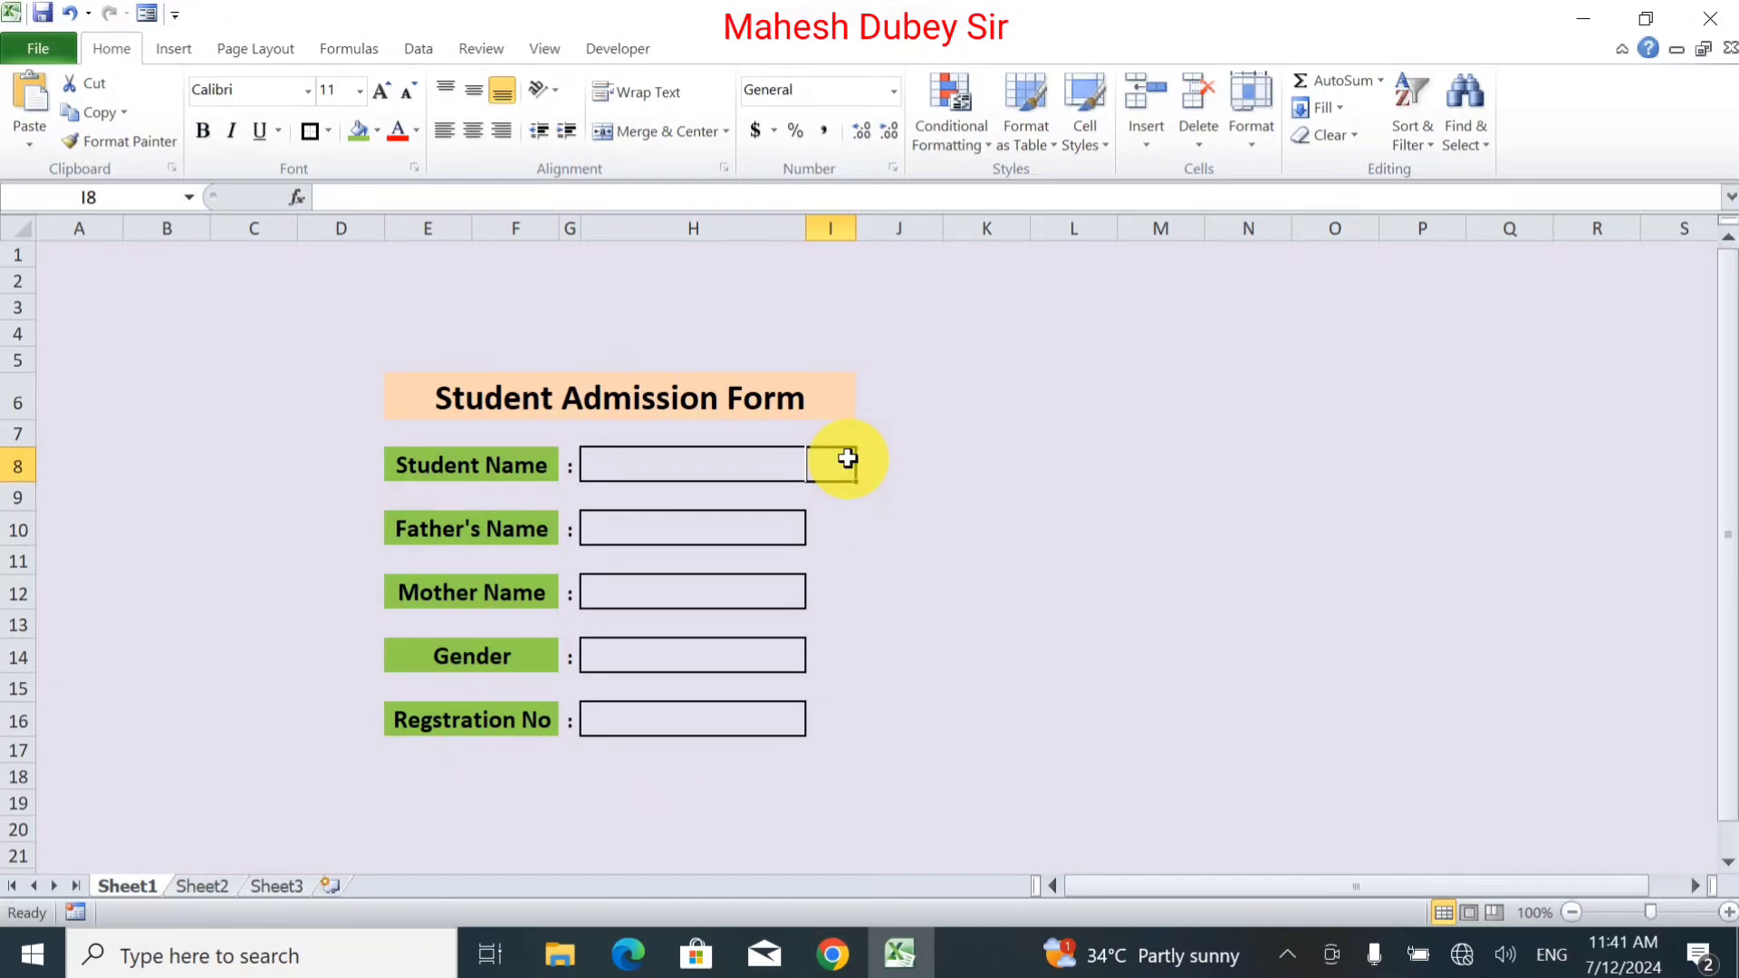
click(688, 464)
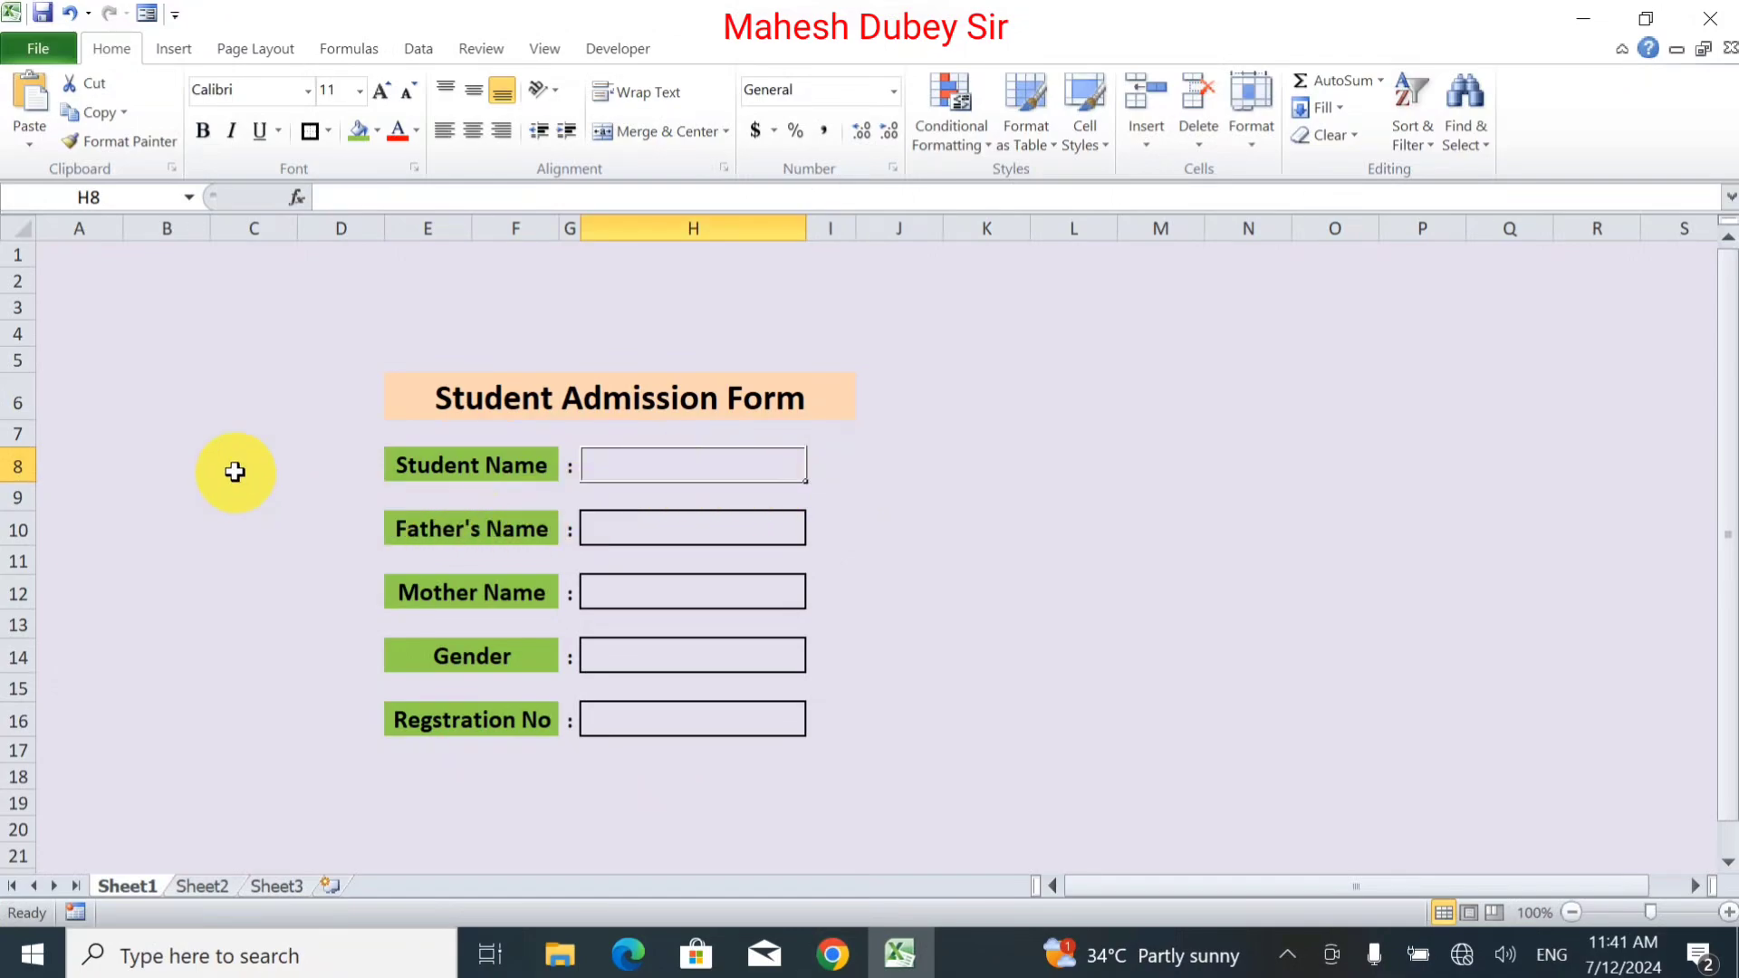
click(11, 460)
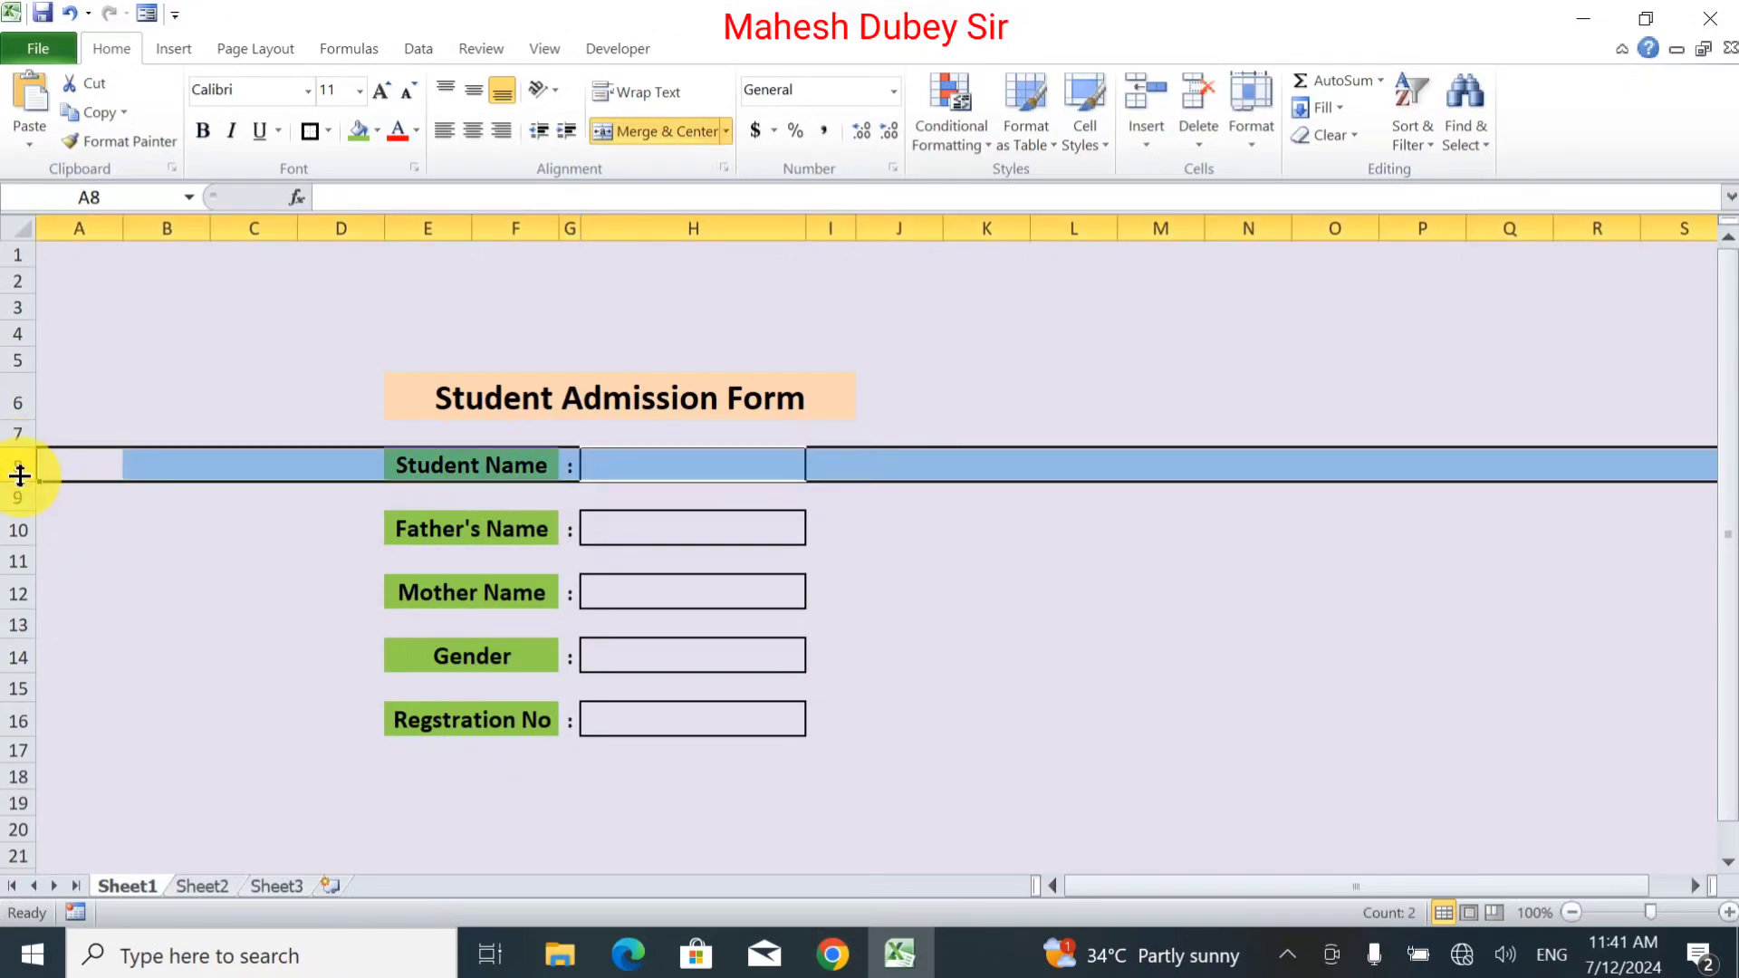
ctrl+click(16, 529)
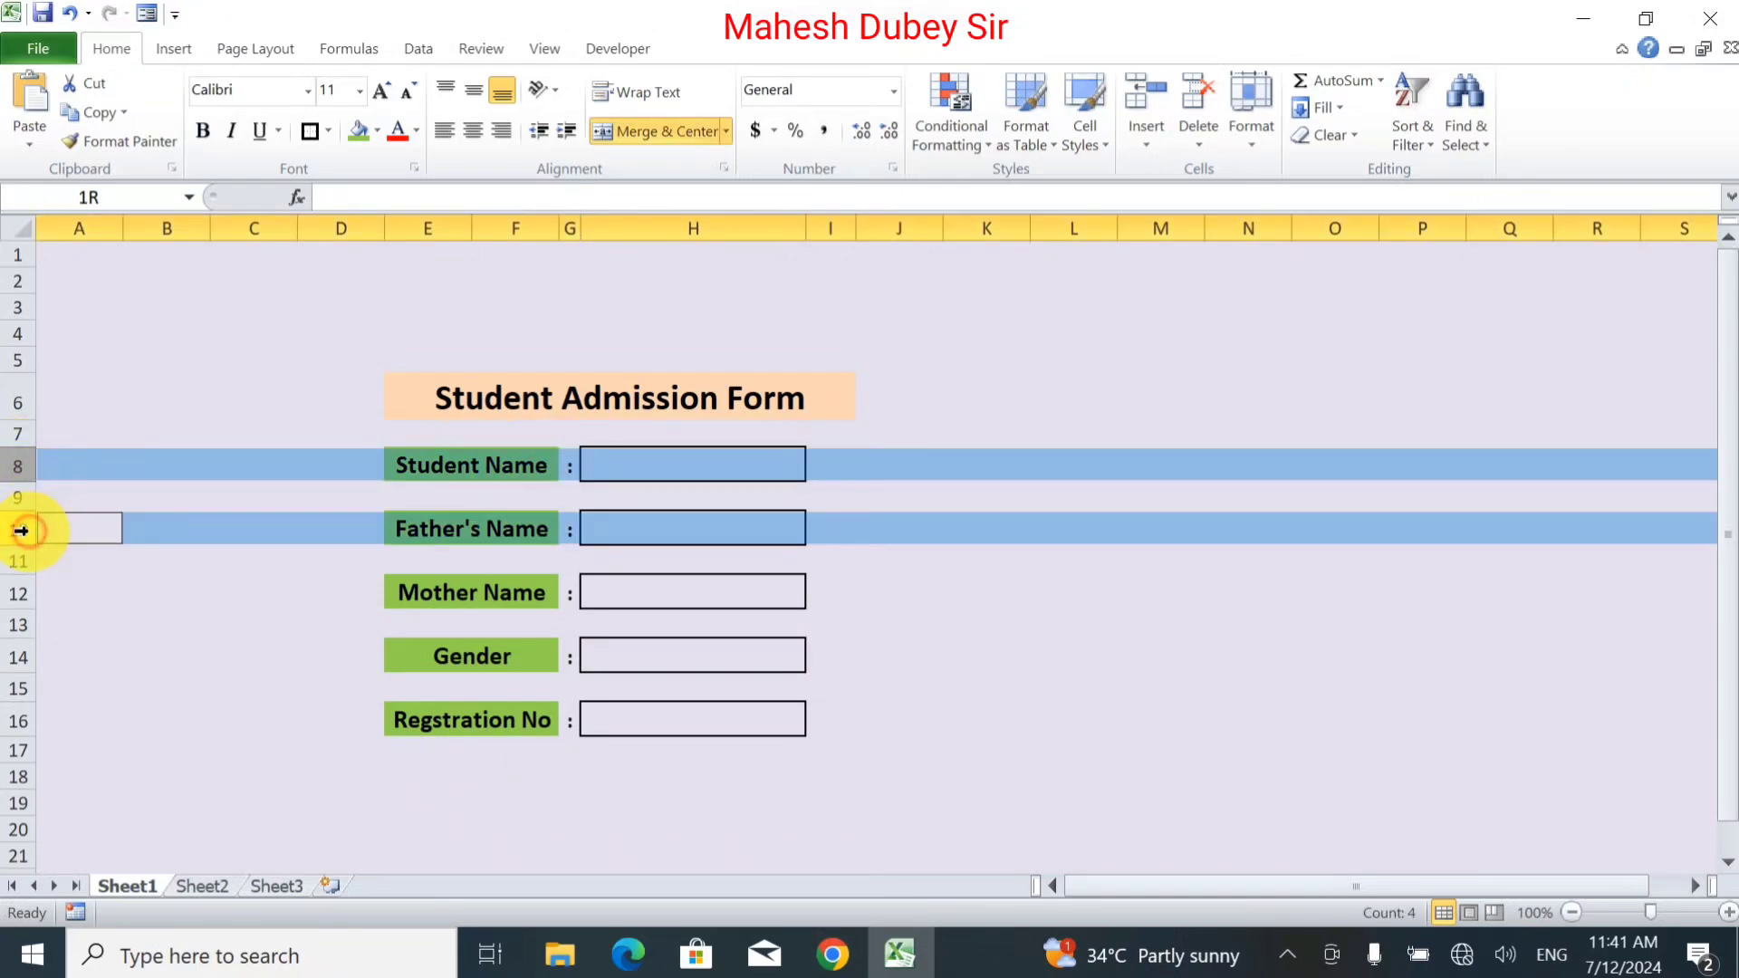
ctrl+click(17, 590)
ctrl+click(13, 656)
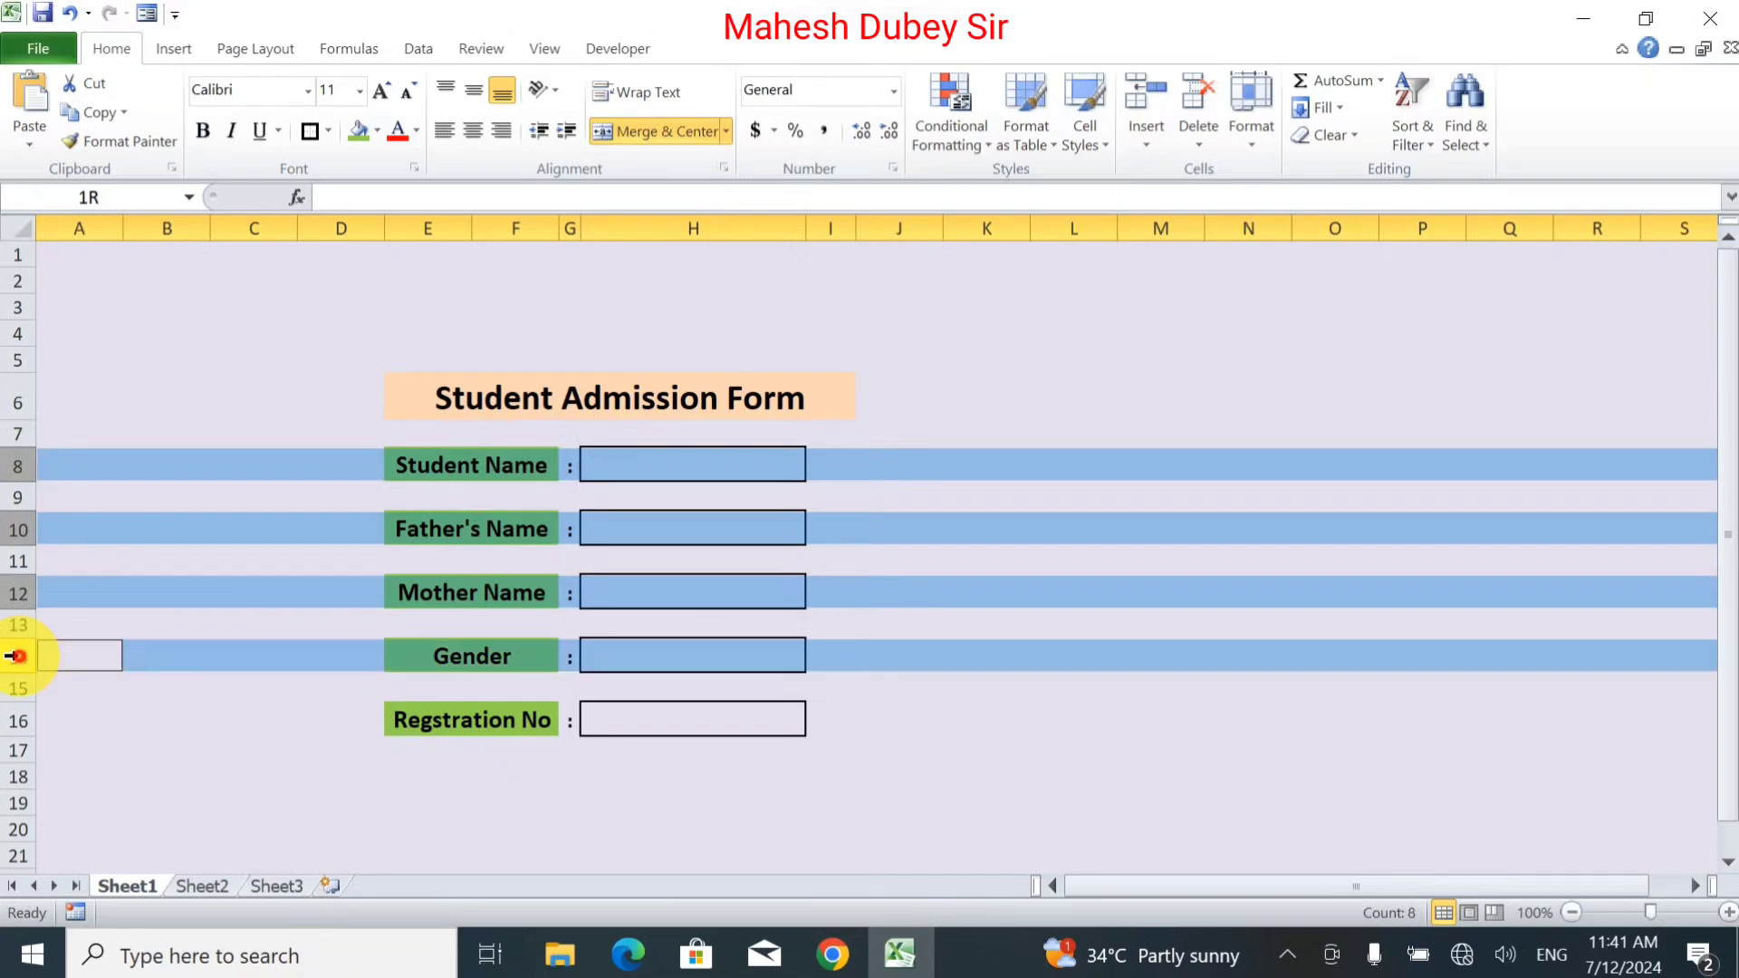
ctrl+click(16, 721)
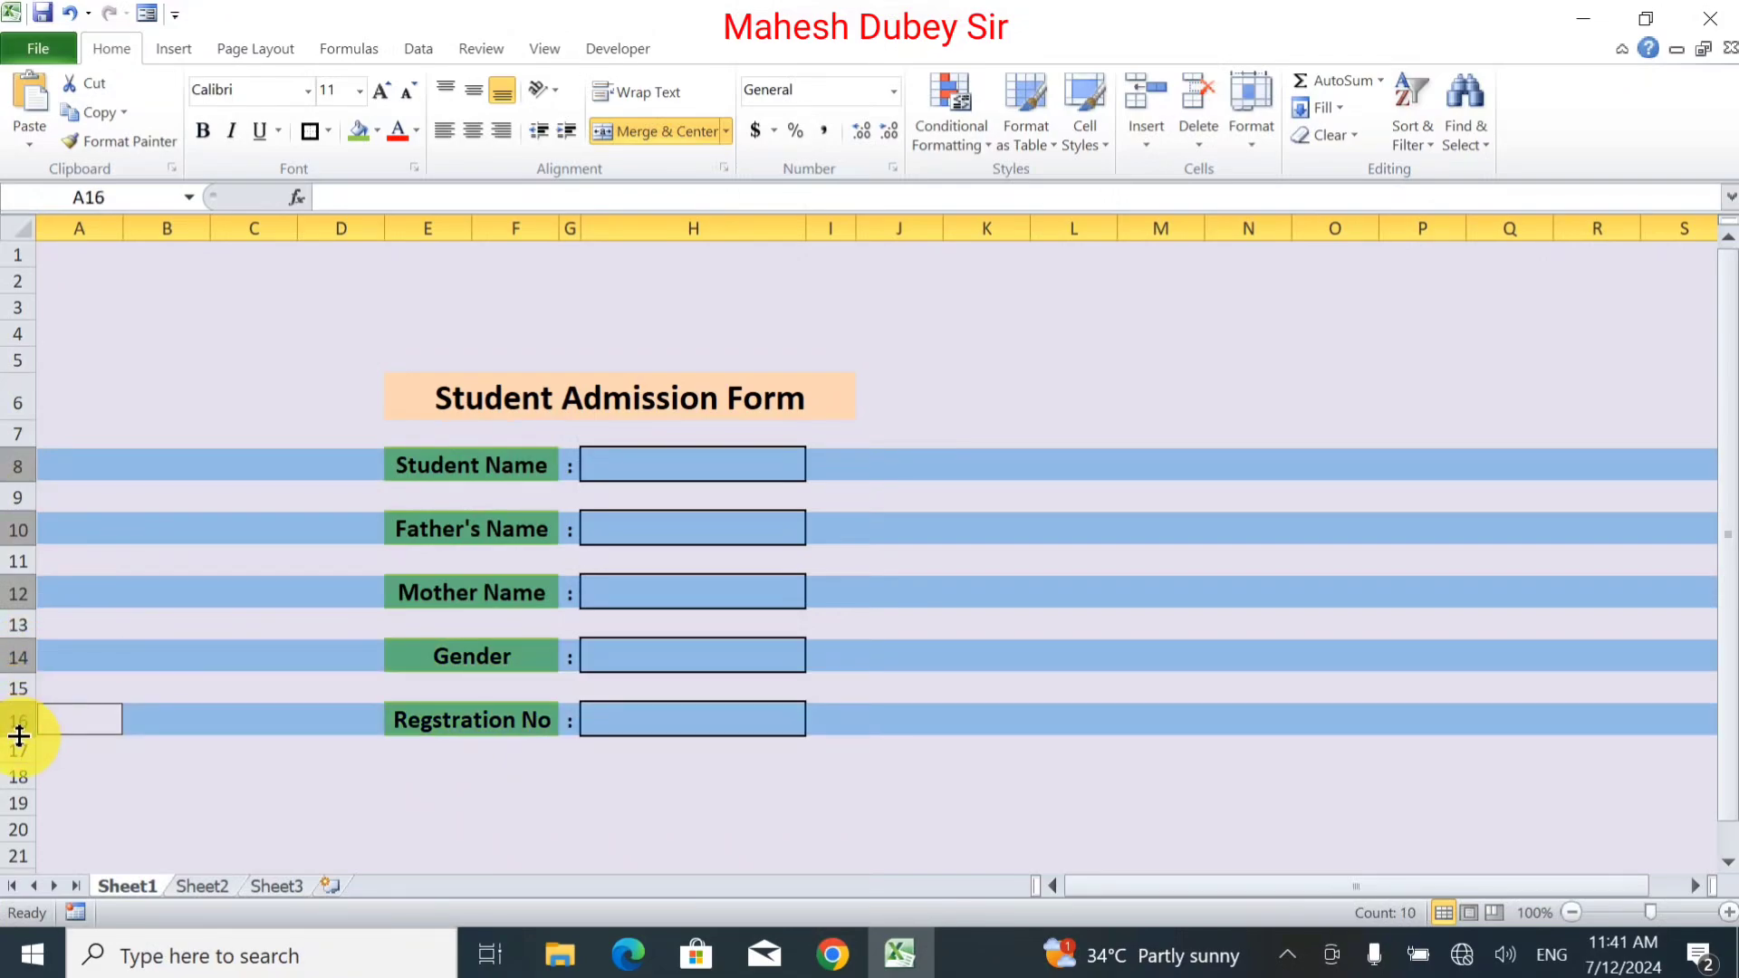
click(1255, 129)
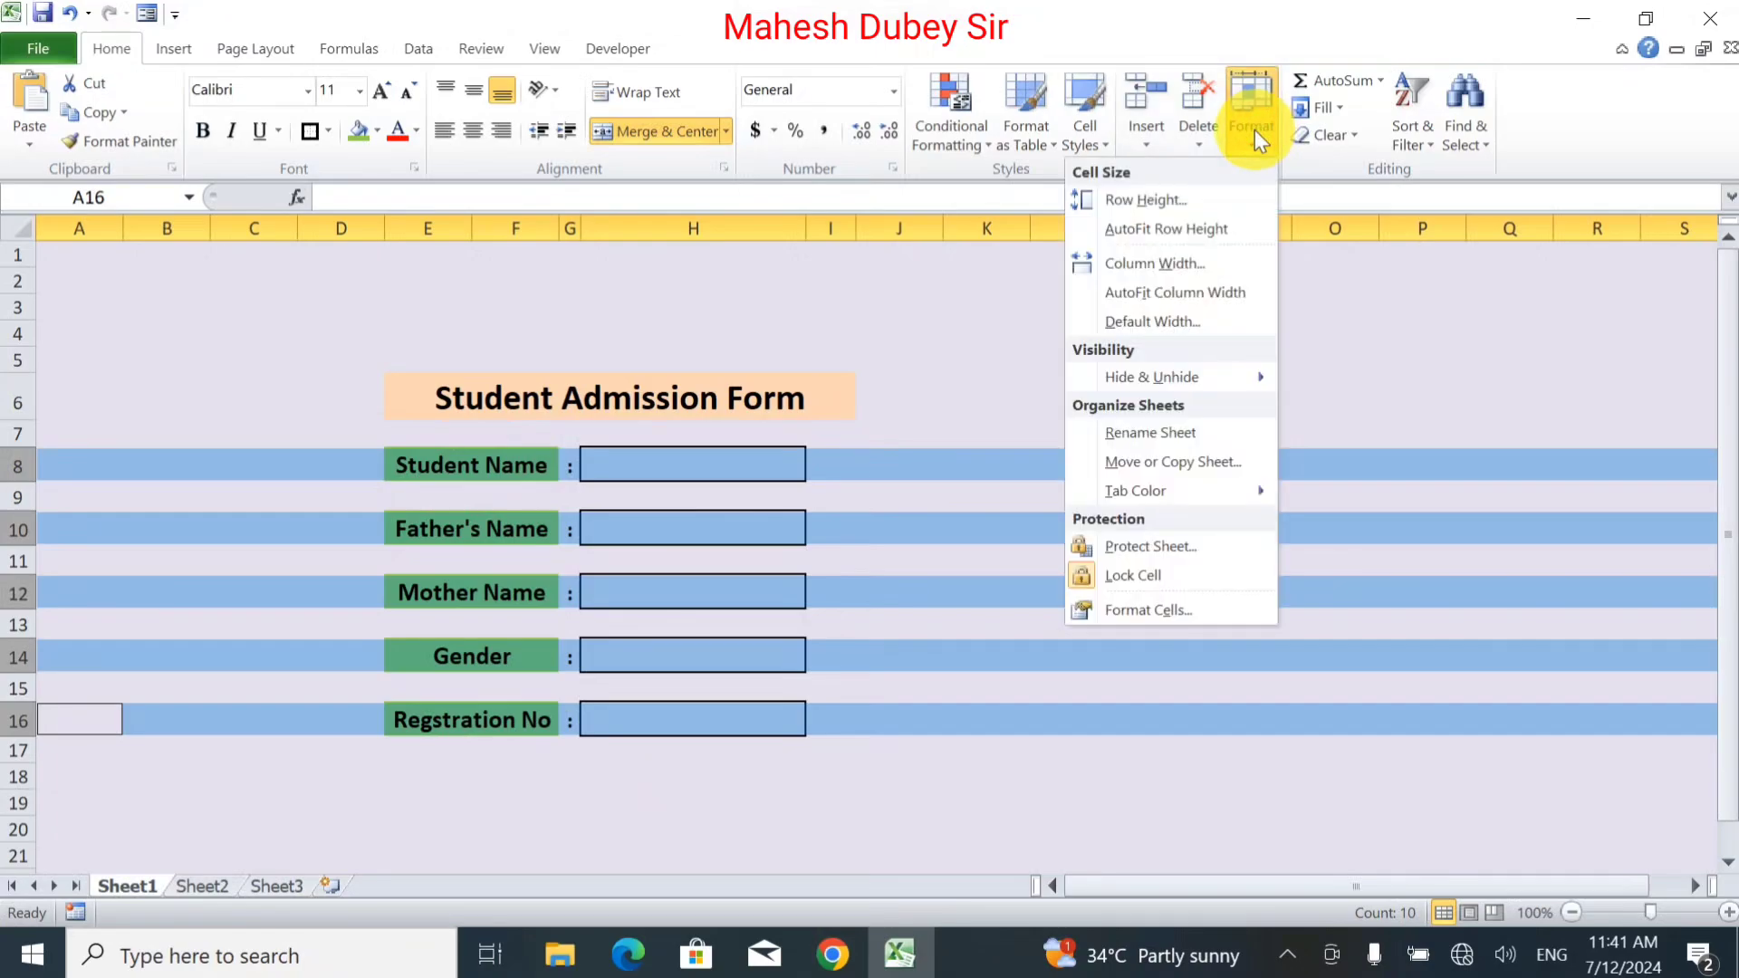
click(1173, 200)
text(24)
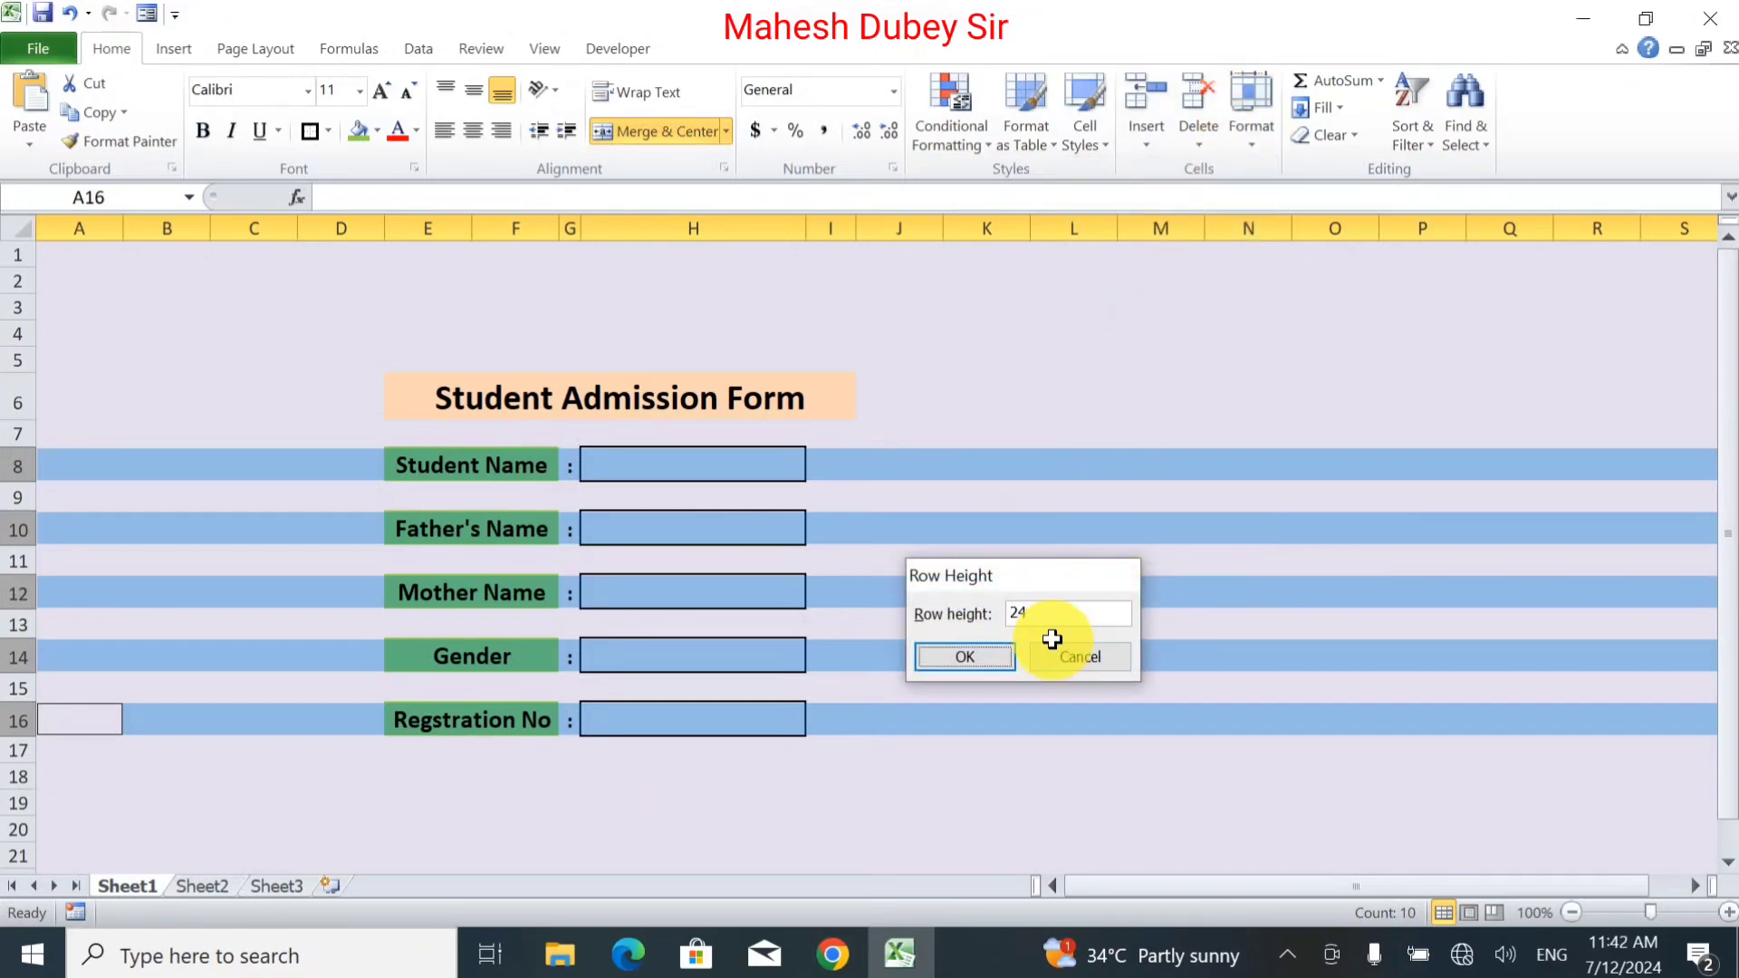
key(Return)
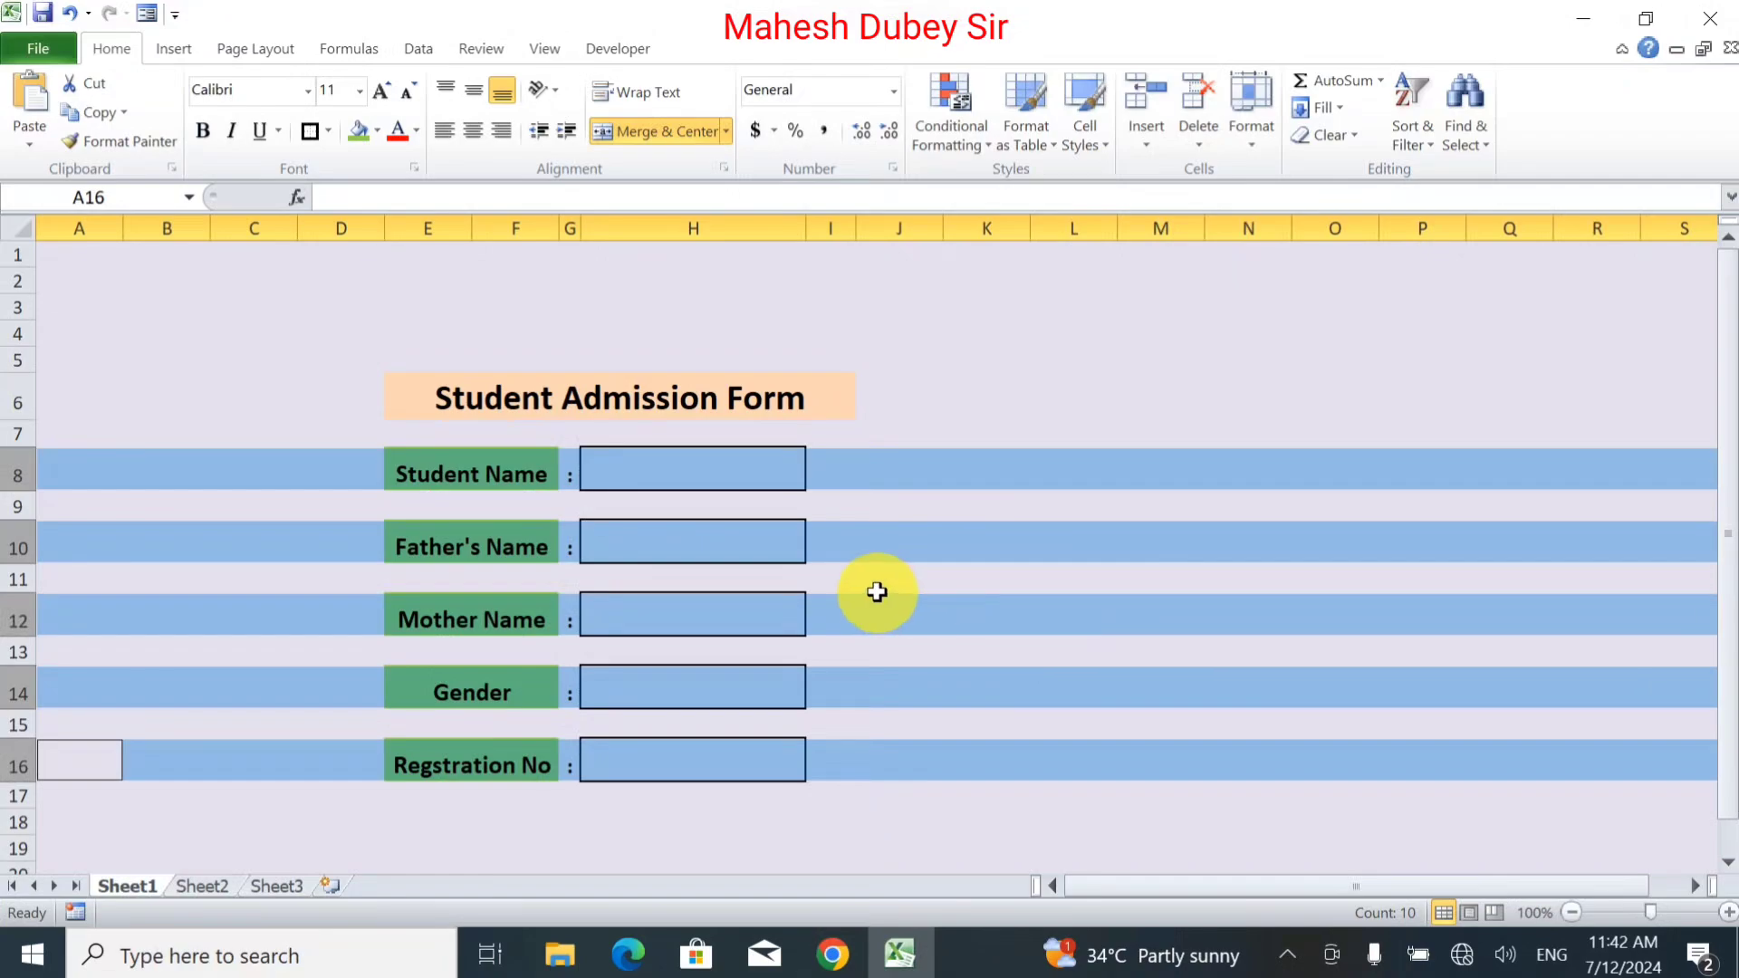
click(876, 589)
click(729, 459)
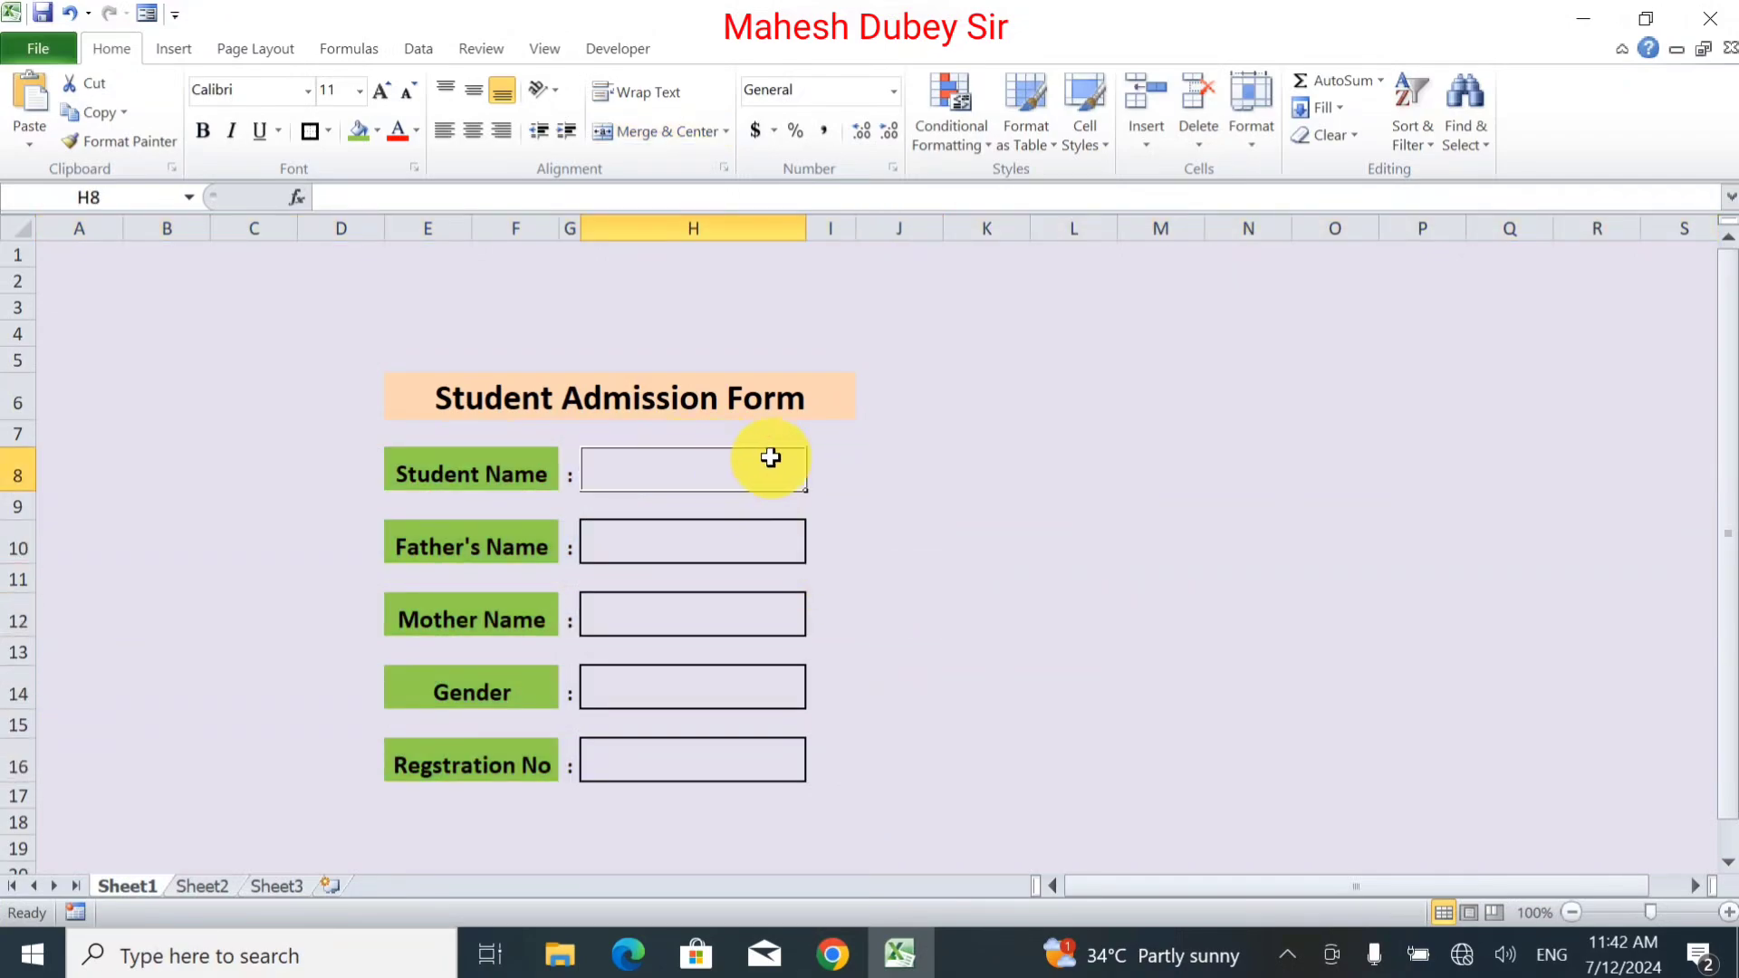
Enter =IF(H8="","0","P") in I8 so it shows 0 while Student Name is empty.
click(837, 464)
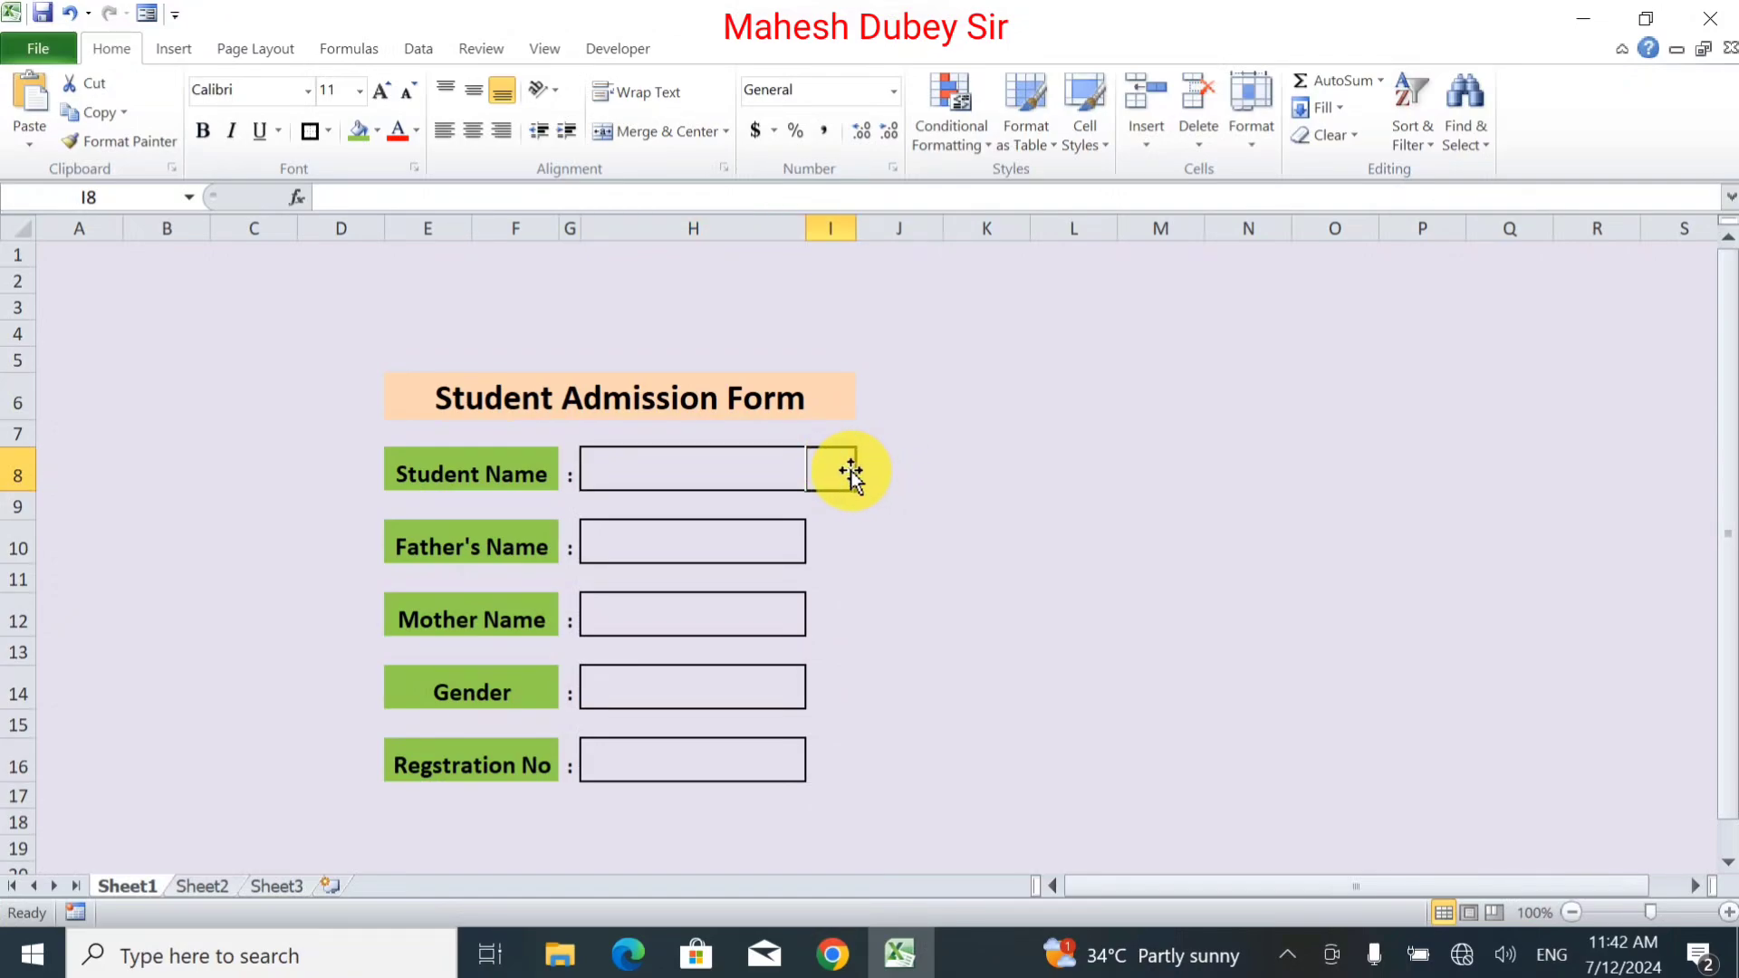
text(=)
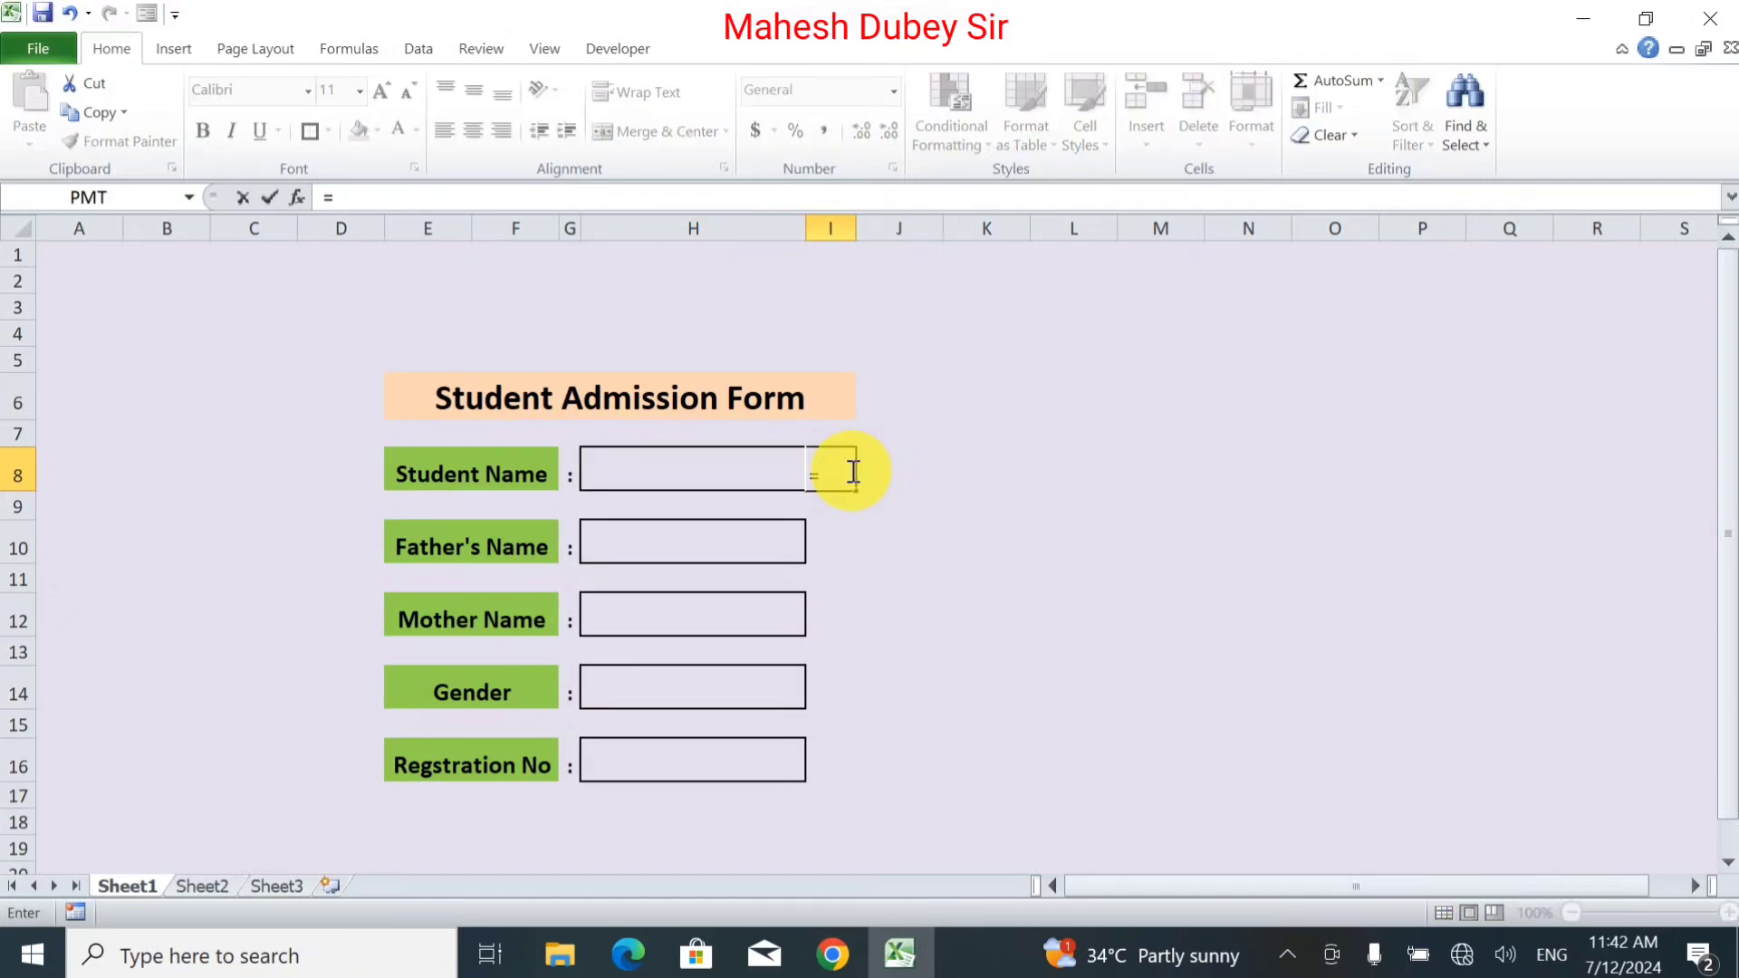
text(if)
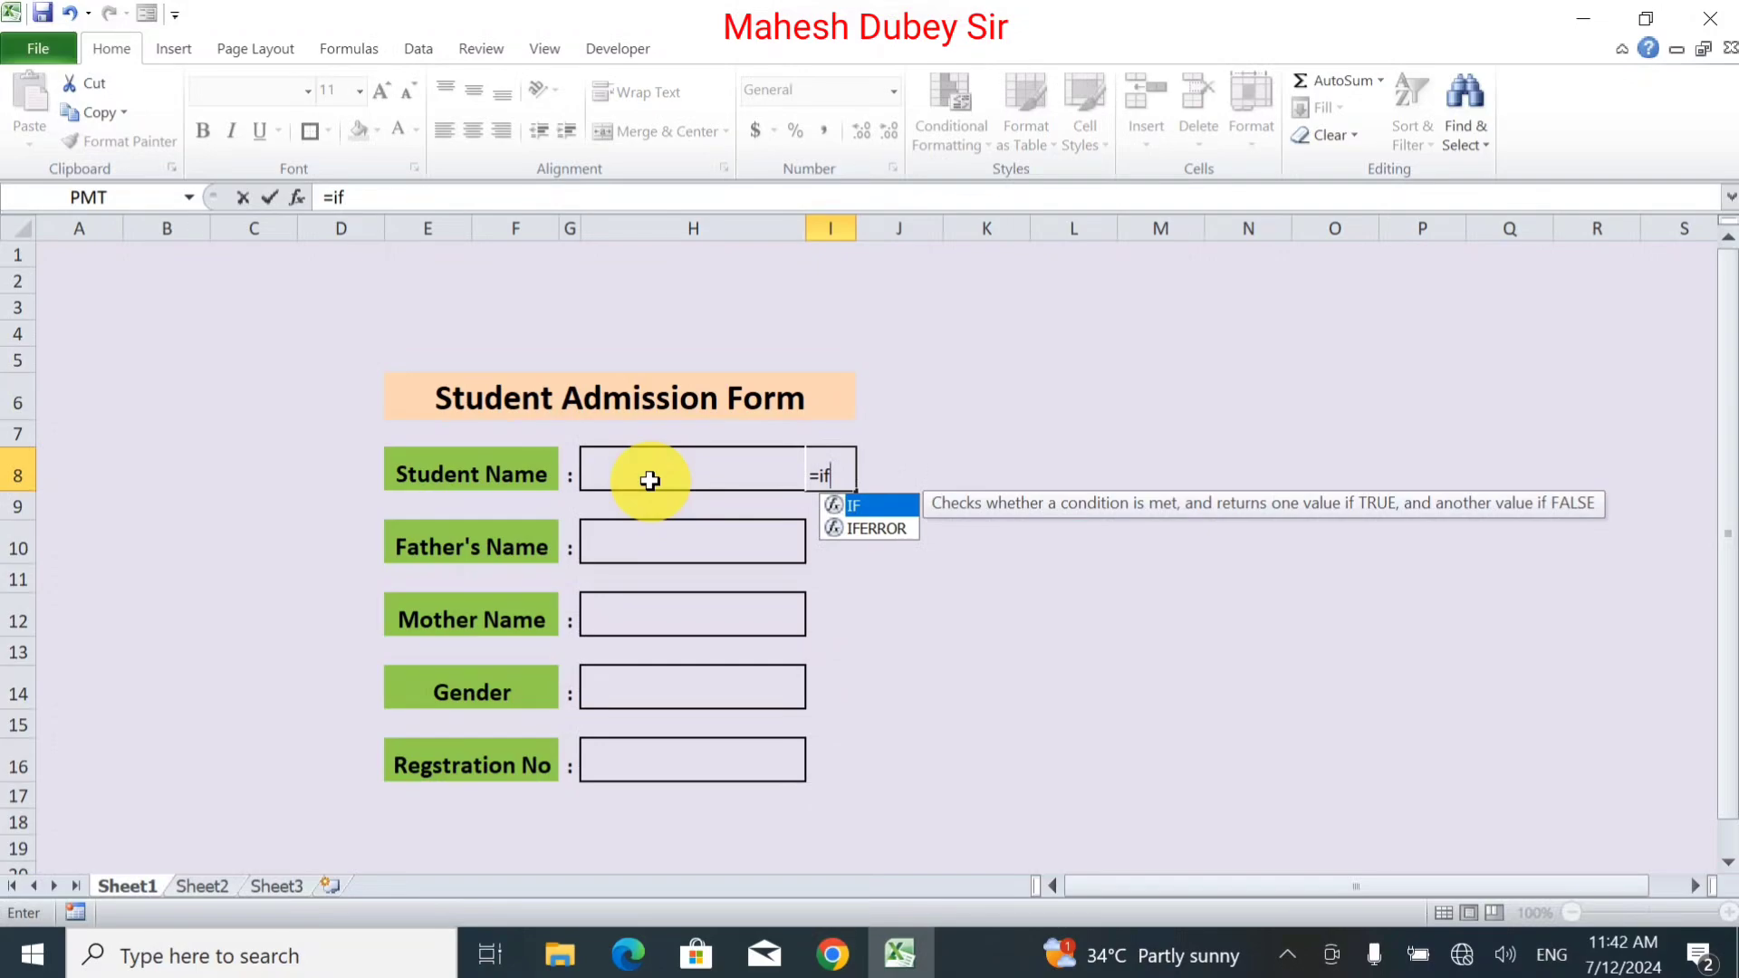
text(()
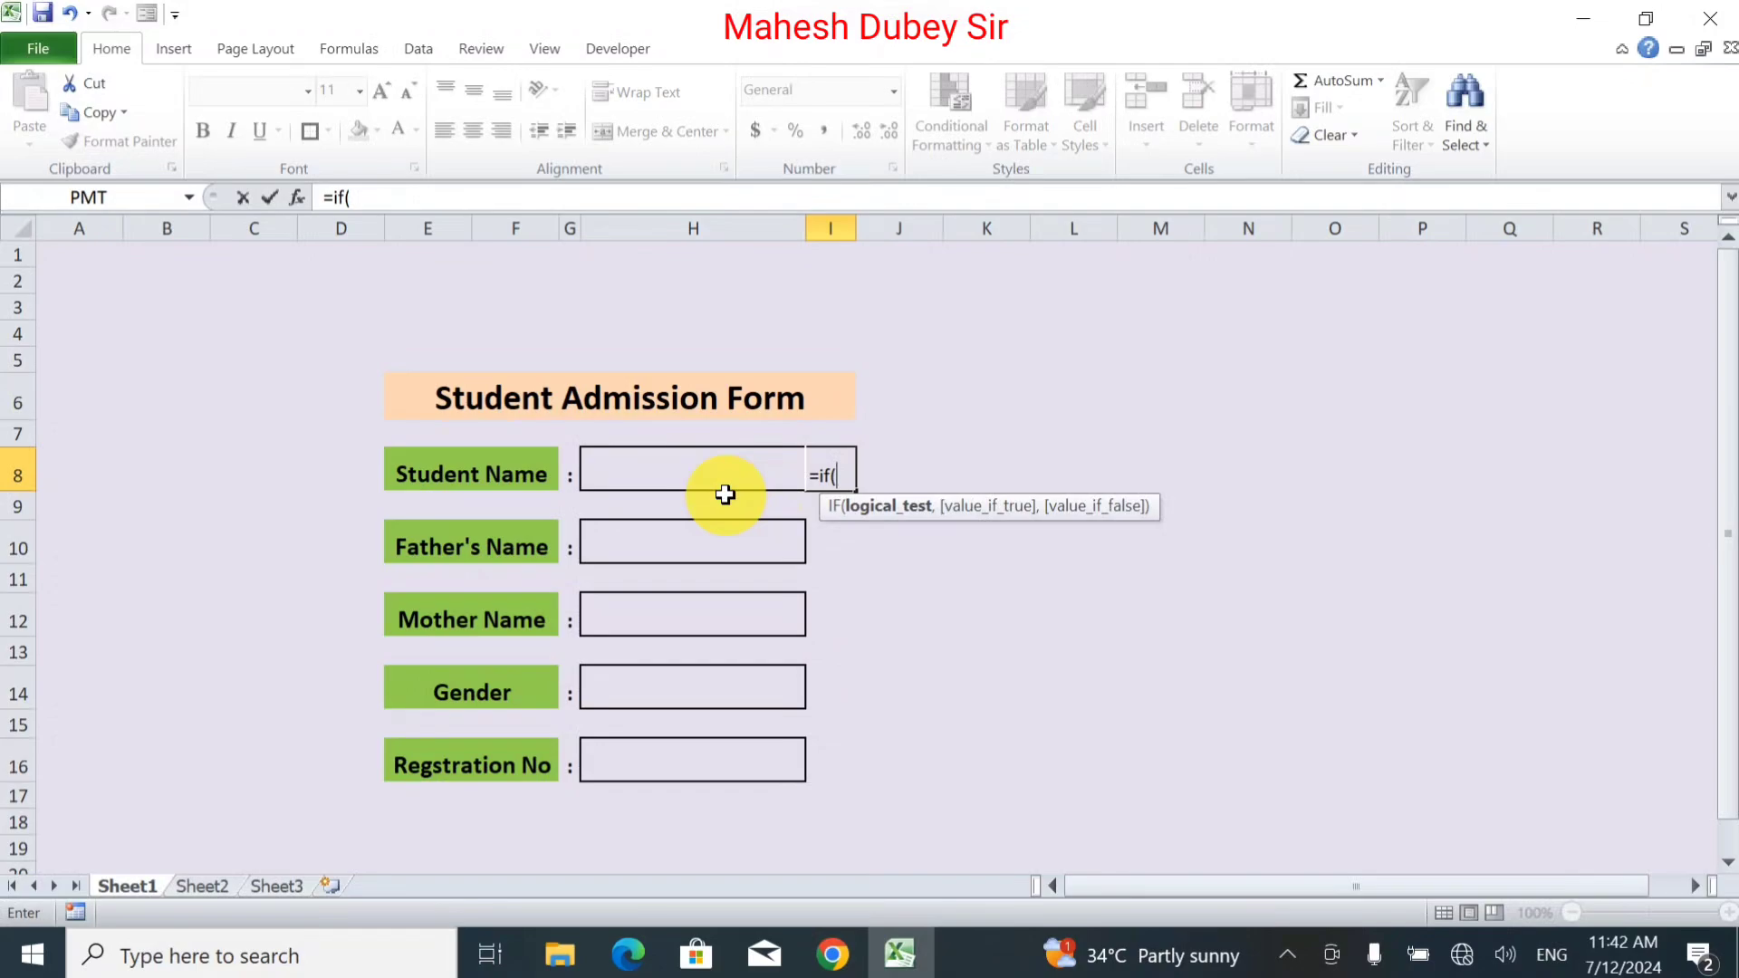
click(683, 473)
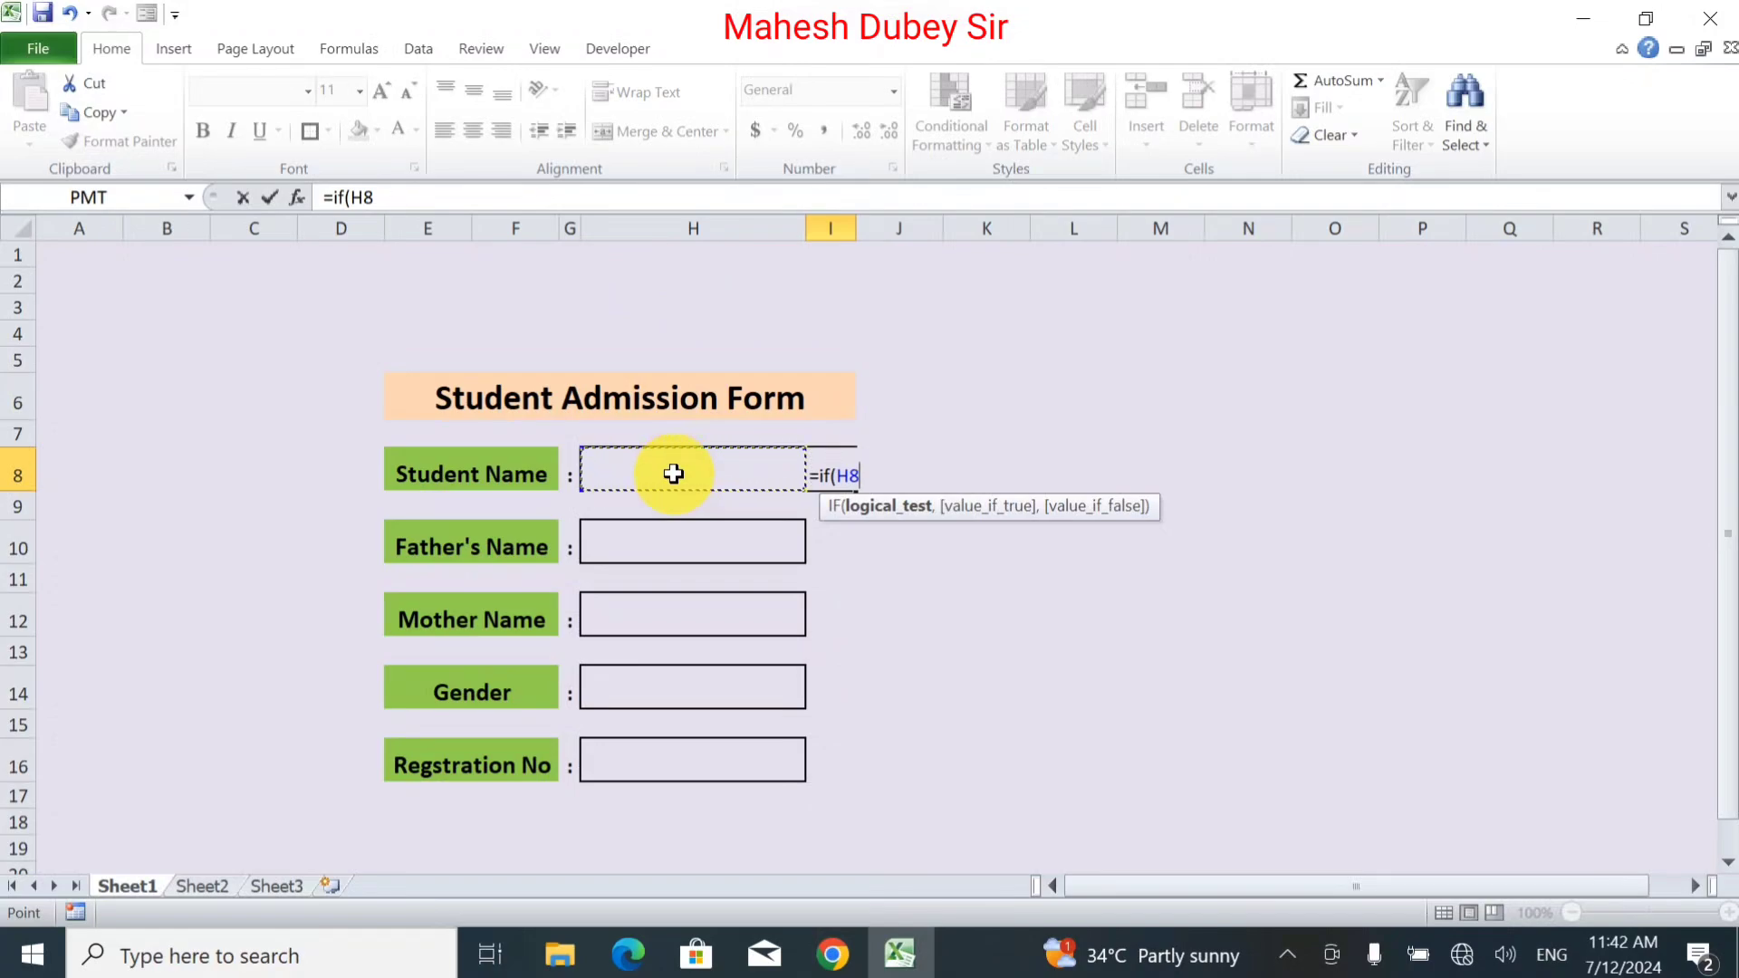
text(=)
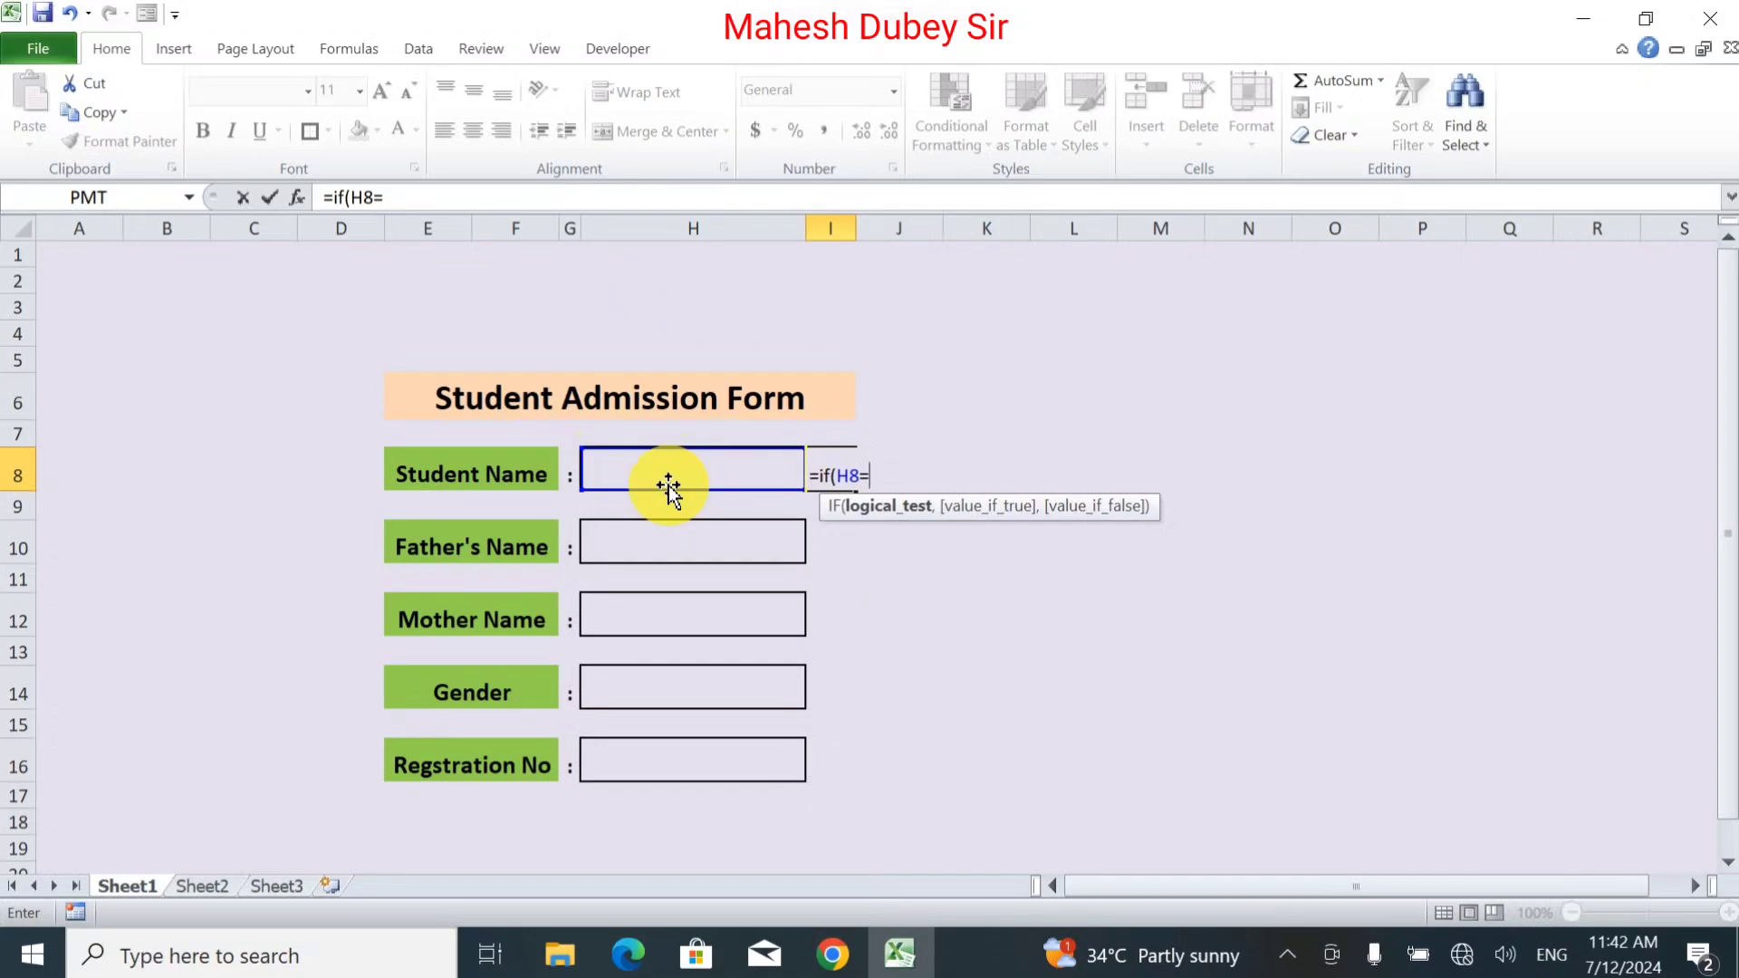
text(::)
key(BackSpace)
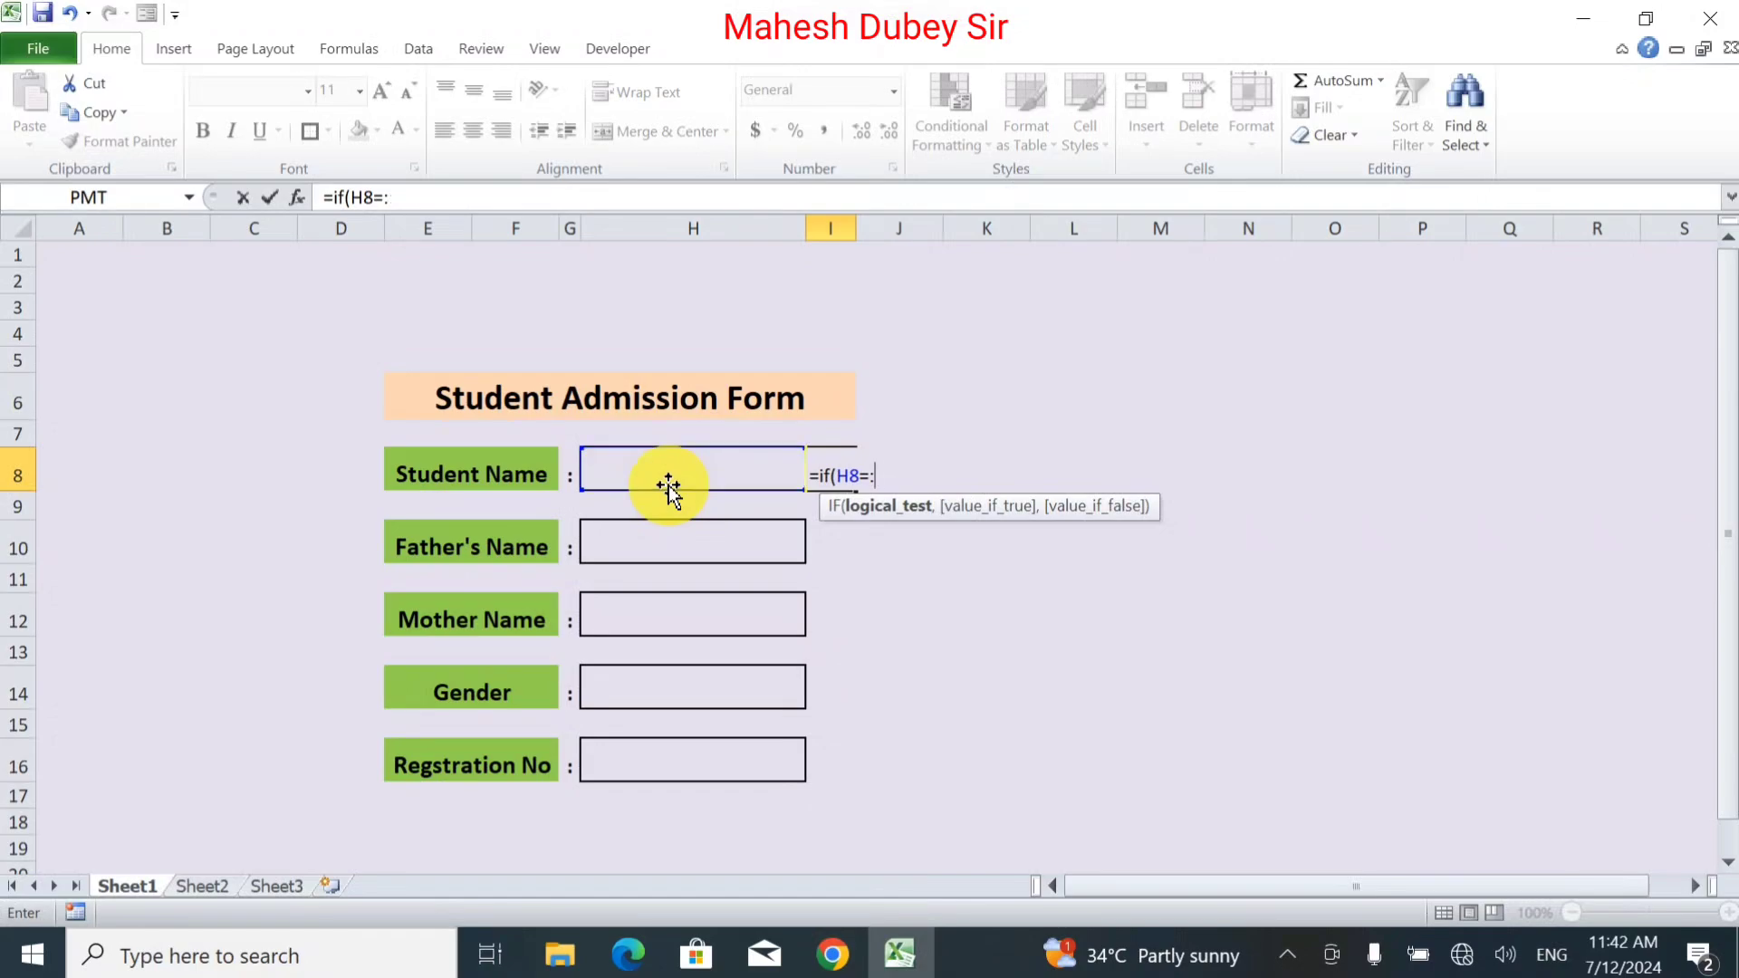
key(BackSpace)
text("")
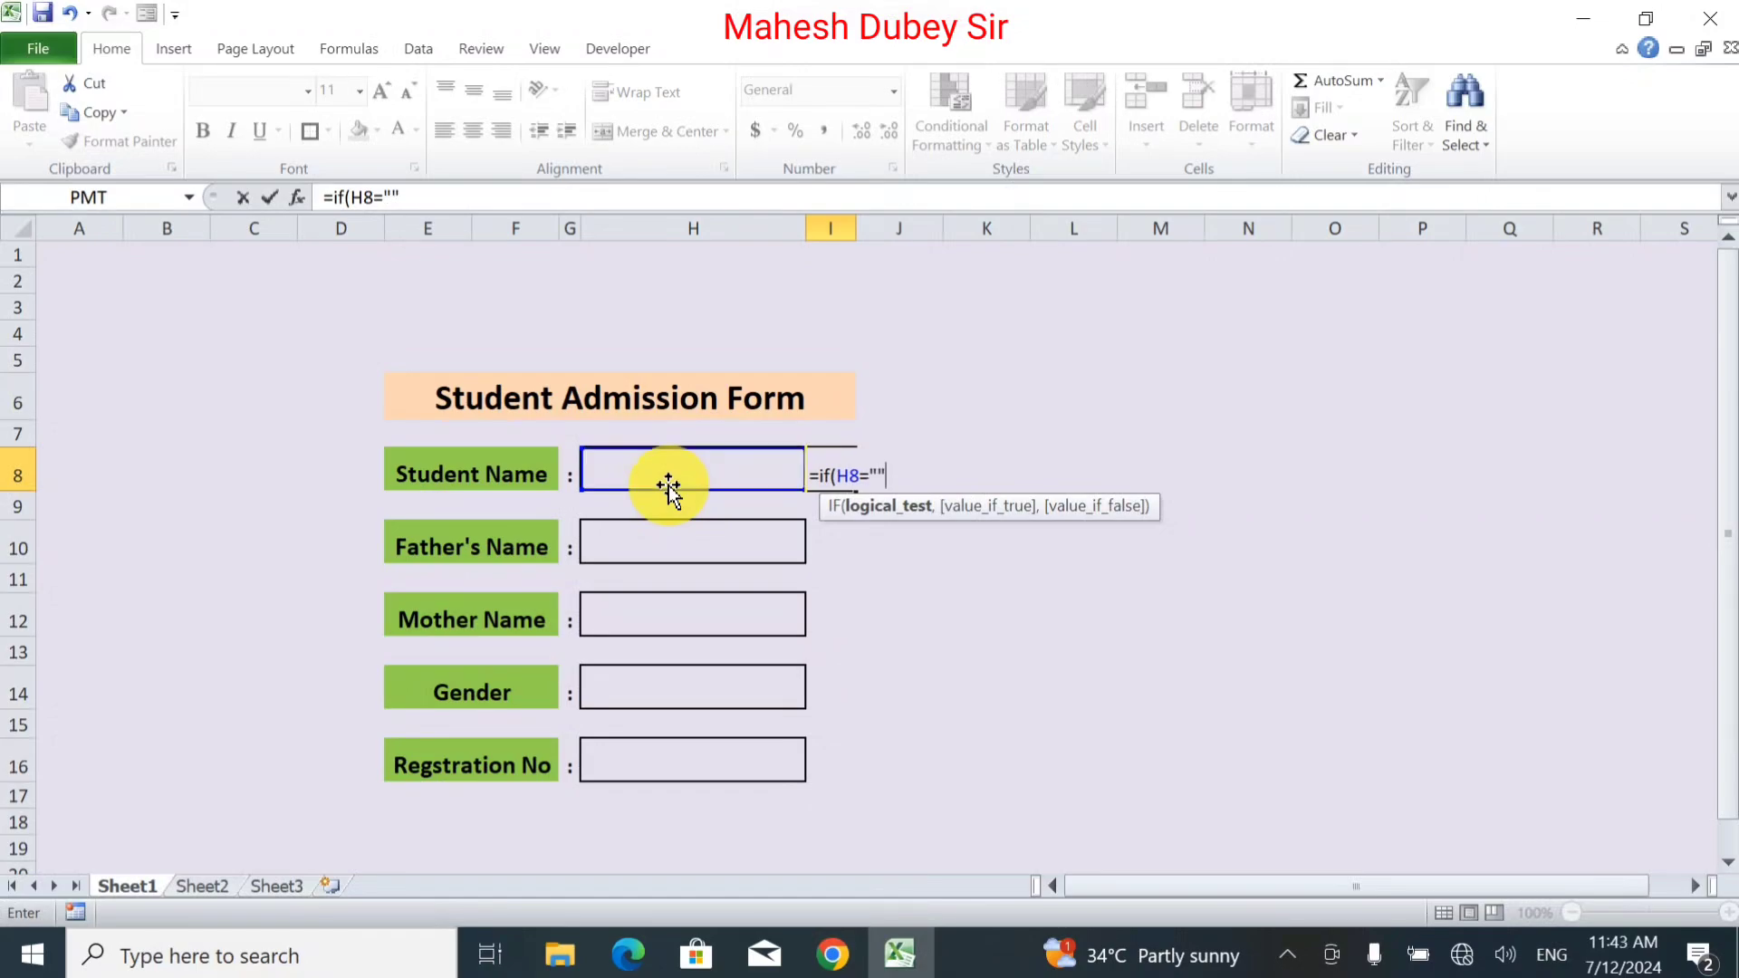
text(,)
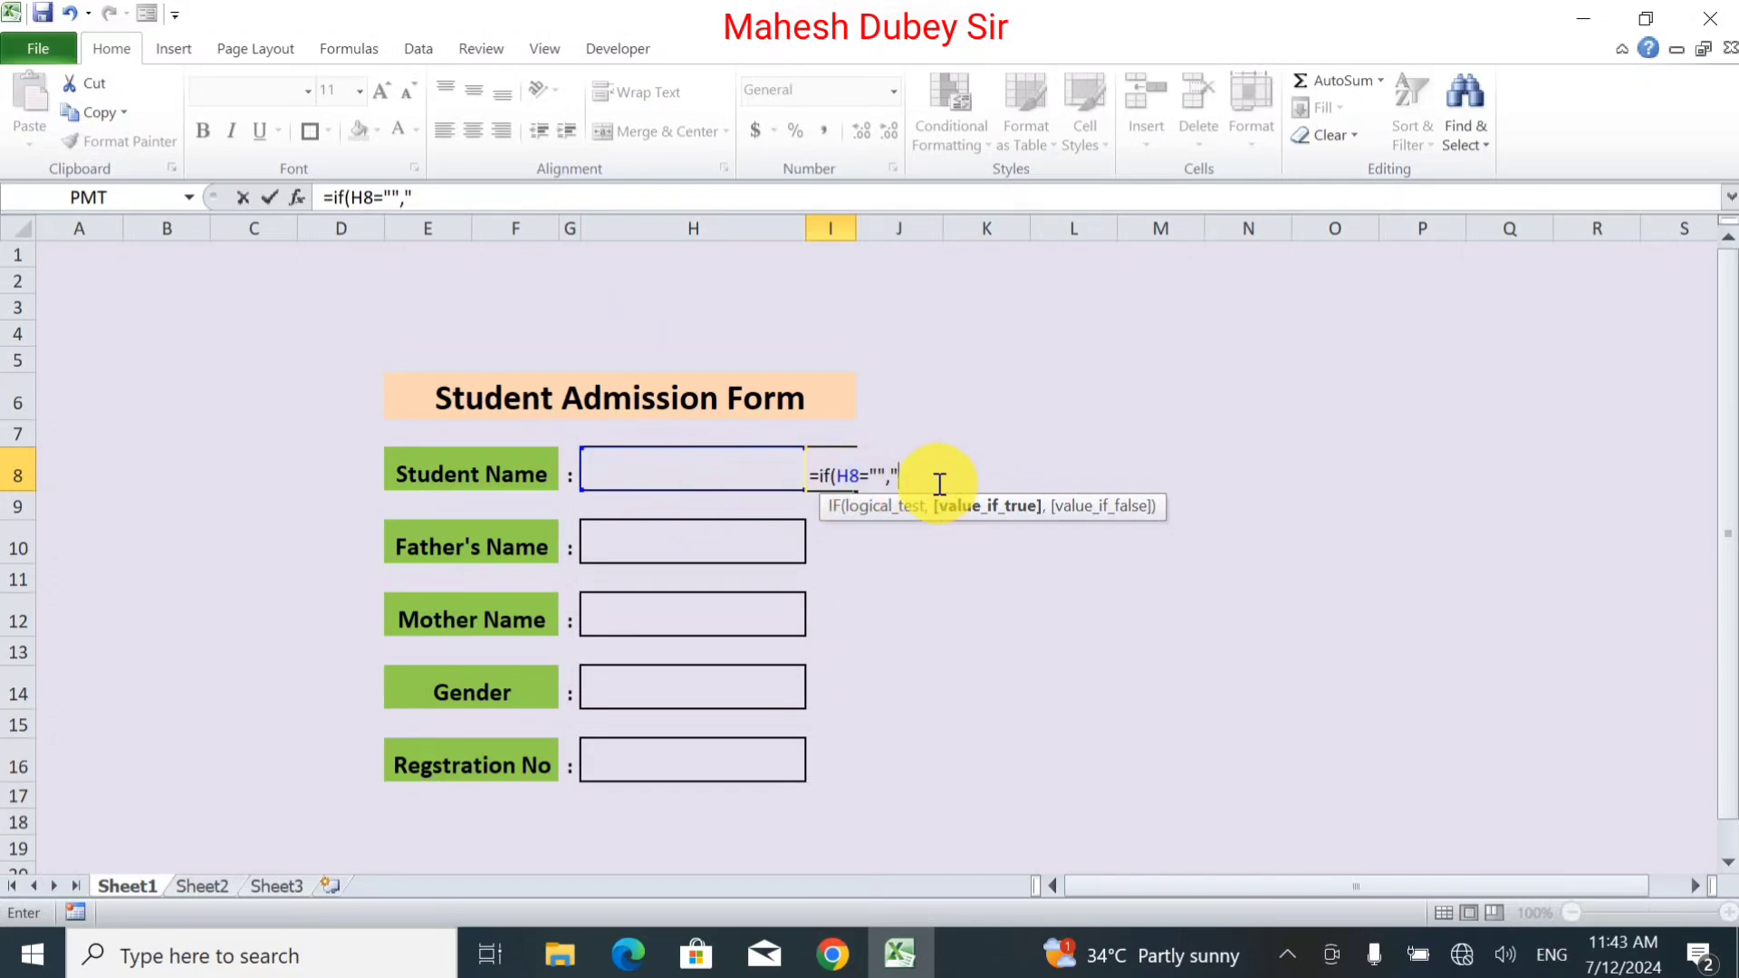
text(0")
text(,)
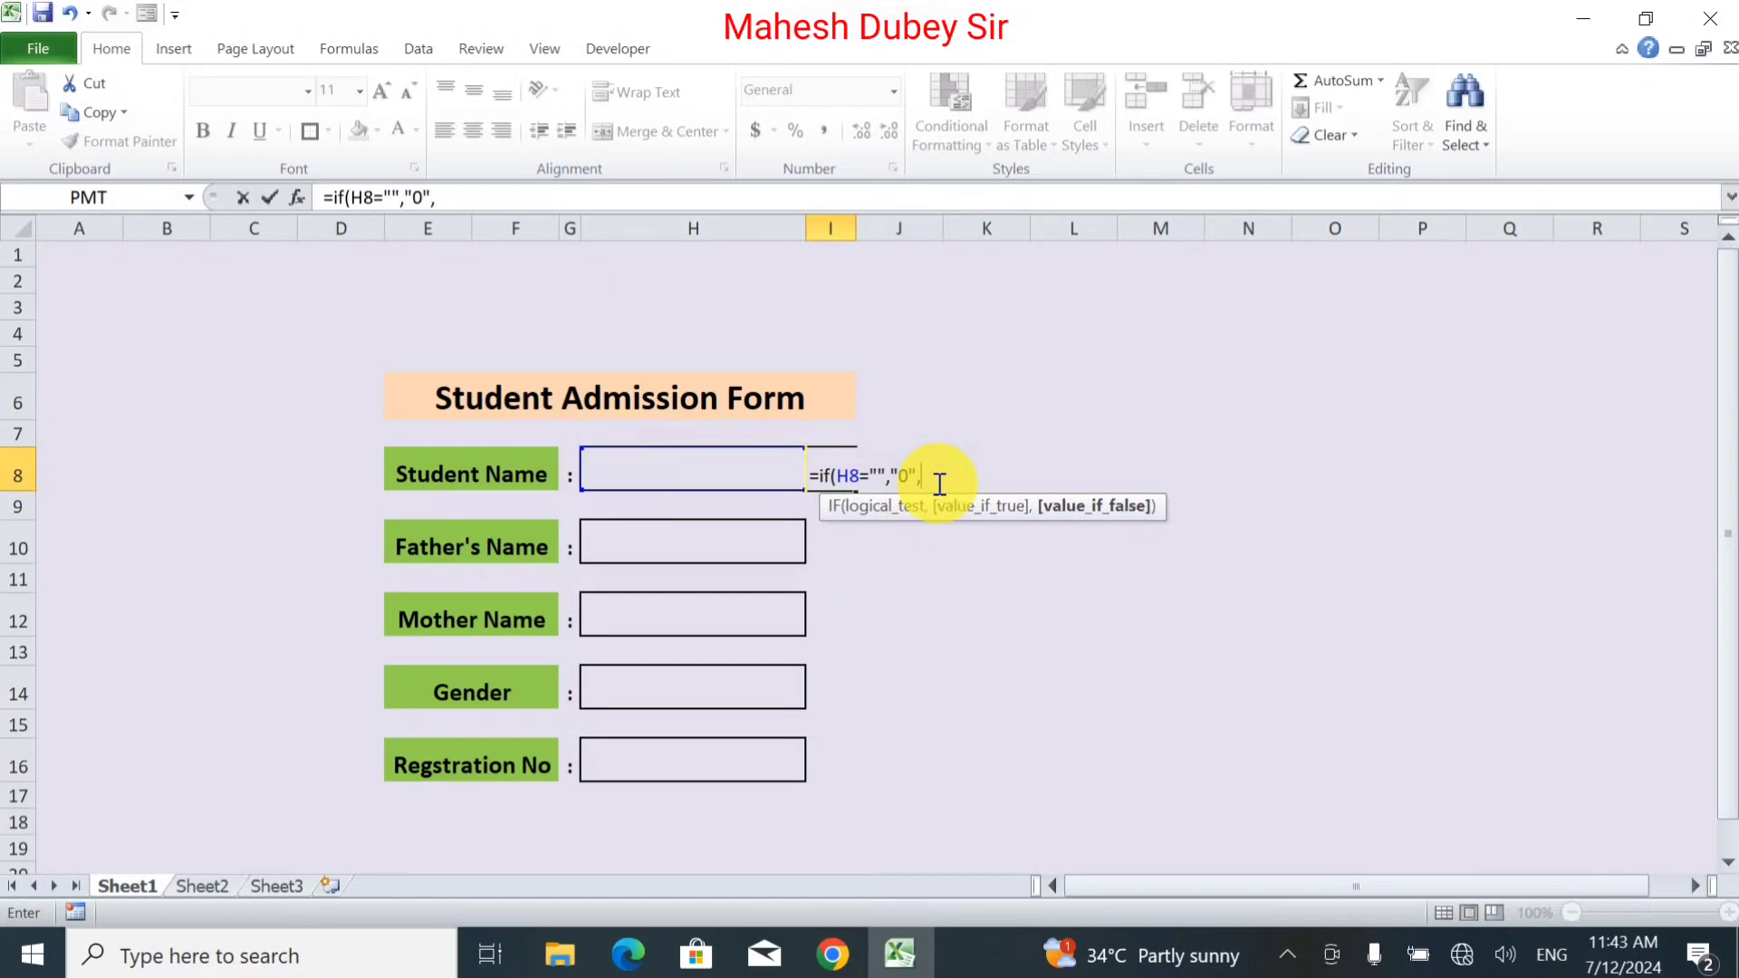
text(")
text(1)
key(BackSpace)
text(p)
key(BackSpace)
text(P")
text())
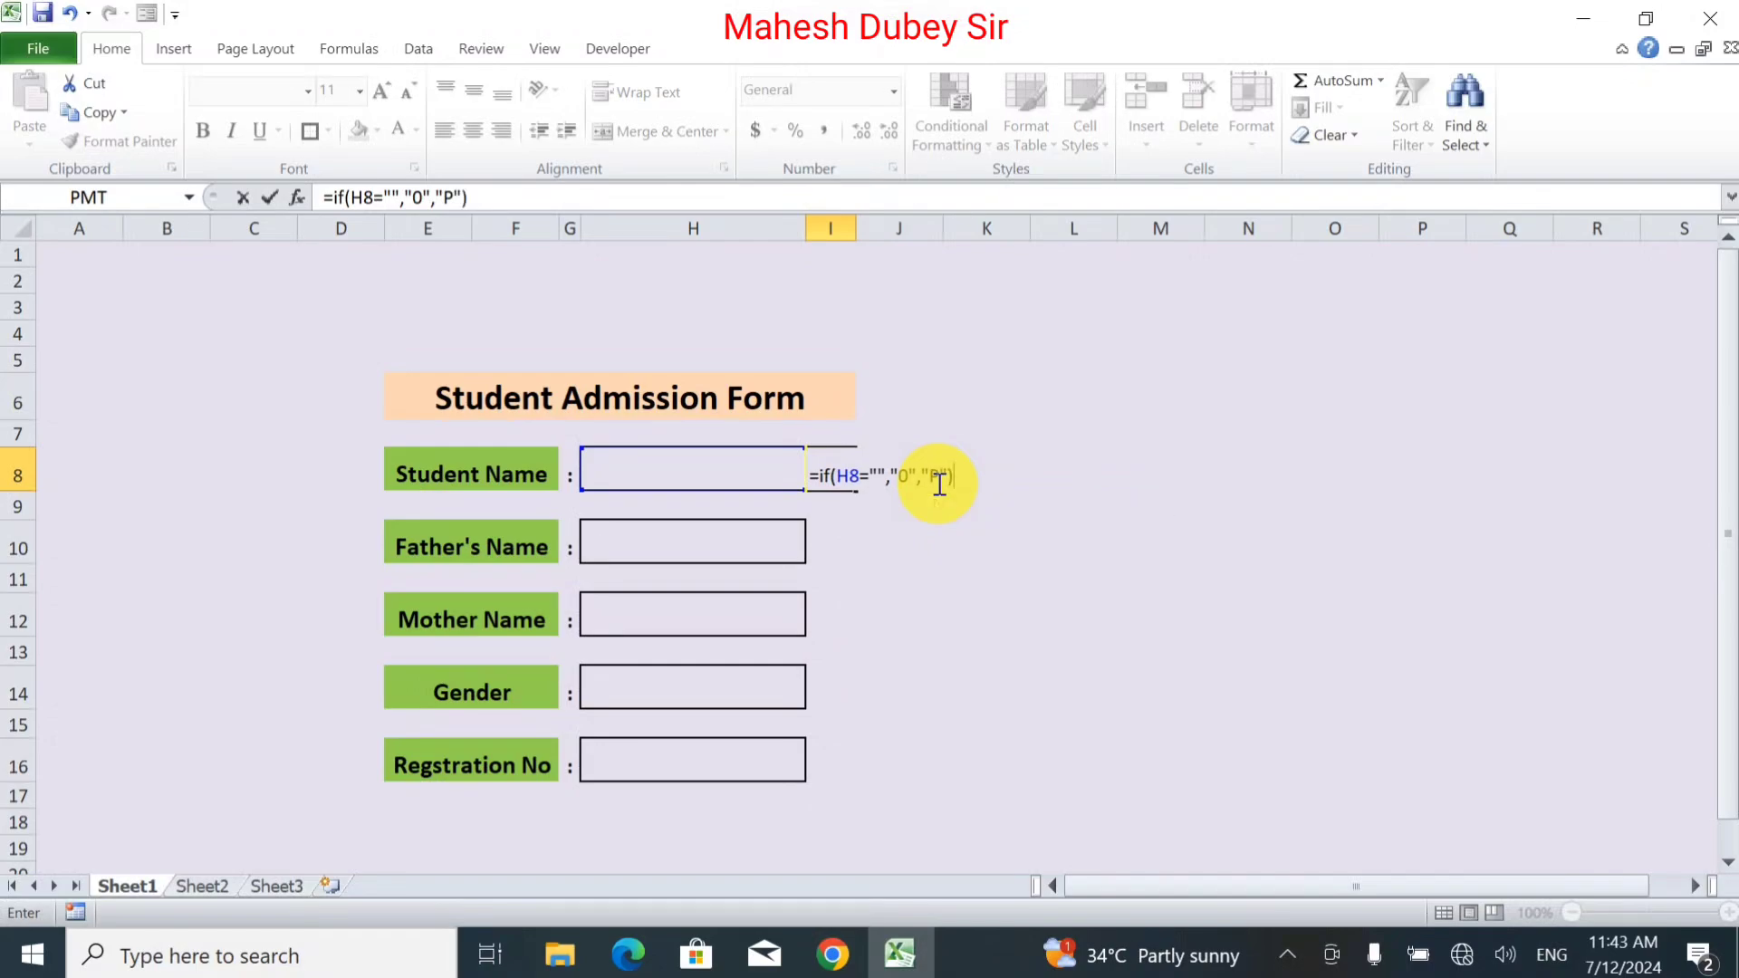
key(Return)
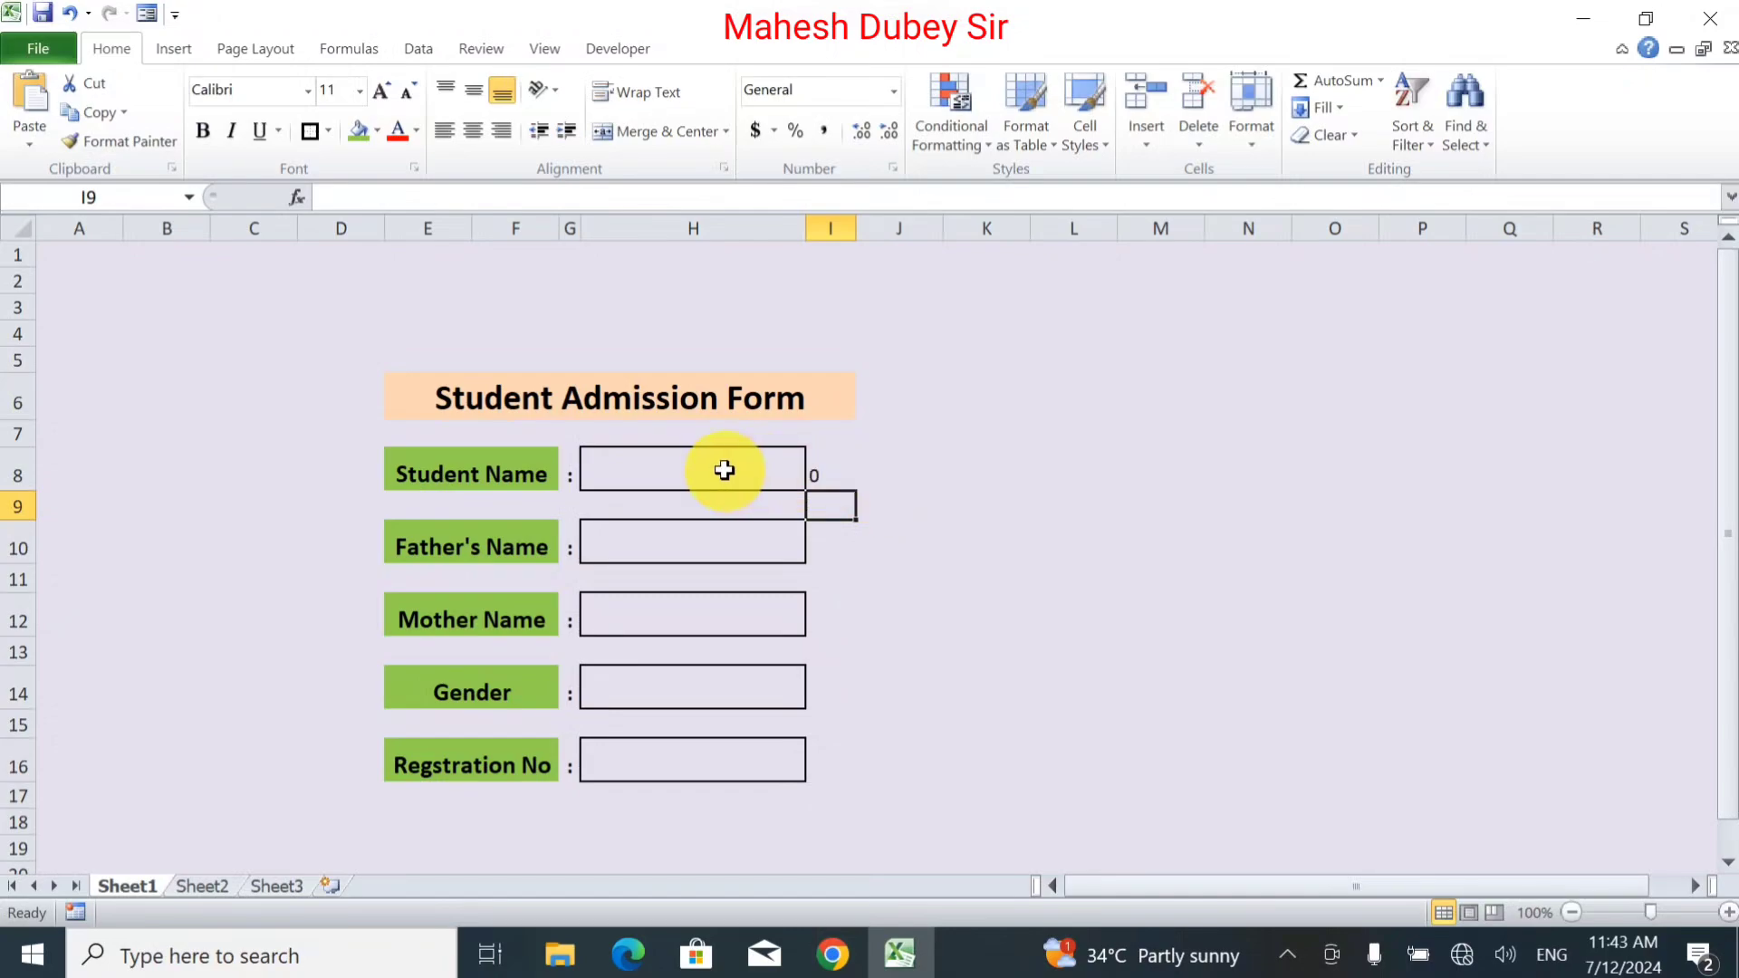
Enter test text 'piiiu' in the Student Name box H8, then select I8 to check its result.
click(724, 471)
text(pi)
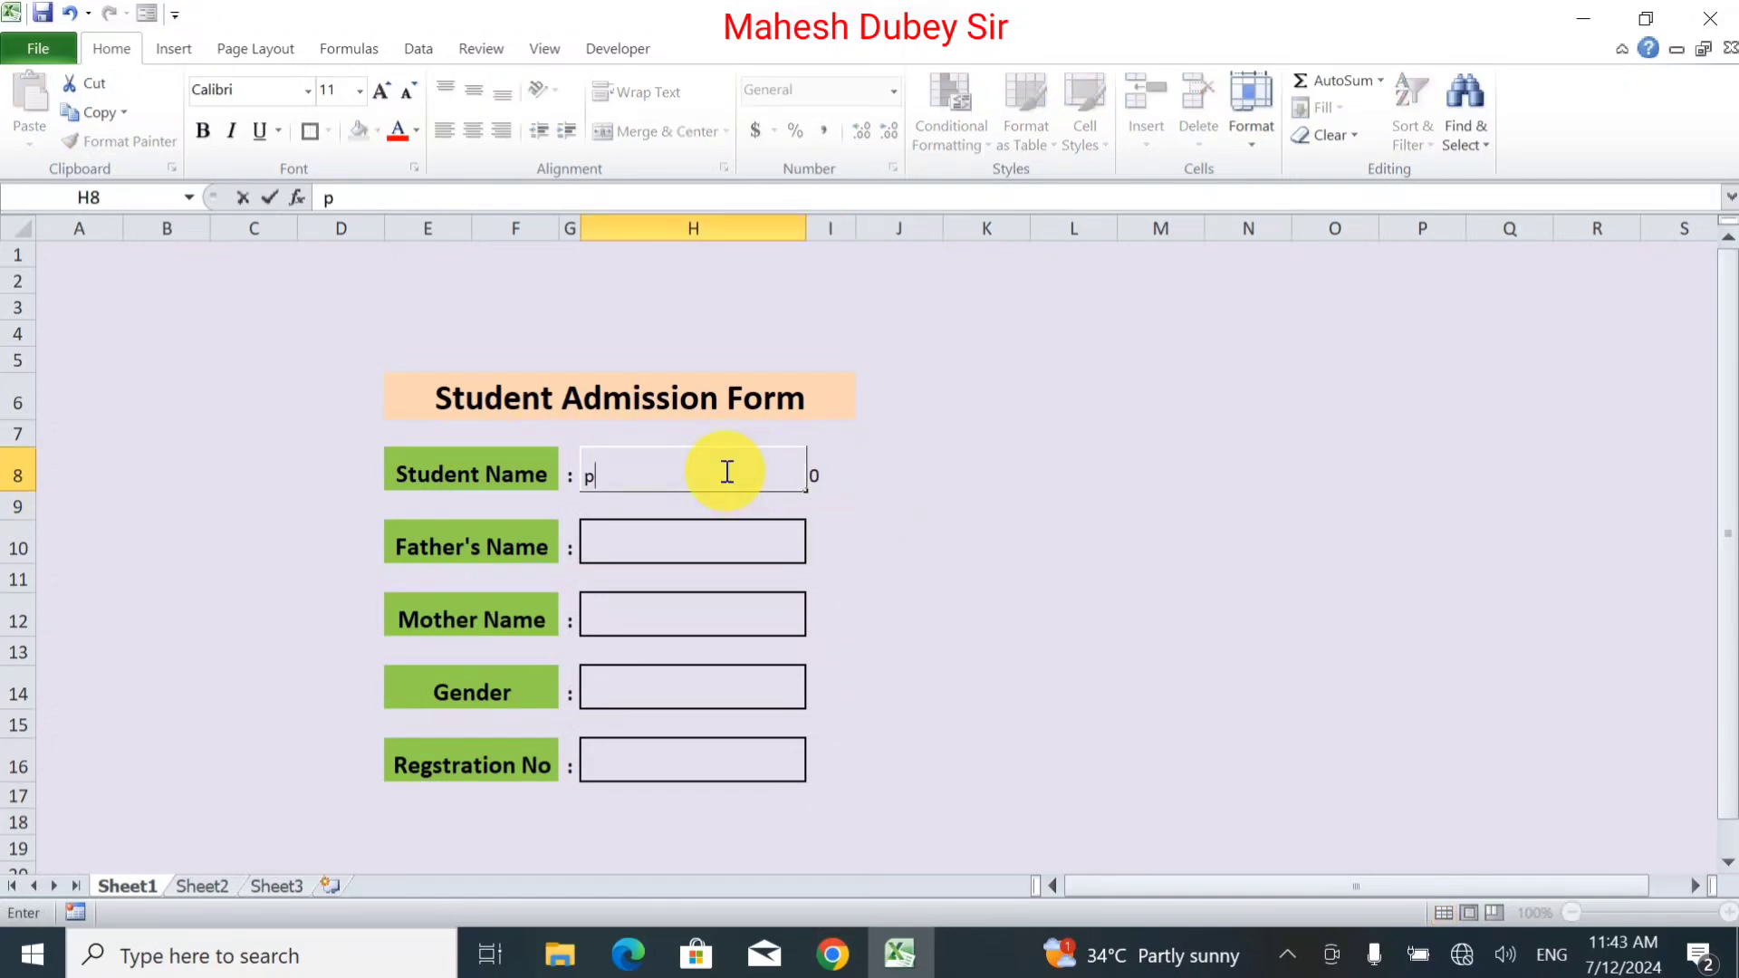
text(iiu)
key(Return)
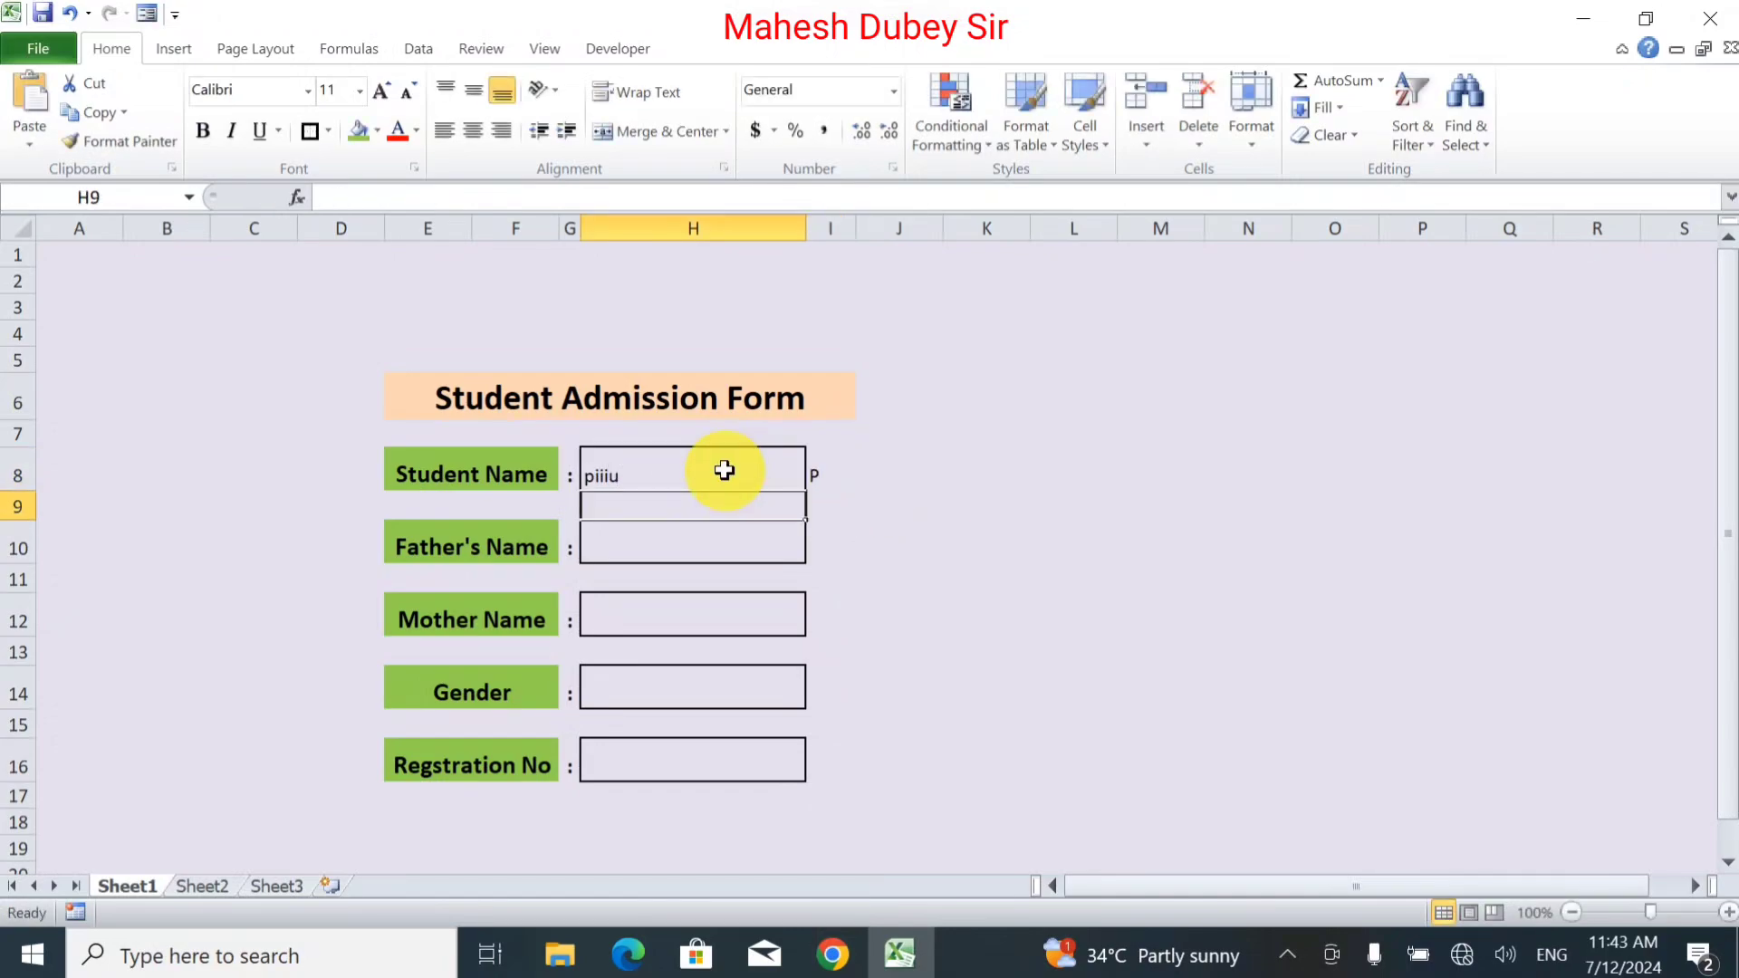
click(831, 474)
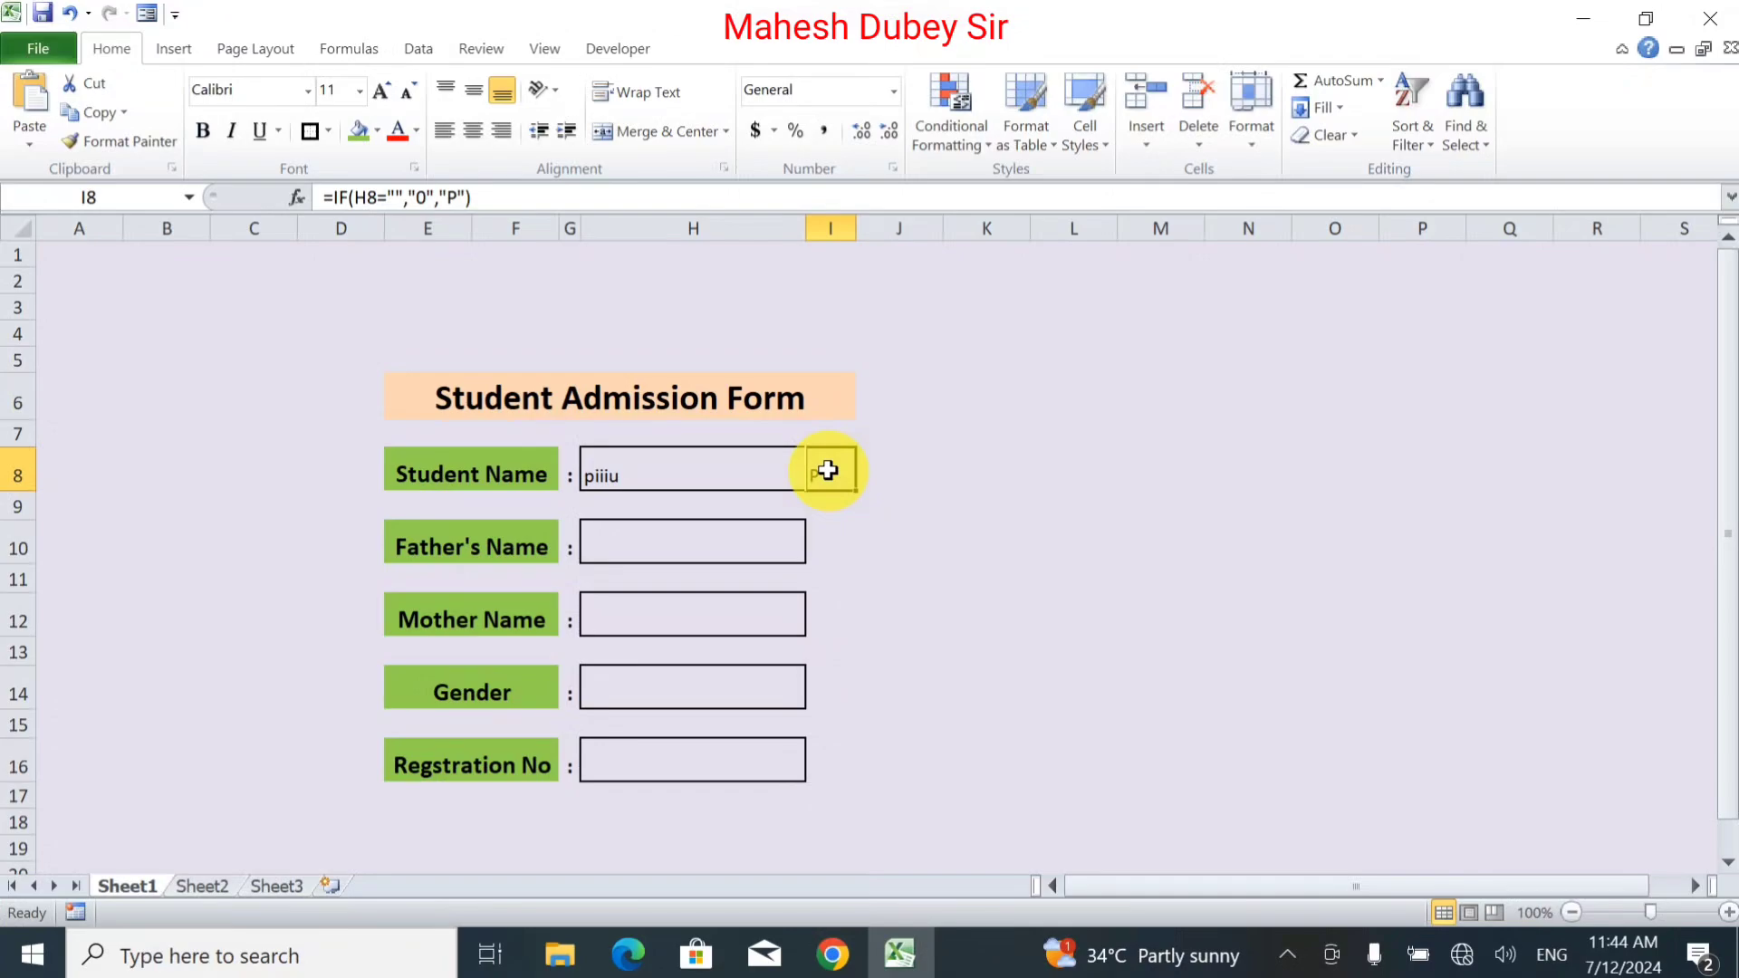
Discard an accidental edit and re-enter =IF(H8="","0","P") in I8.
drag(492, 198, 302, 192)
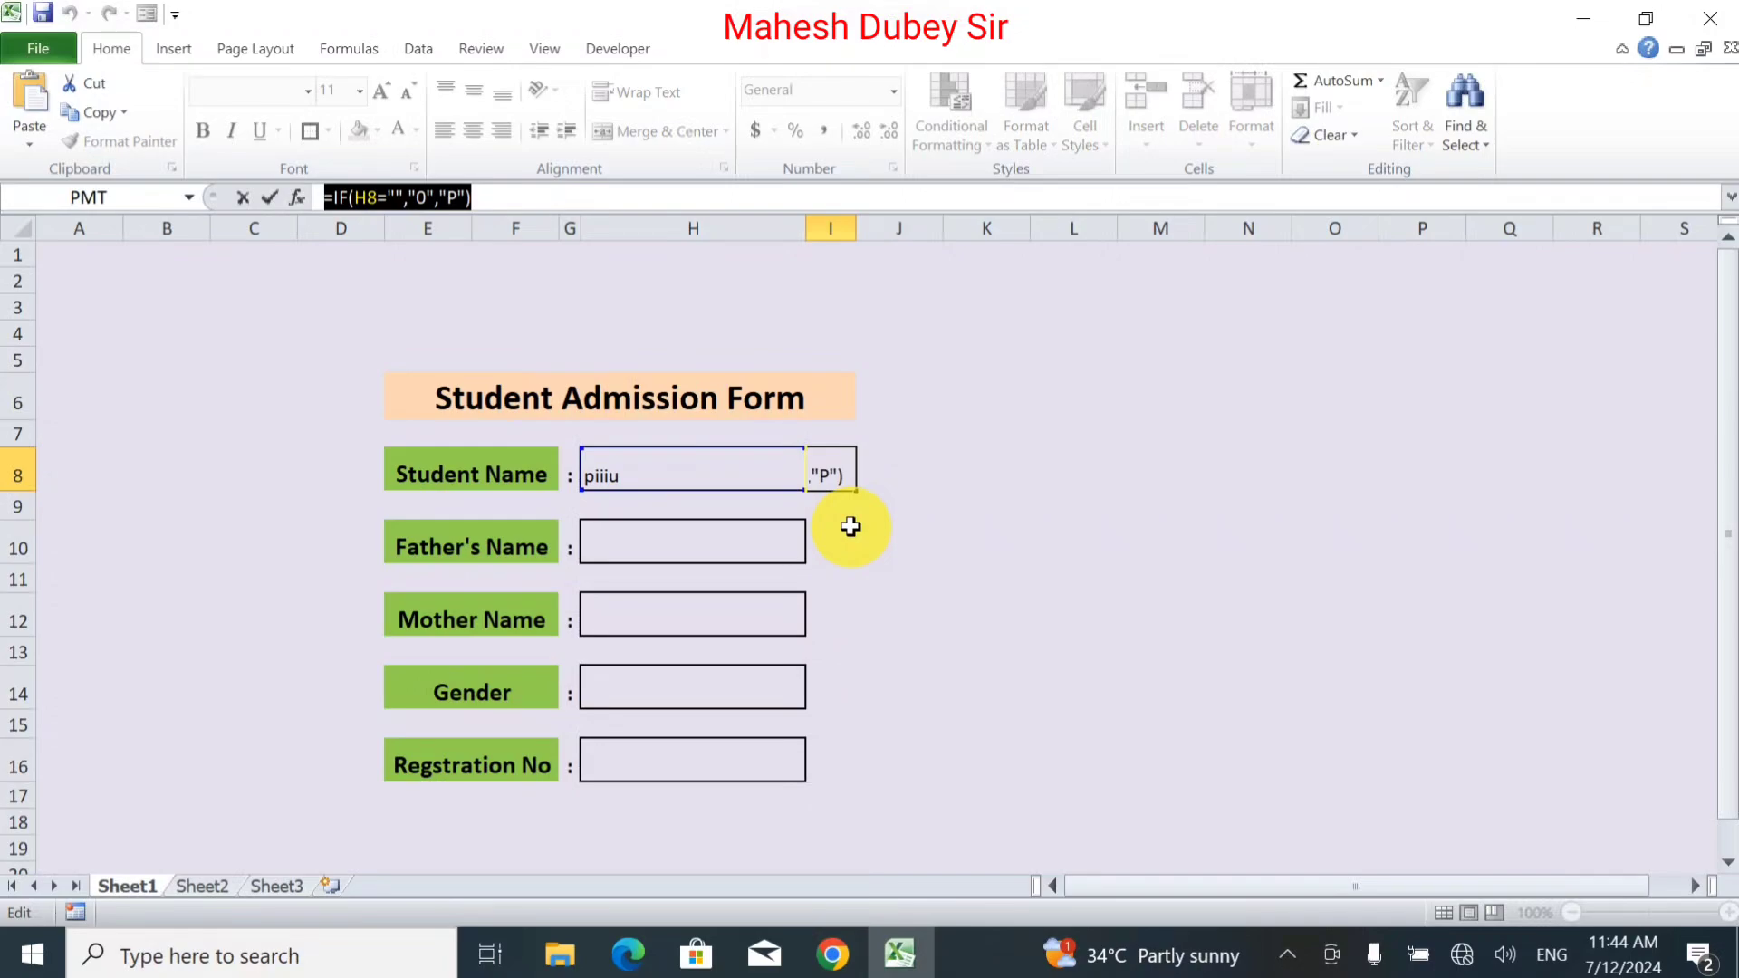
text(=)
click(850, 528)
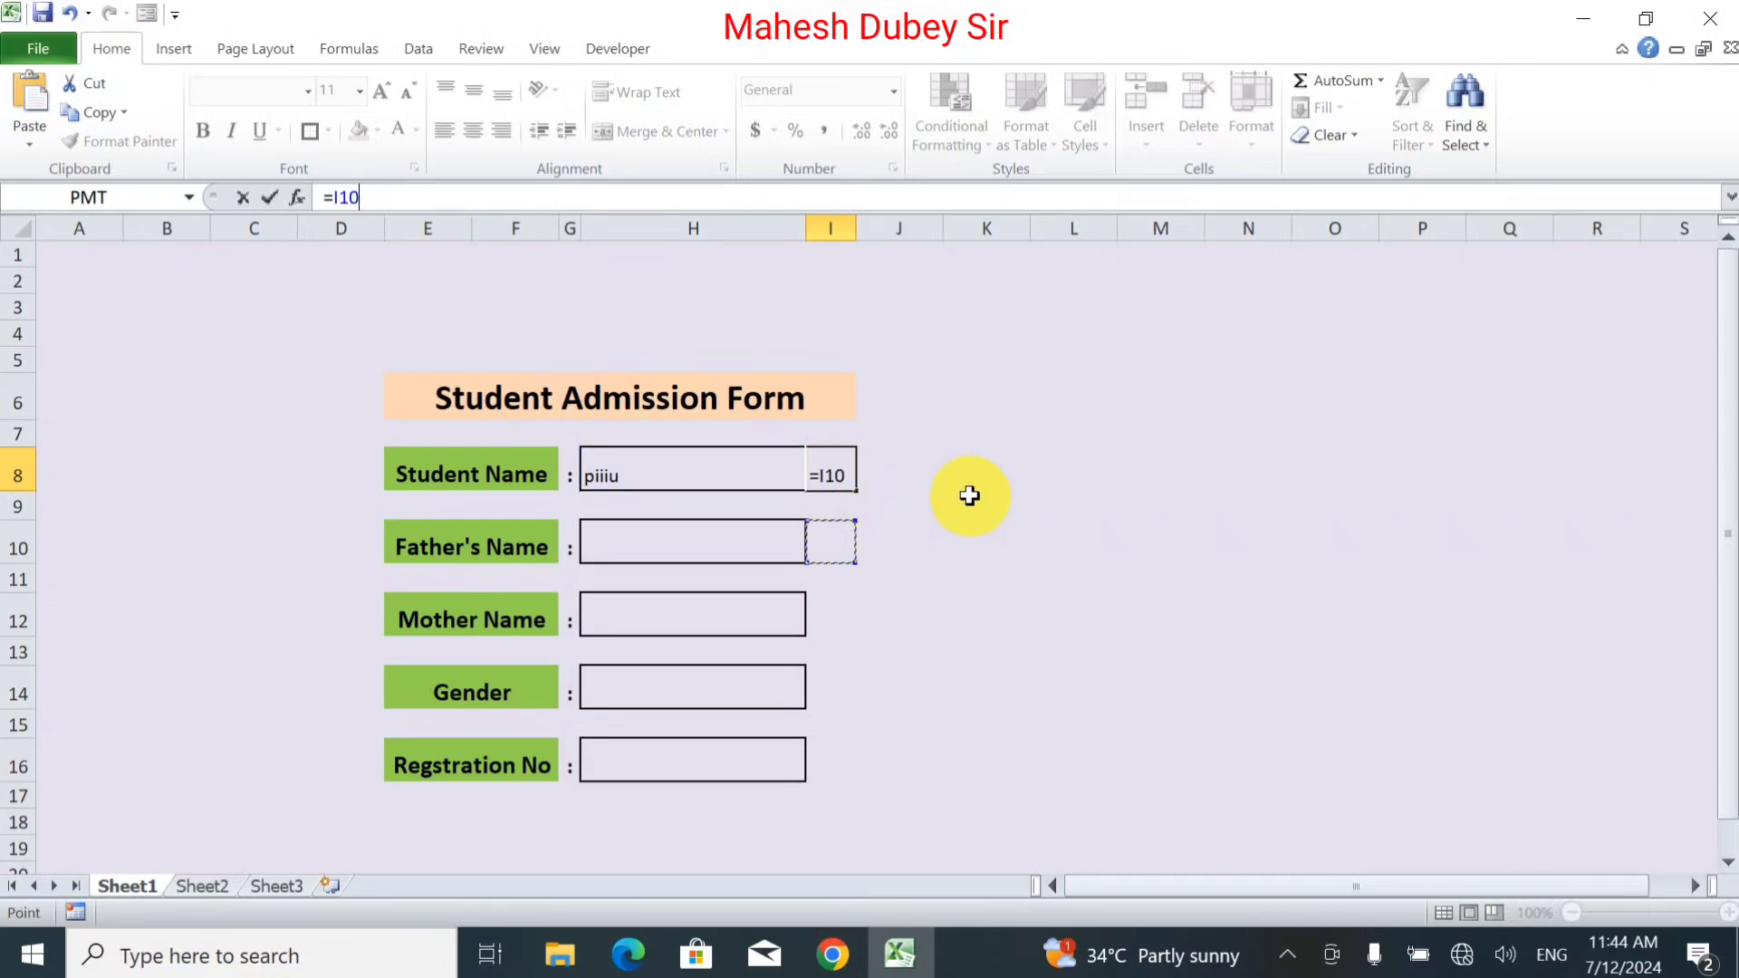
click(967, 500)
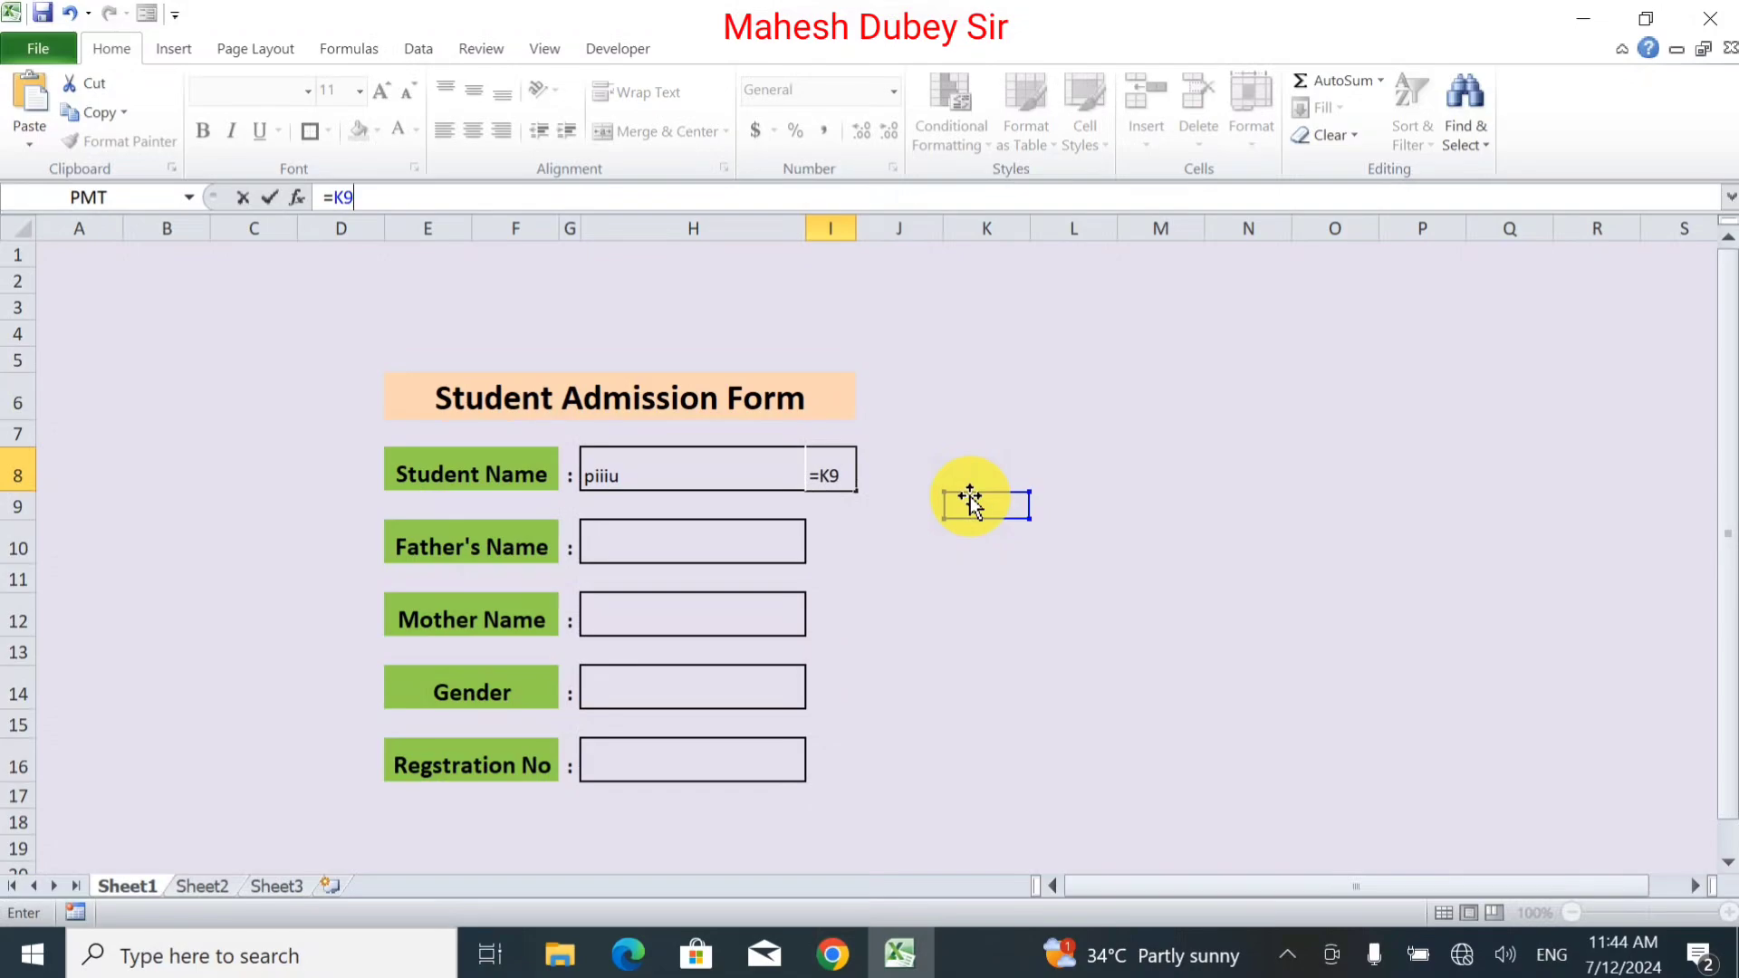
text(s)
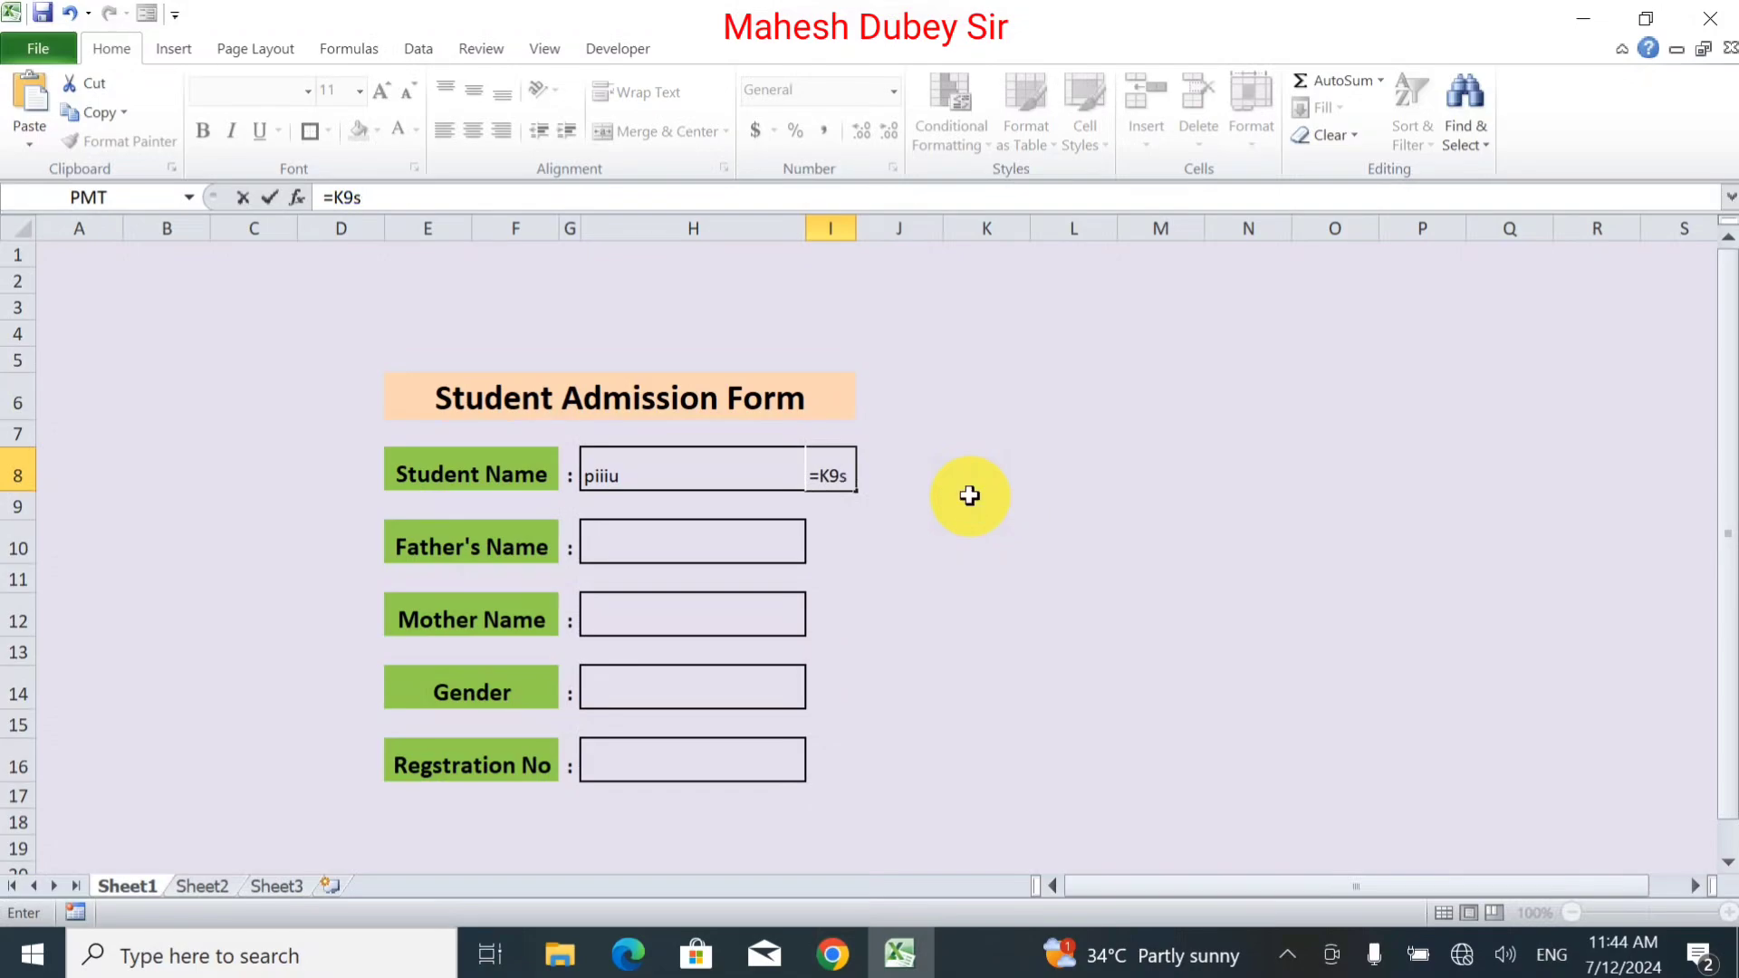
key(BackSpace)
key(BackSpace)
key(BackSpace)
key(BackSpace)
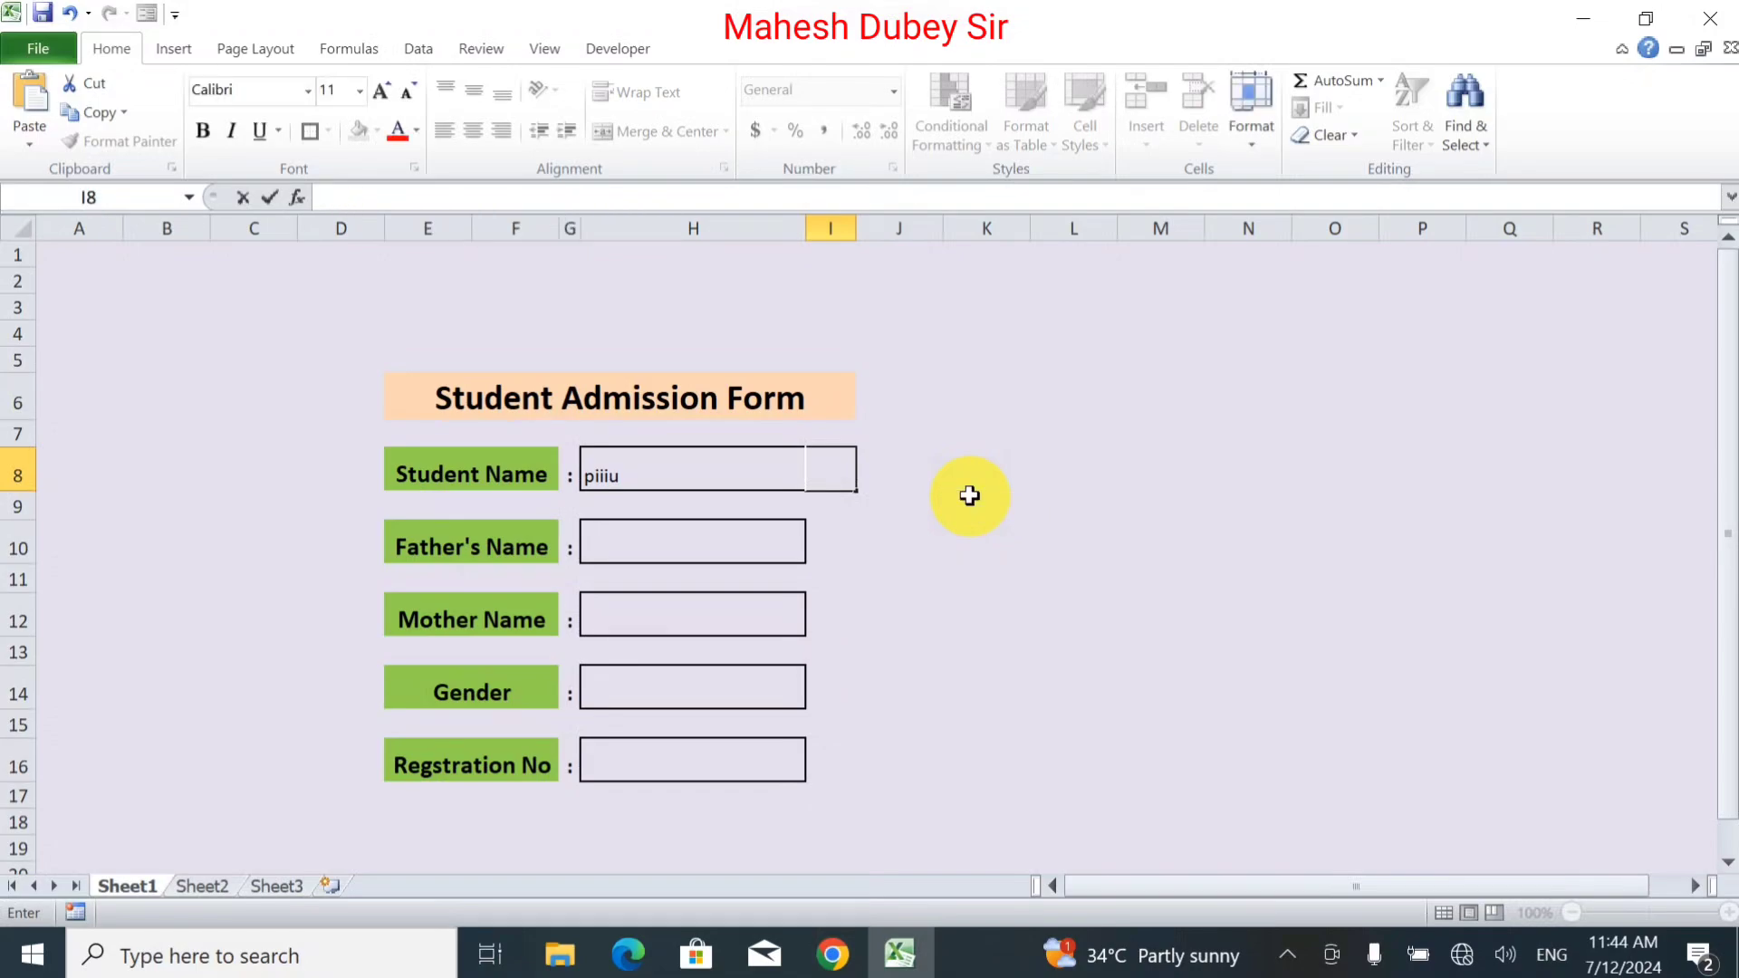
click(969, 495)
click(835, 460)
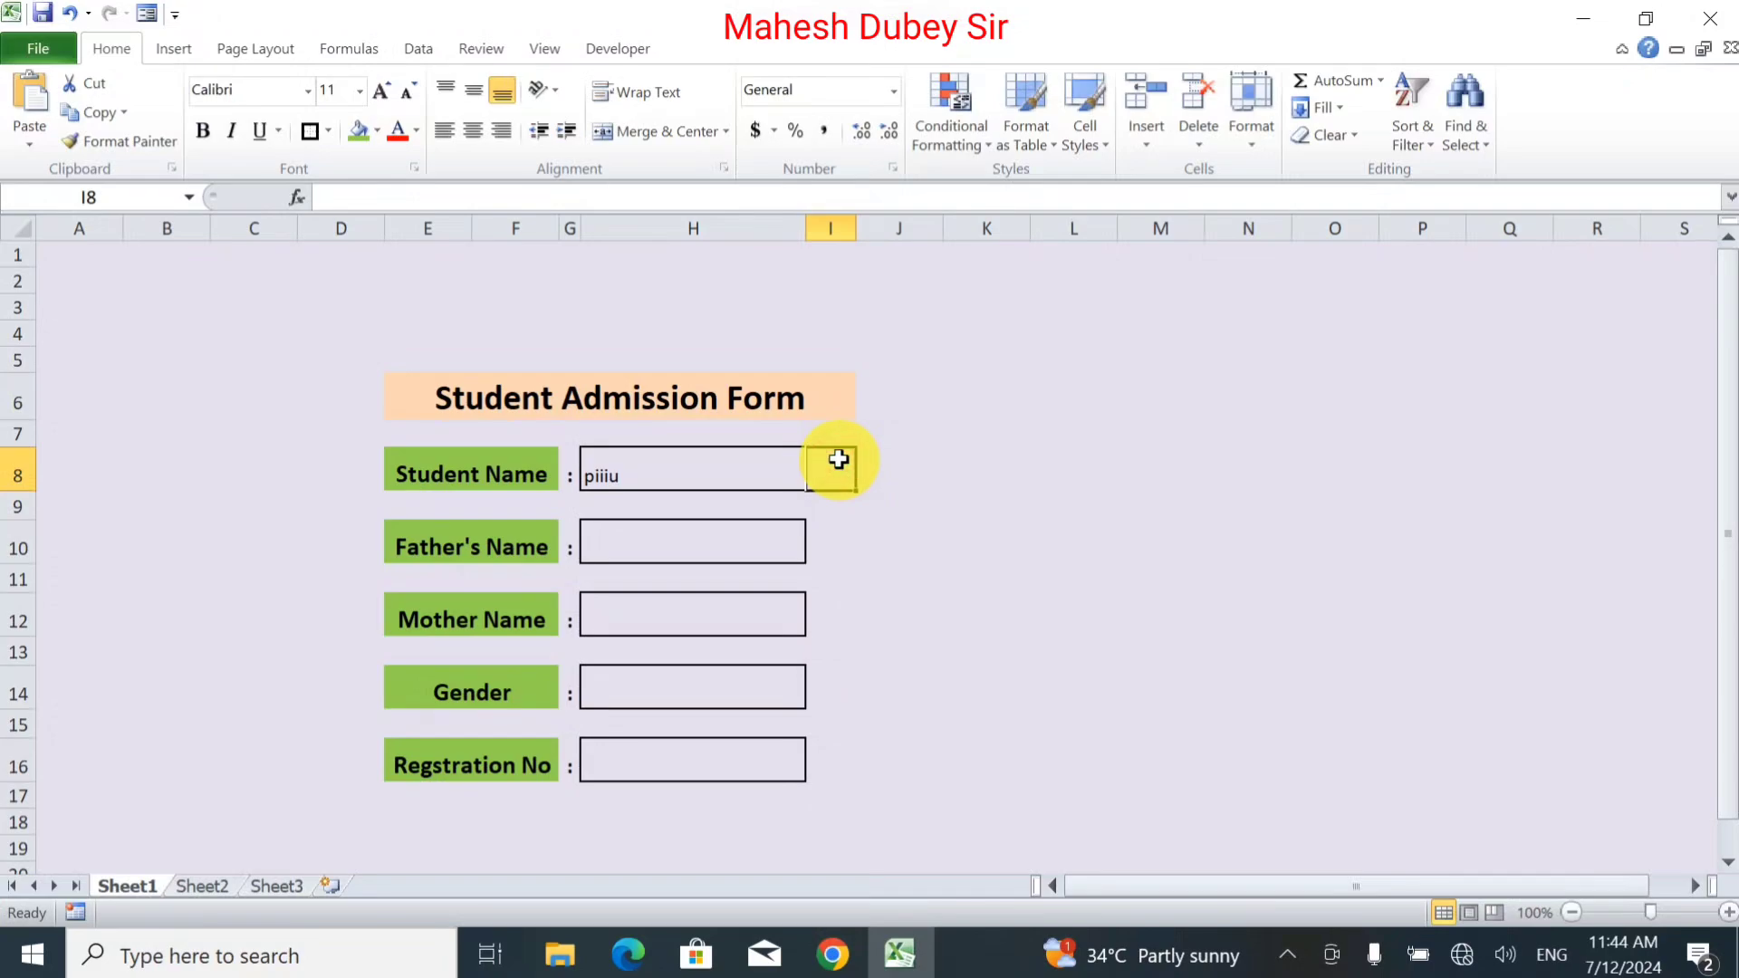
text(=IF(H8="","0","P"))
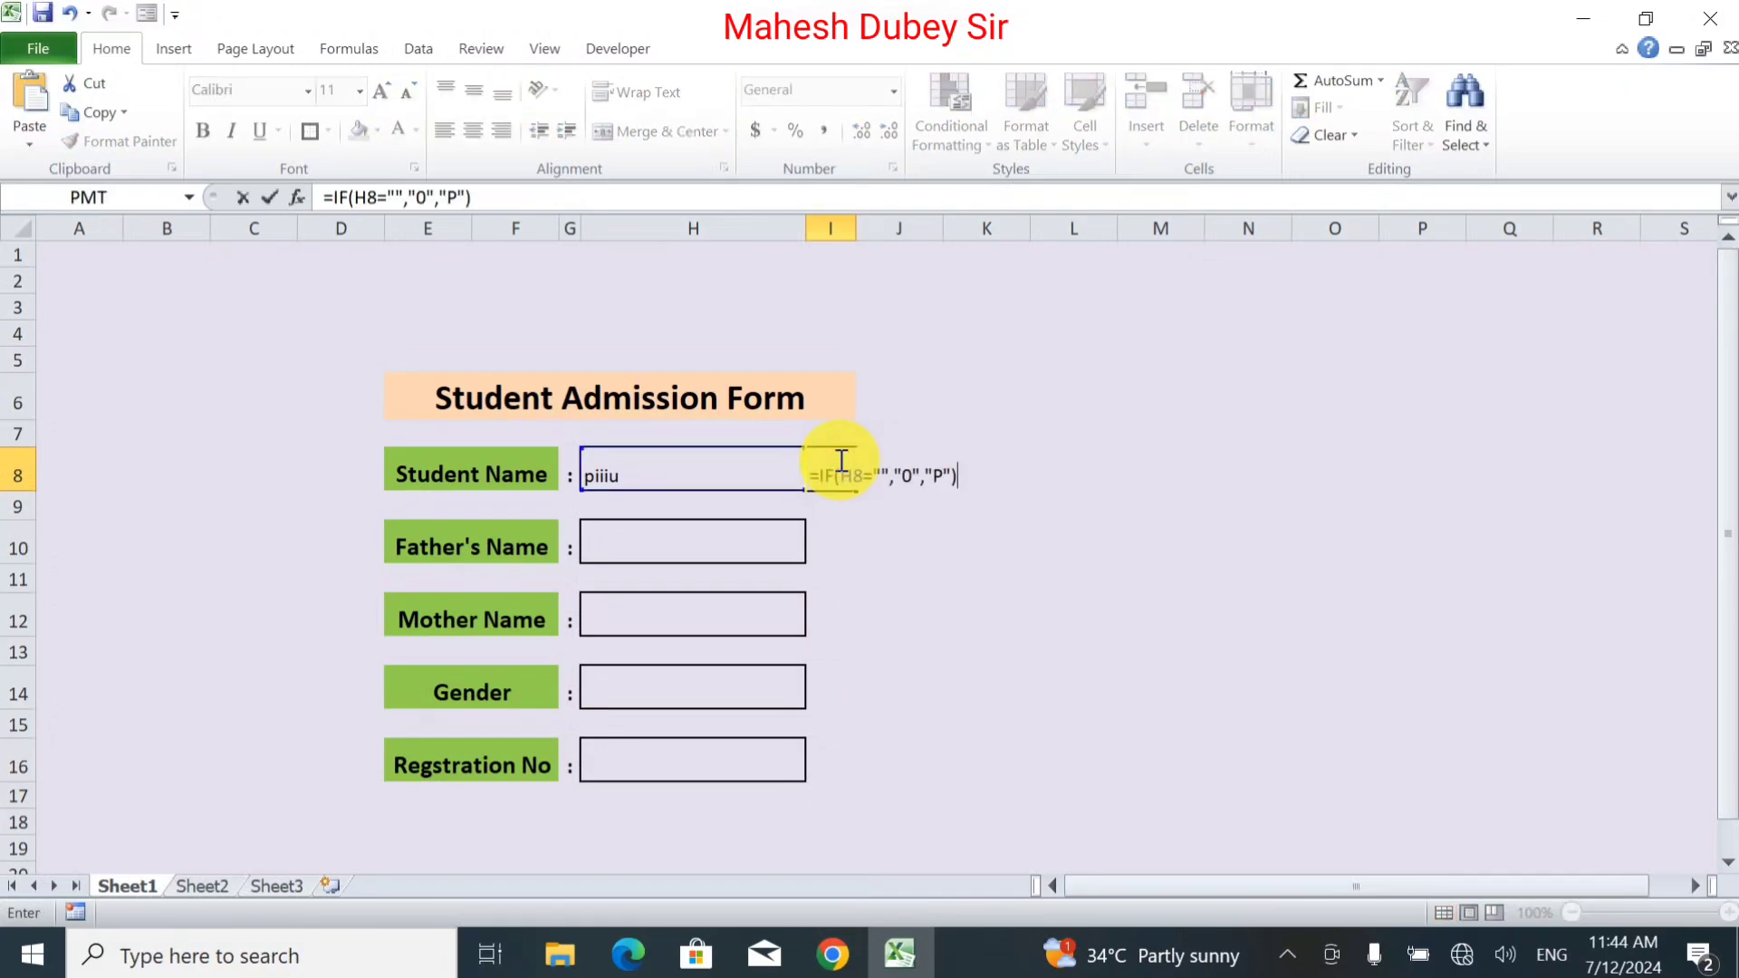
key(Return)
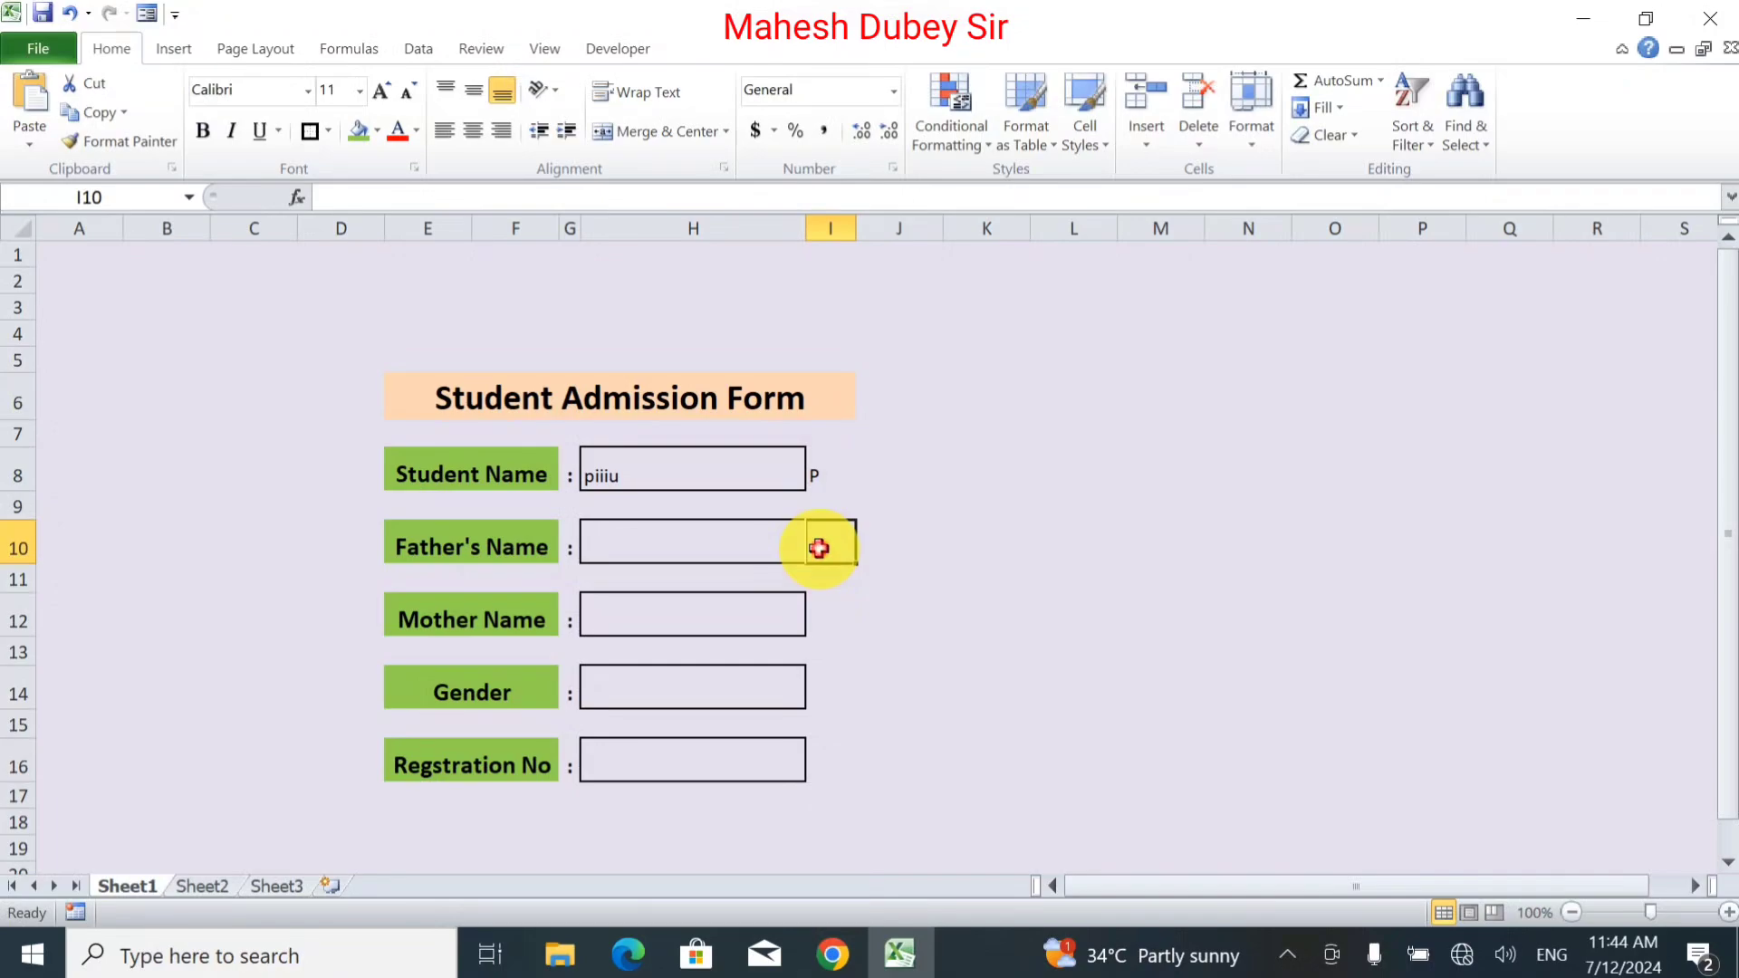
Paste the IF formula into check cells I10 and I12.
text(=IF(H8="","0","P"))
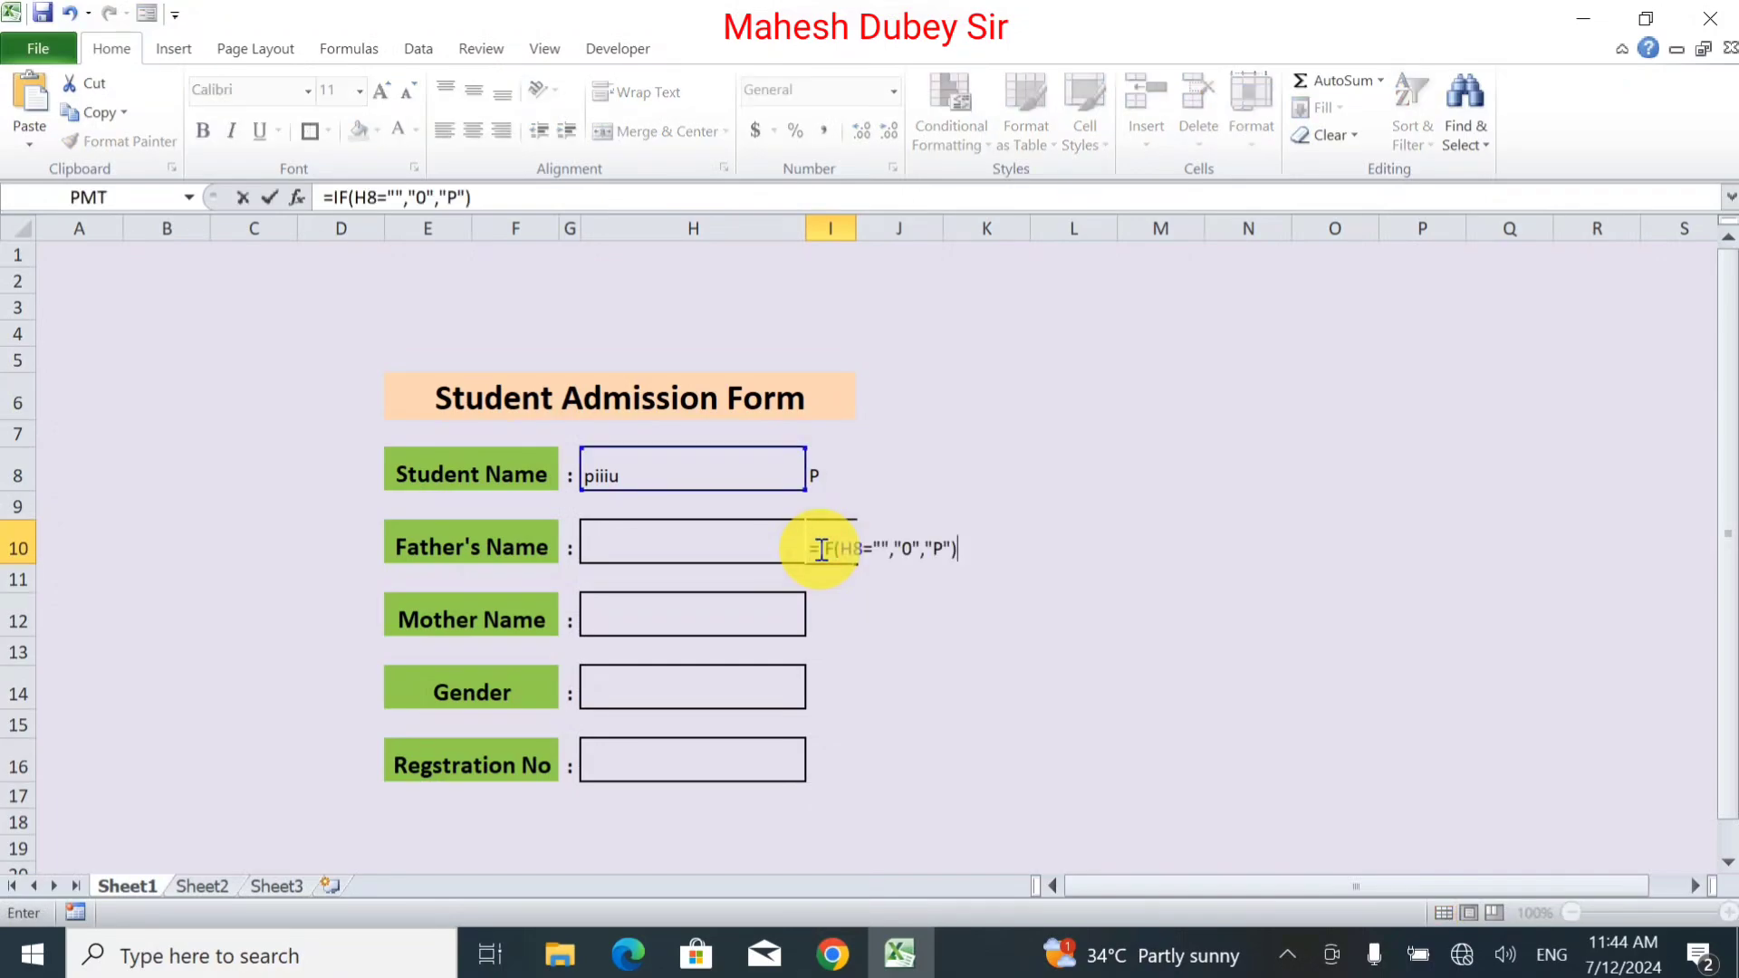
key(Return)
key(Down)
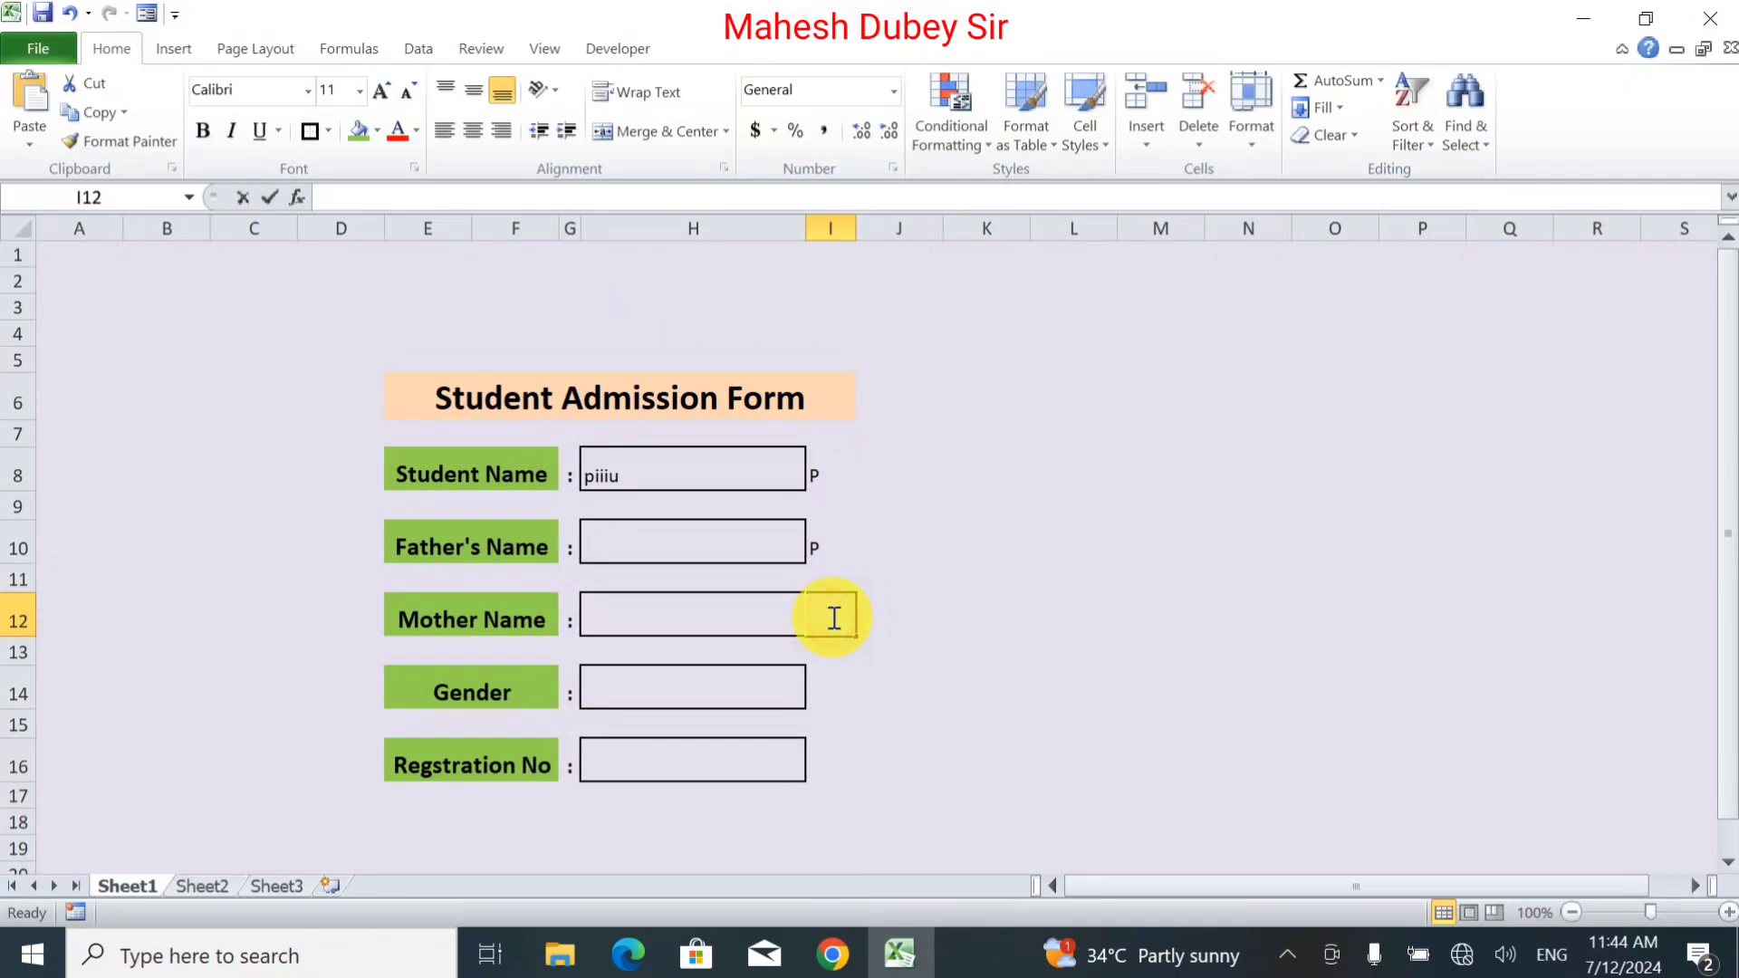
double_click(833, 616)
text(=IF(H8="","0","P"))
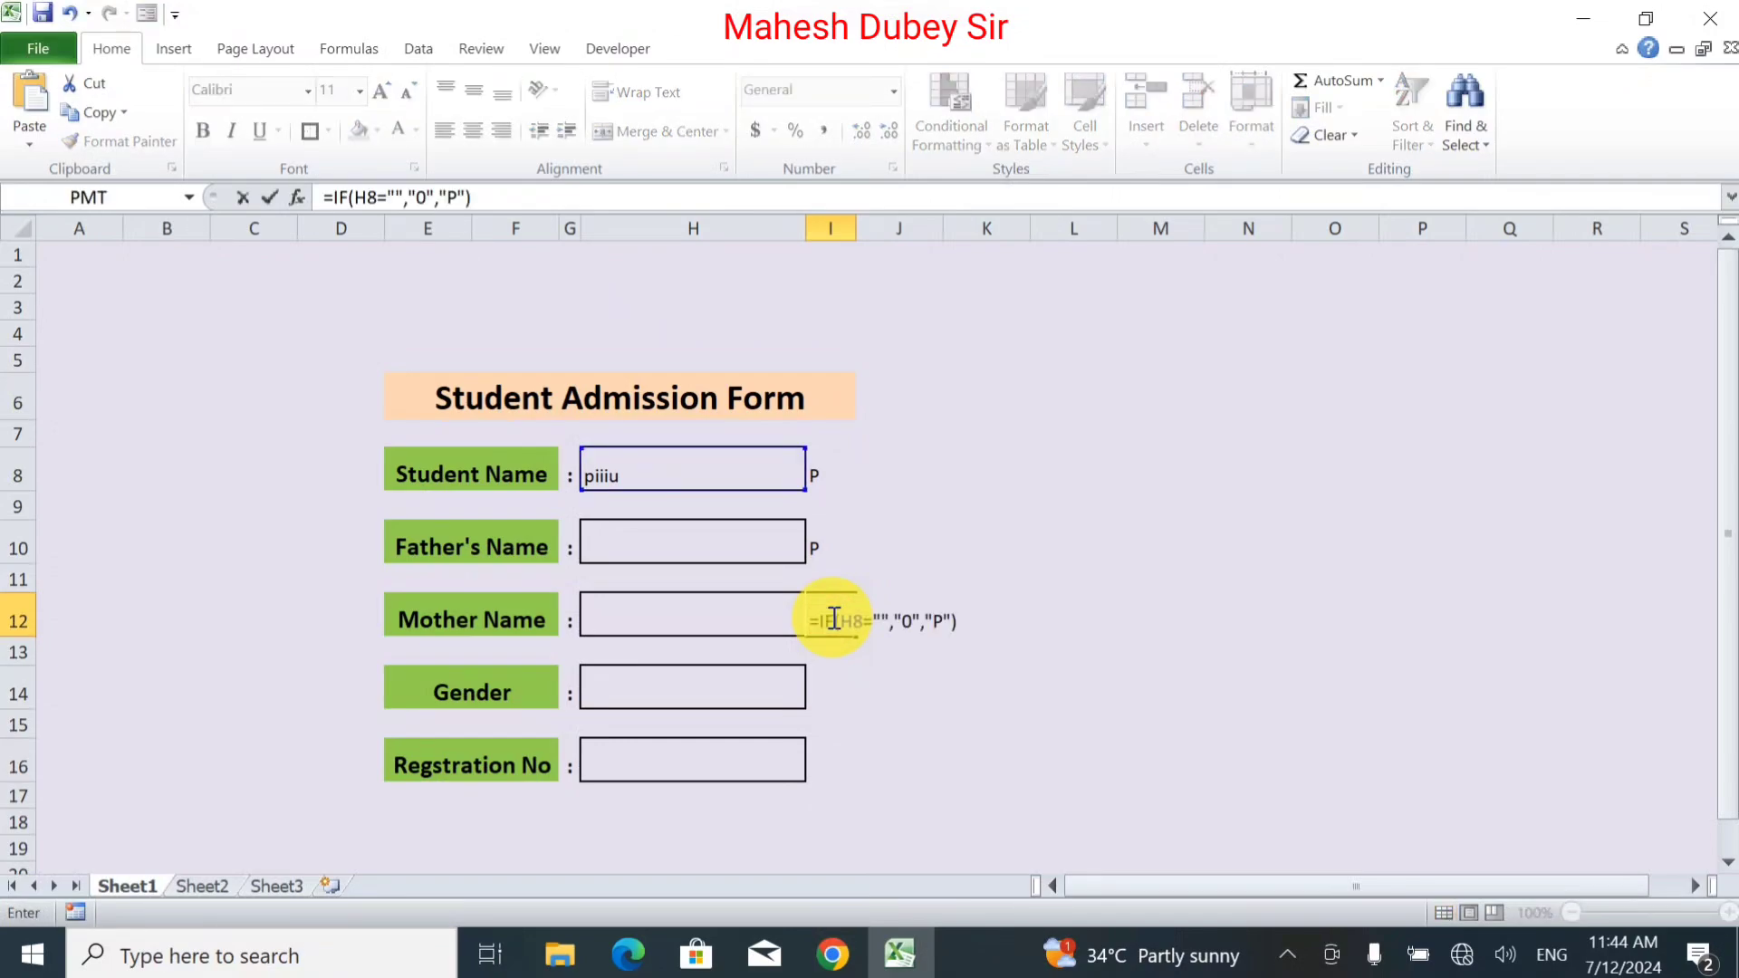
key(Return)
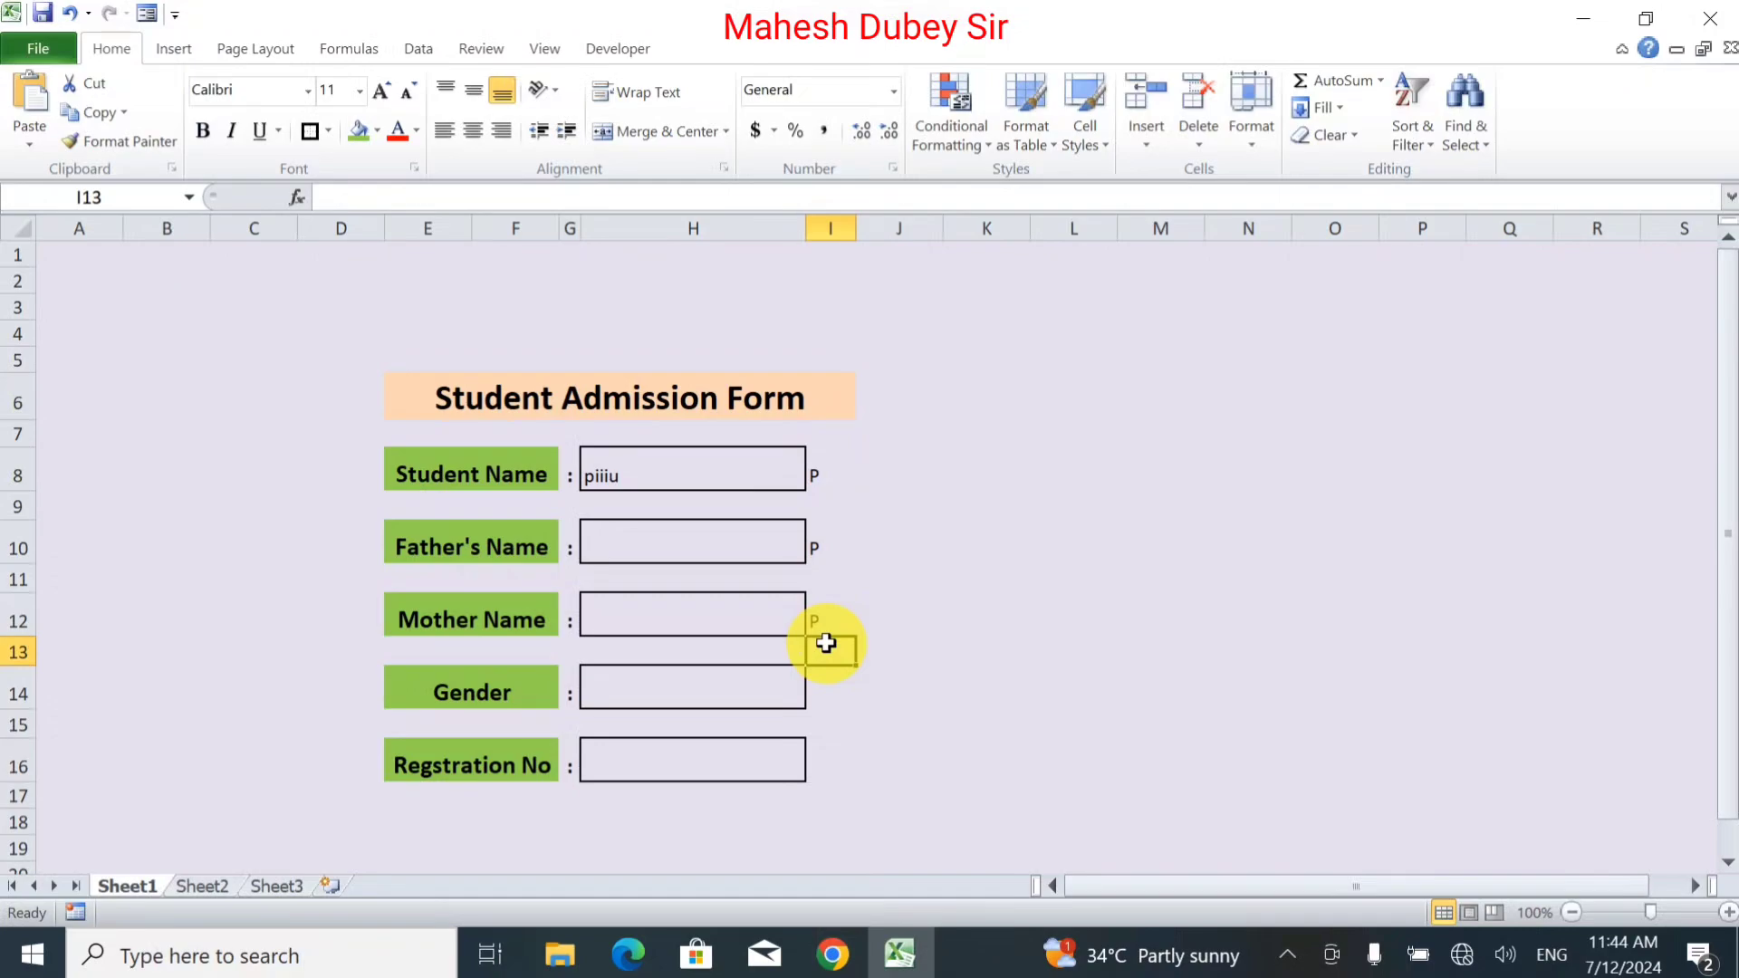
click(827, 617)
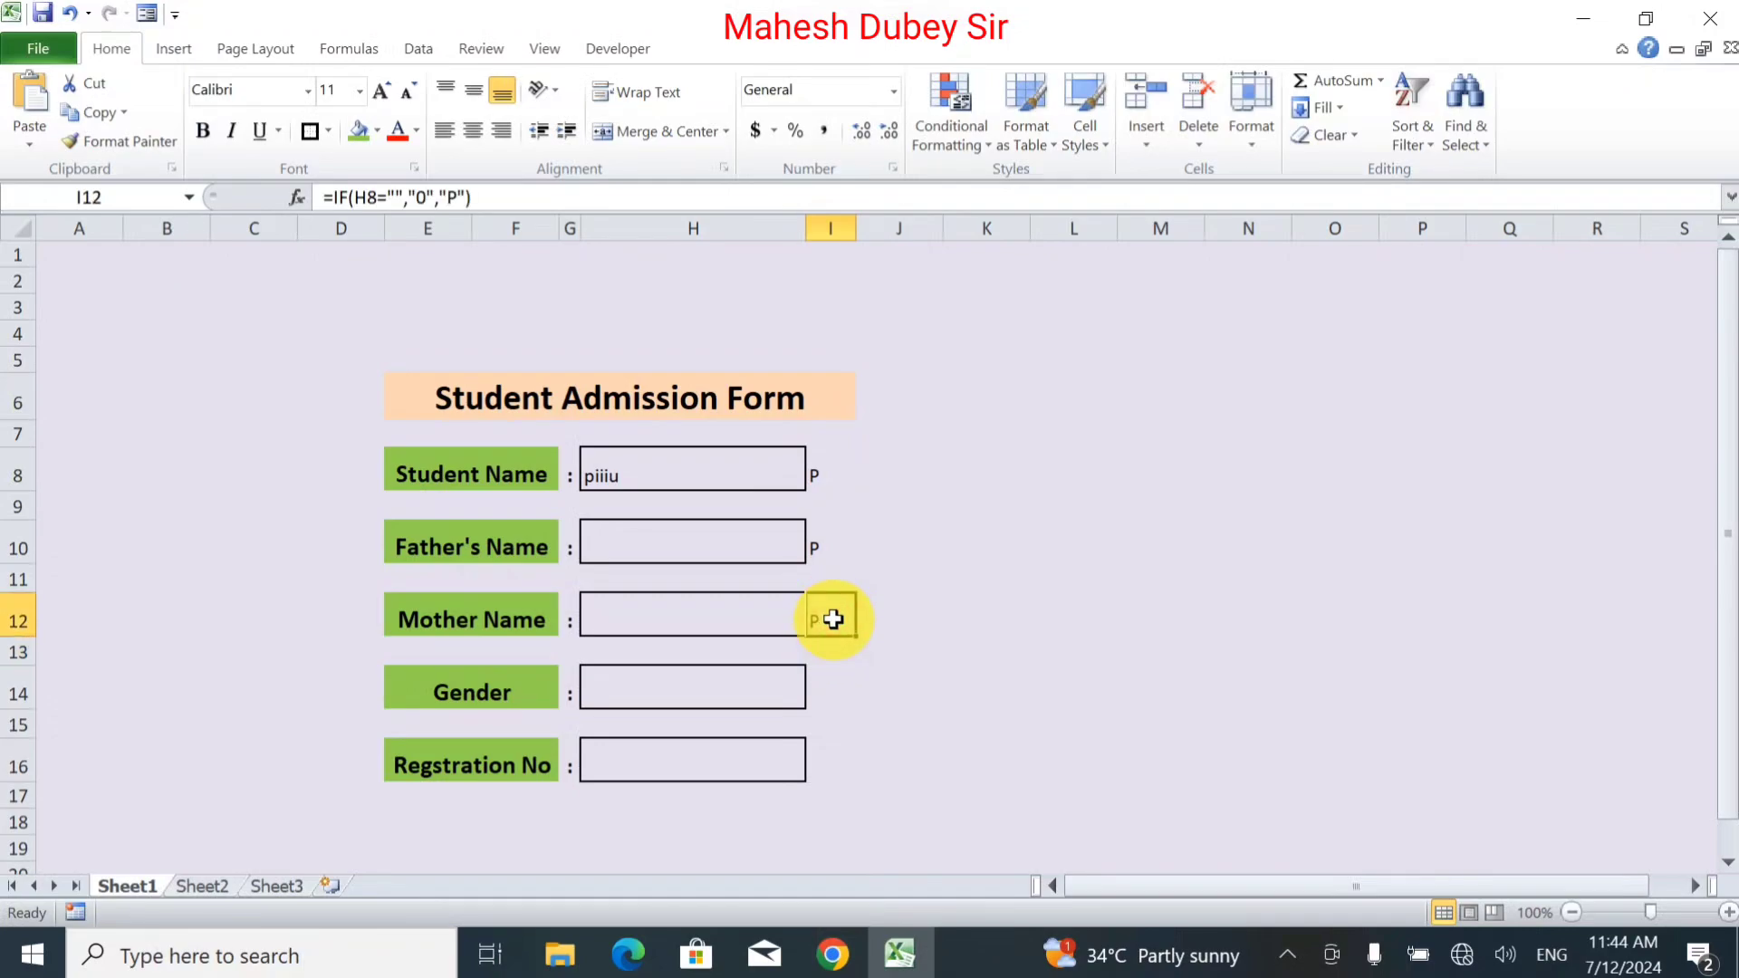
Change the H8 references in the I10 and I12 formulas to H10 and H12.
click(818, 535)
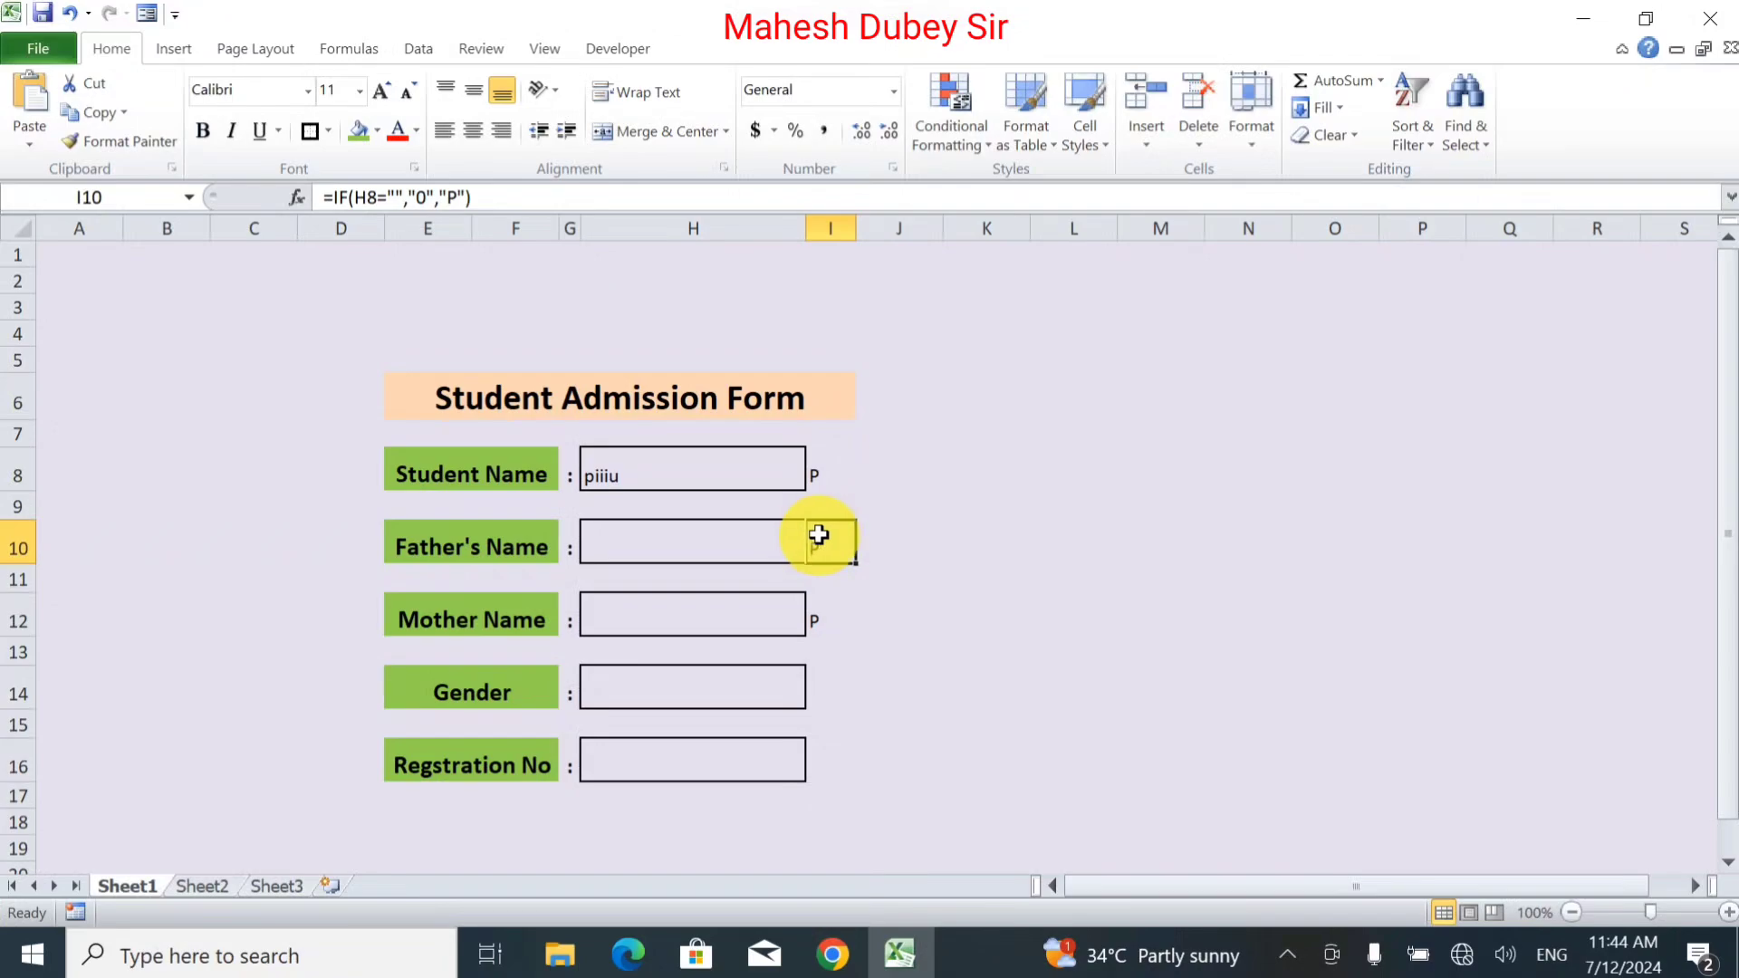
double_click(819, 535)
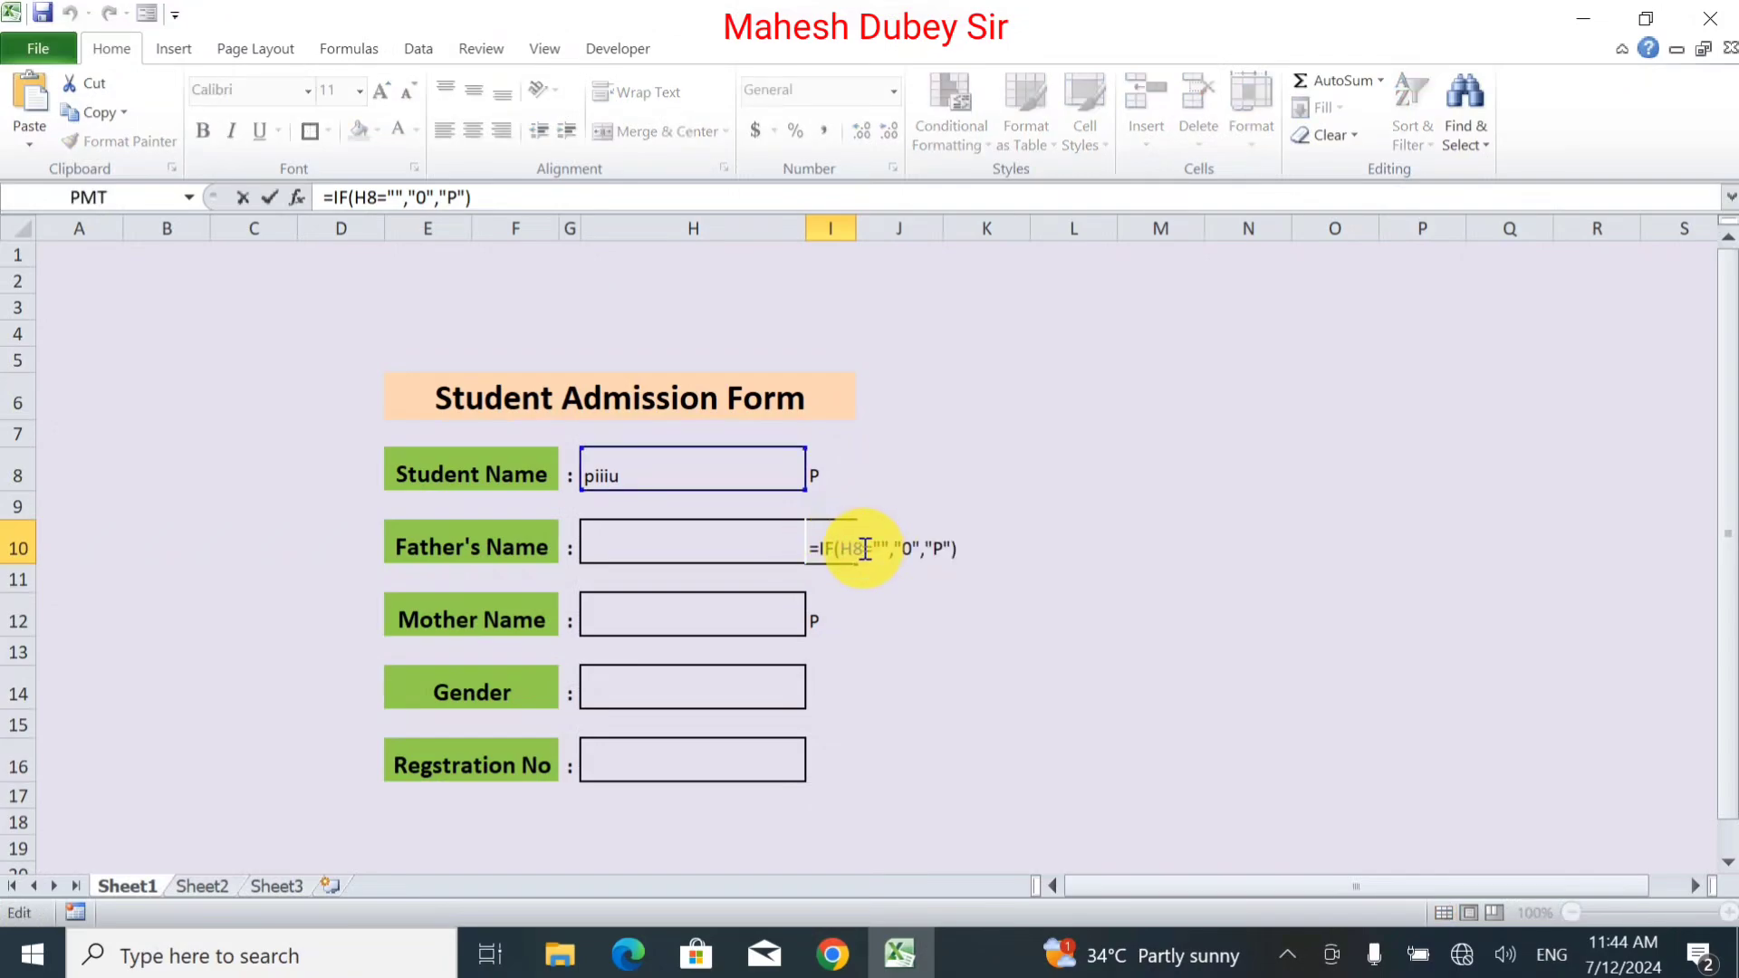
double_click(848, 548)
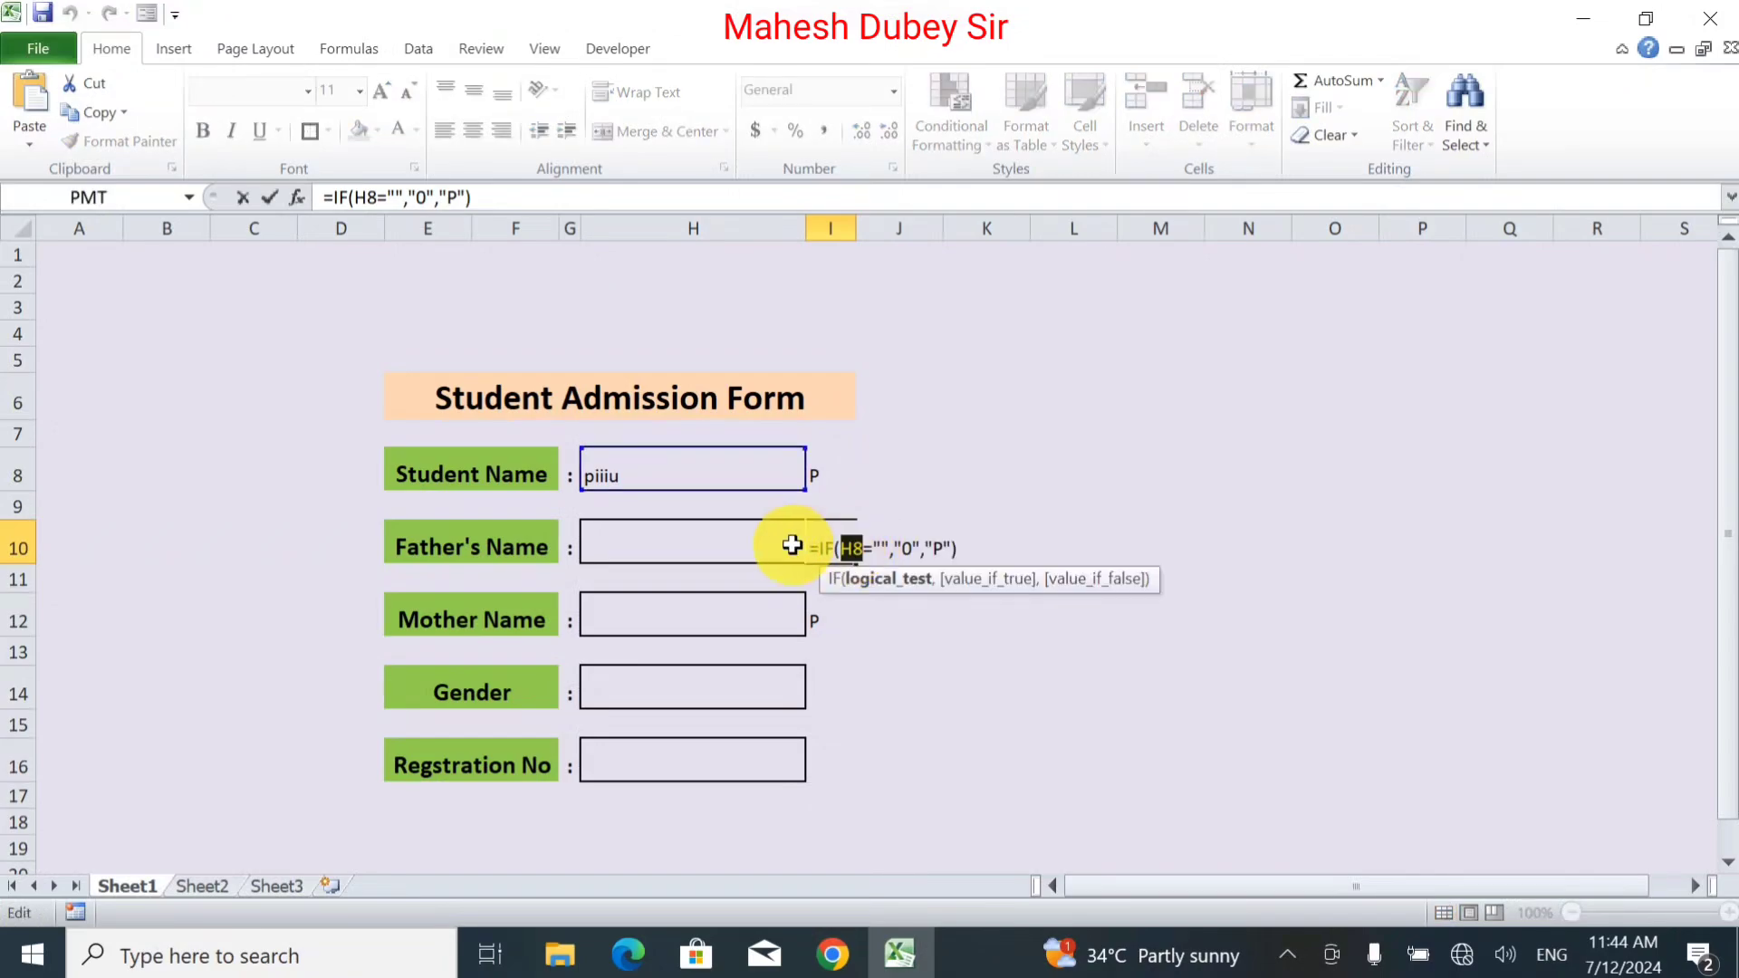
click(748, 541)
key(Return)
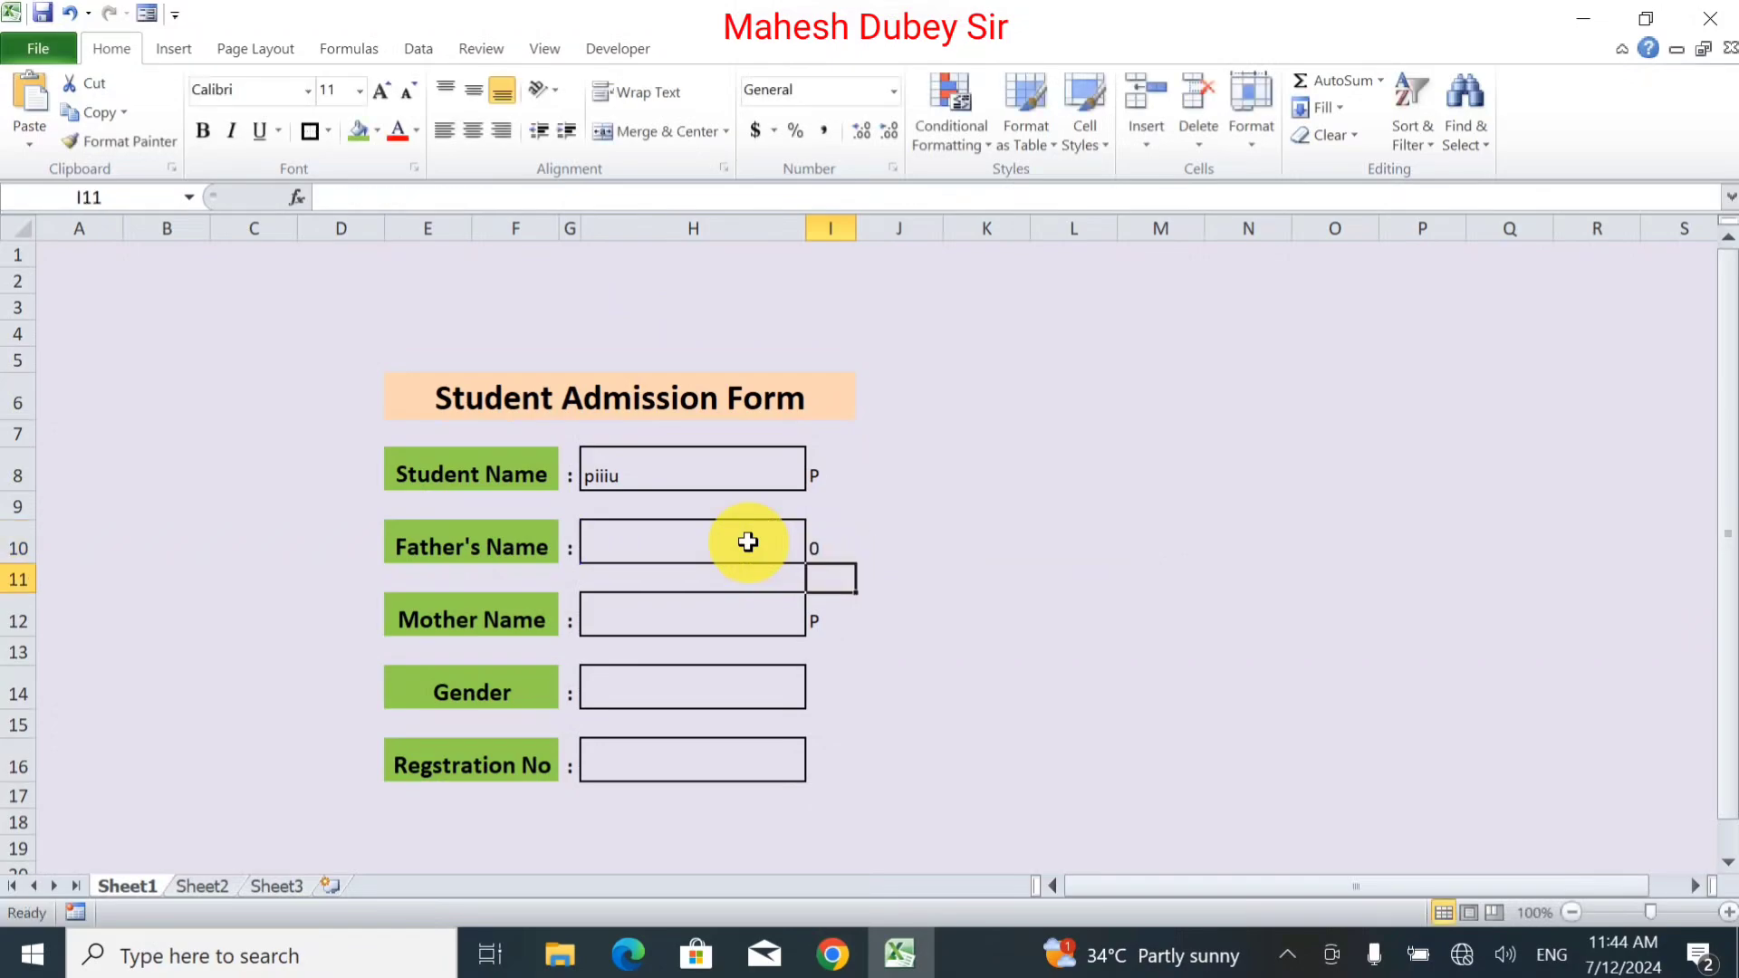
click(826, 615)
double_click(826, 615)
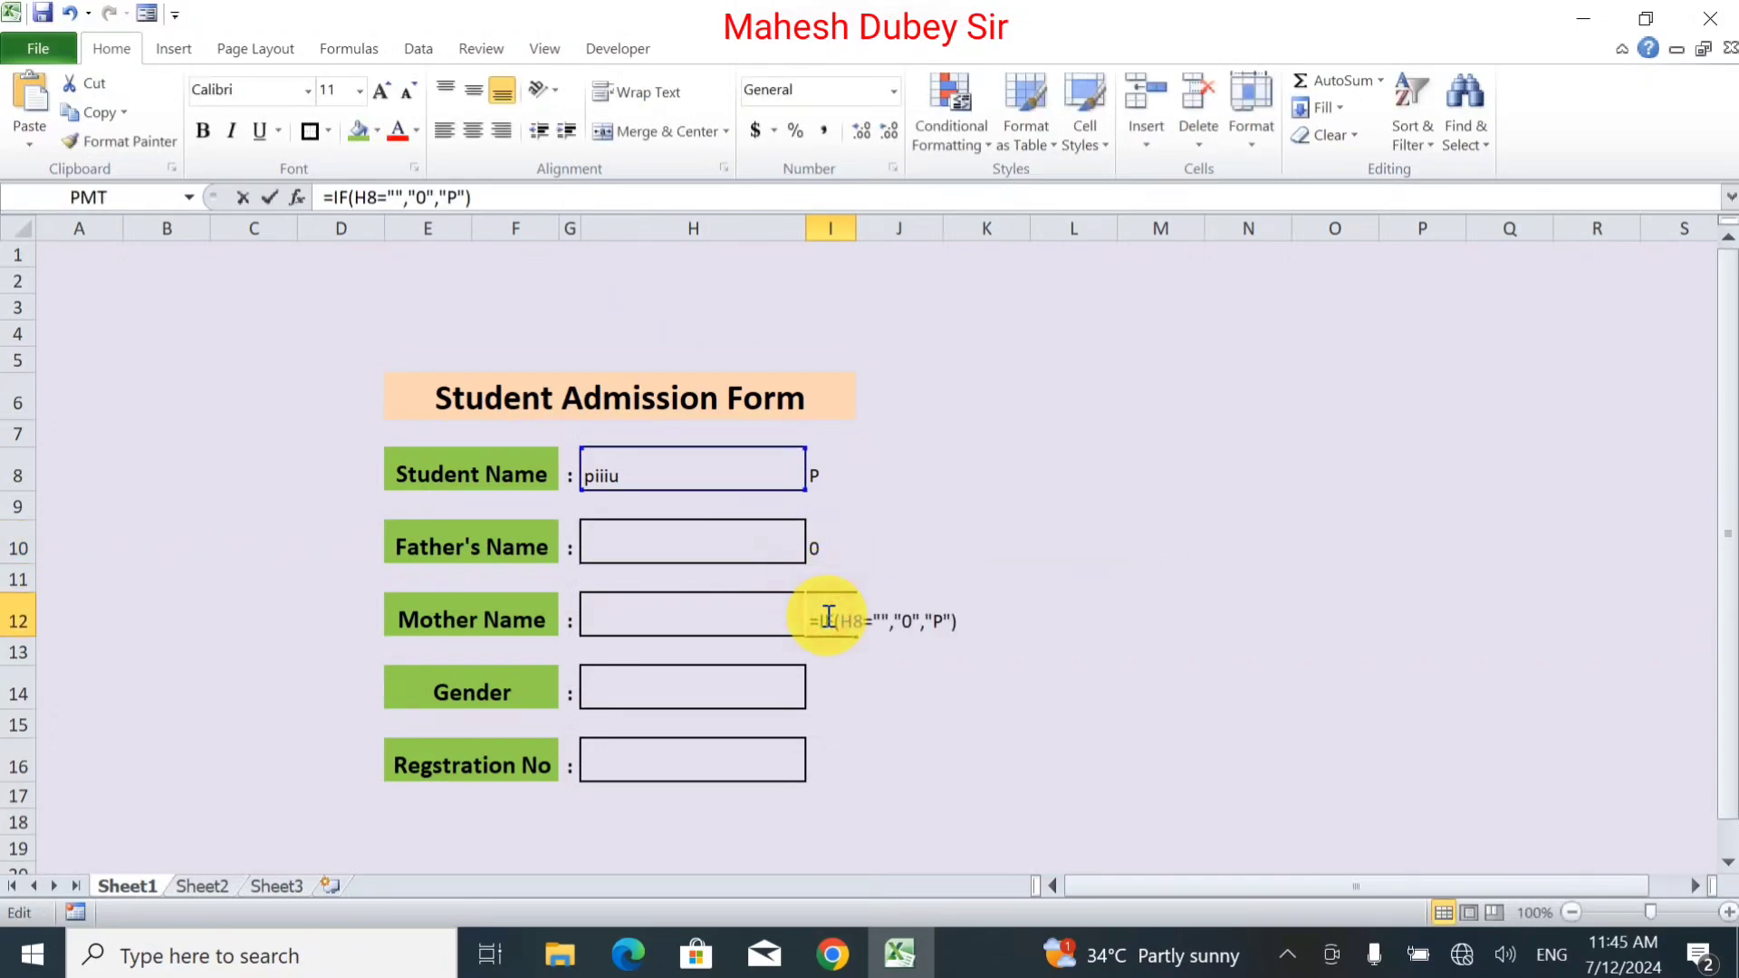
double_click(860, 618)
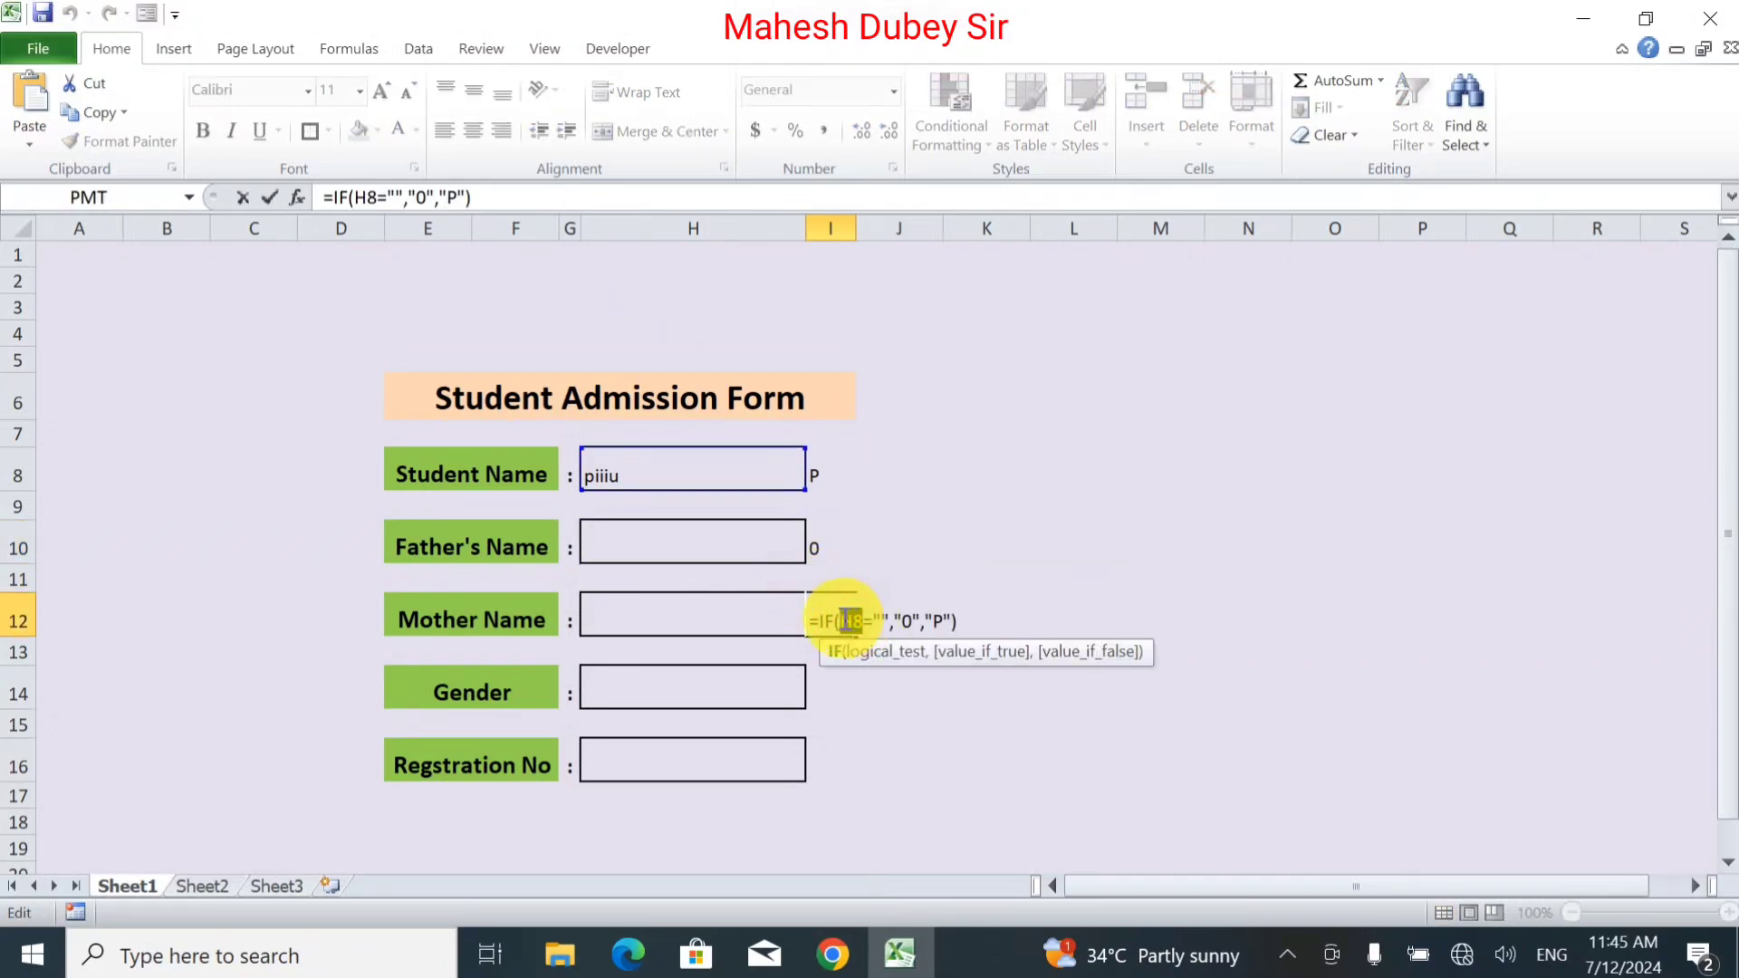
click(748, 618)
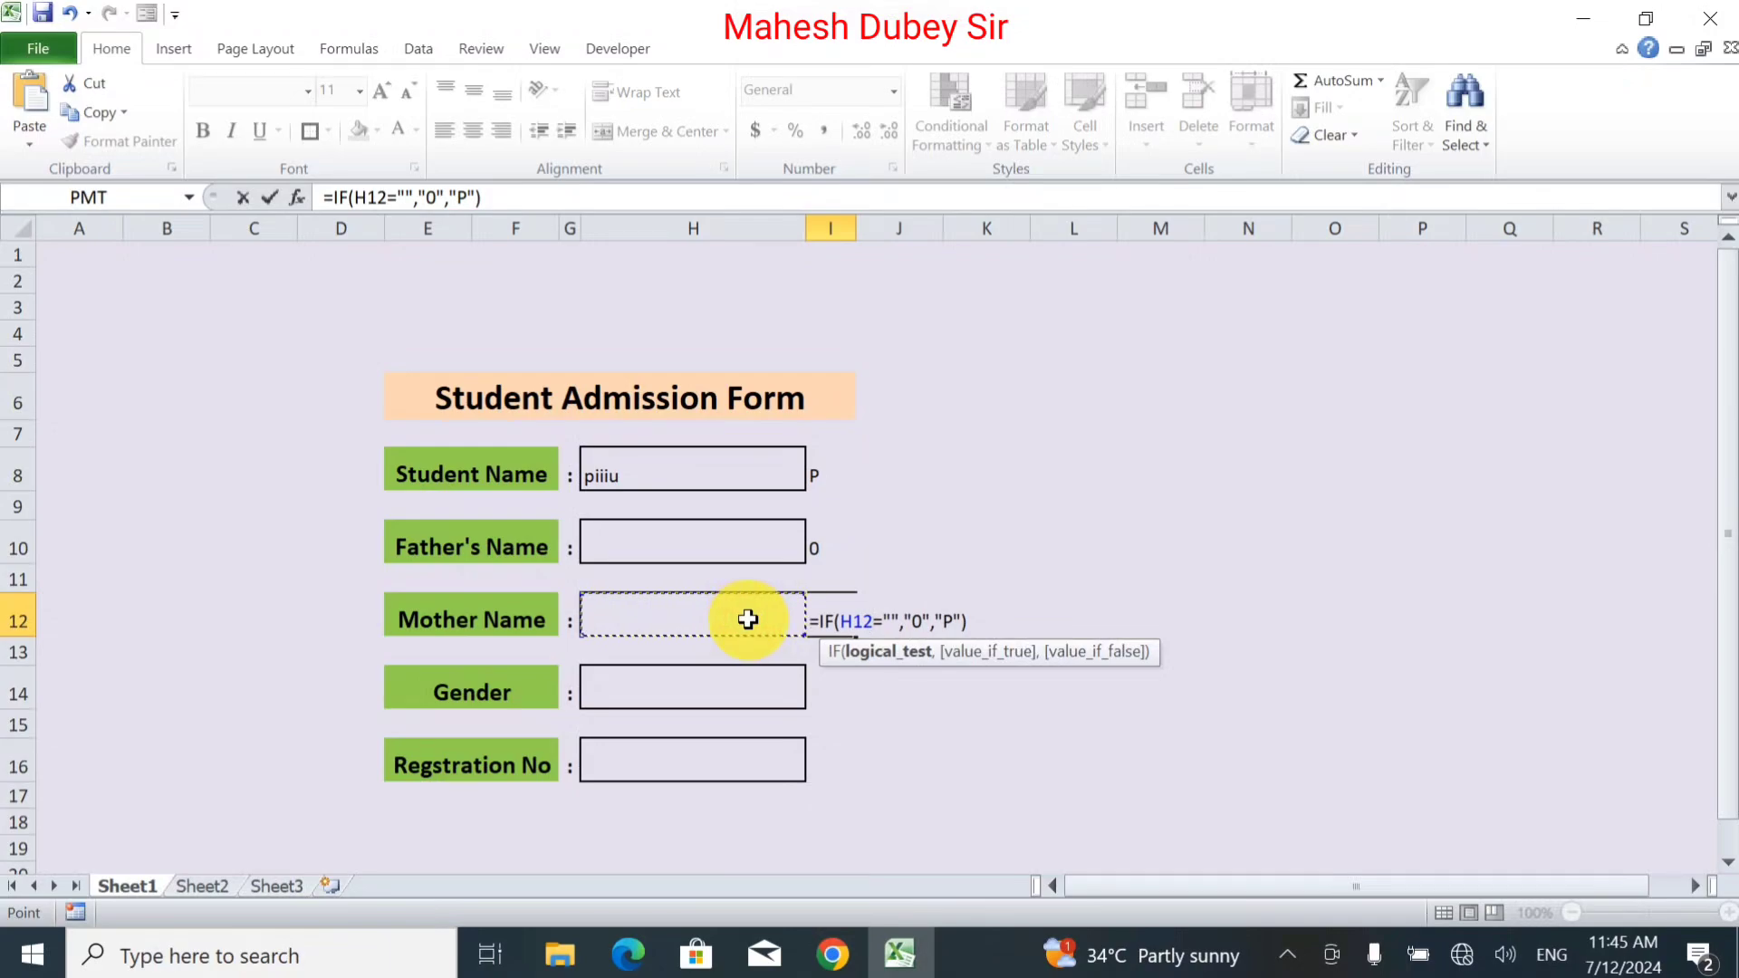
key(Return)
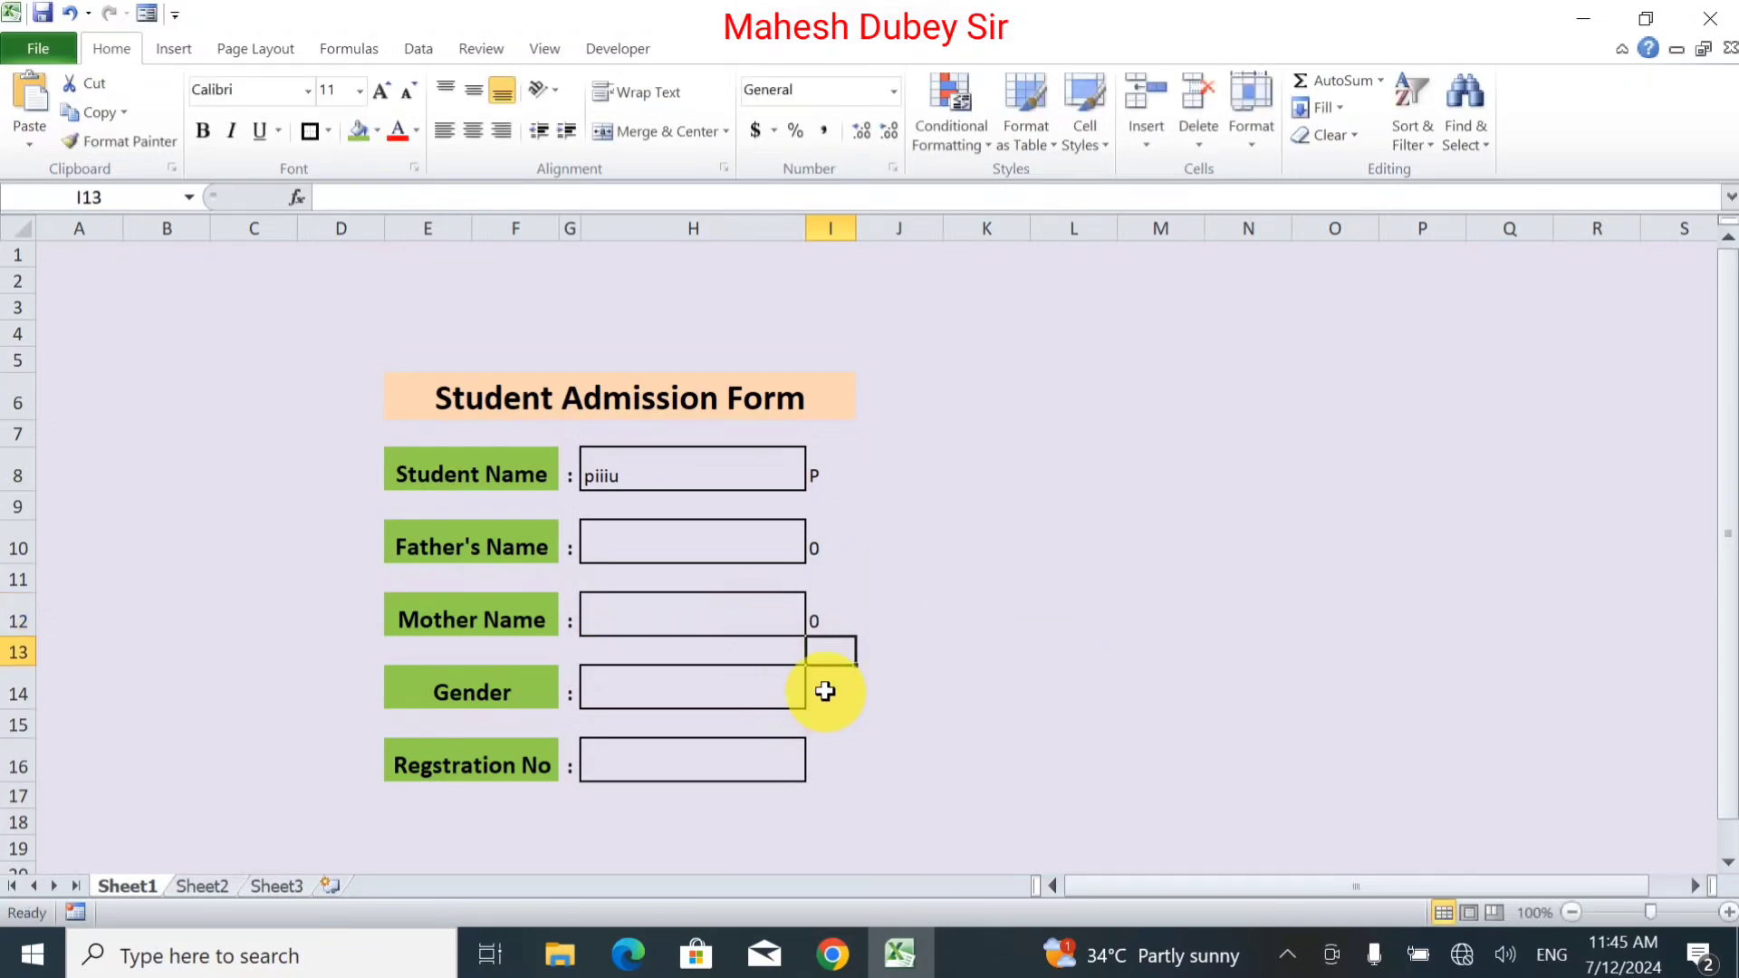
Paste the IF formula into I14 and I16, pointing them at H14 and H16.
click(825, 691)
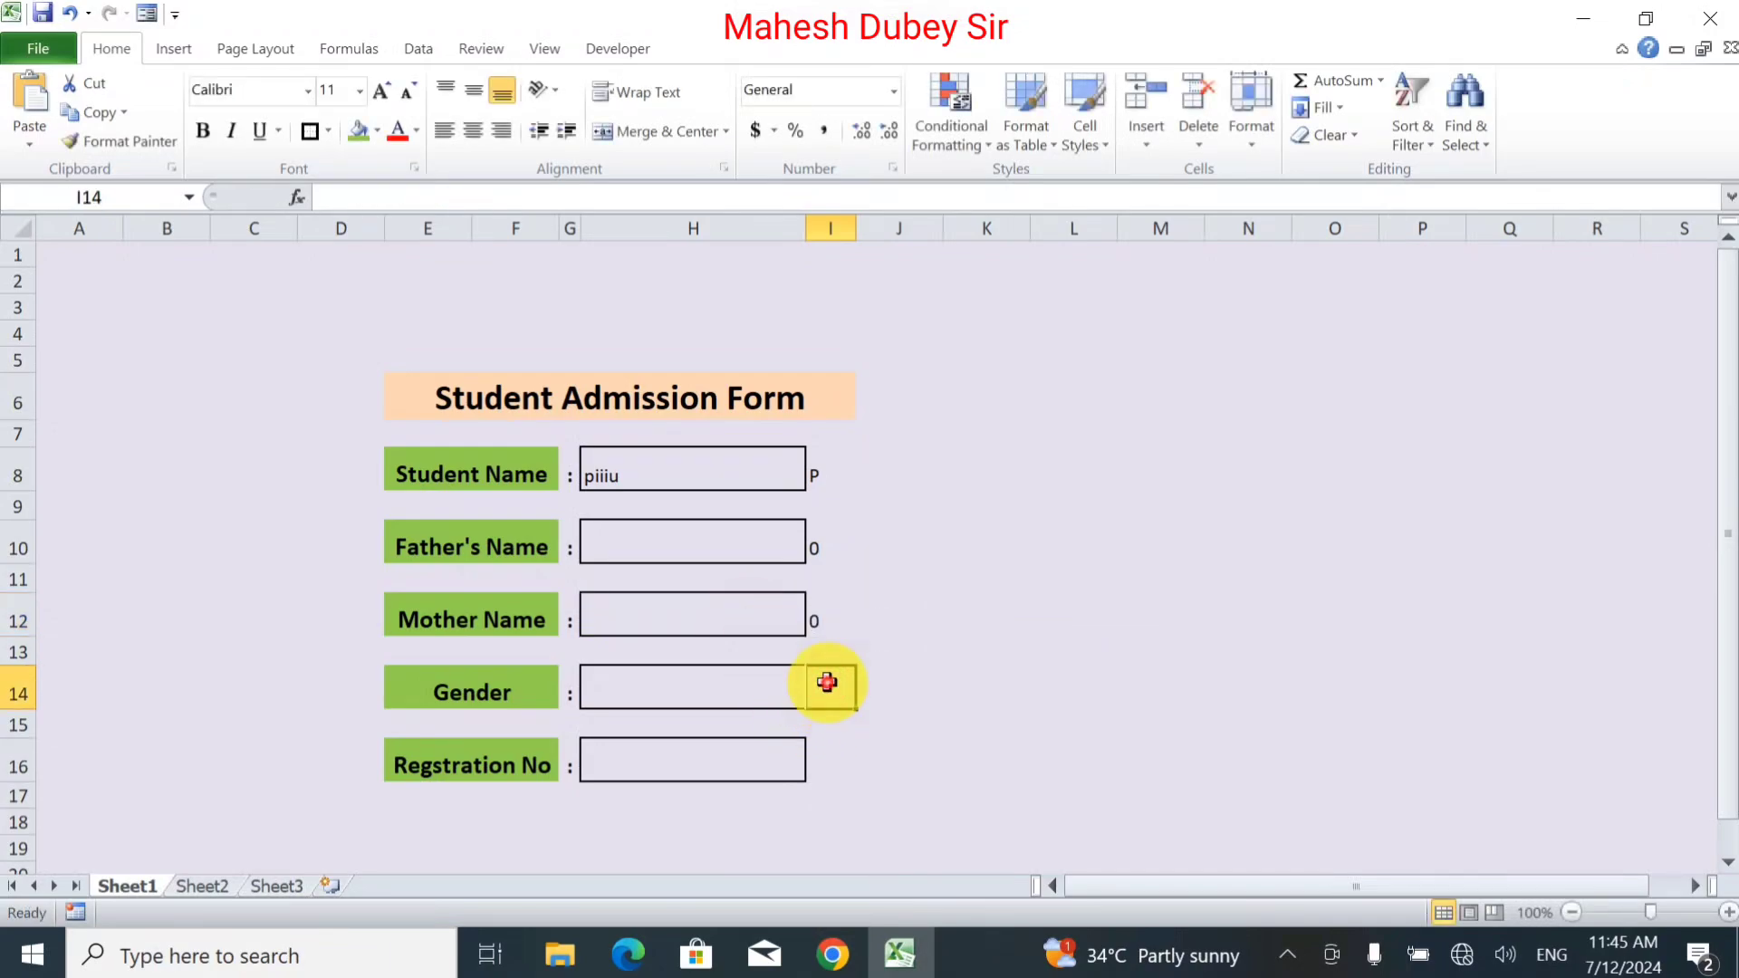
double_click(830, 685)
text(=IF(H8="","0","P"))
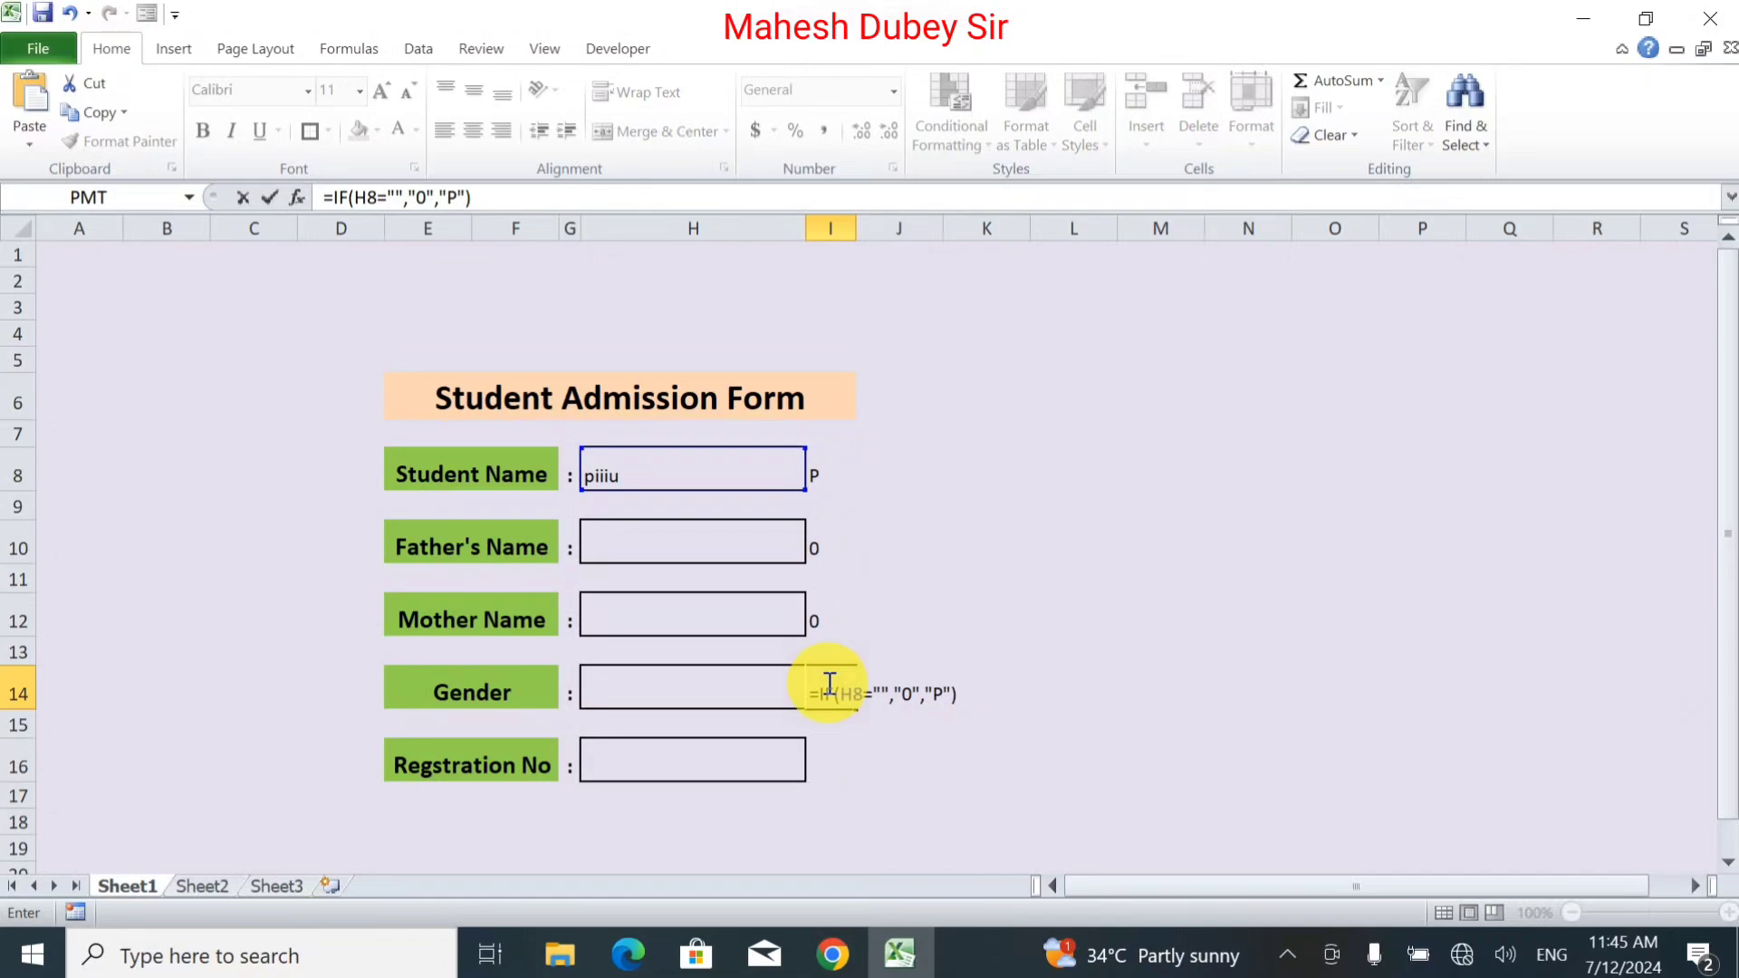
double_click(849, 694)
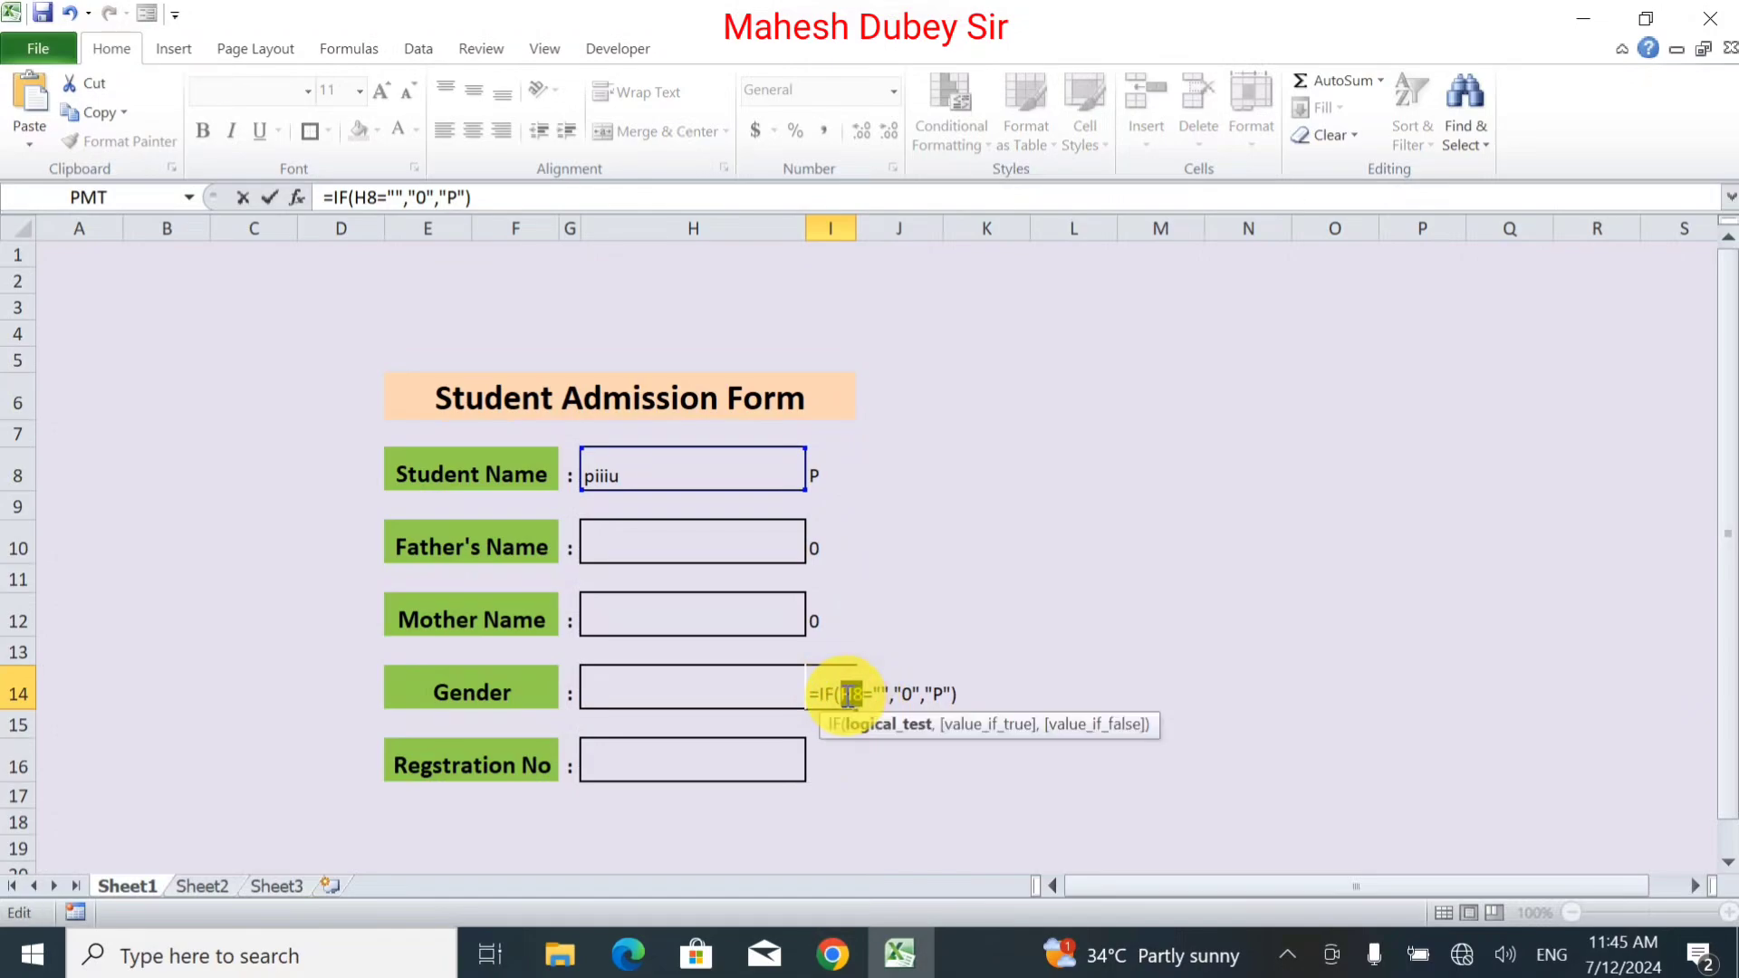
click(688, 684)
key(Return)
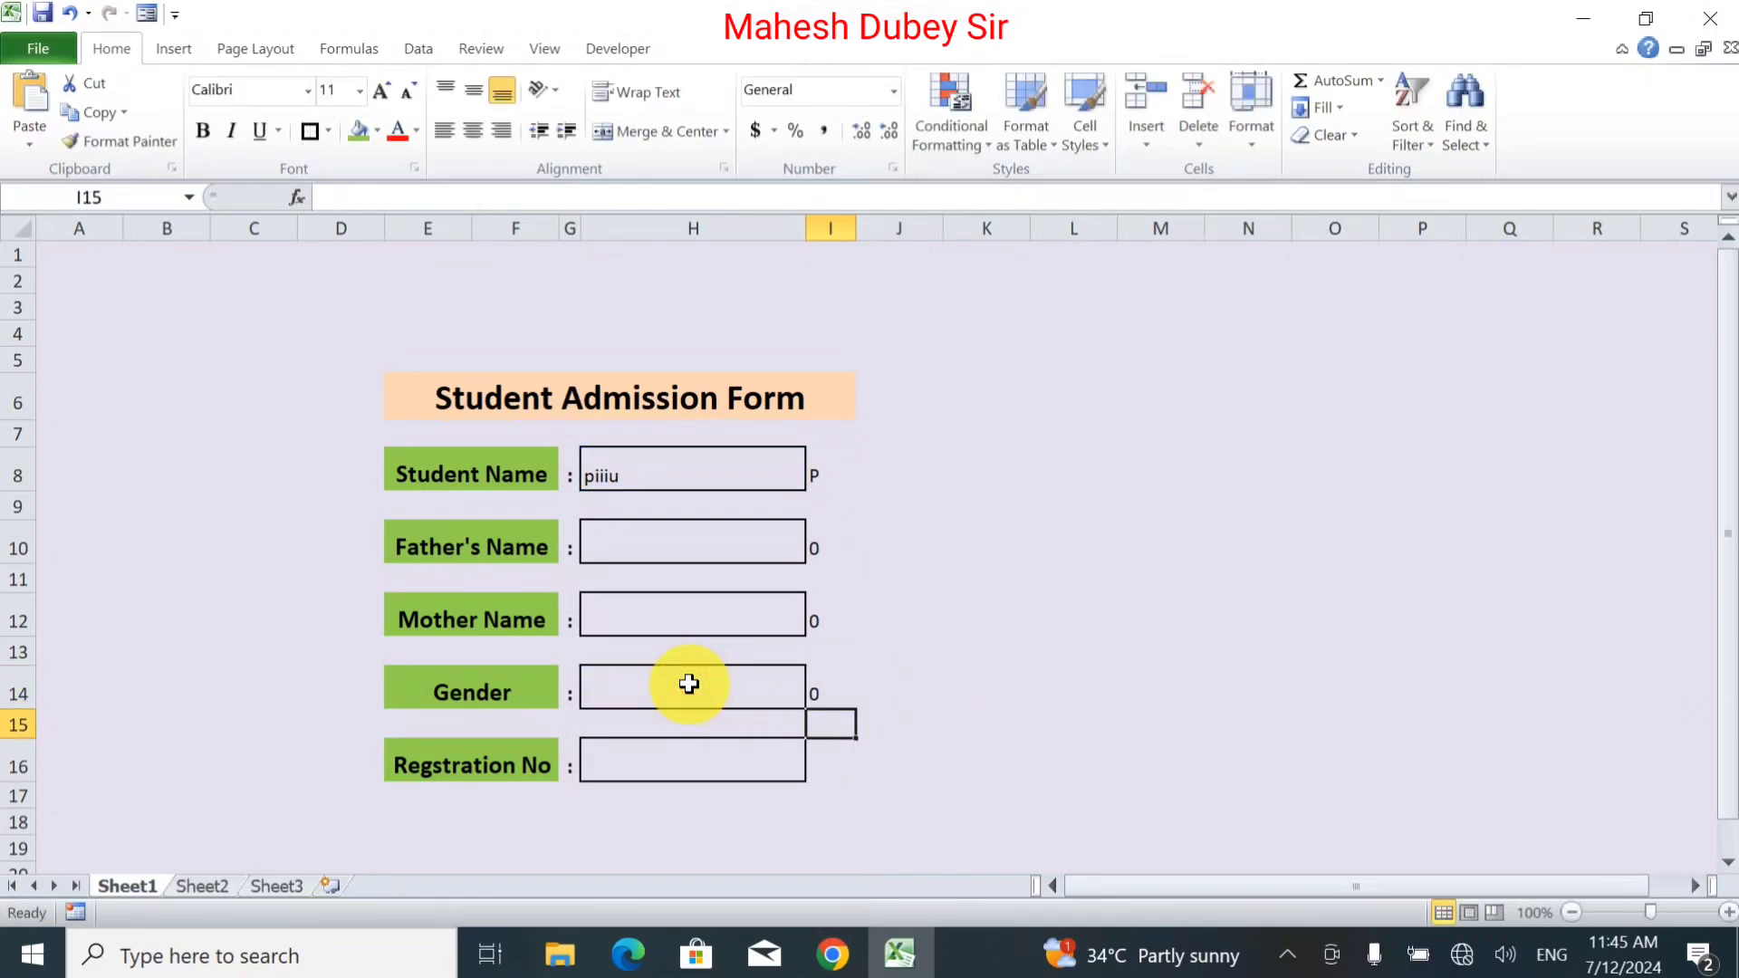
double_click(831, 759)
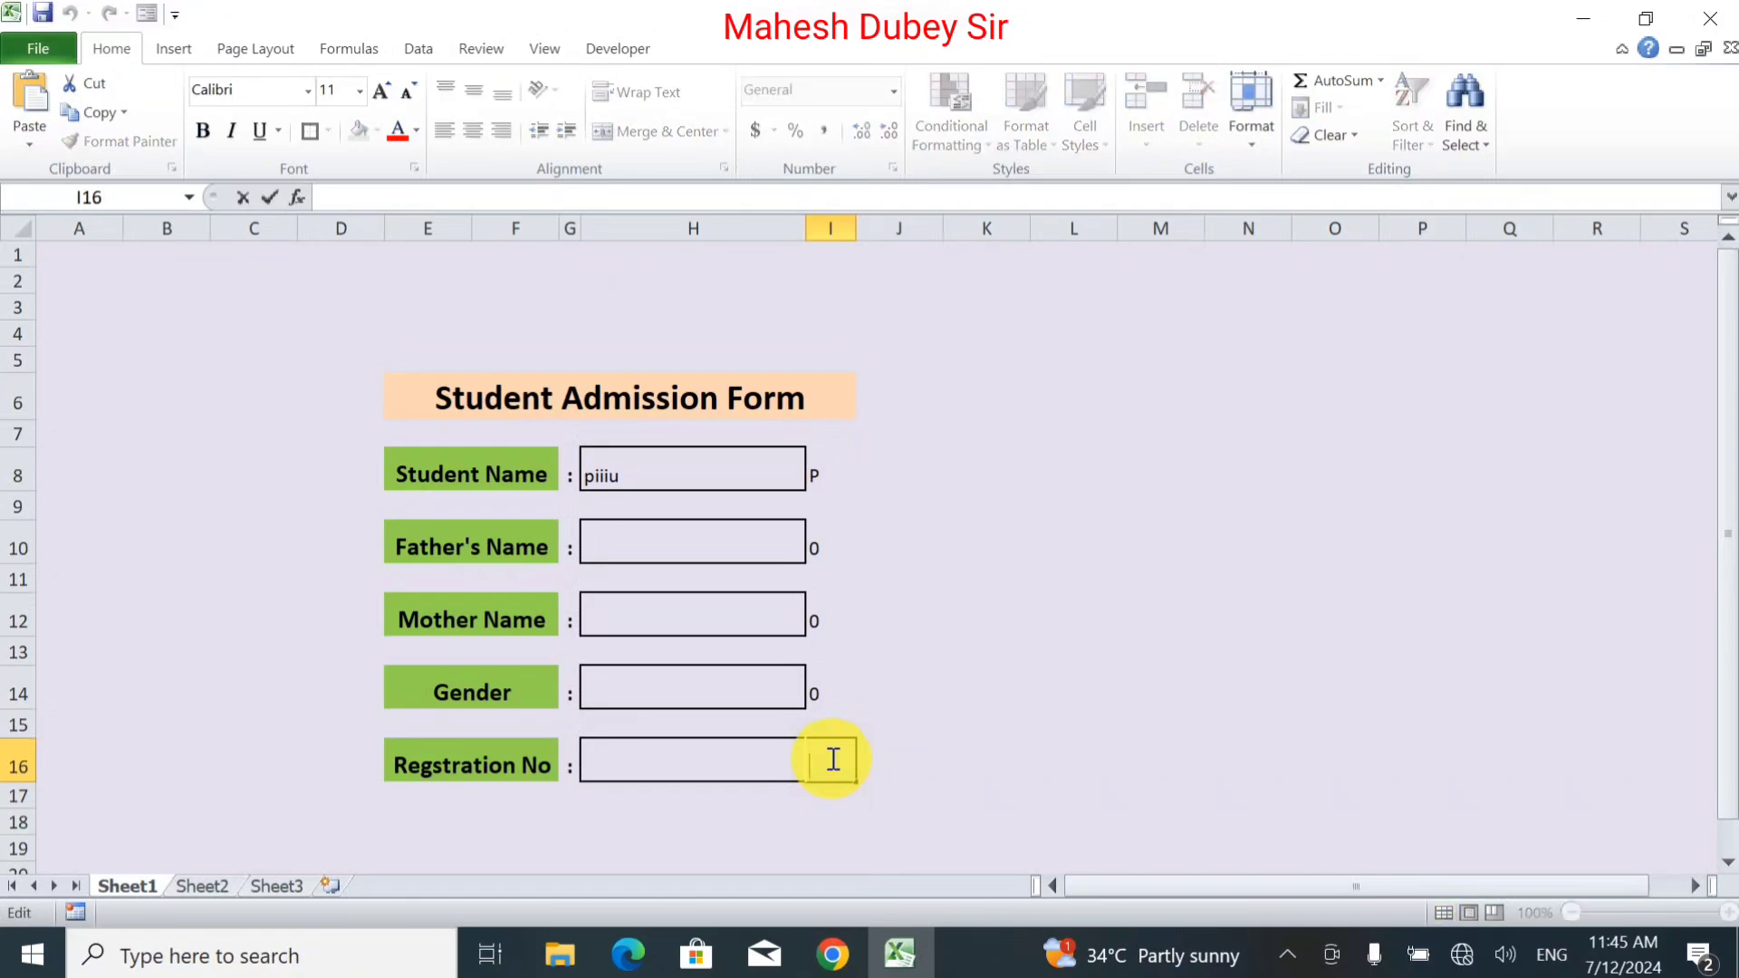
text(=IF(H8="","0","P"))
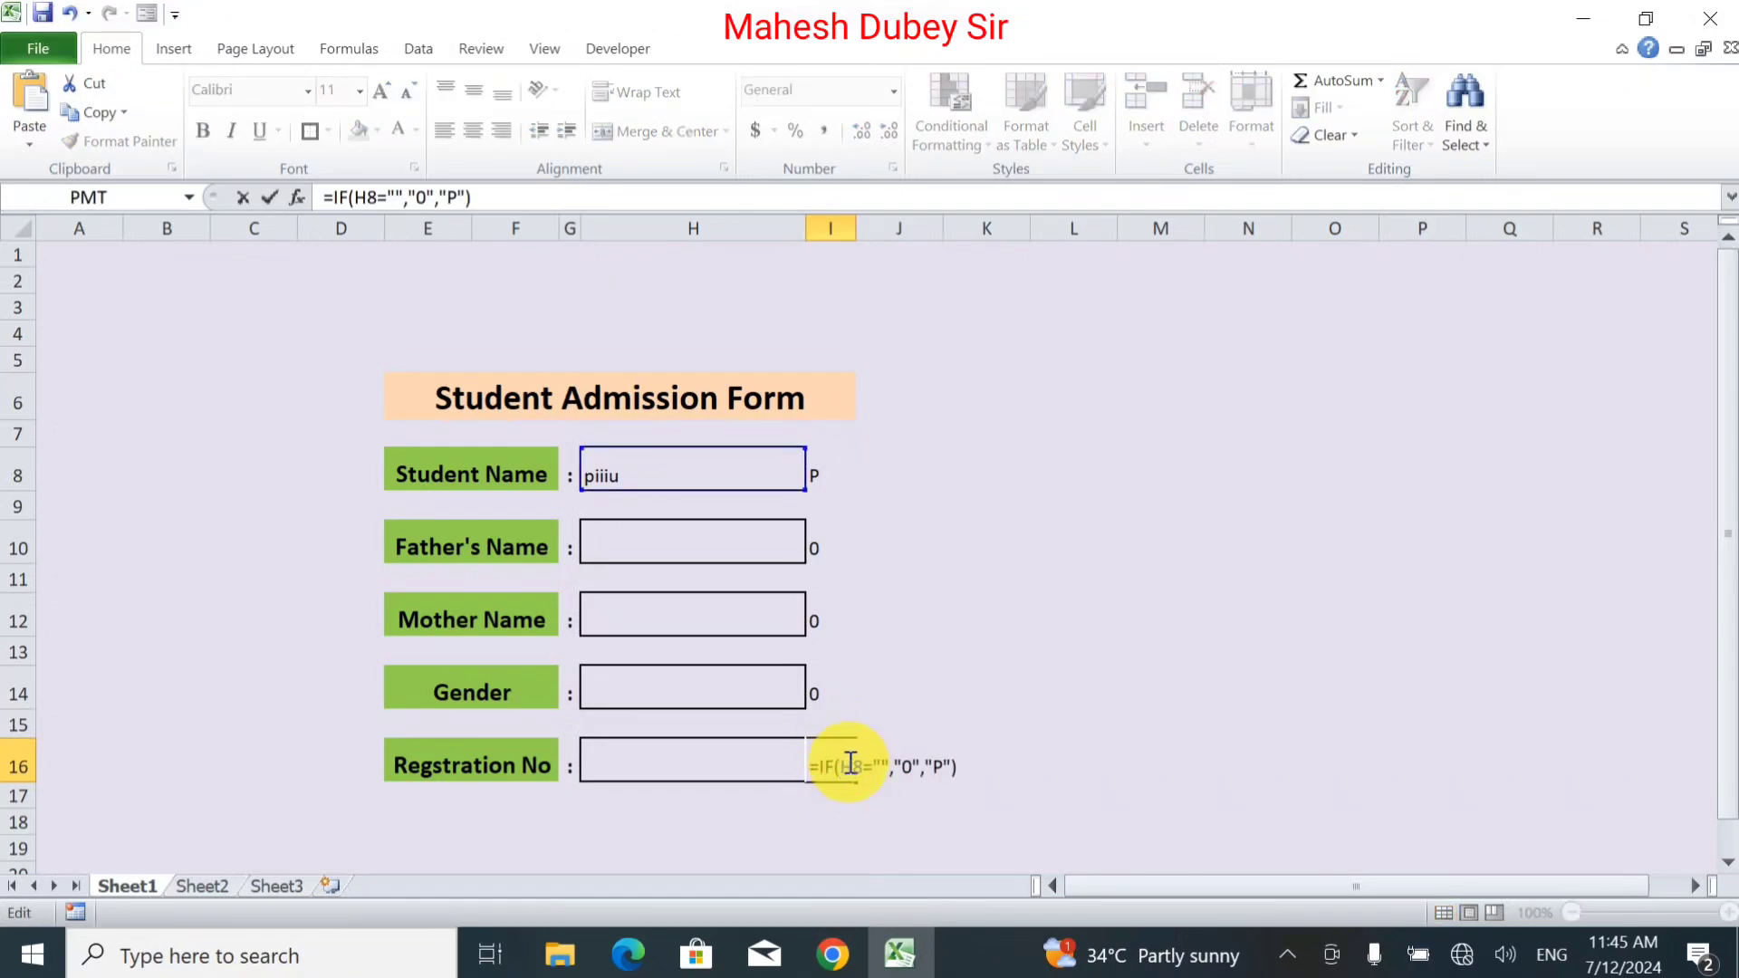
drag(838, 766, 866, 766)
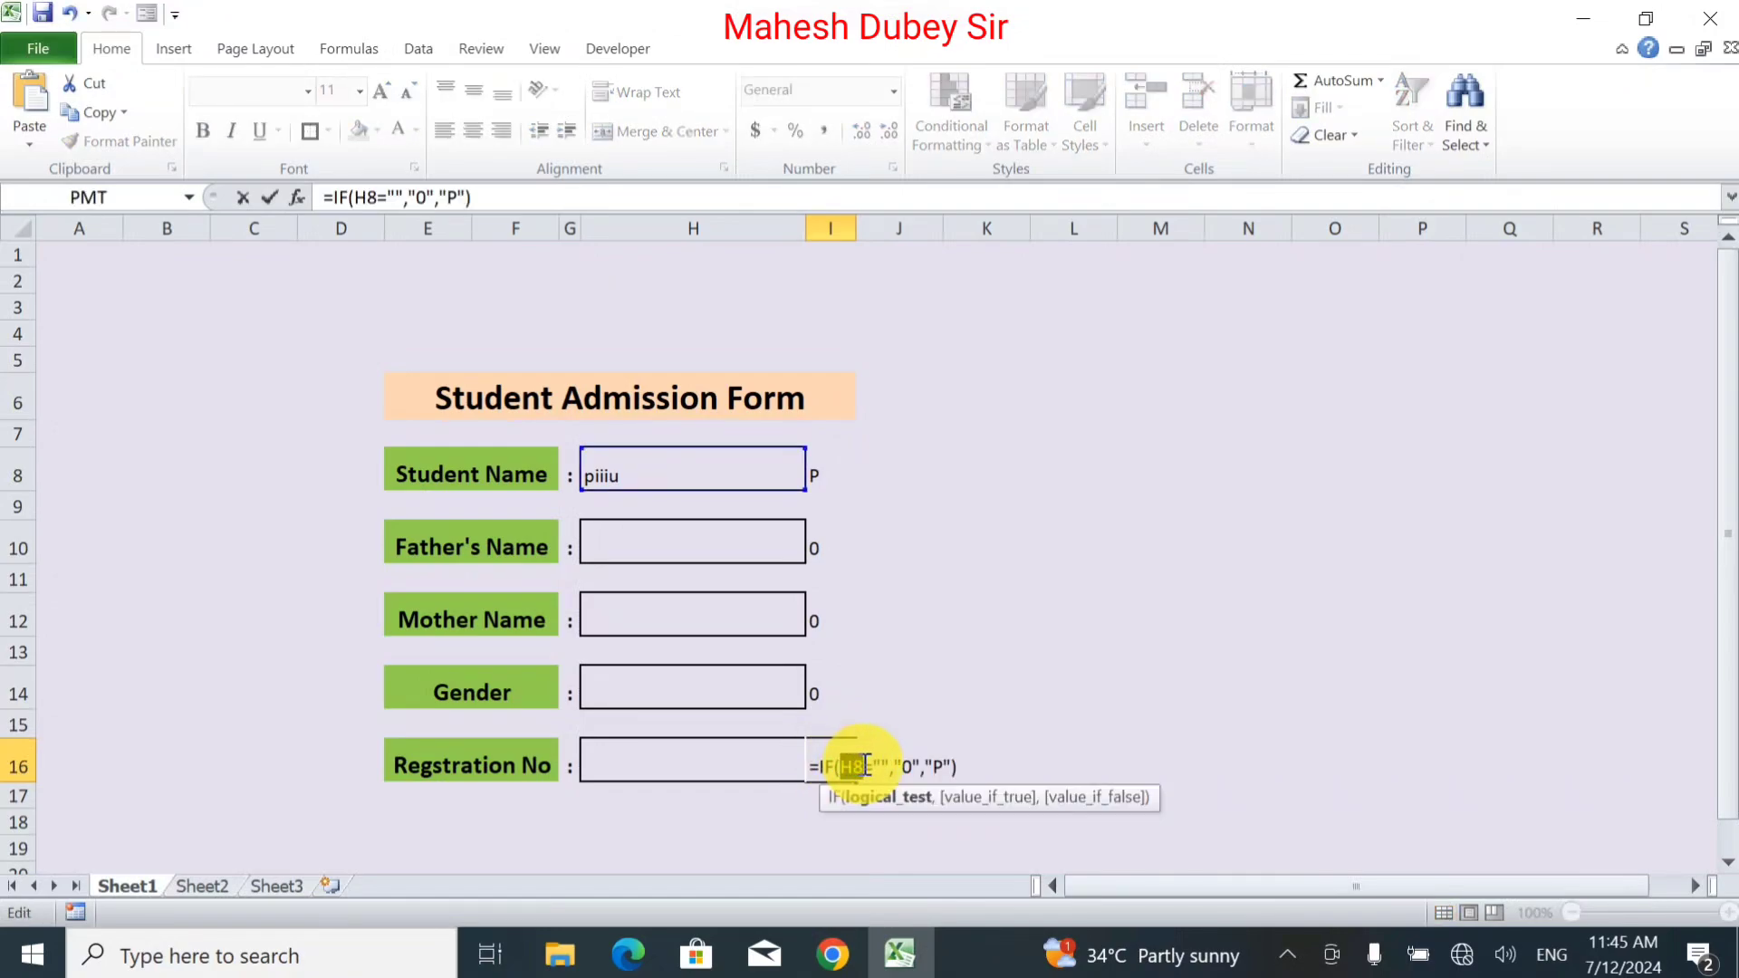
click(737, 760)
key(Return)
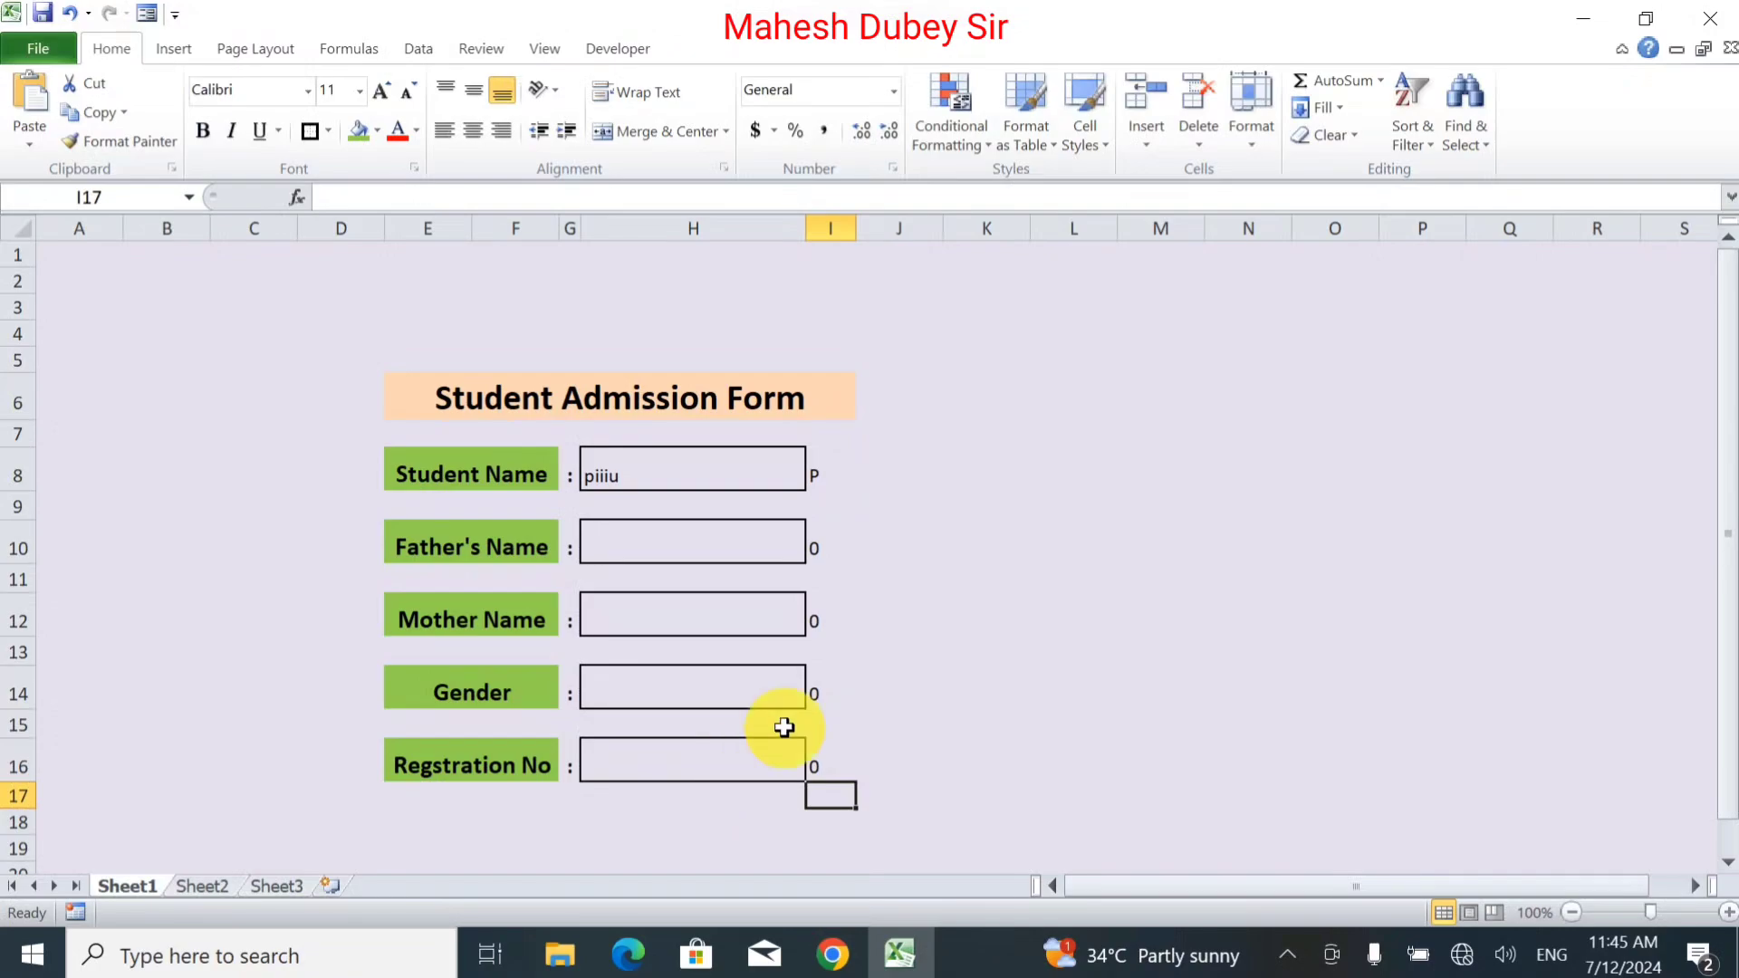
click(826, 484)
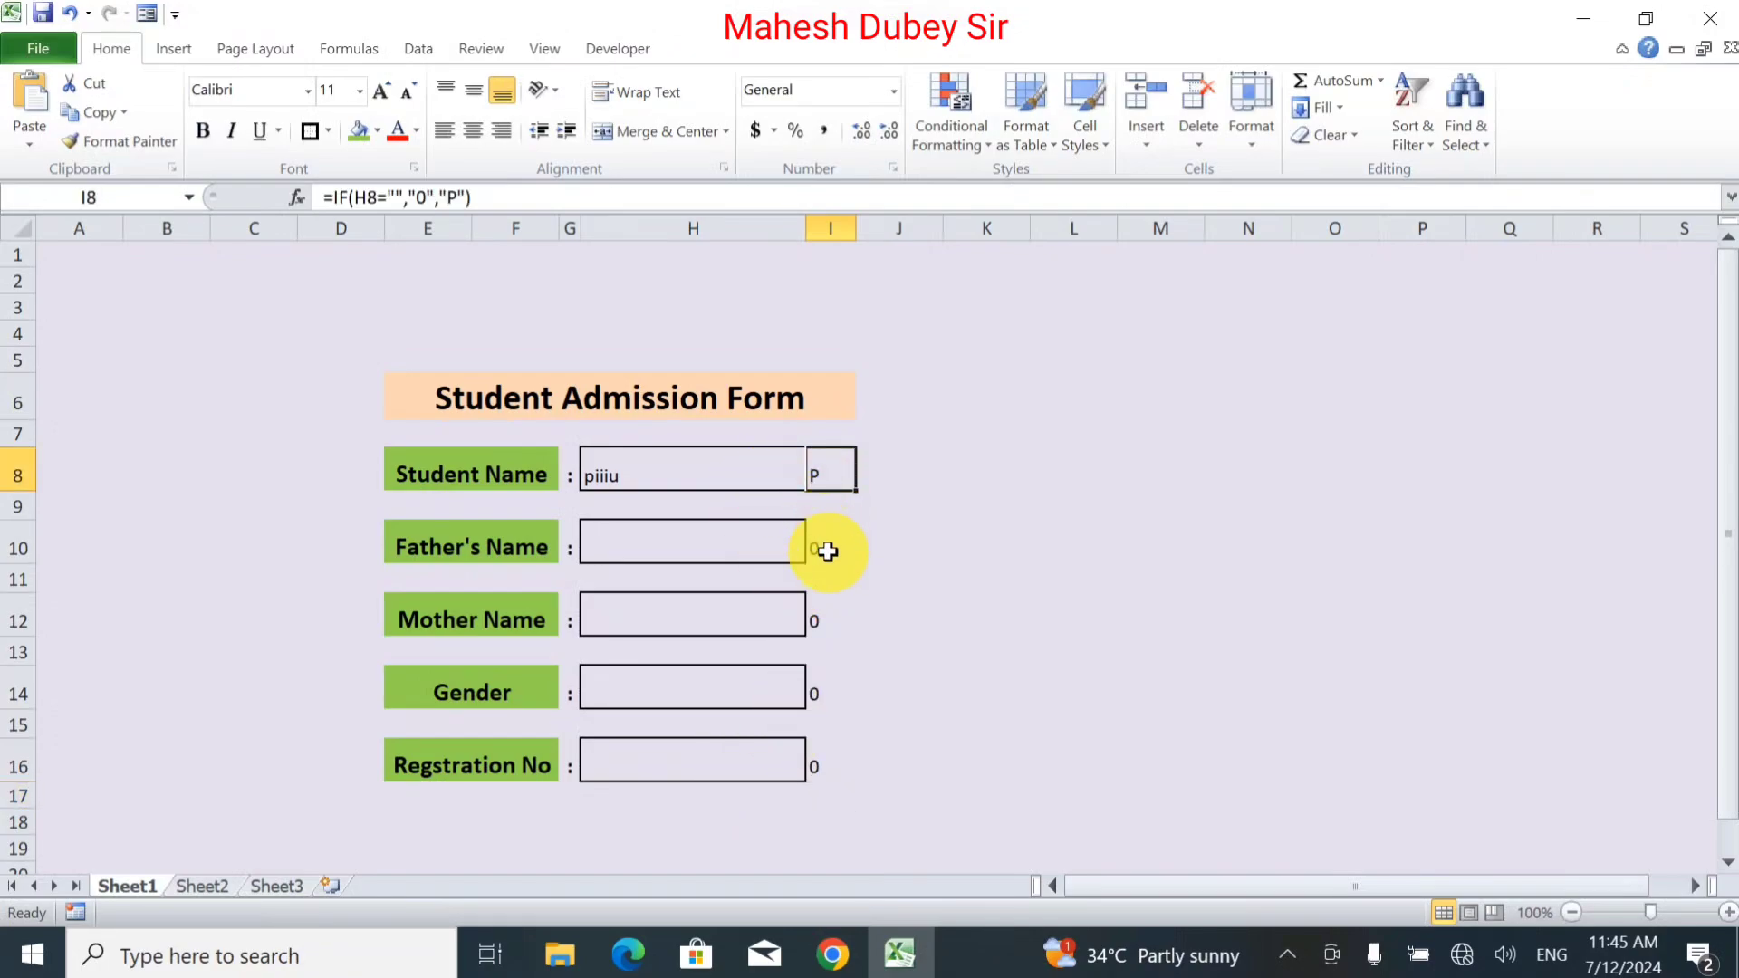
Apply the Wingdings 2 font to check cells I8, I10, I12, I14 and I16.
ctrl+click(826, 546)
ctrl+click(822, 608)
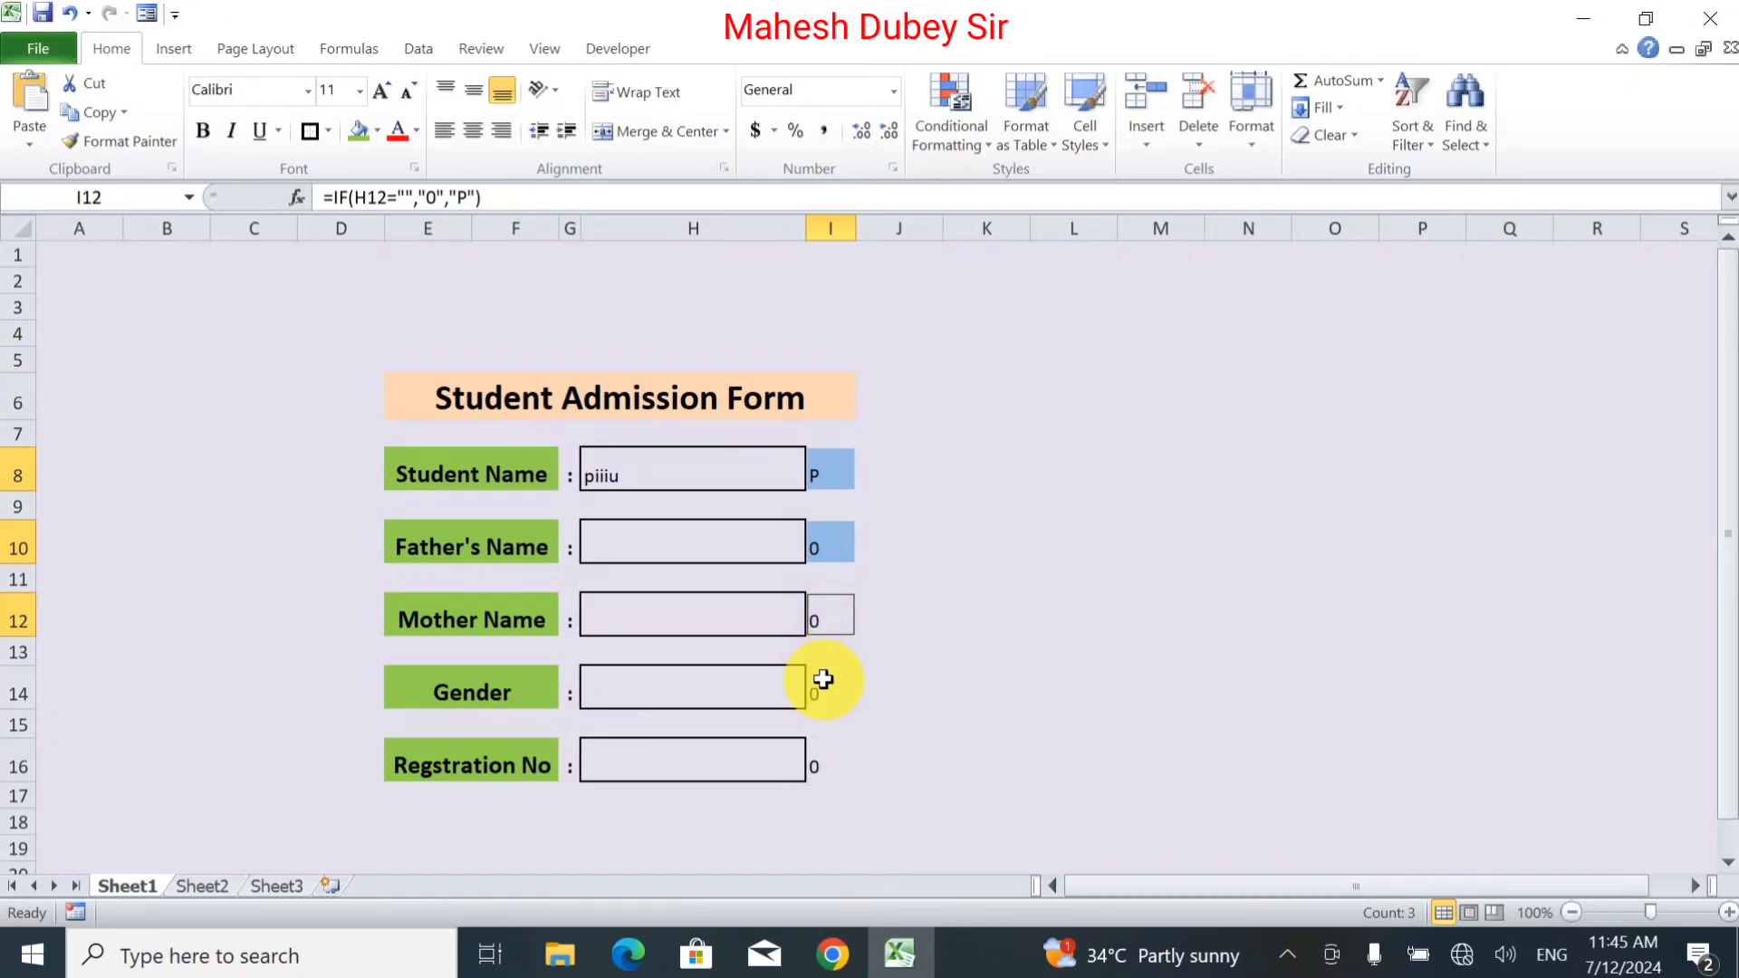
ctrl+click(820, 692)
ctrl+click(820, 757)
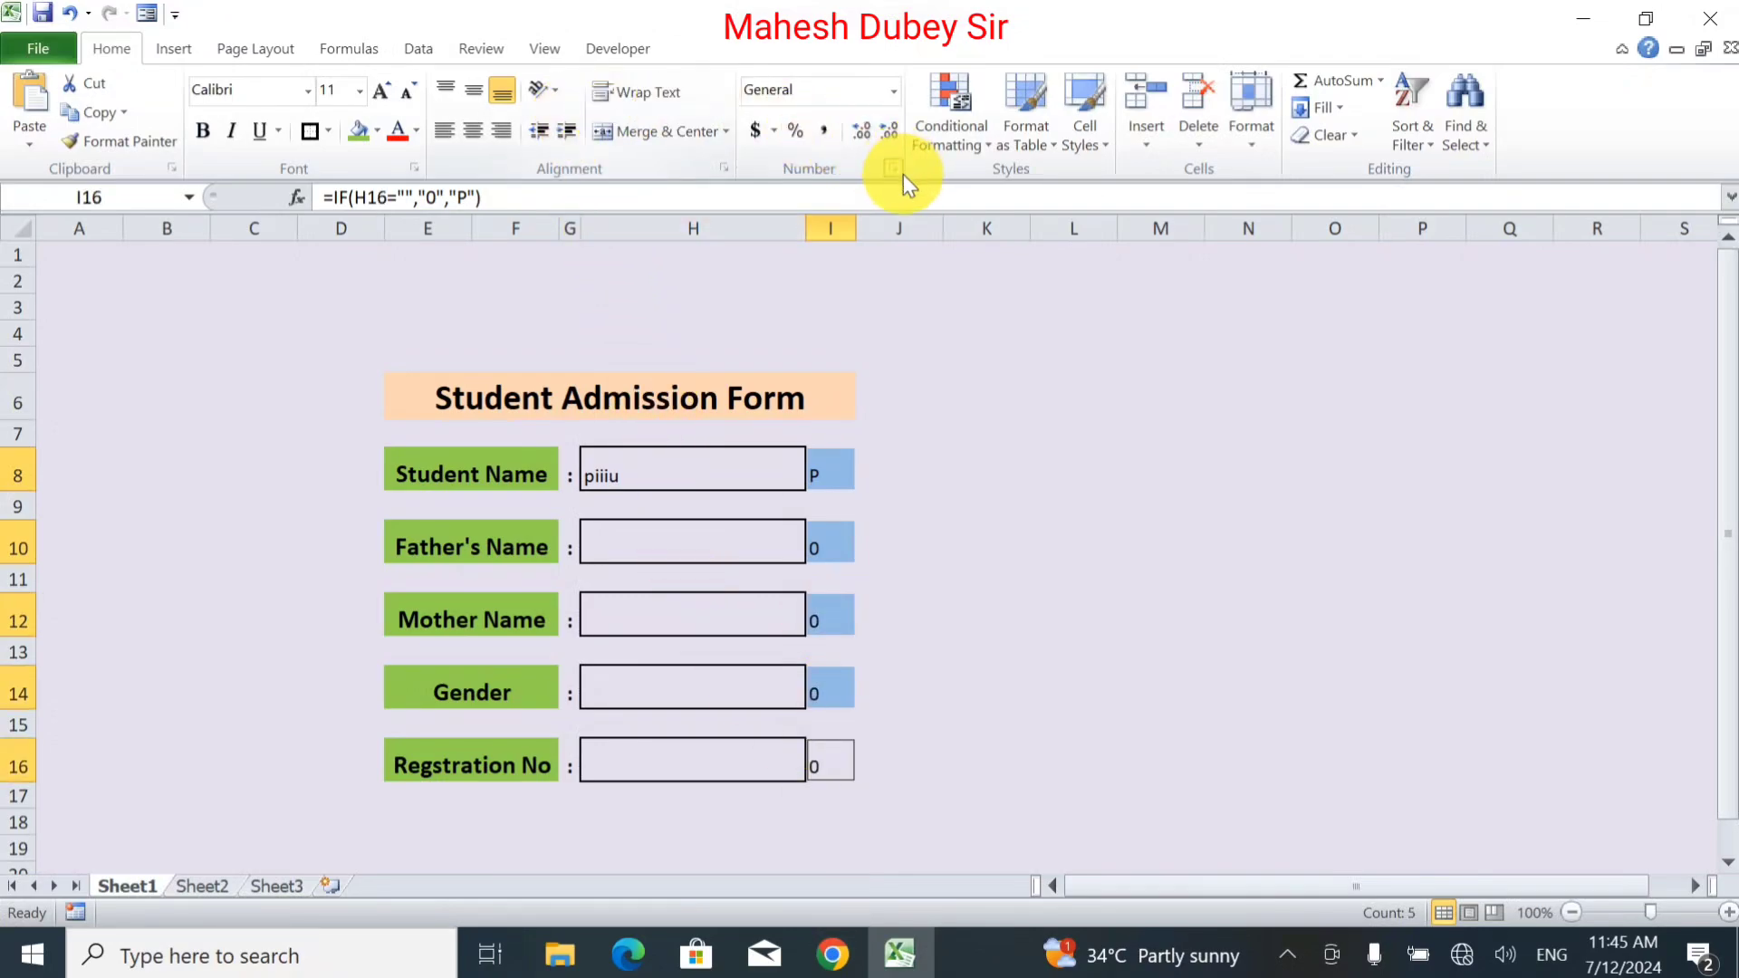
click(308, 90)
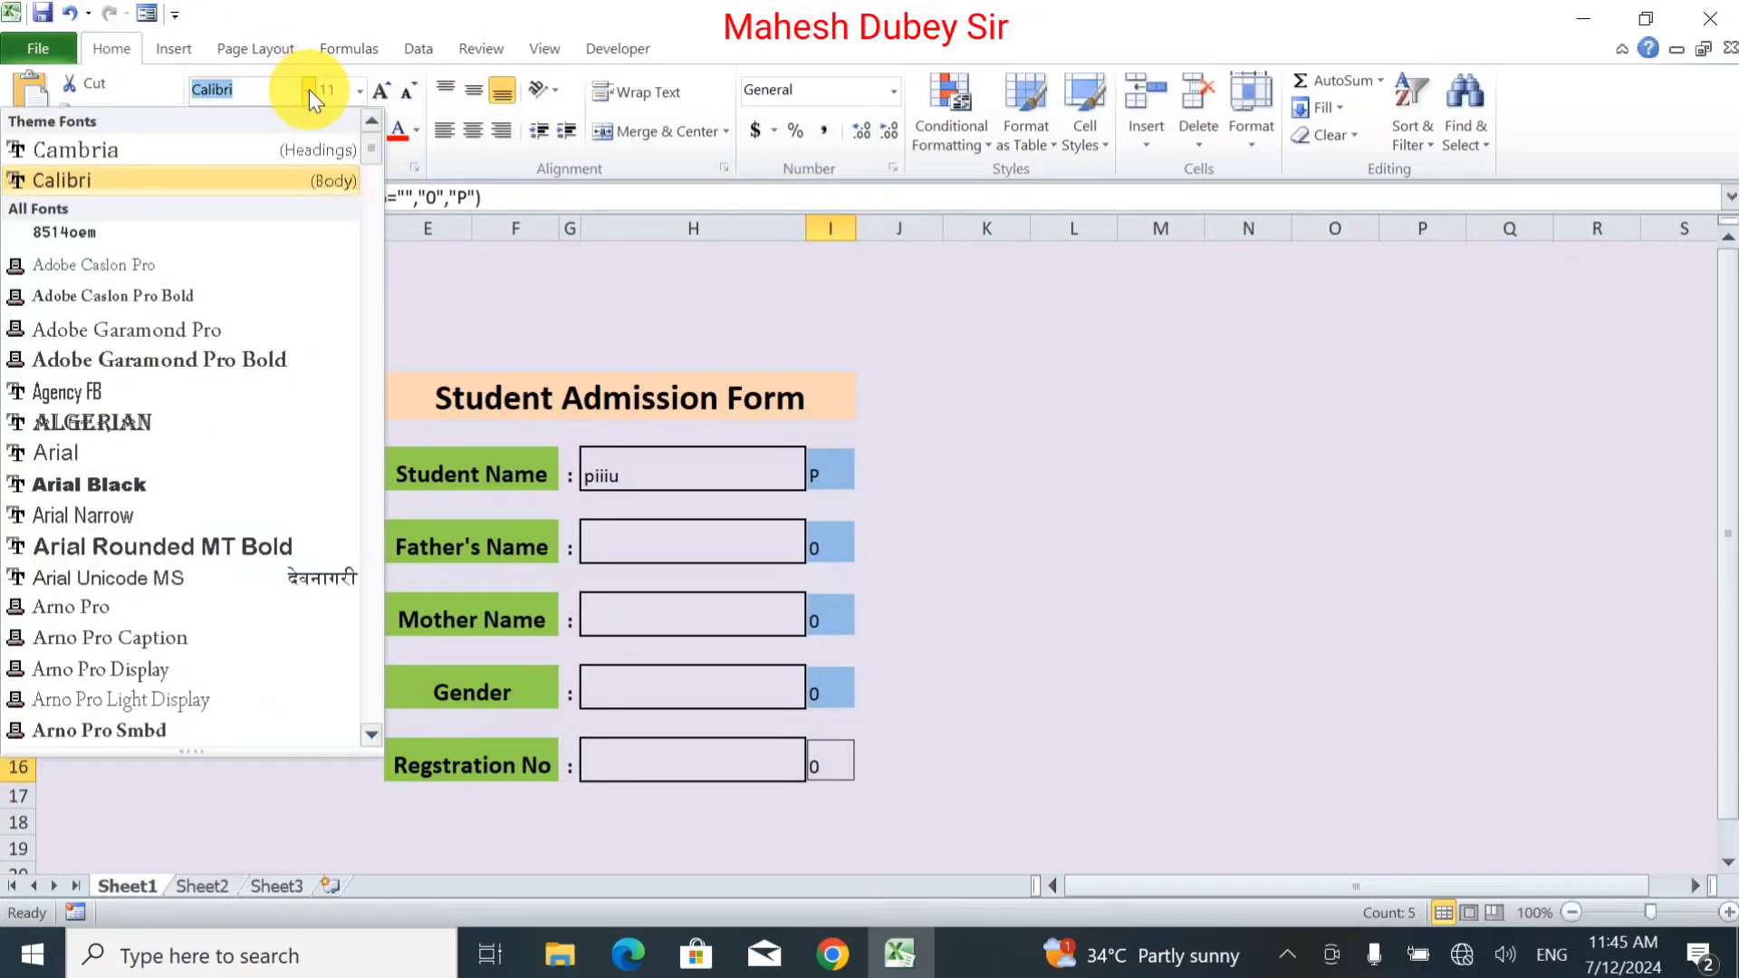
scroll(363, 200, down, 5)
scroll(361, 239, down, 4)
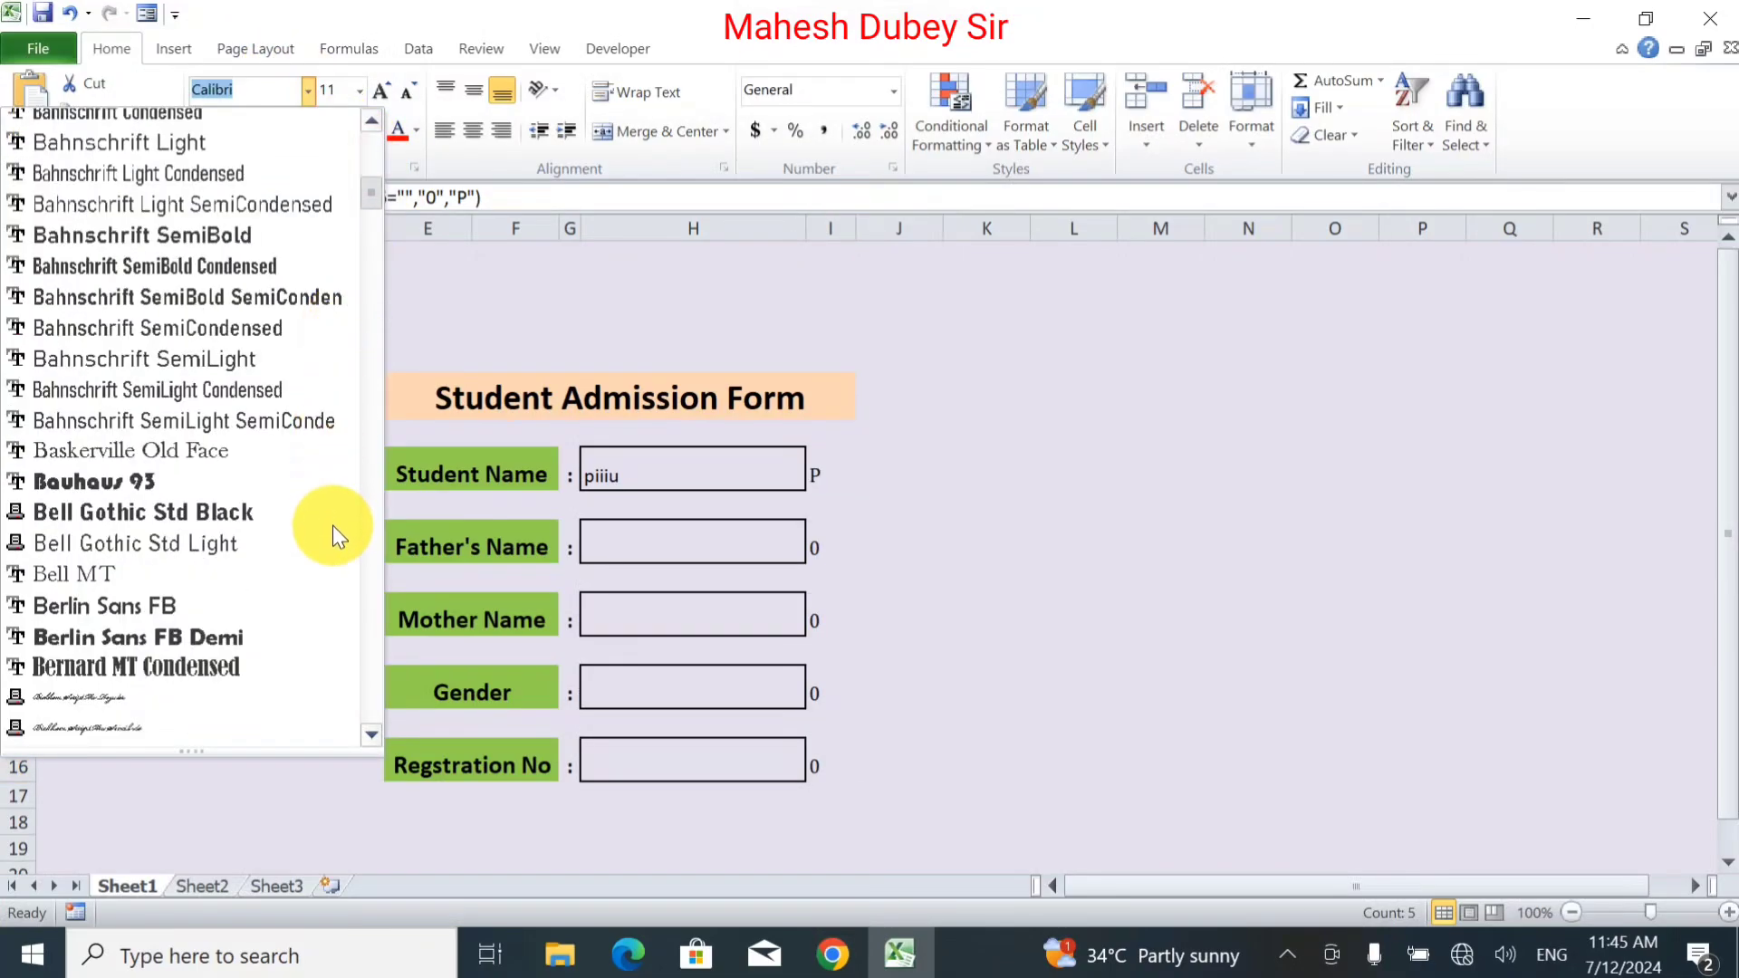
scroll(348, 571, down, 10)
scroll(364, 662, down, 10)
scroll(366, 704, down, 10)
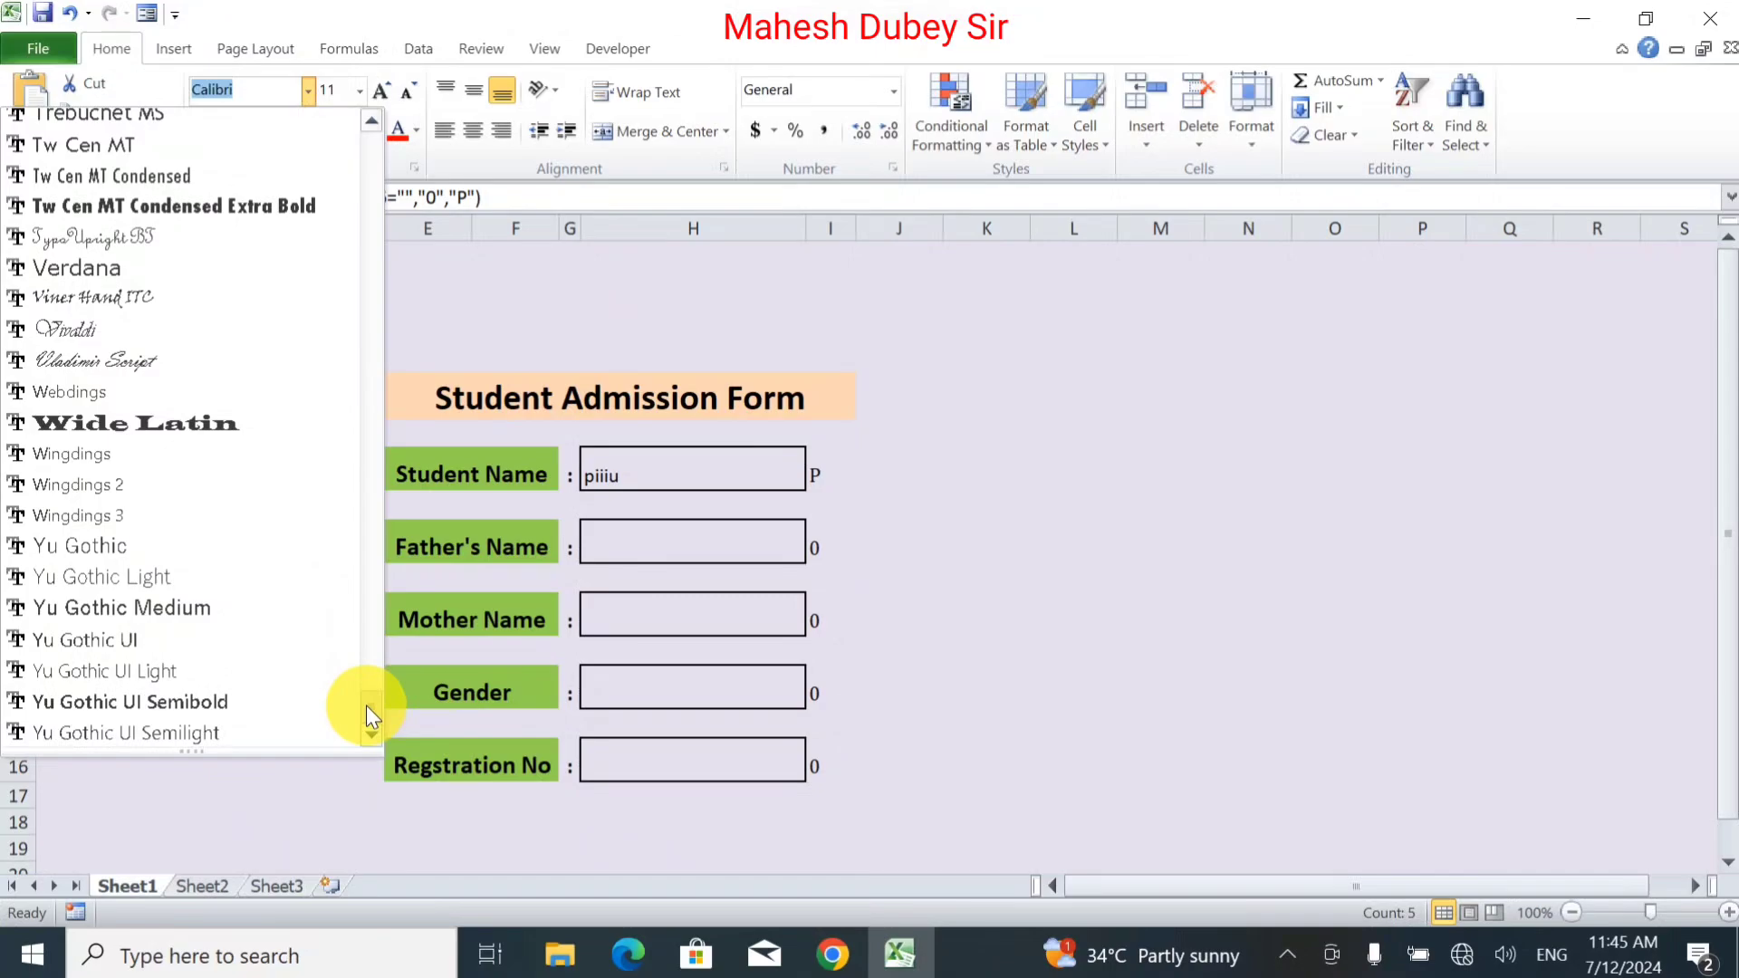
scroll(366, 704, up, 2)
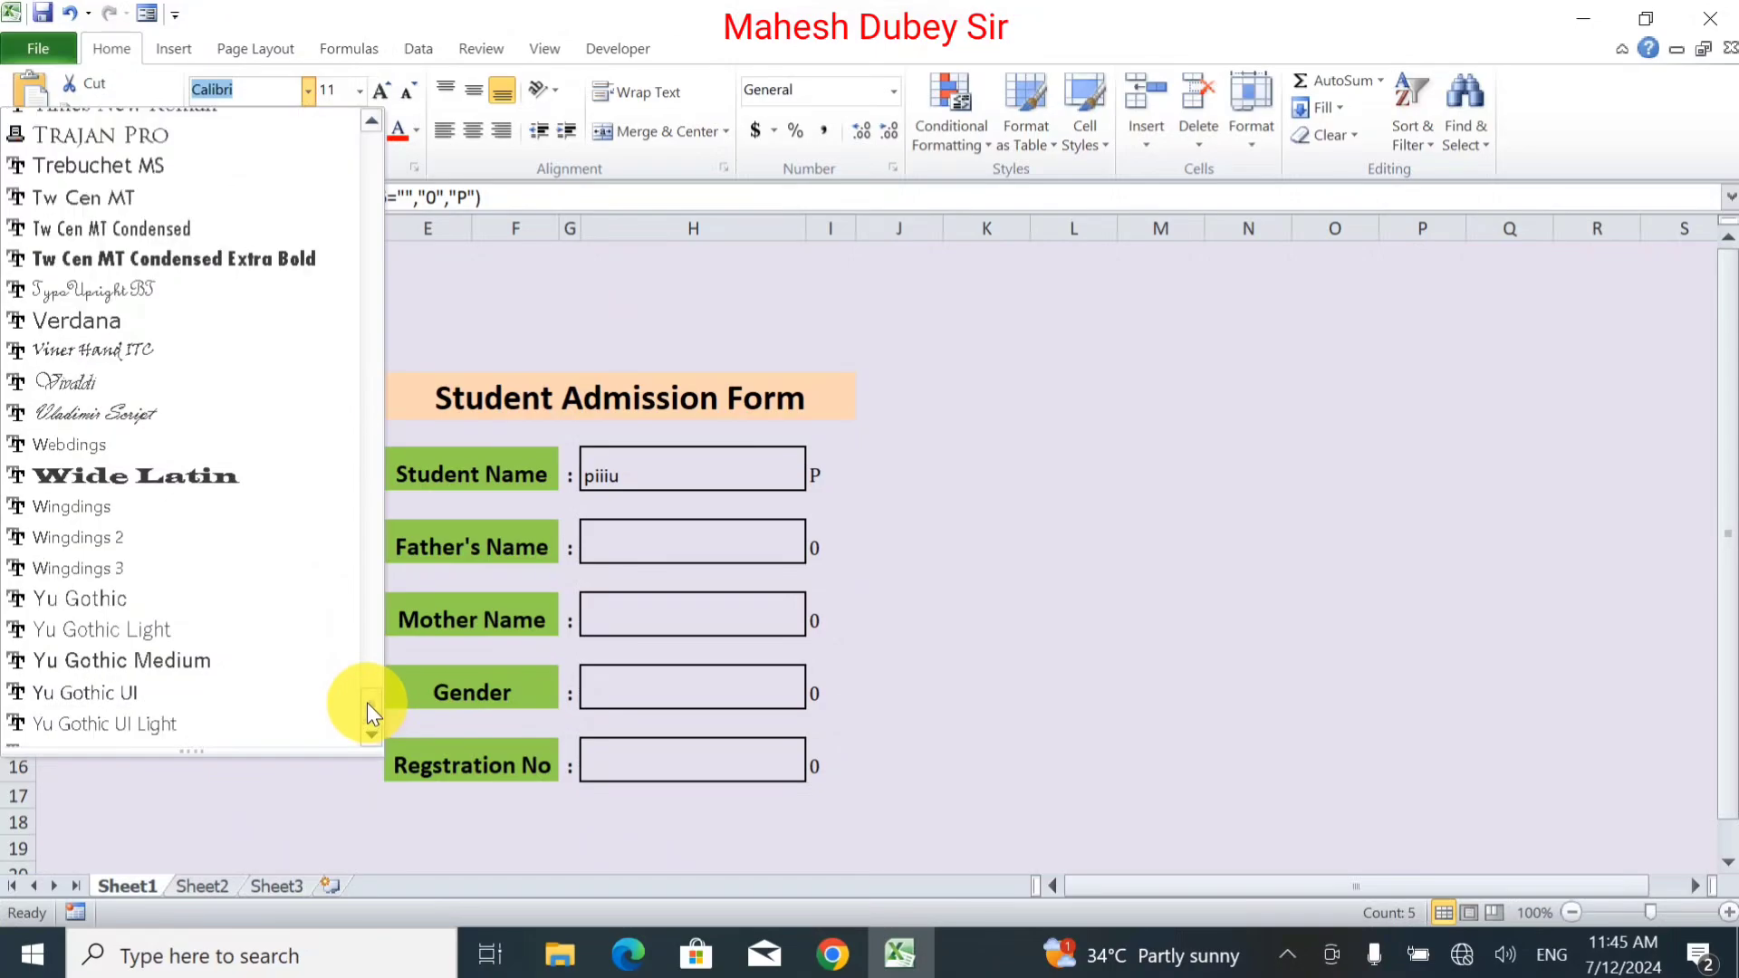
click(166, 547)
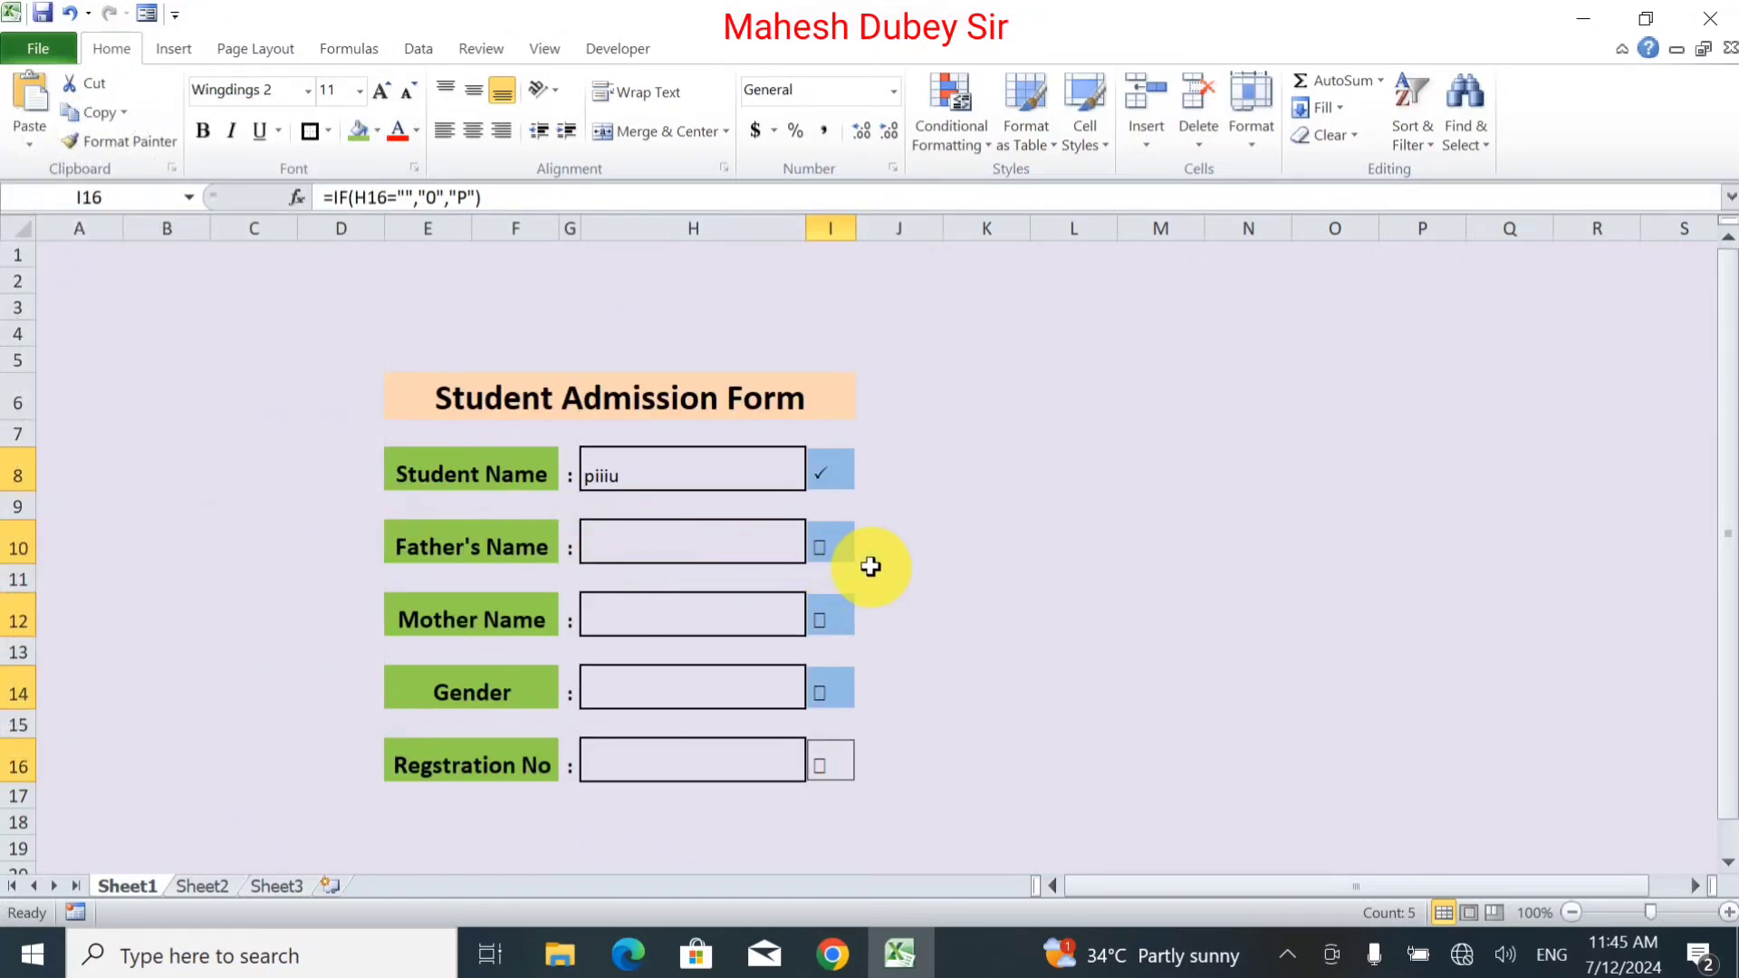
click(883, 541)
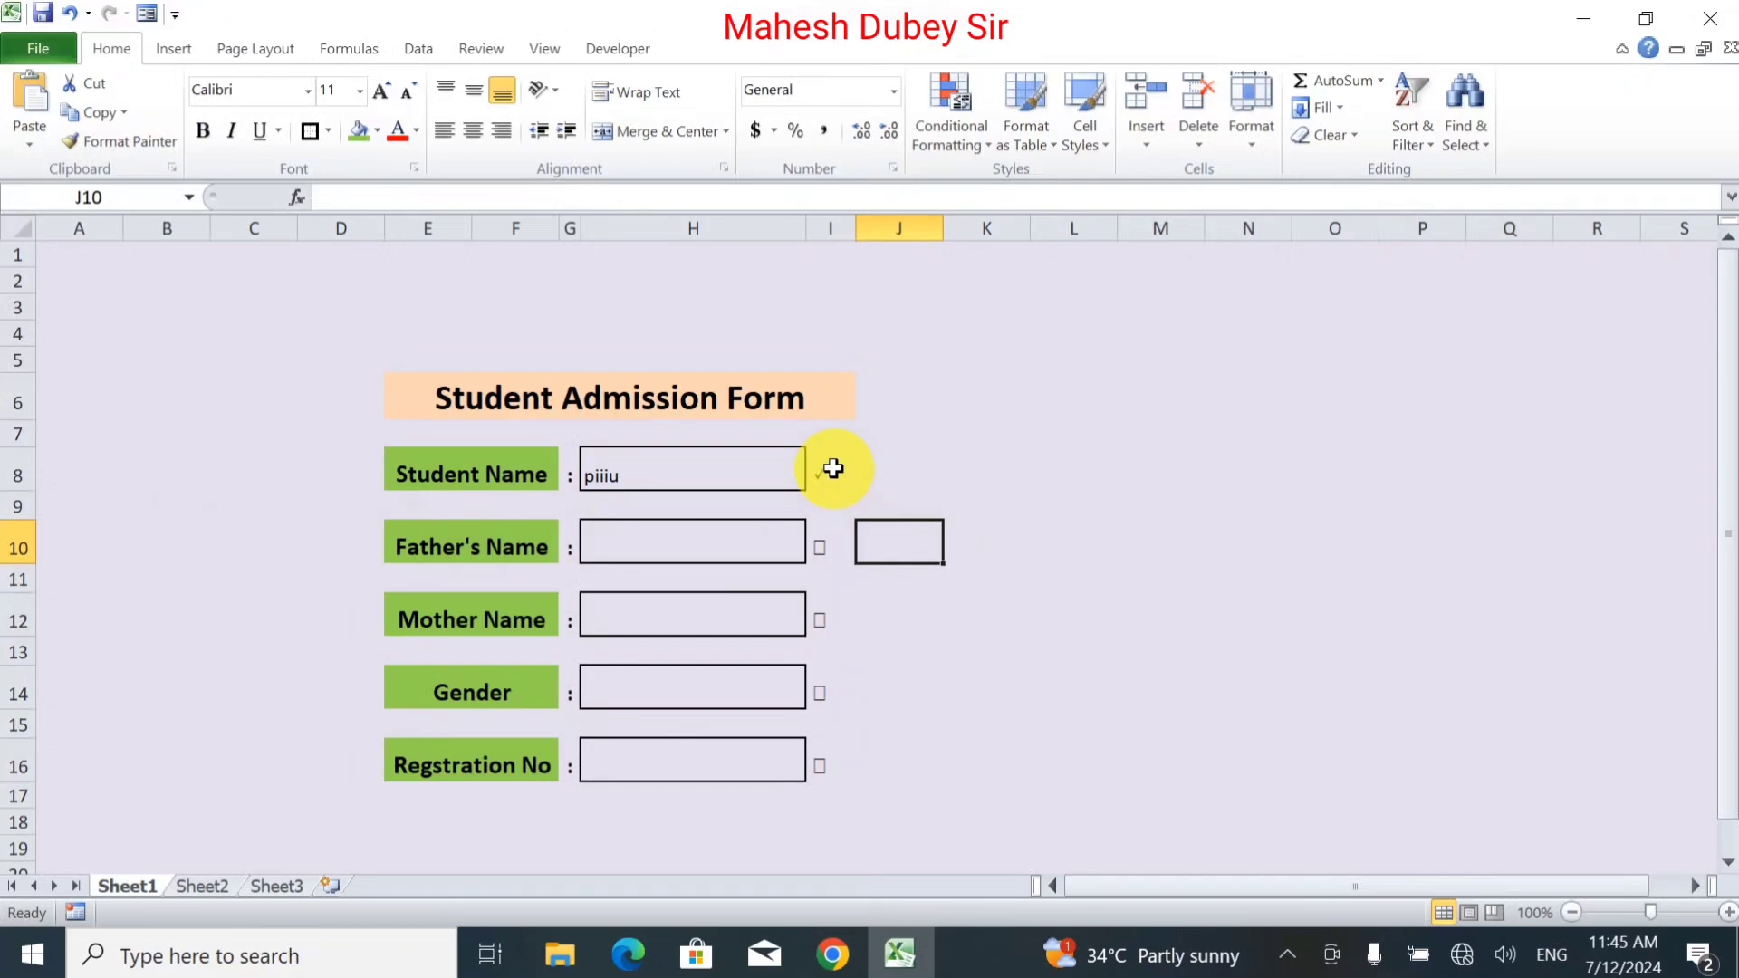
click(833, 468)
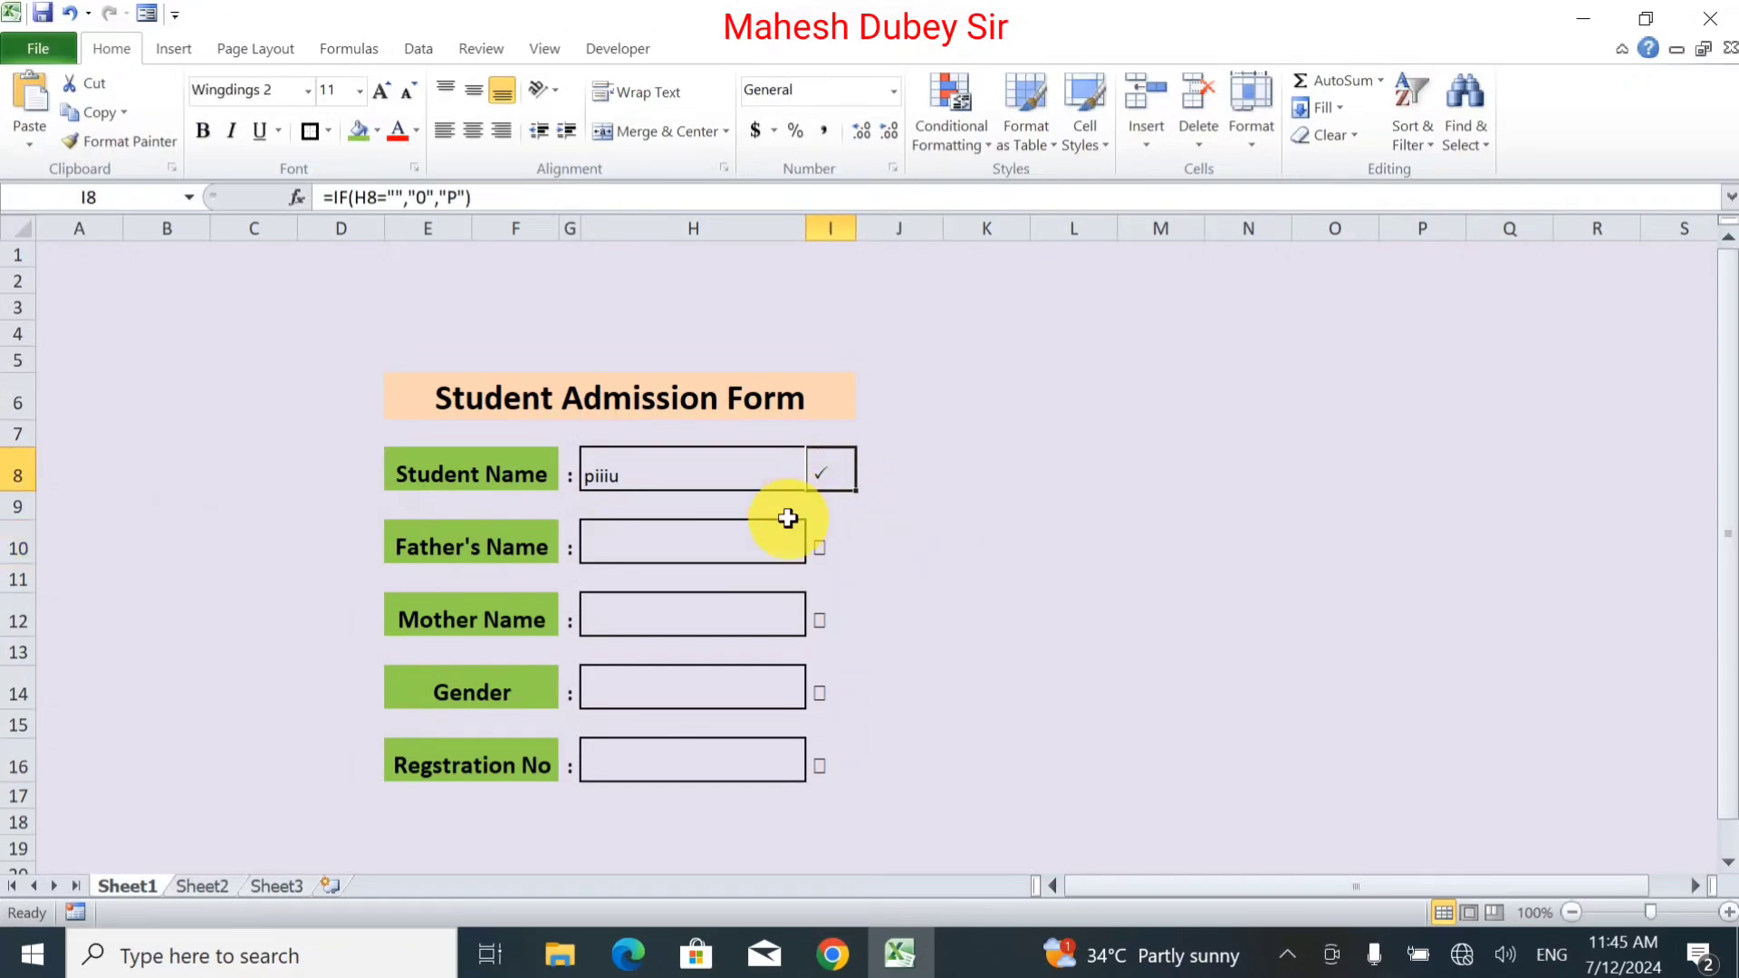
click(682, 475)
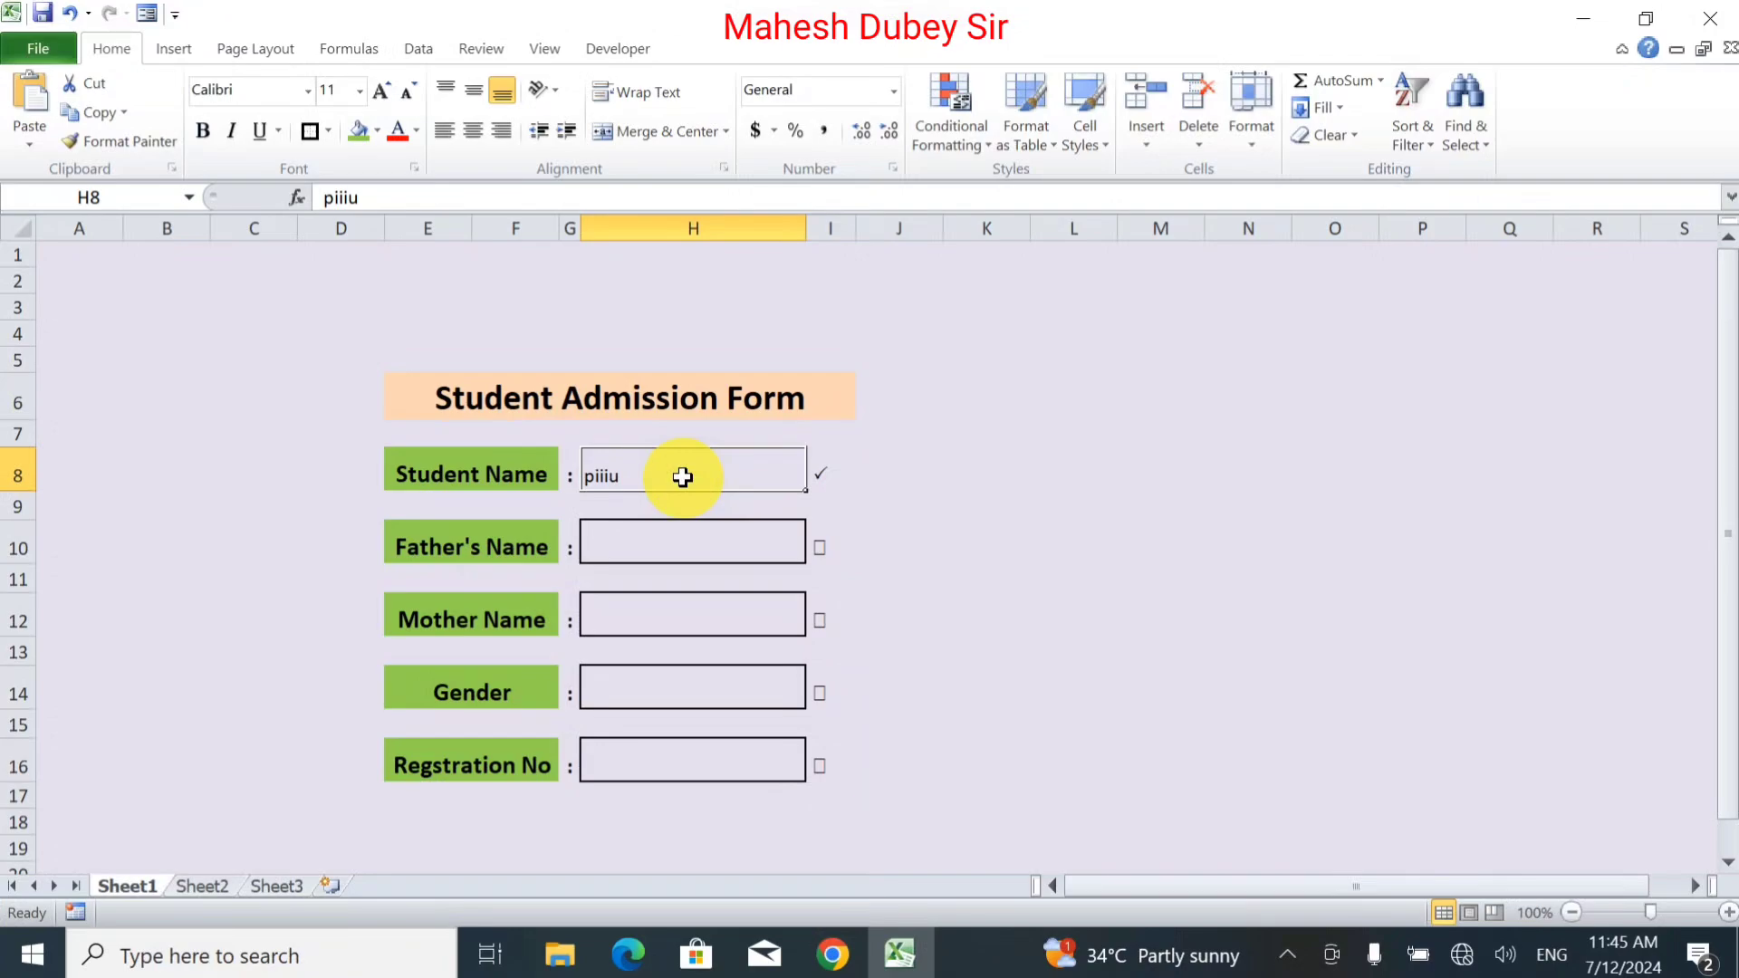
click(820, 554)
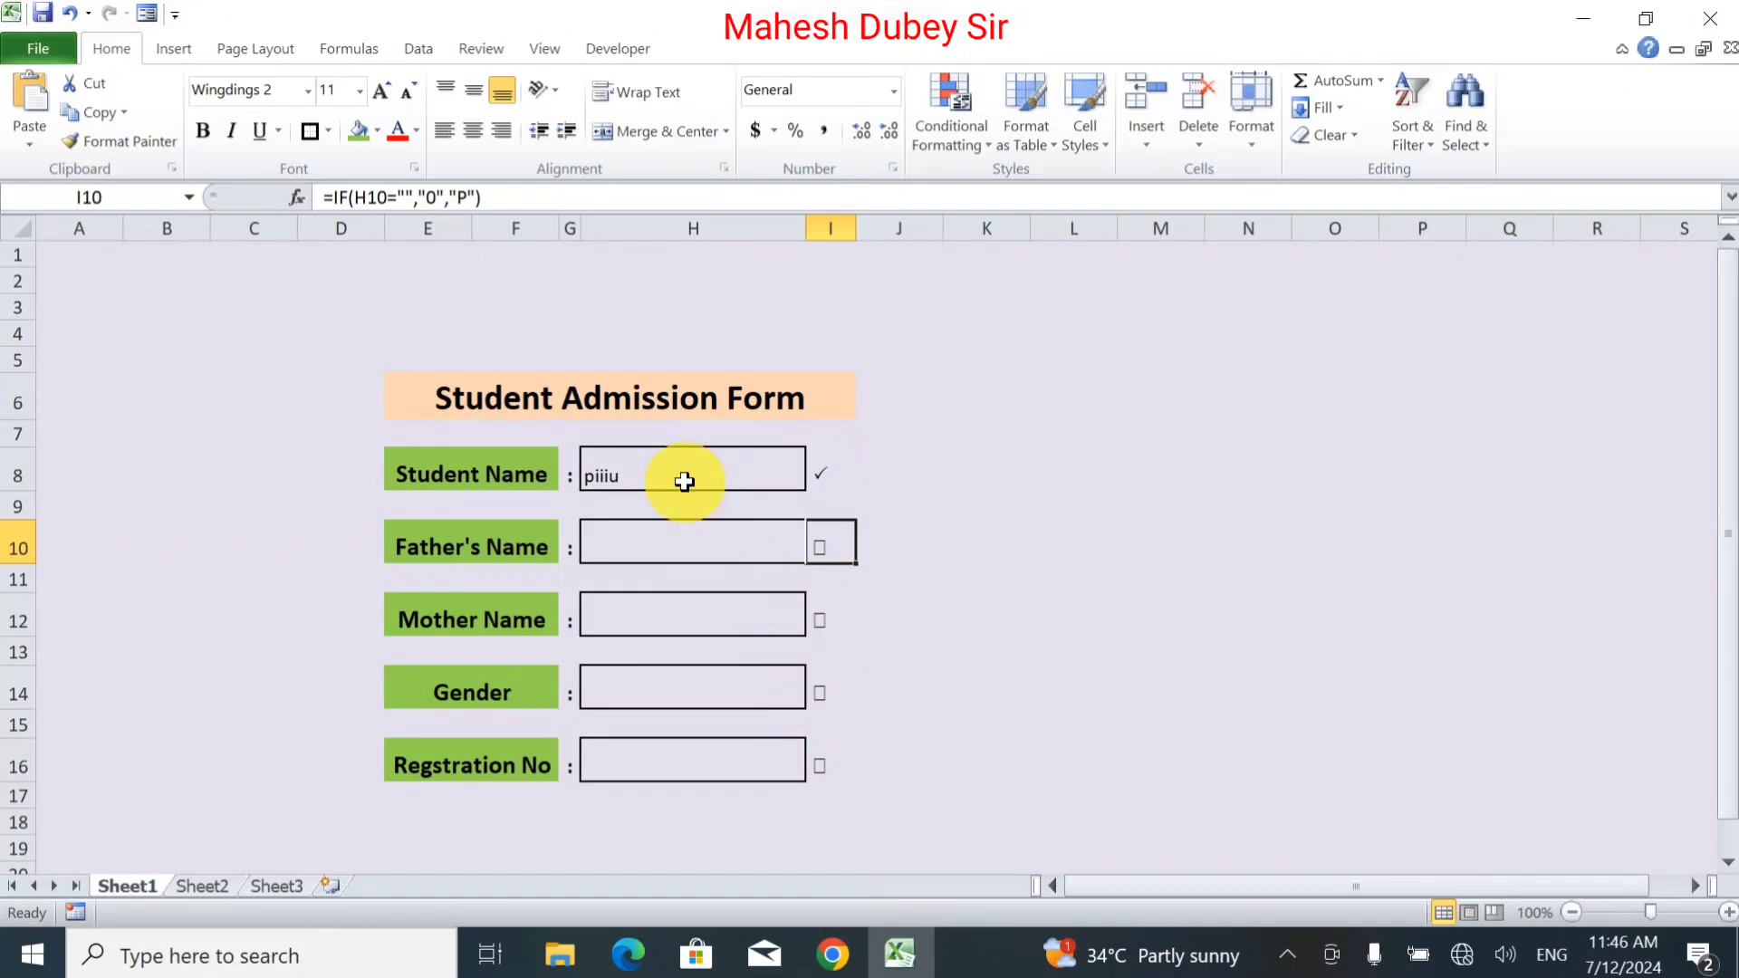
key(BackSpace)
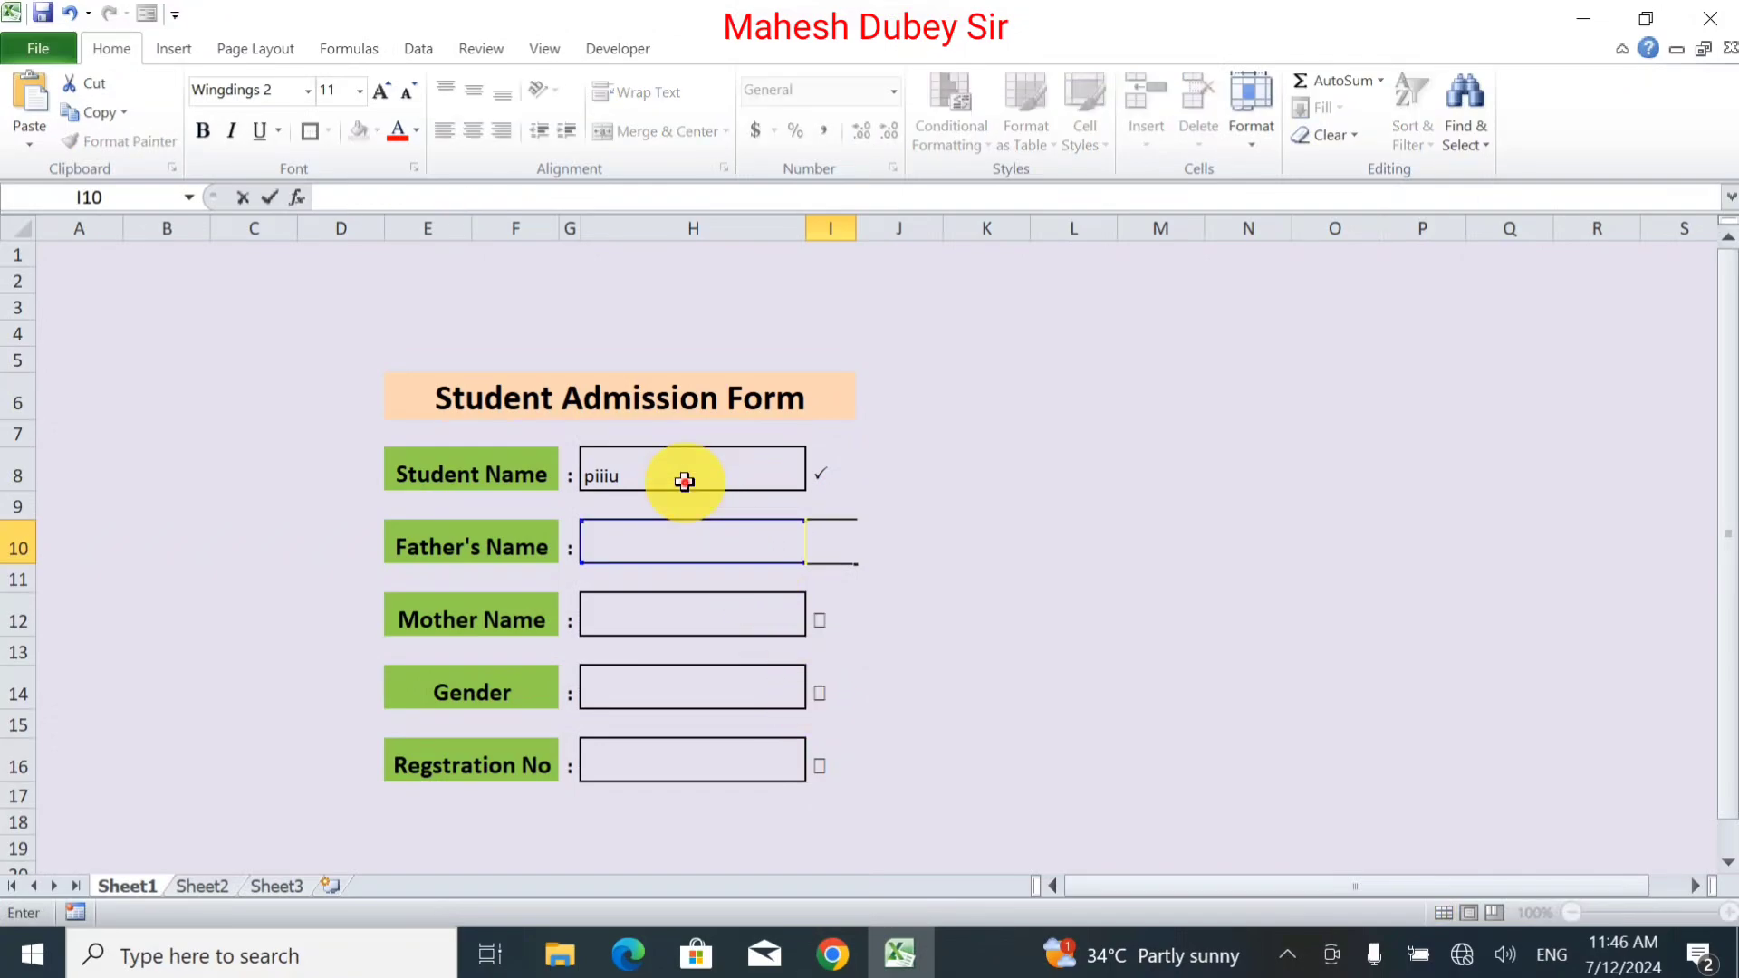
click(684, 481)
double_click(684, 481)
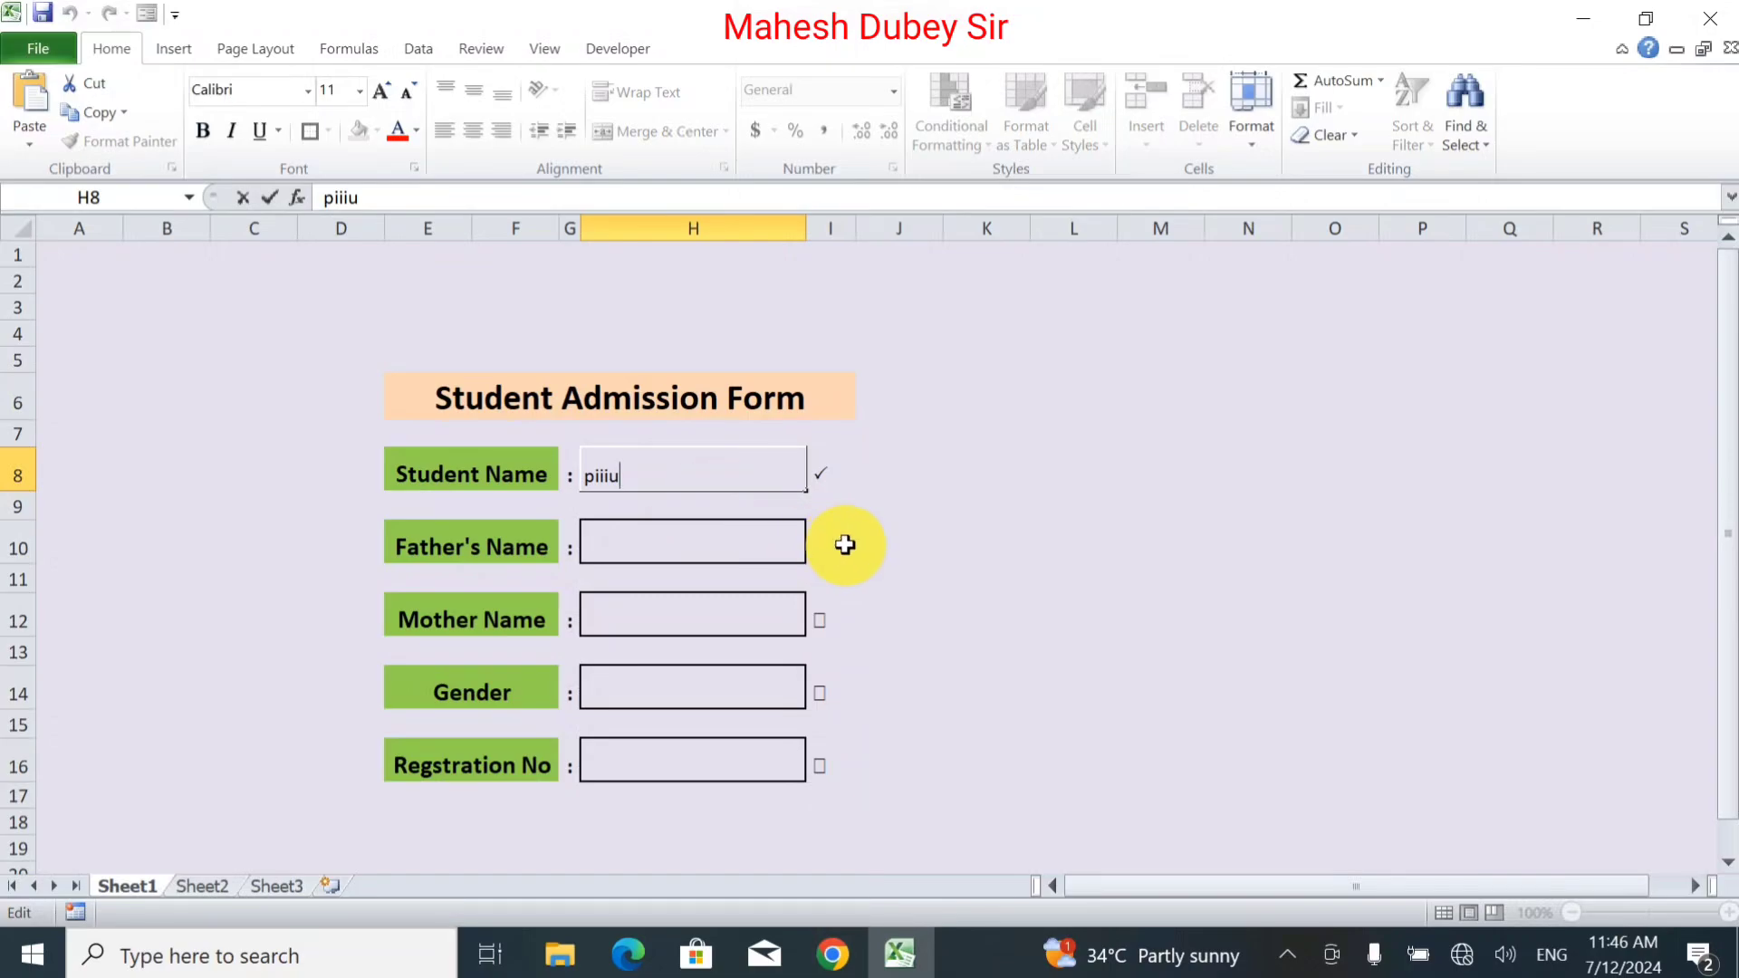
key(super)
key(super)
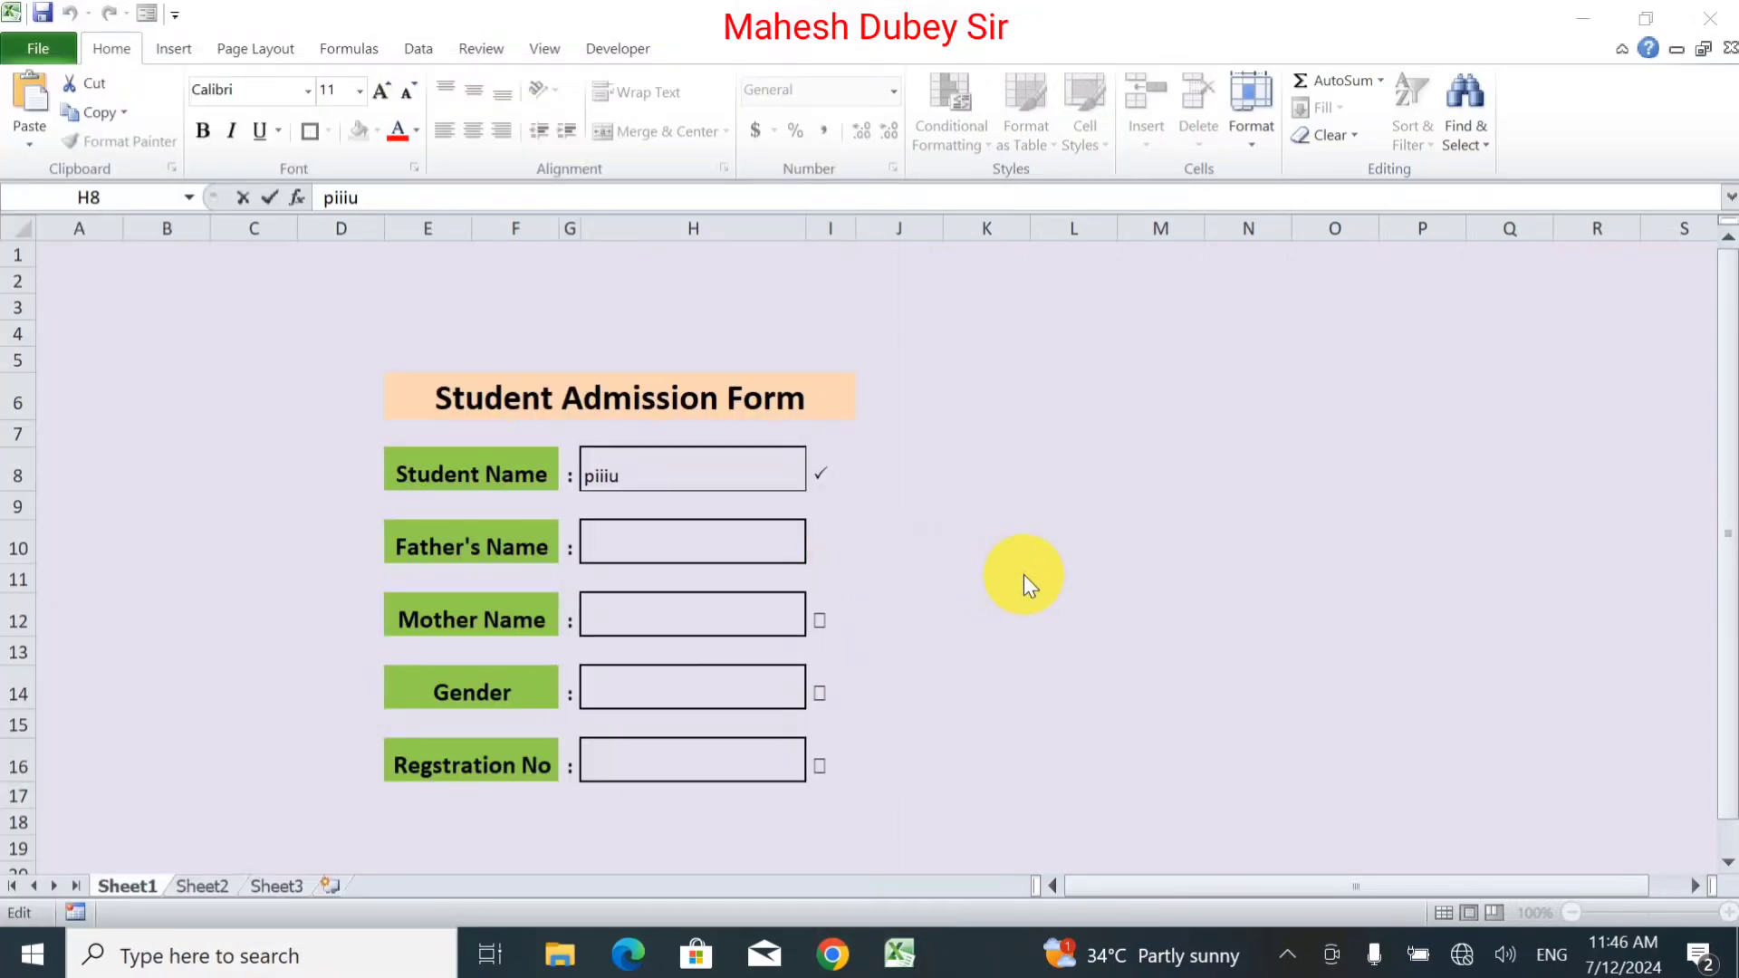
key(Escape)
key(ctrl+z)
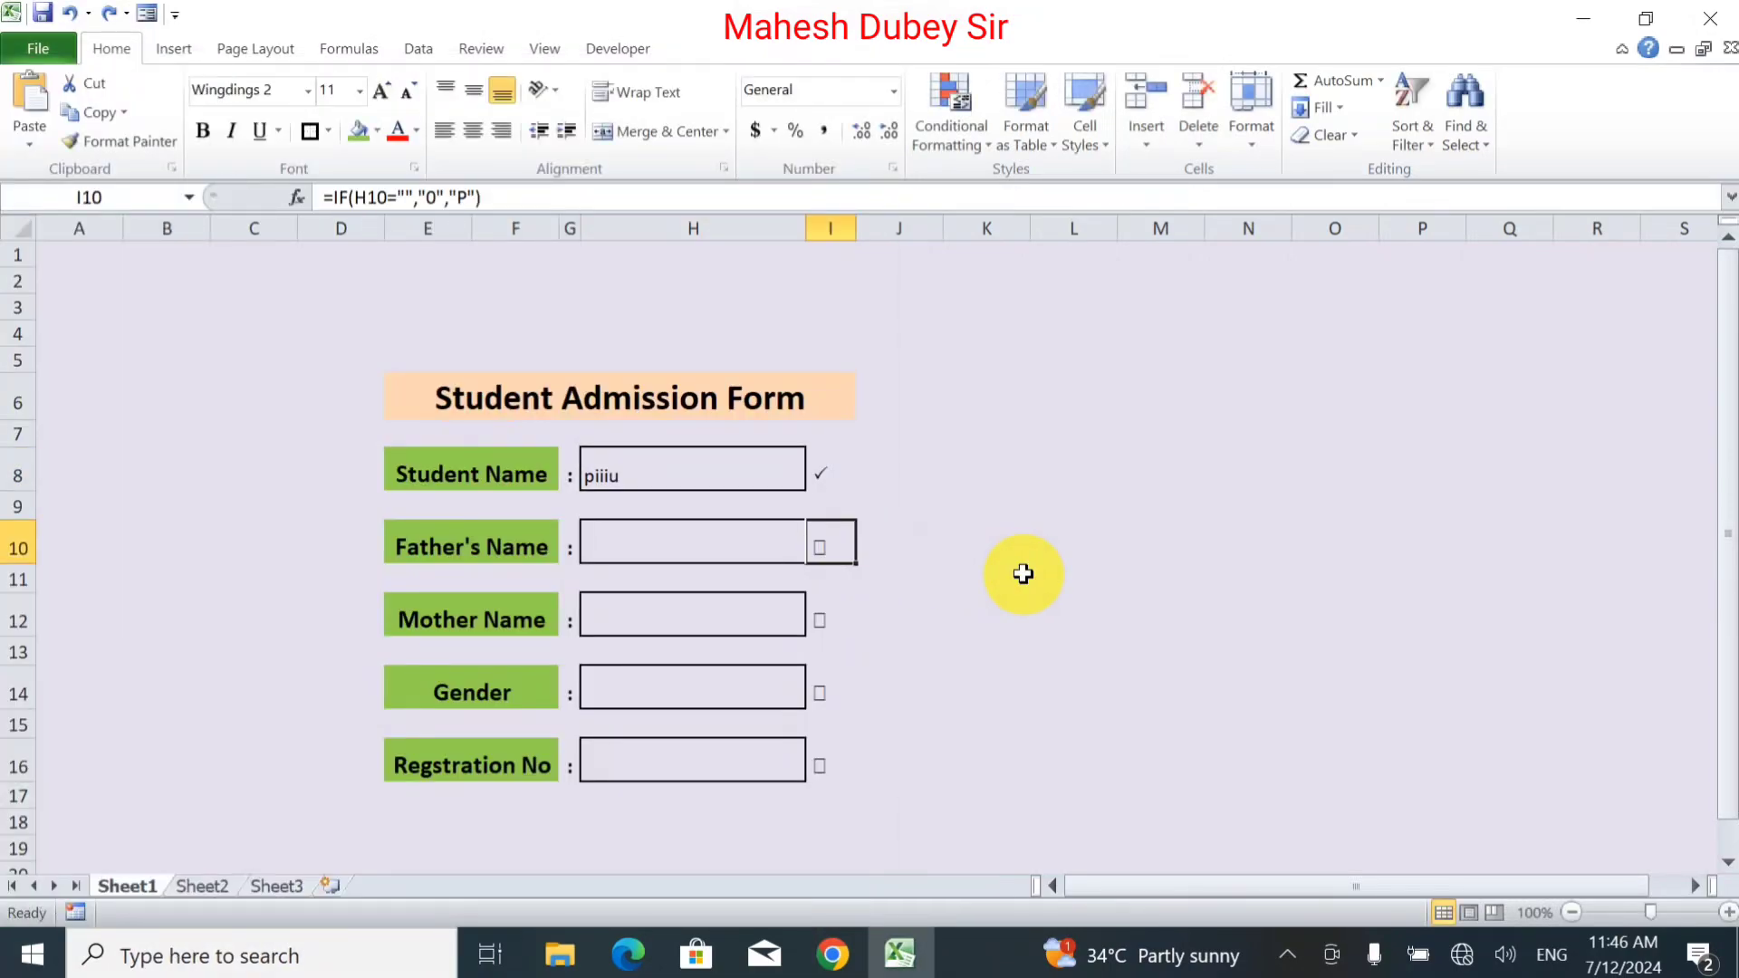
click(671, 478)
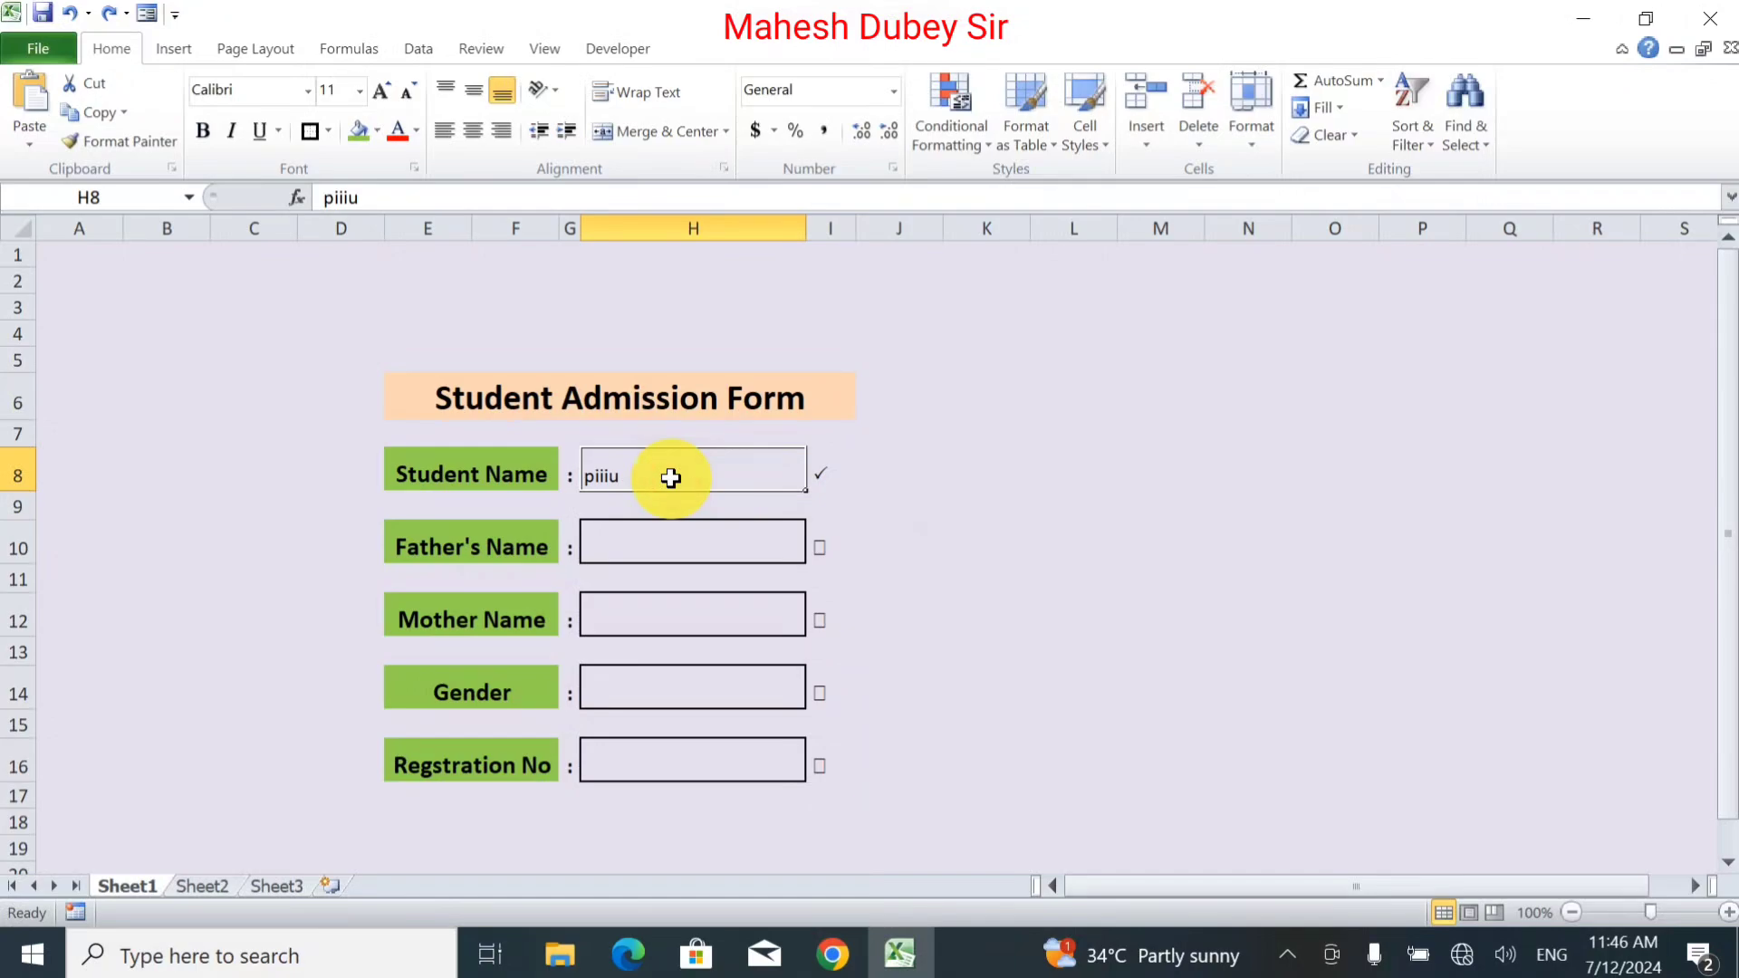
Fill in the student's, father's and mother's full names in H8, H10 and H12.
text(Ra)
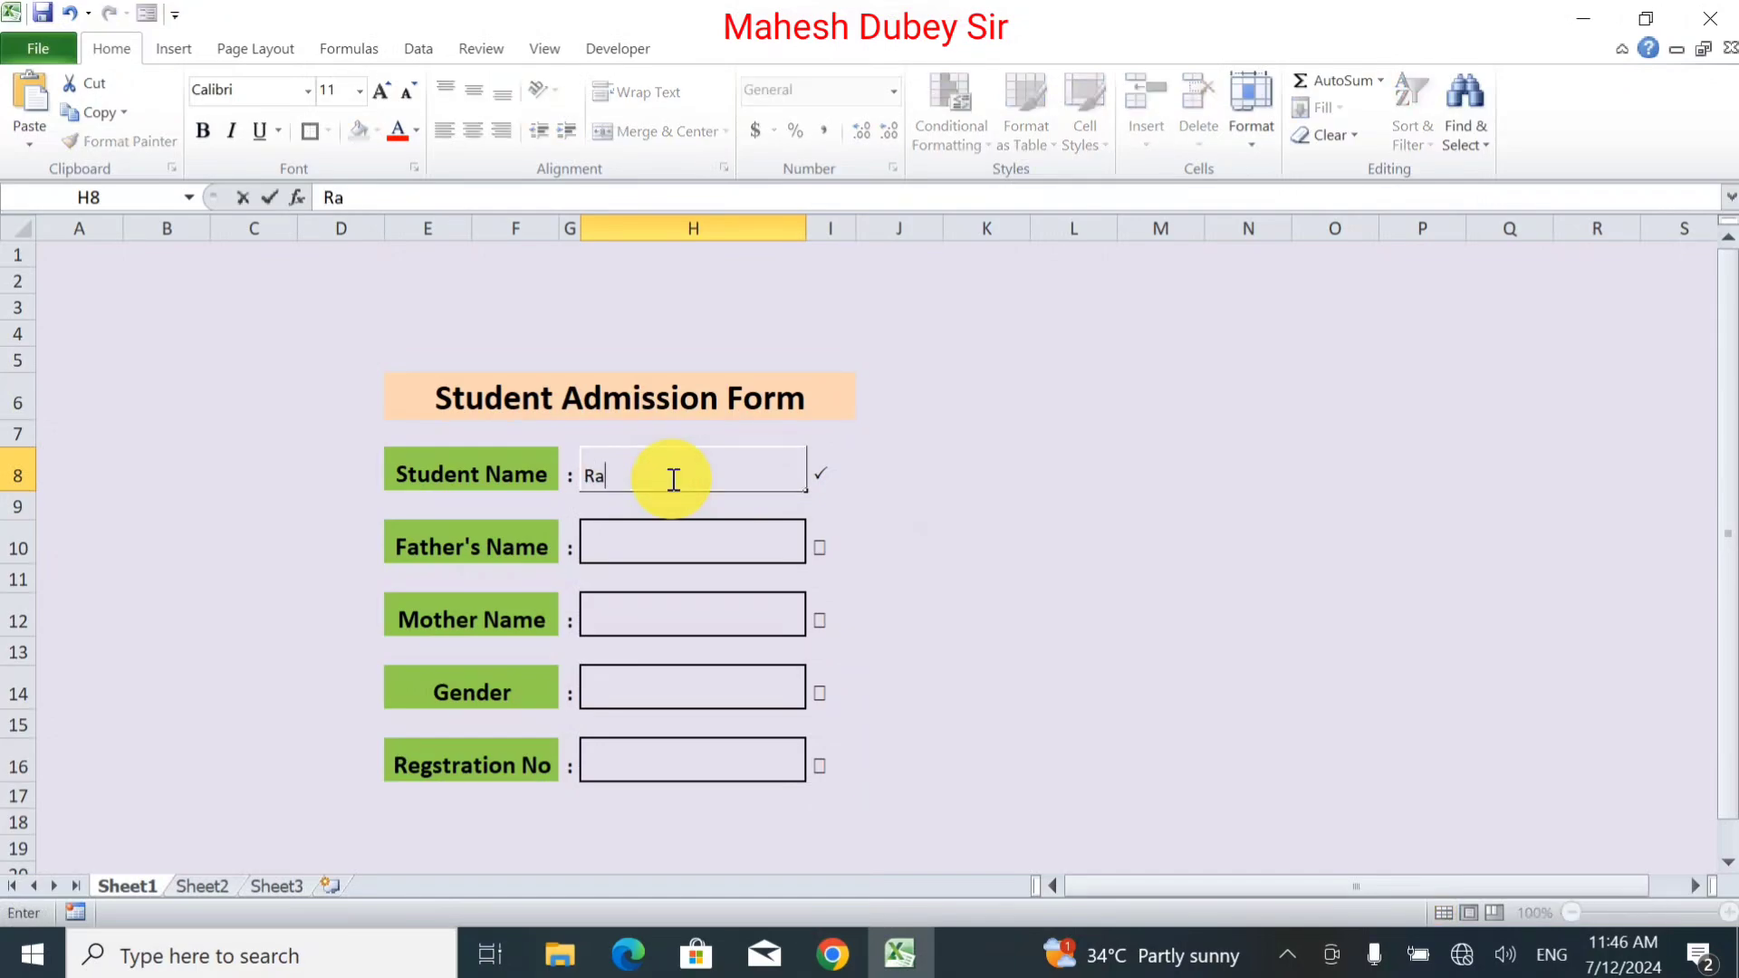
text(mesh)
text( Kumar)
key(Return)
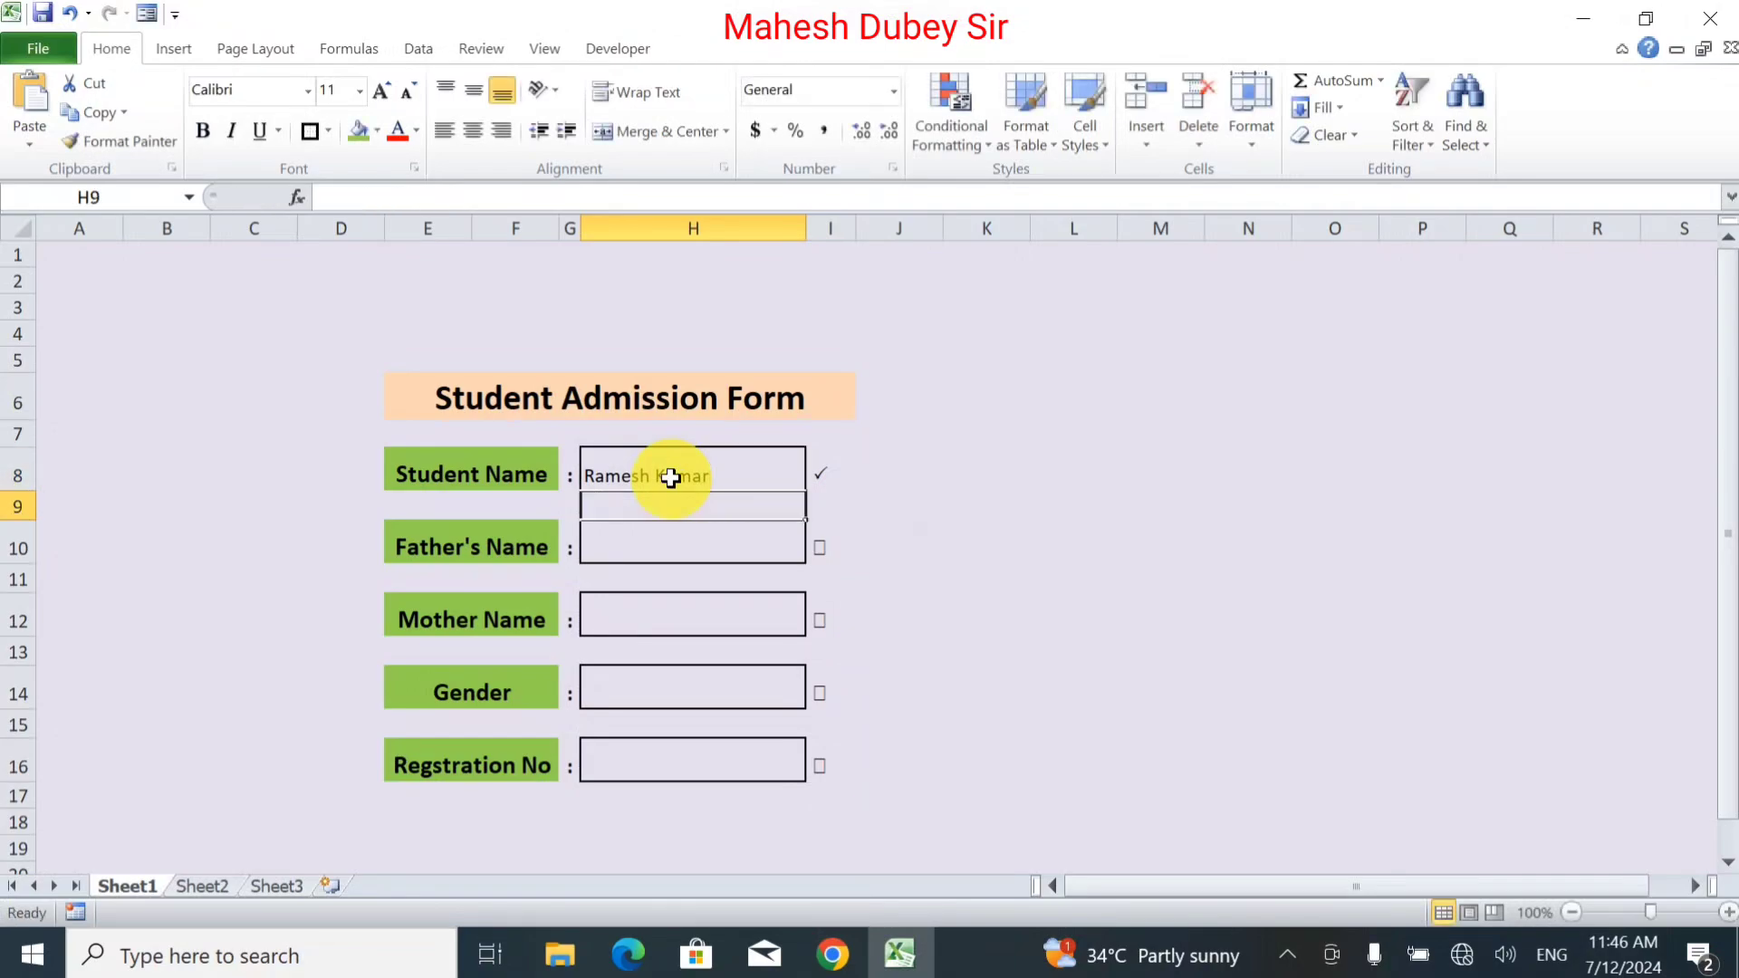
key(Down)
text(U)
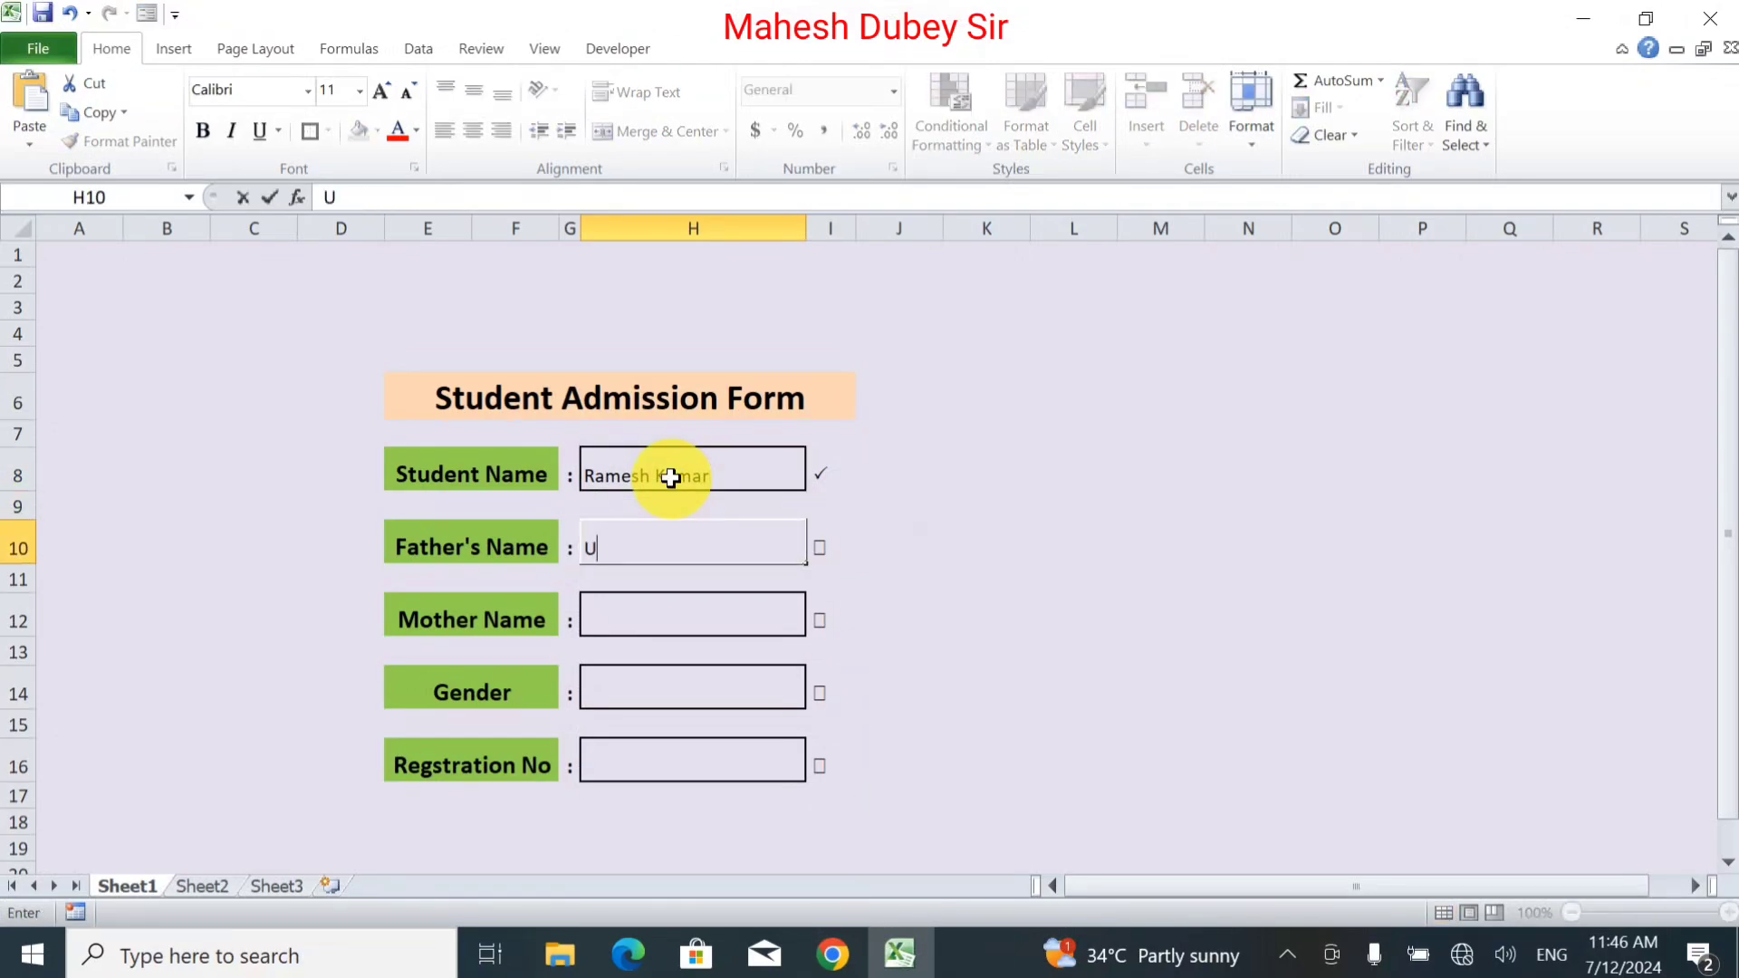
text(sh)
key(BackSpace)
text(a)
key(BackSpace)
key(BackSpace)
text(ma Sh)
text(ankar)
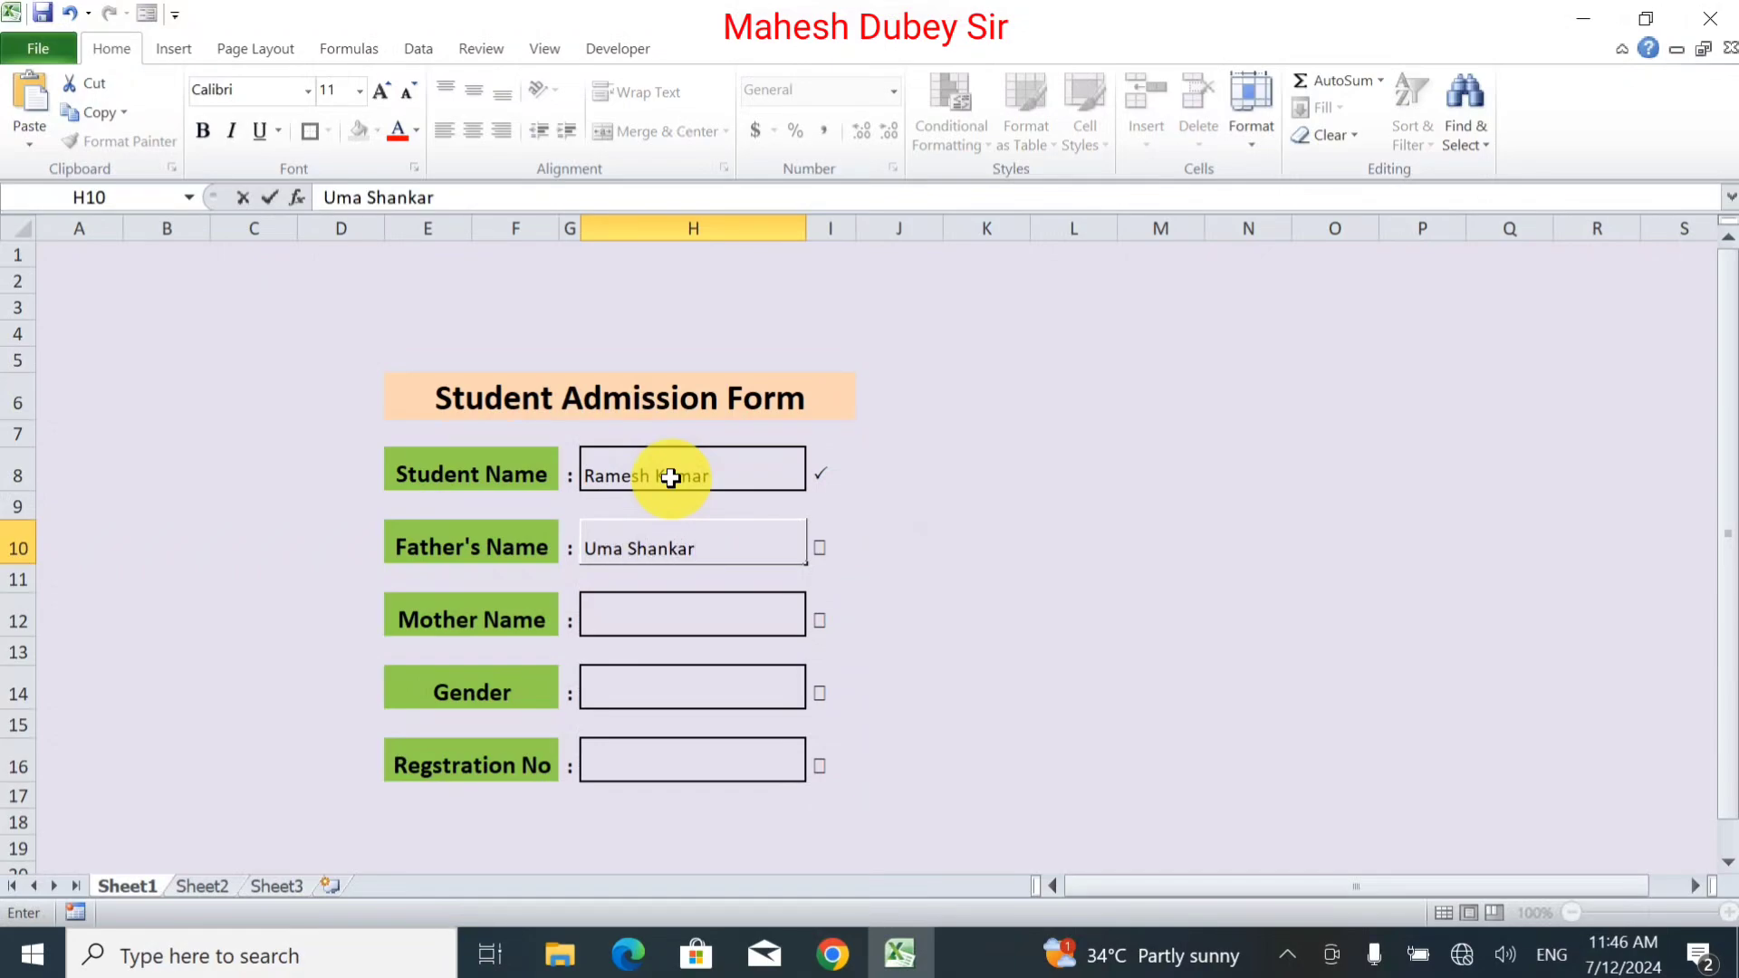
key(Return)
key(Return)
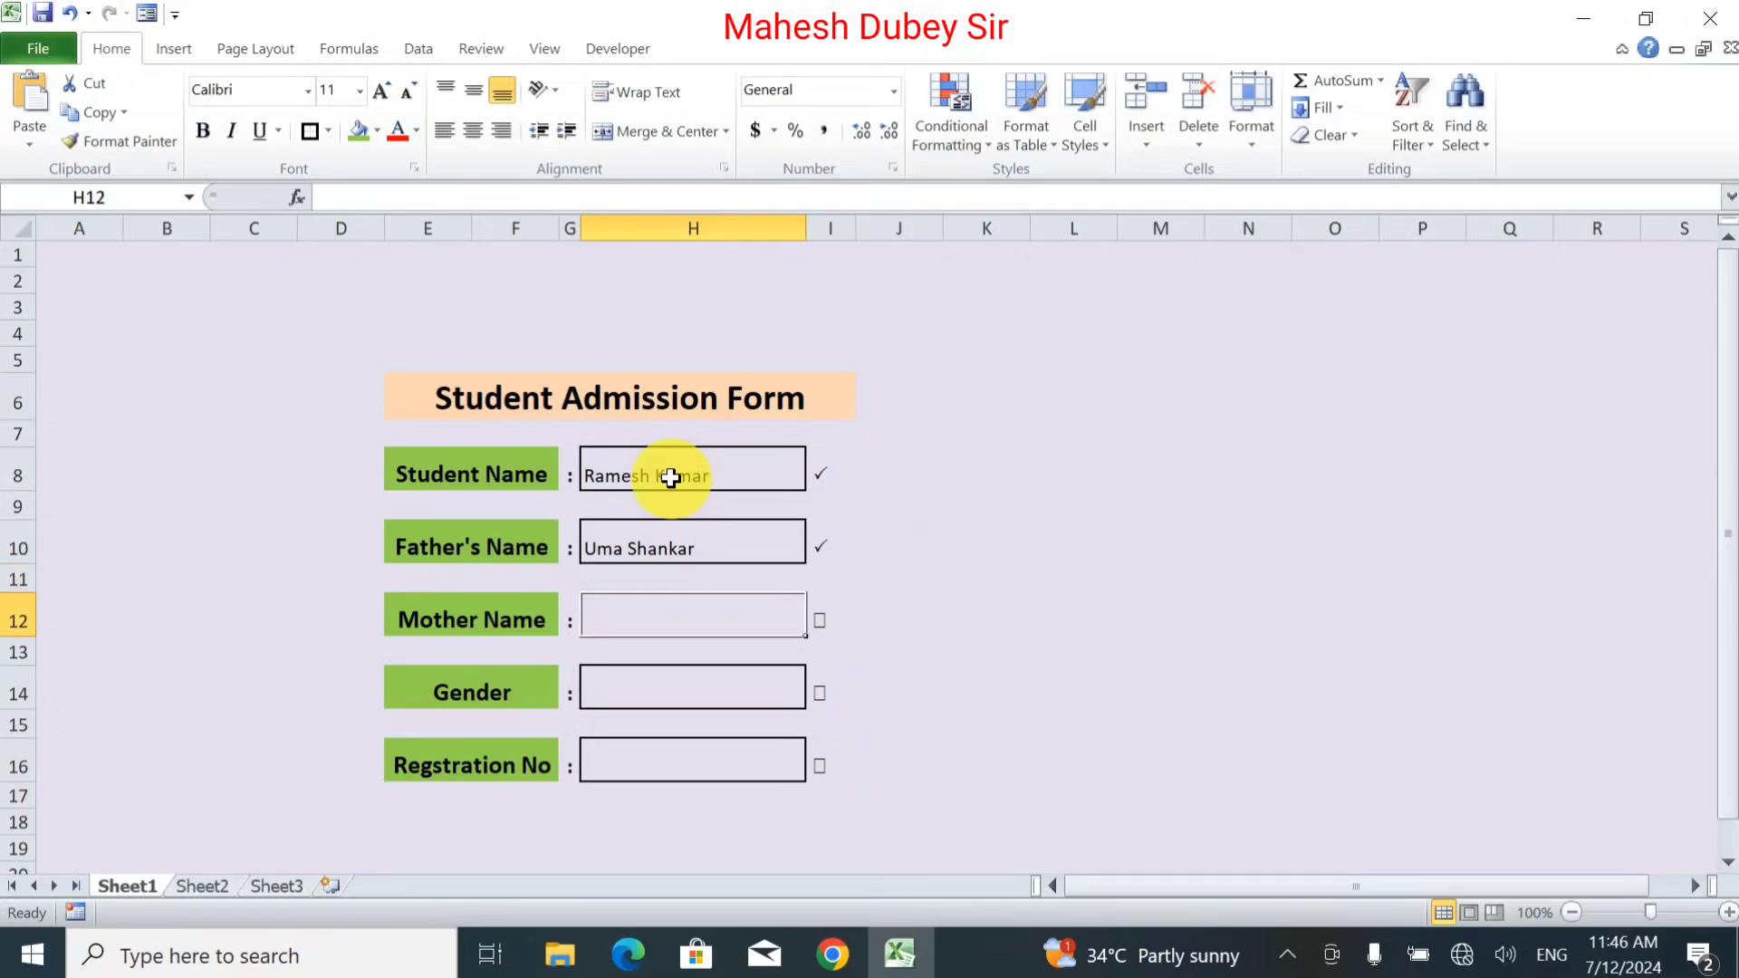
text(Nirmala)
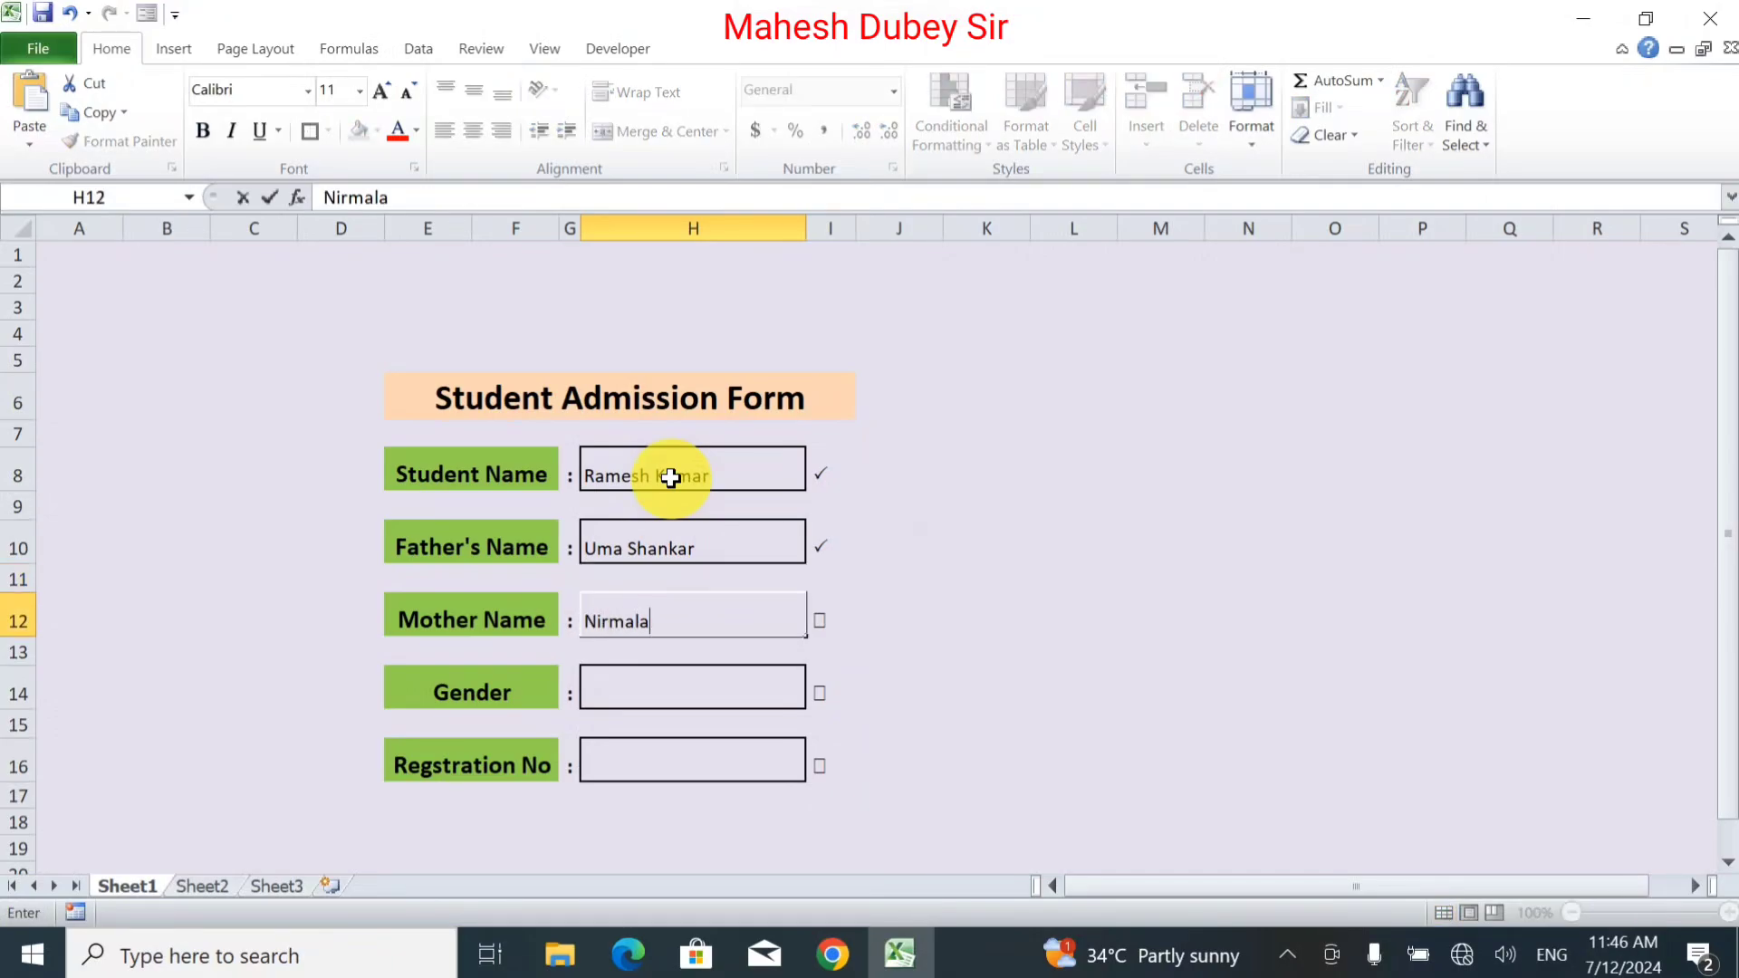
text( Devi)
key(Return)
key(Return)
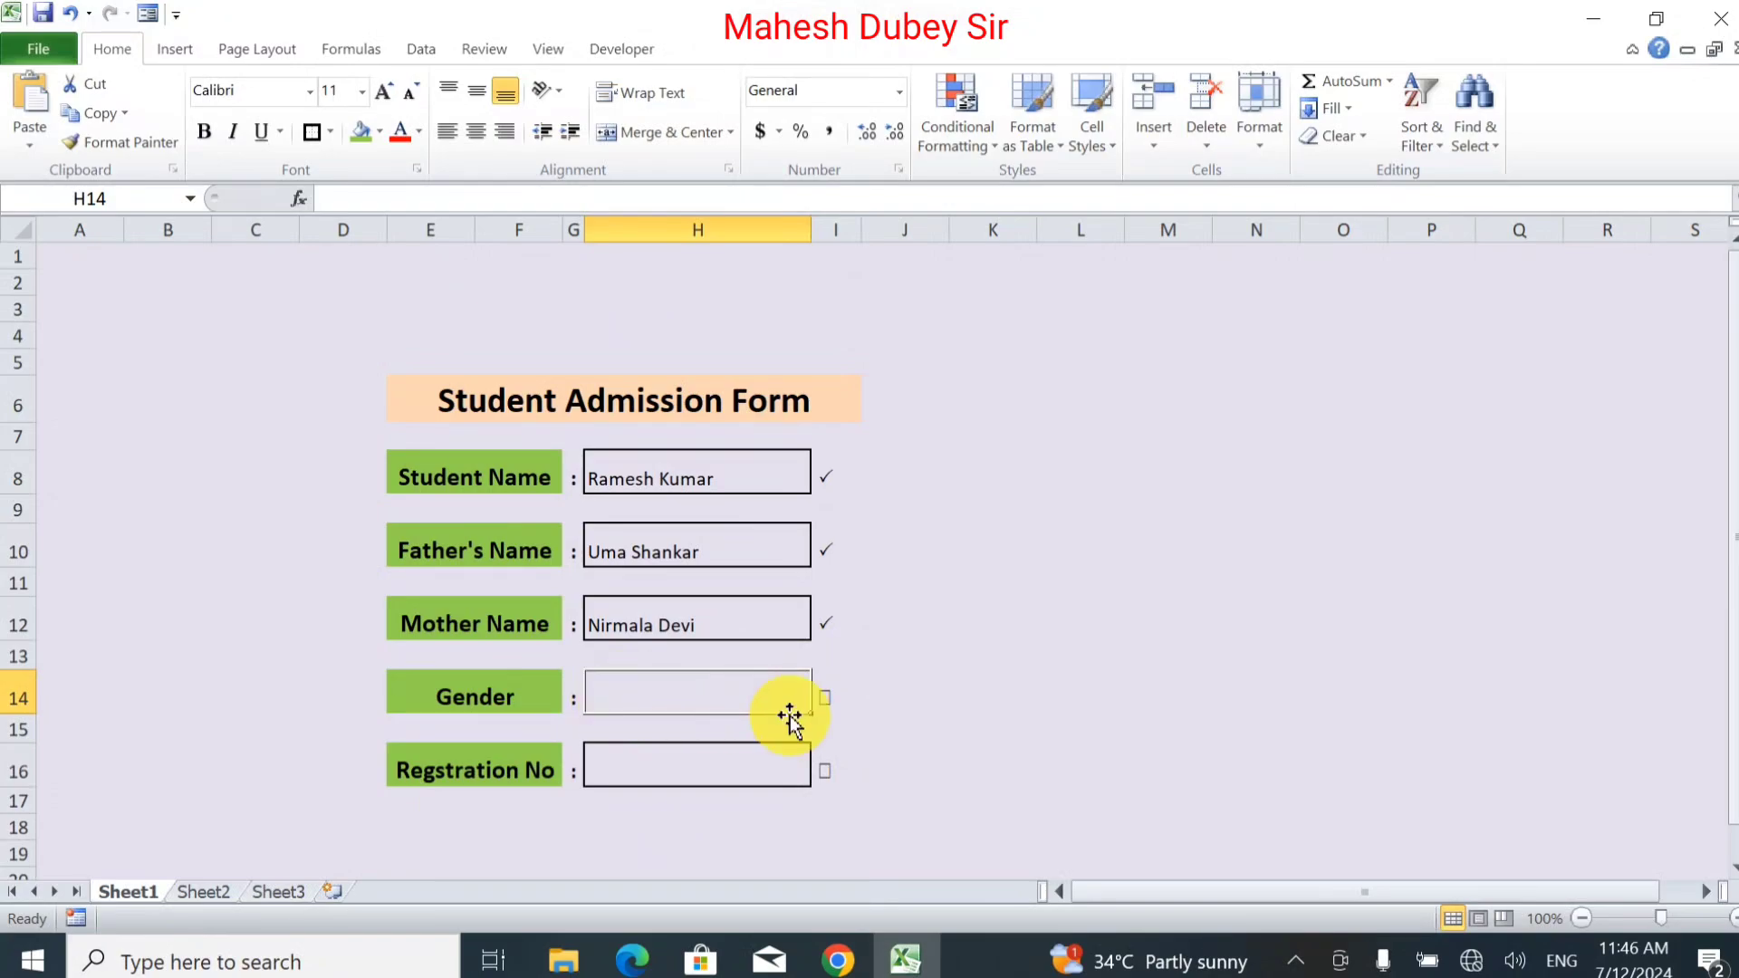
click(828, 696)
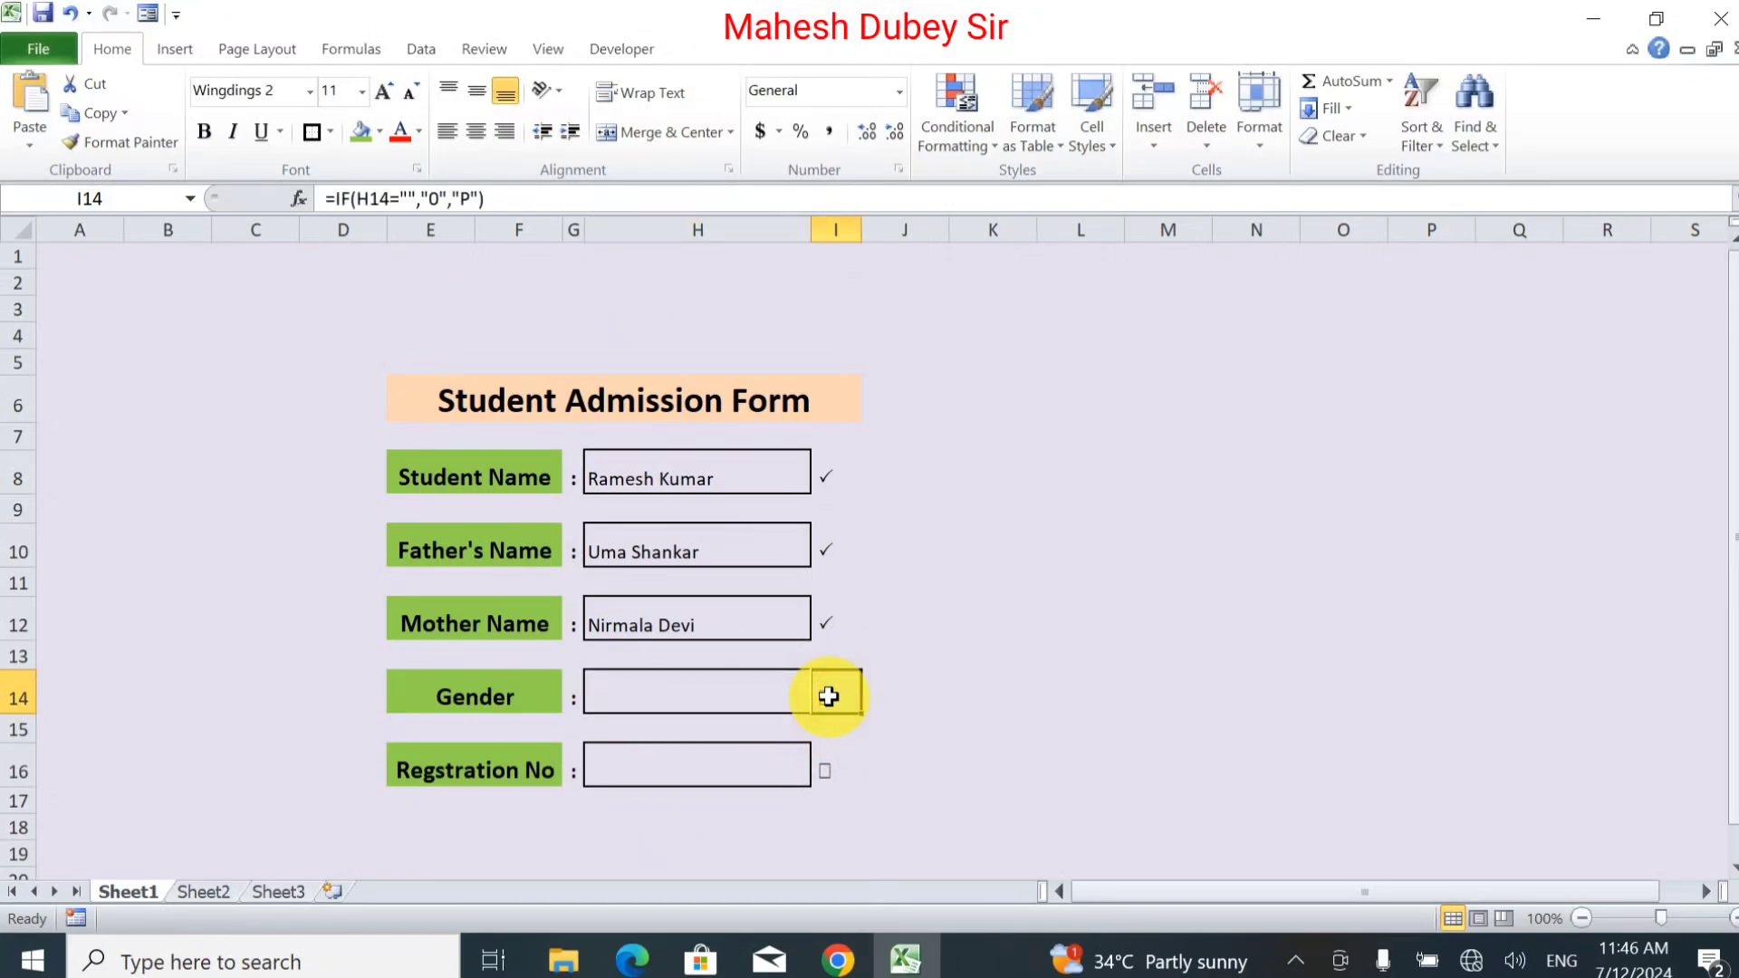
Clear the tick formula from I14 beside the Gender box.
key(Delete)
click(616, 683)
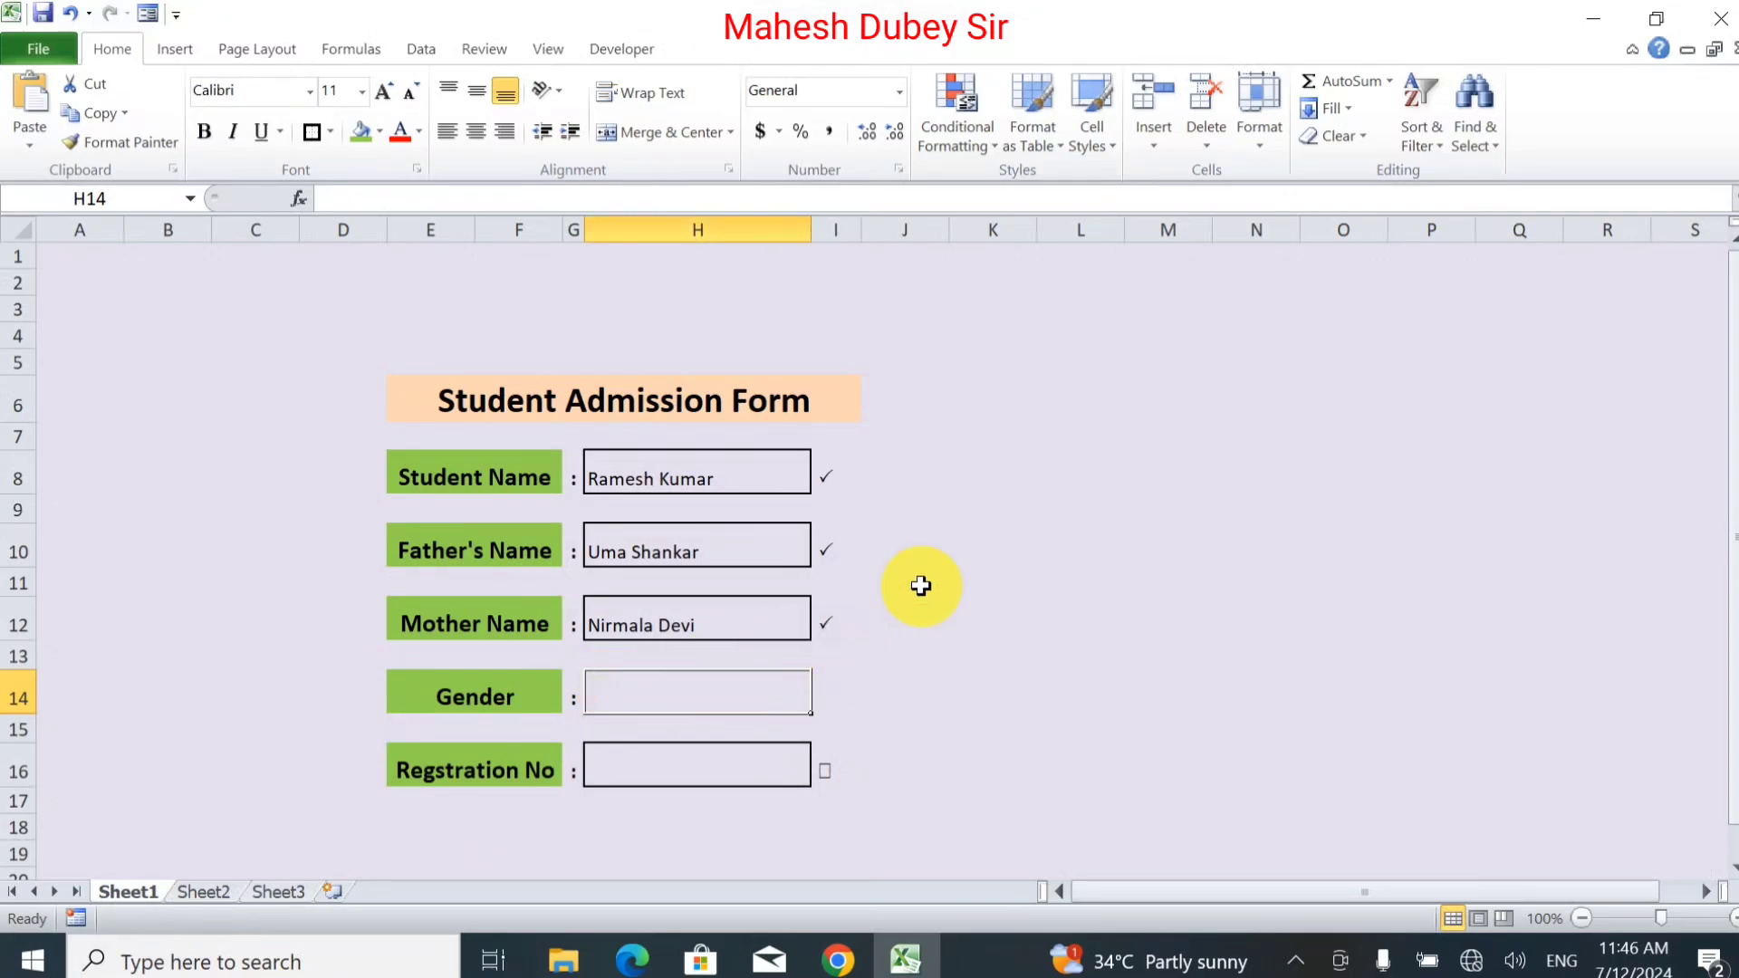
click(614, 56)
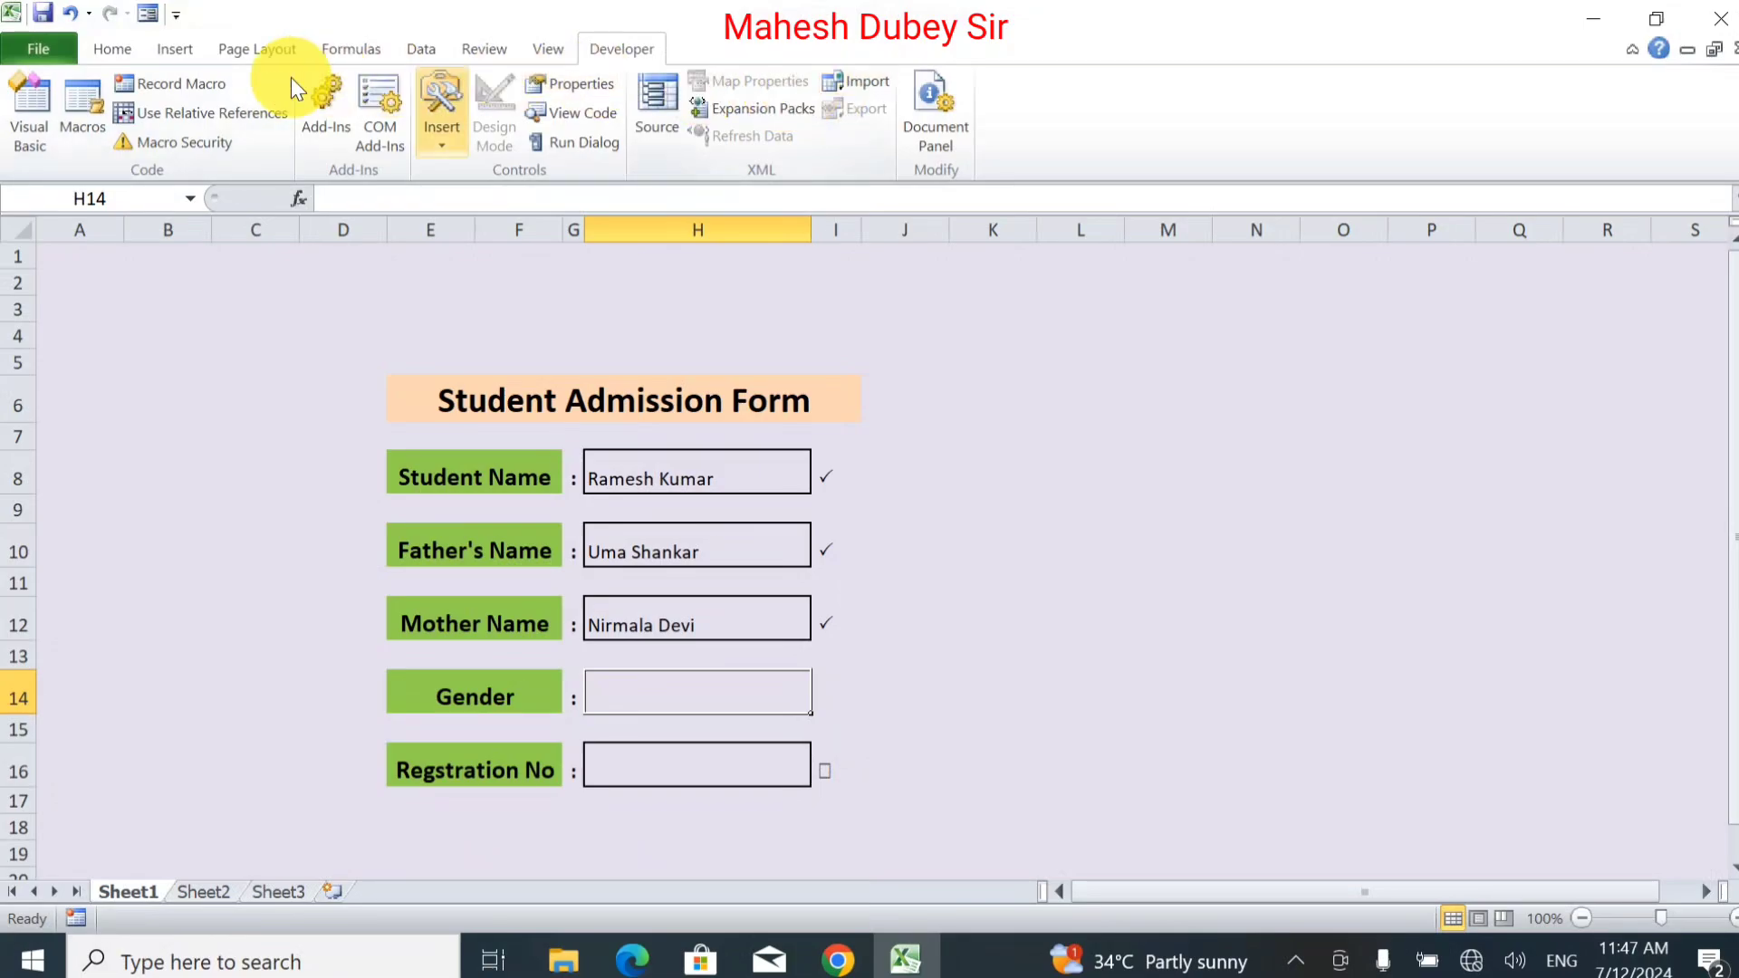
click(107, 51)
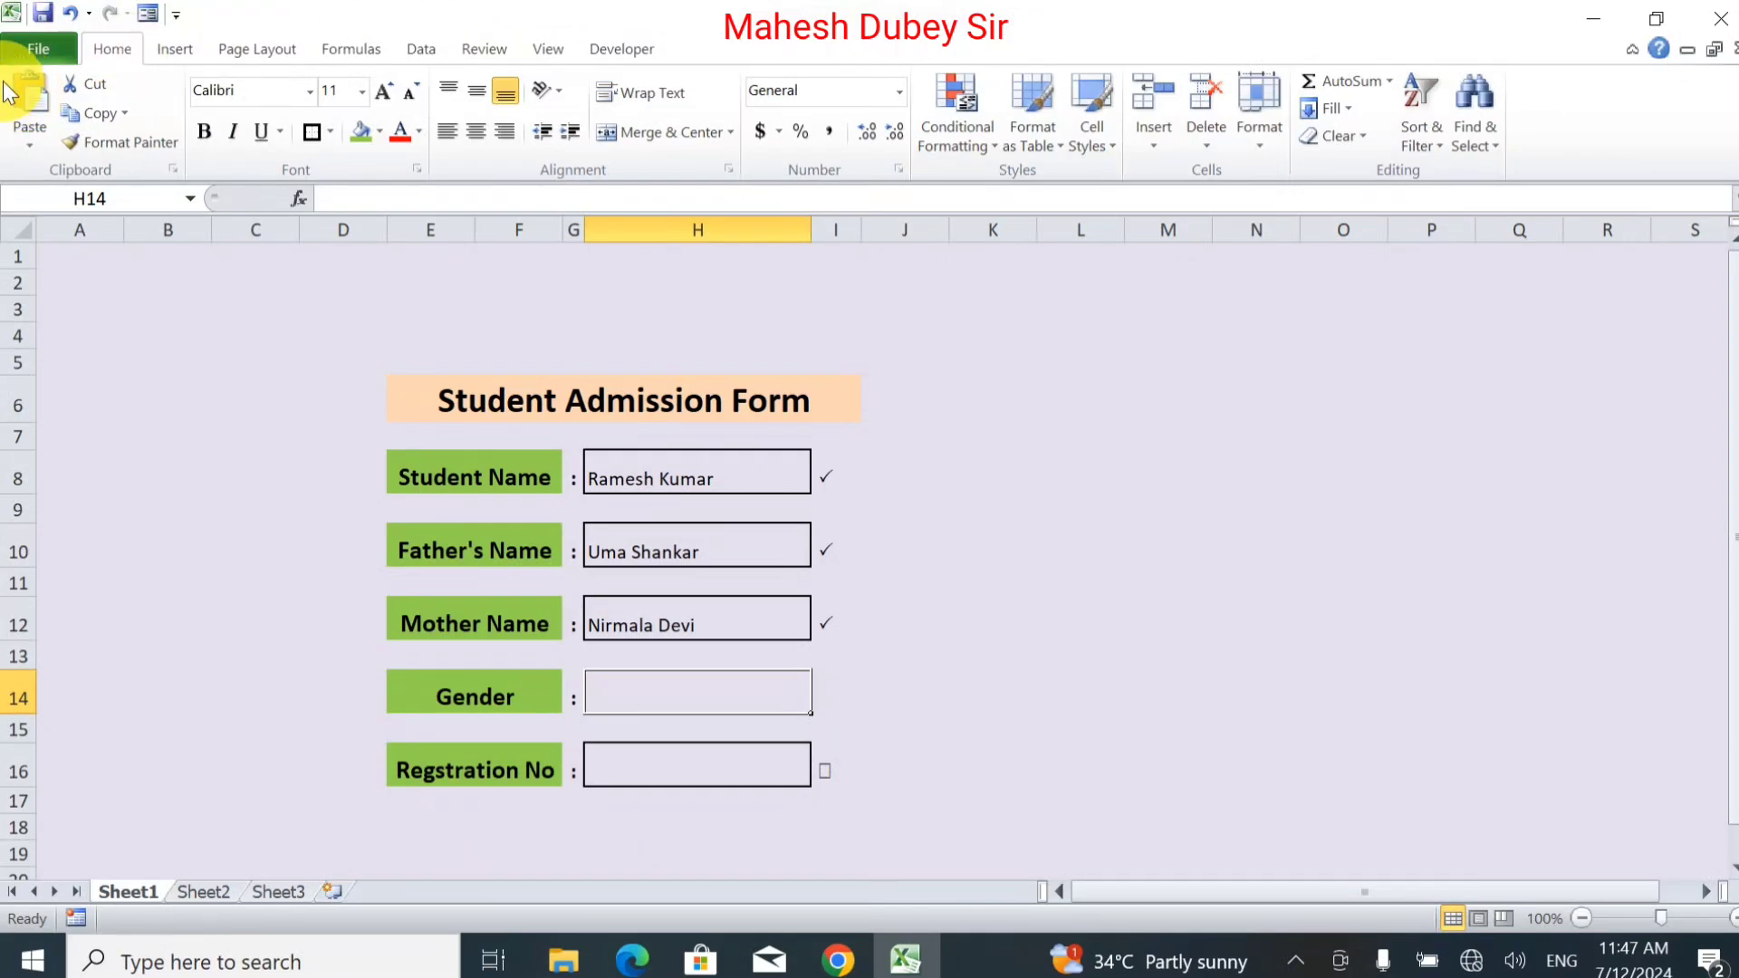
click(15, 53)
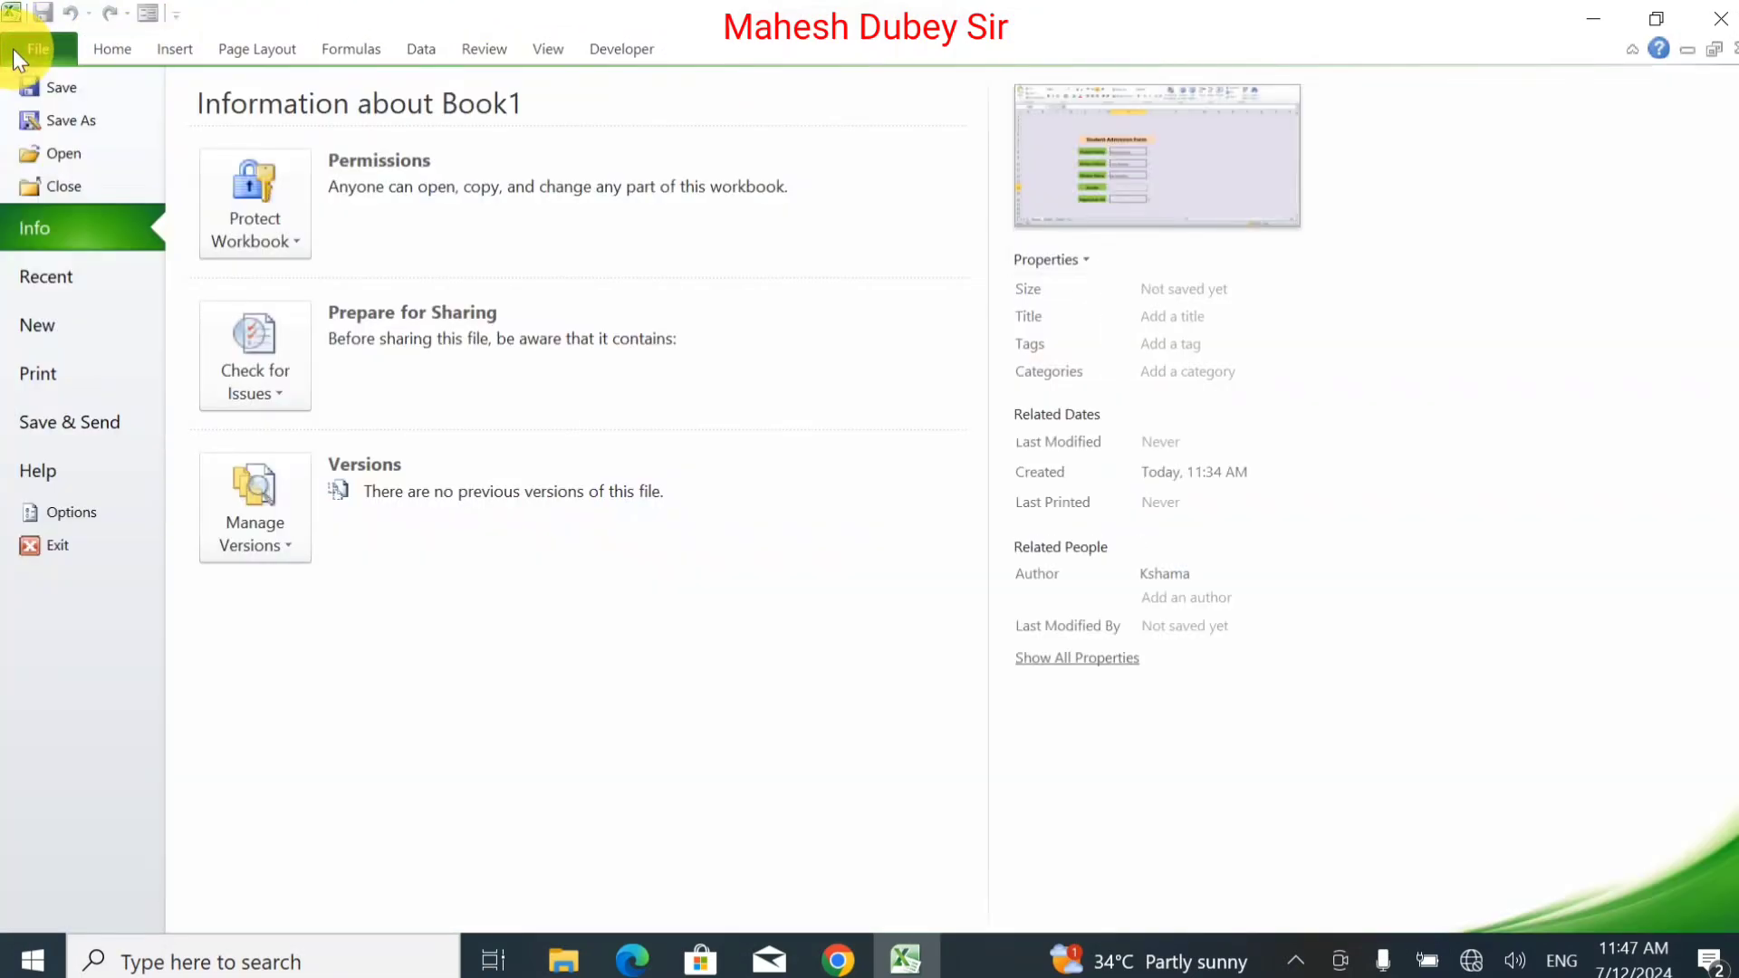
click(66, 525)
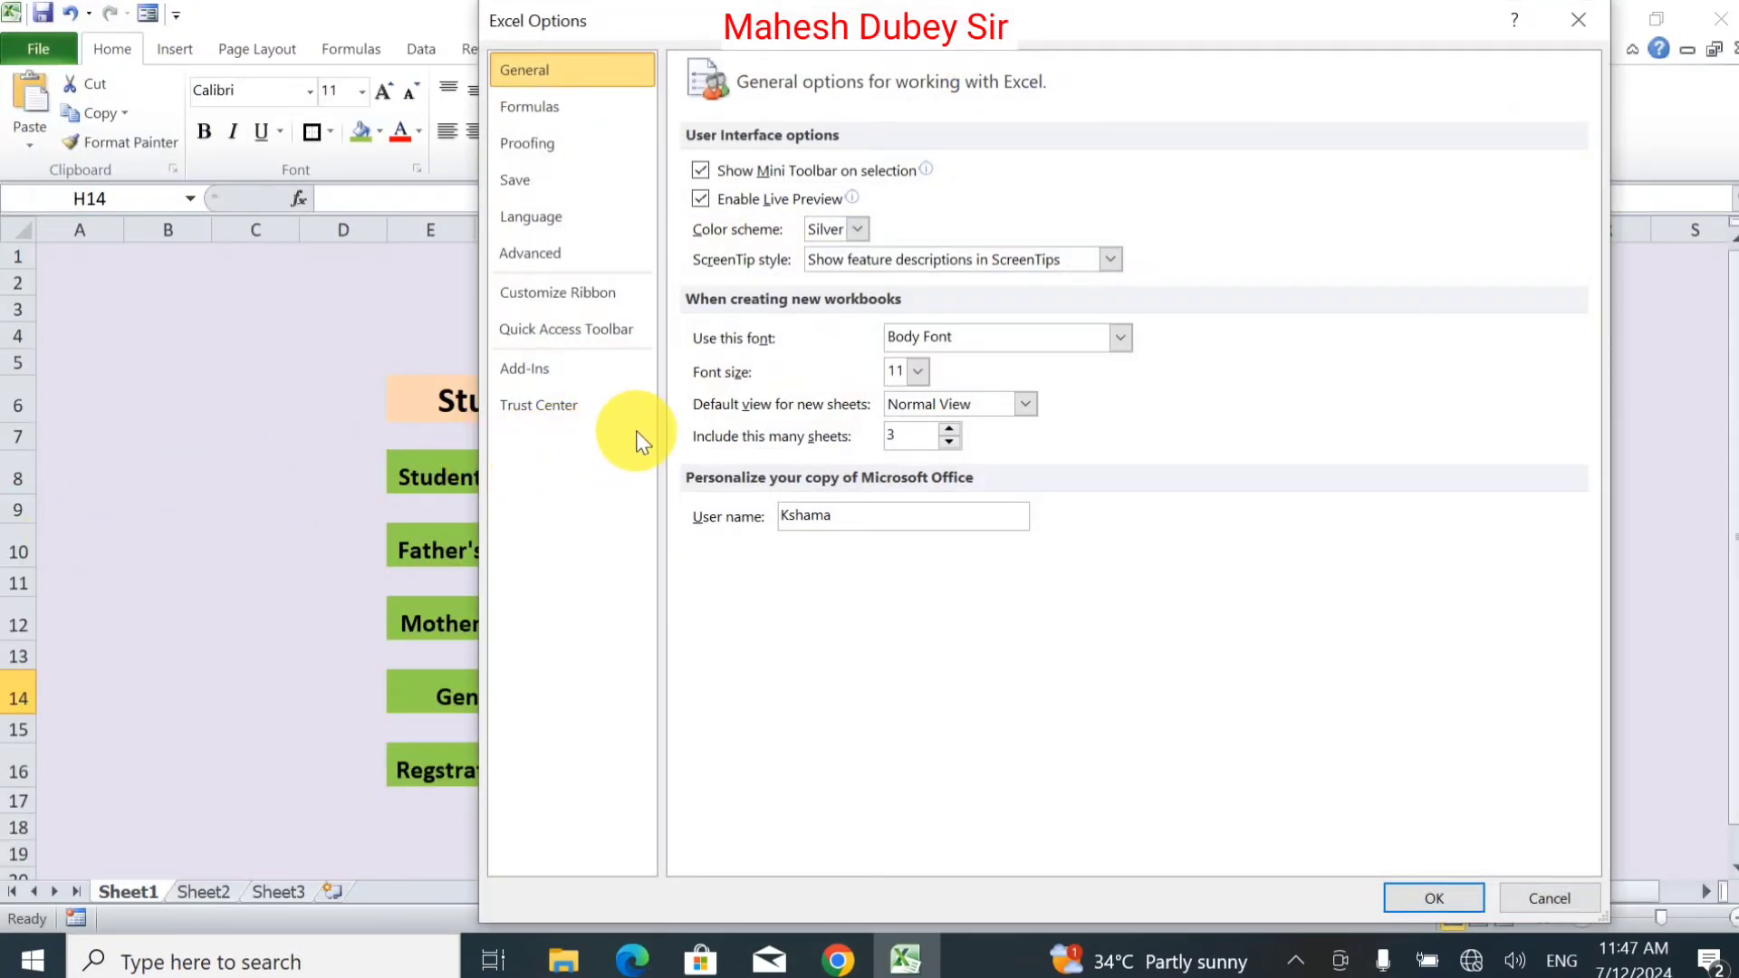
click(556, 293)
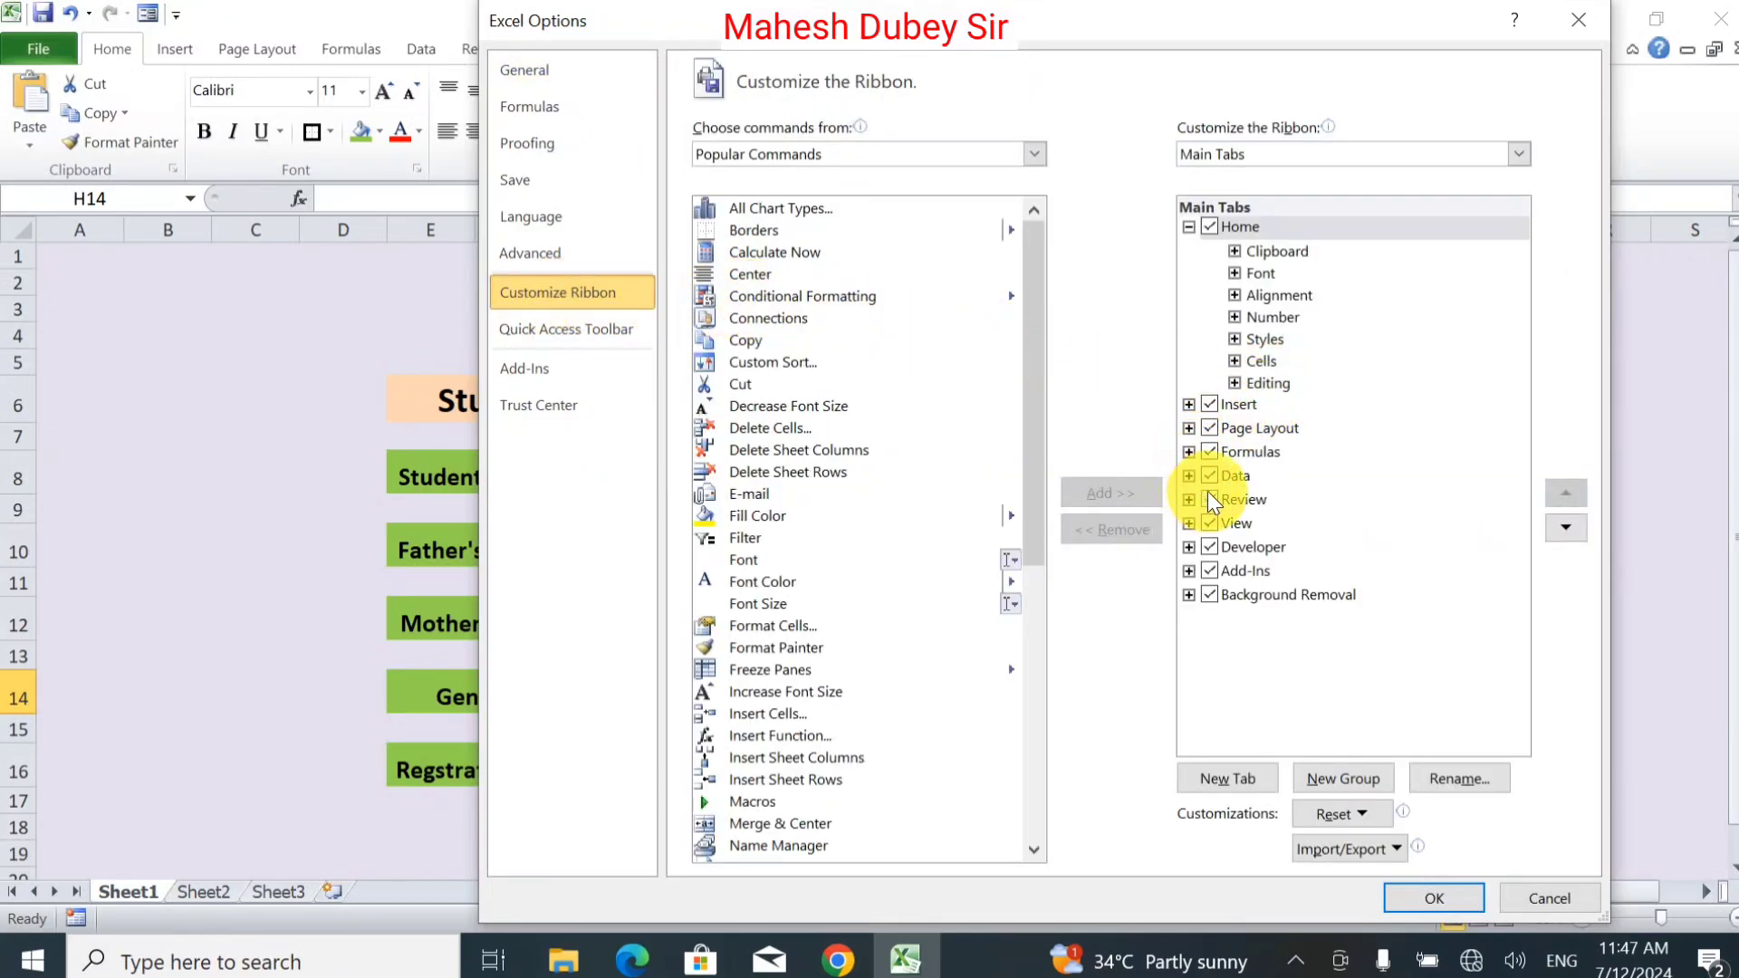
click(1188, 547)
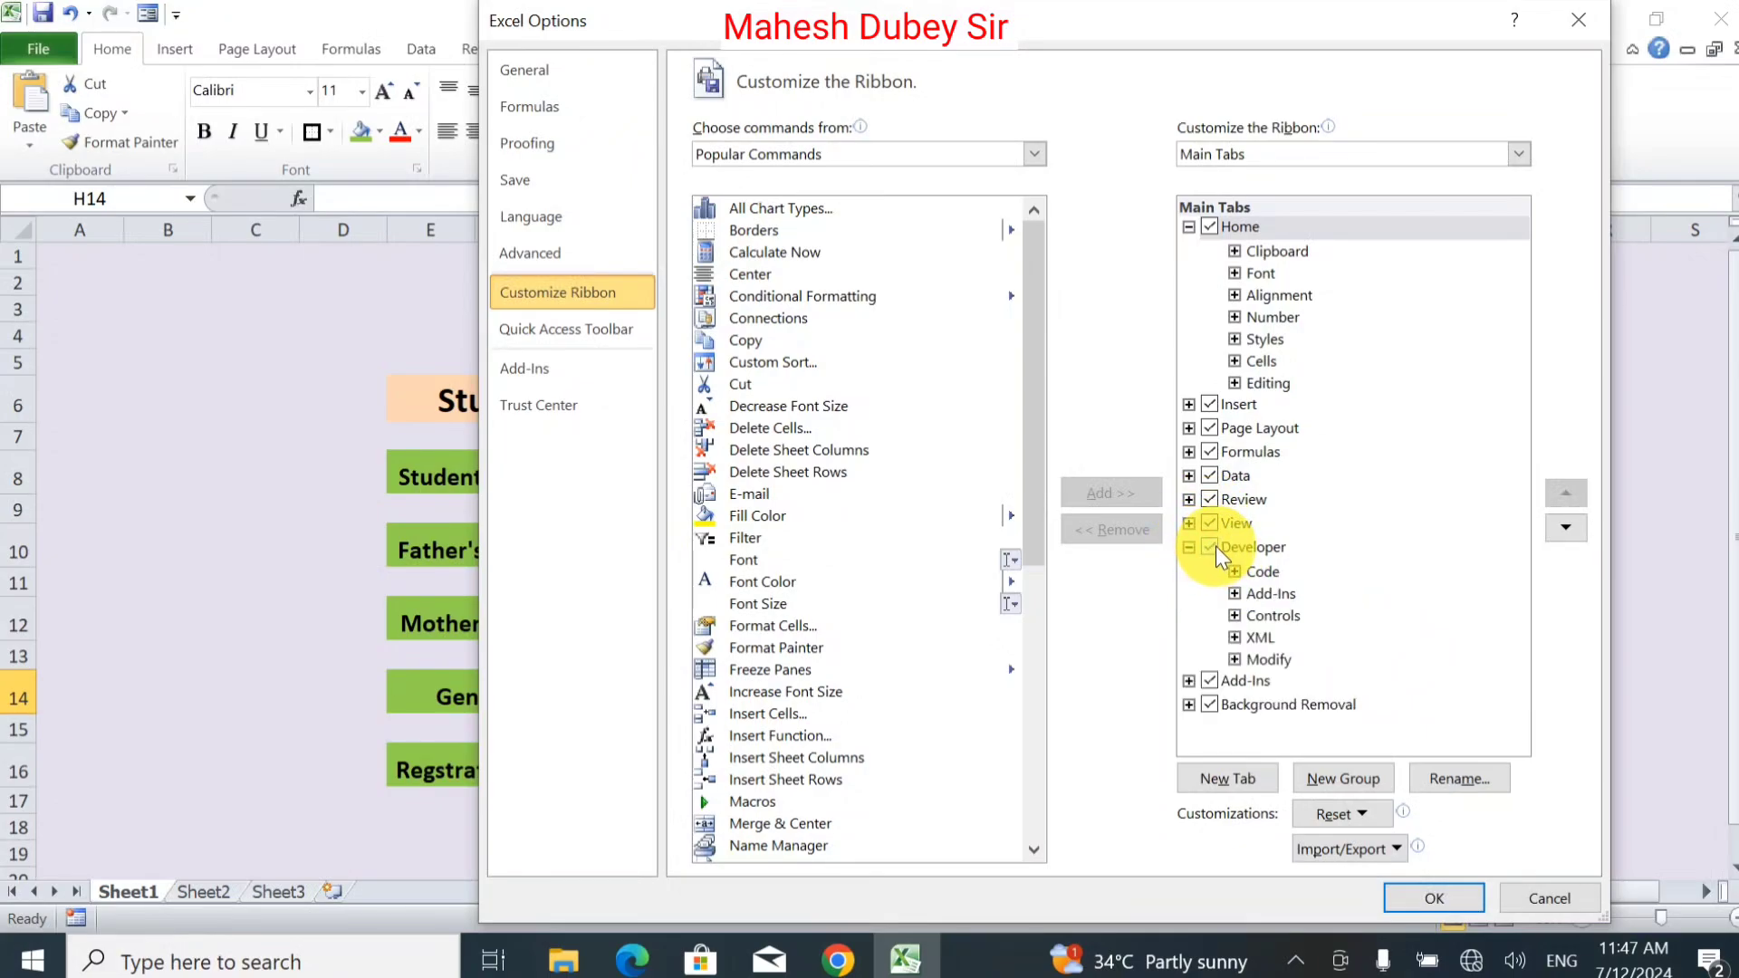
click(1427, 907)
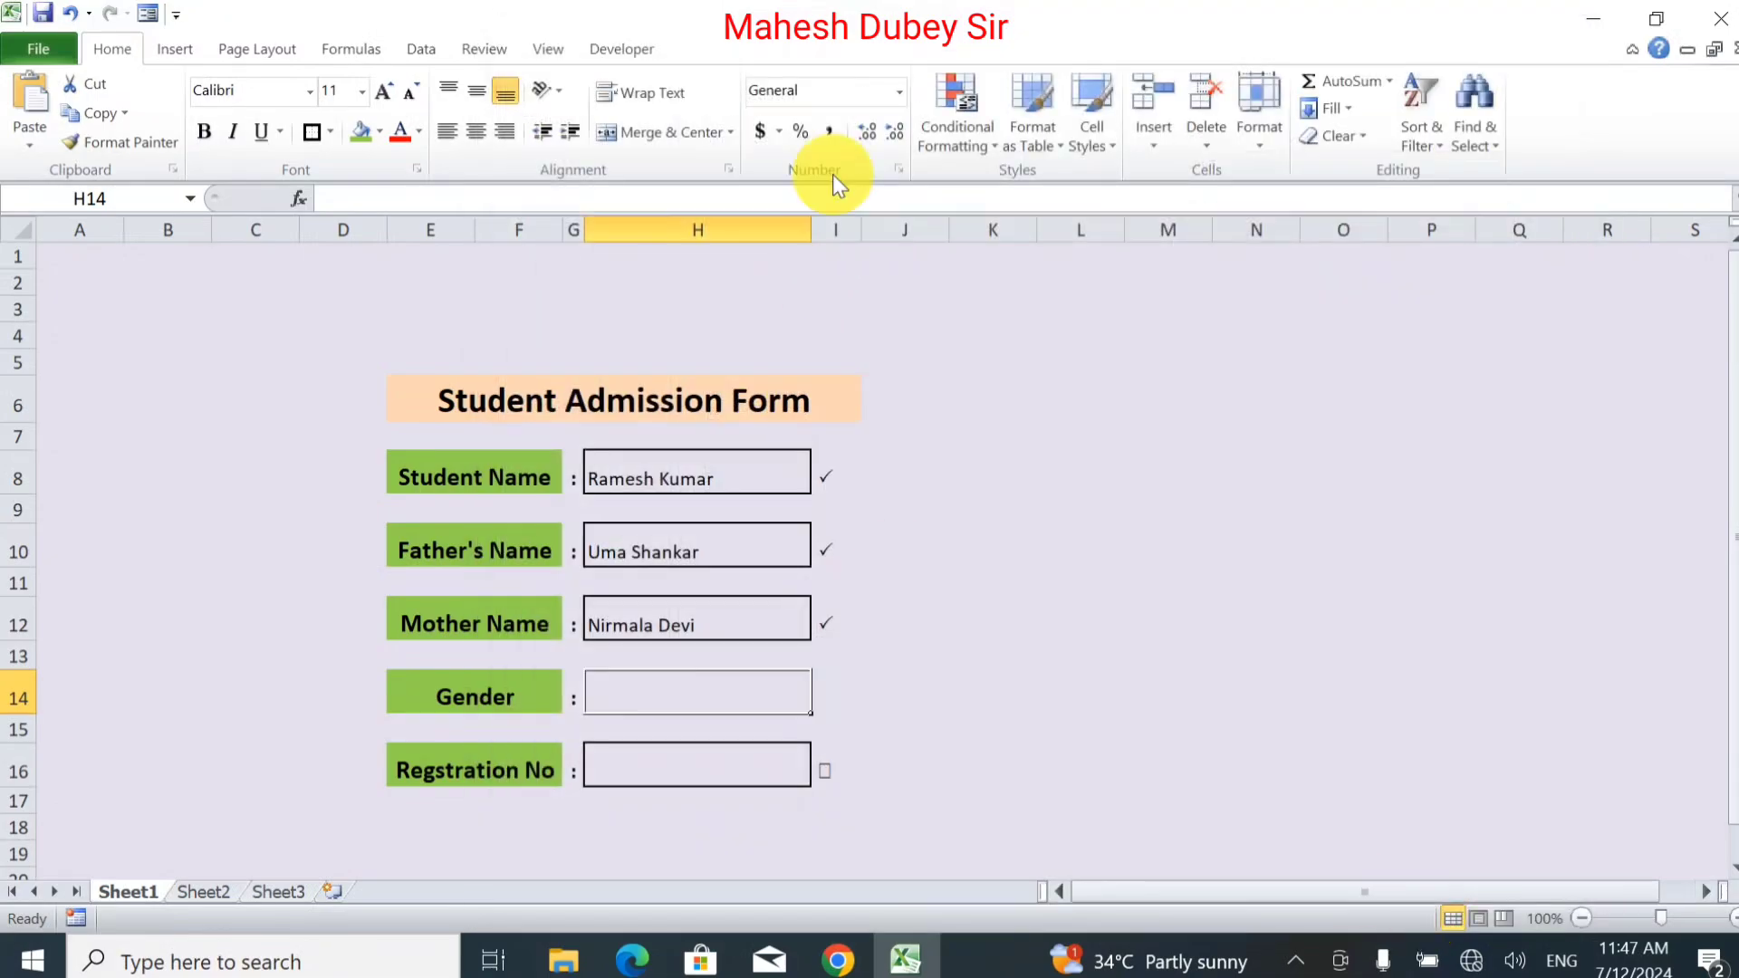
Draw a form check box inside the Gender box, widened so its label fits on one line.
click(614, 52)
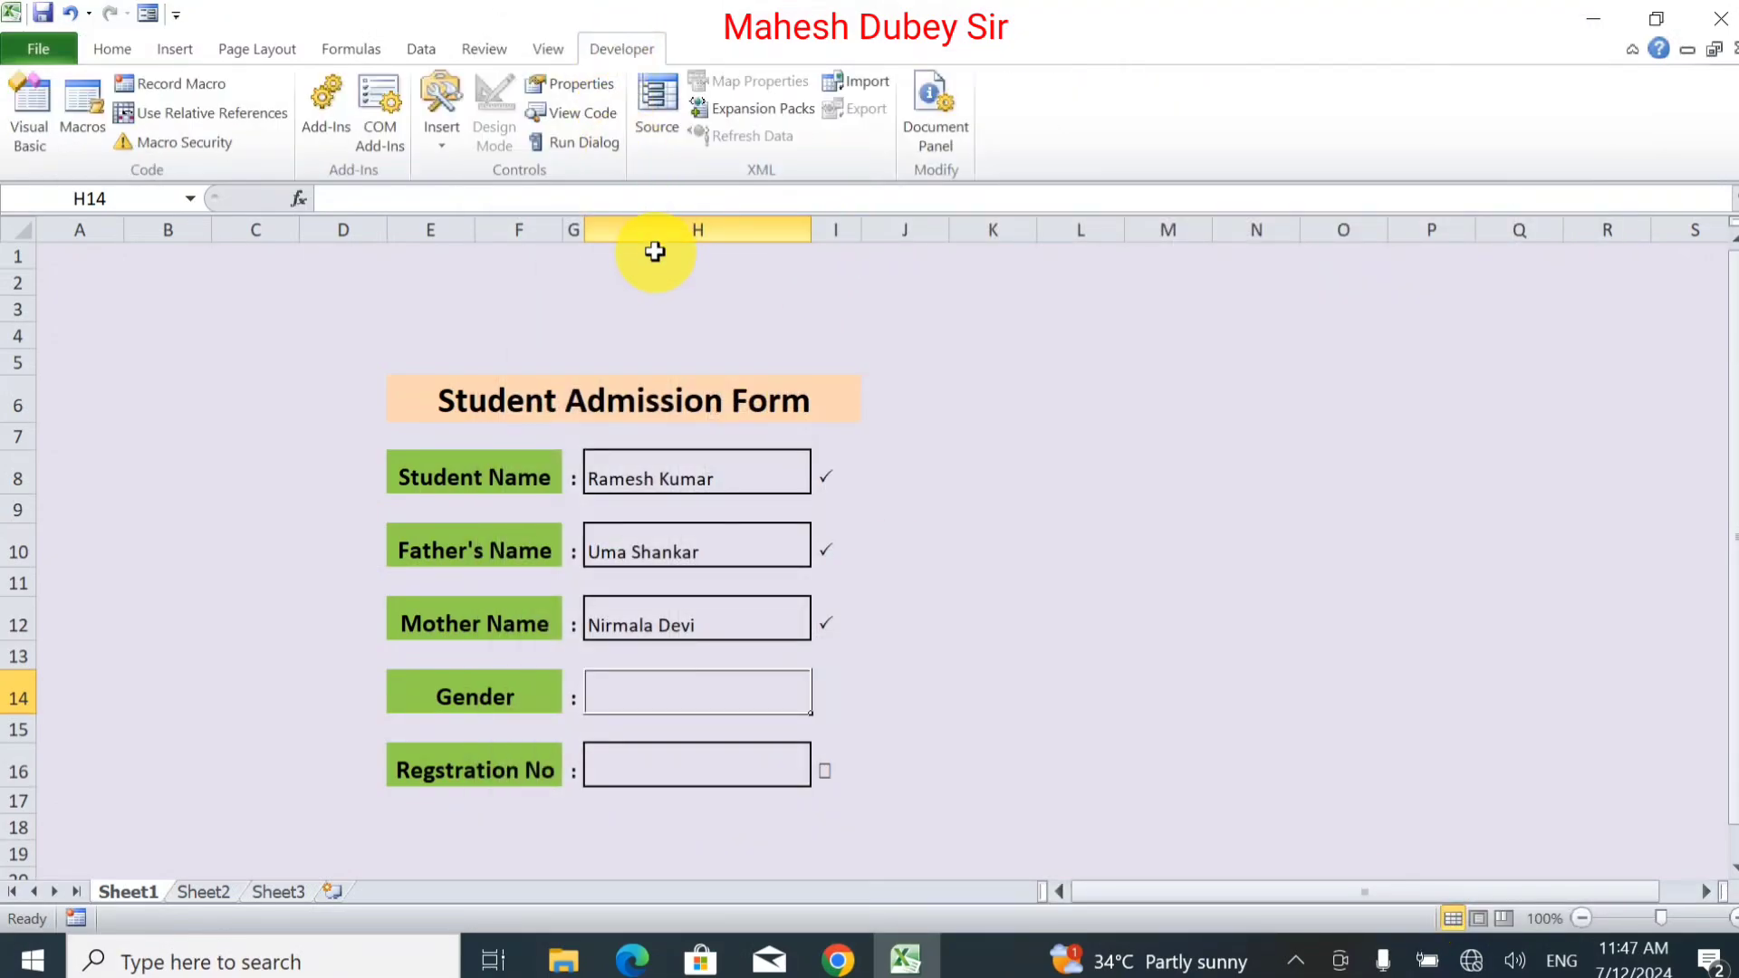
click(428, 139)
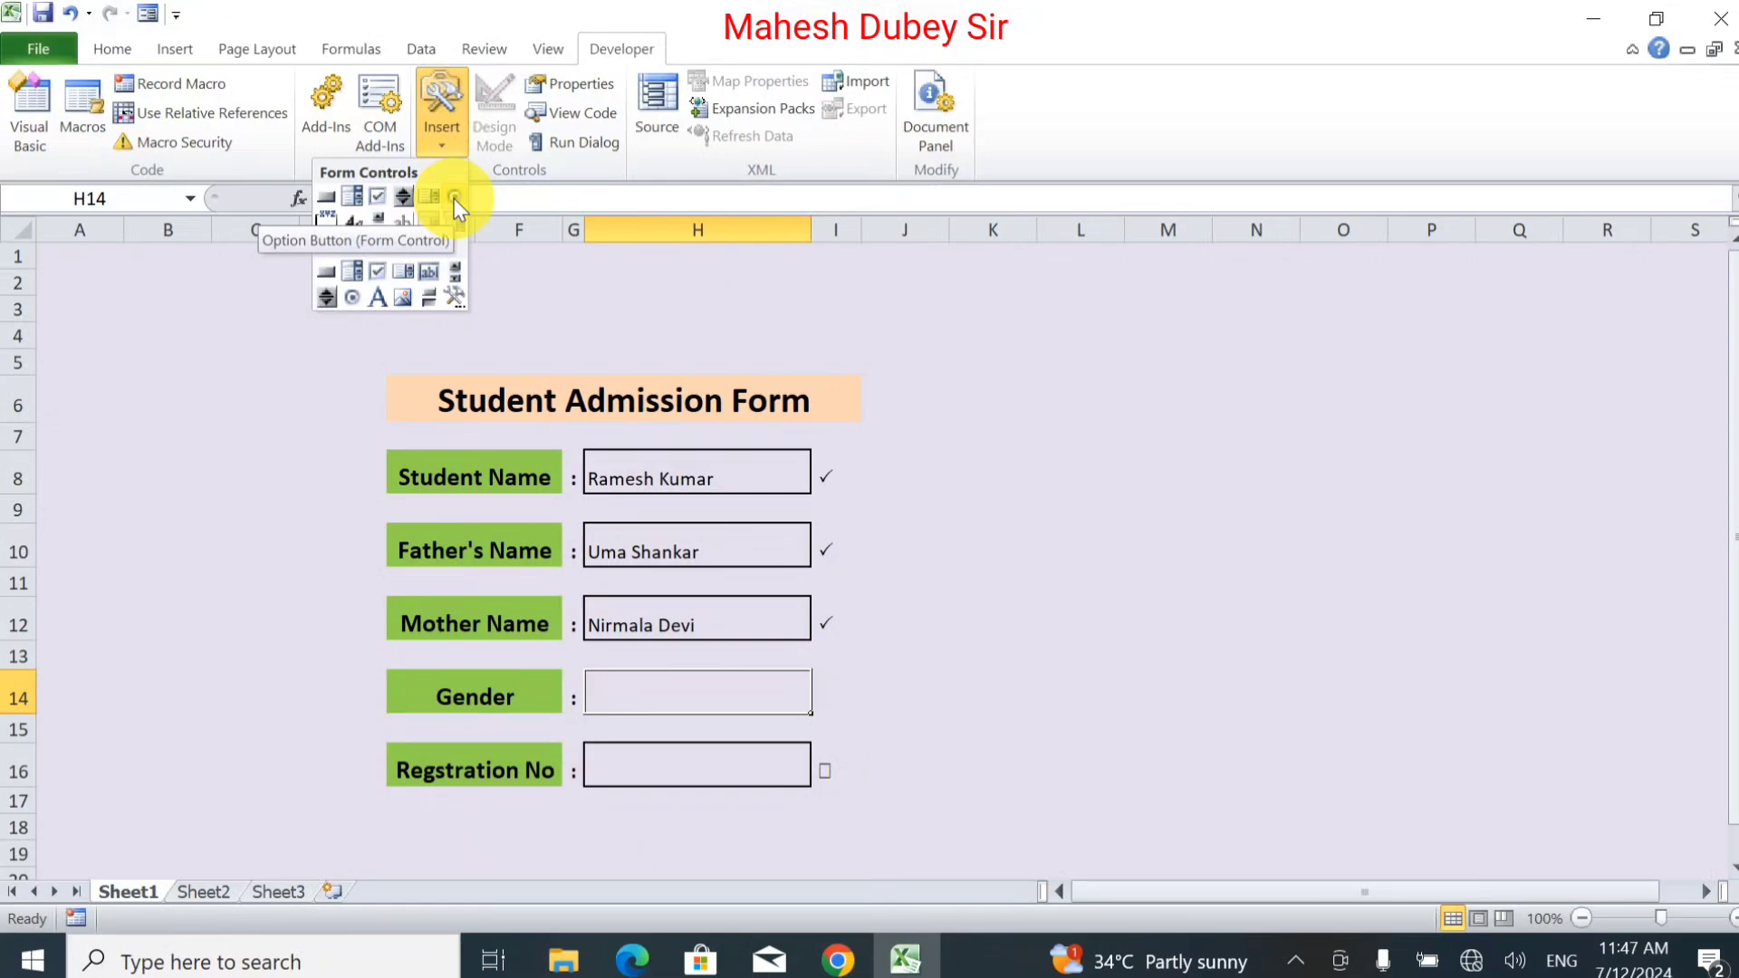
click(384, 198)
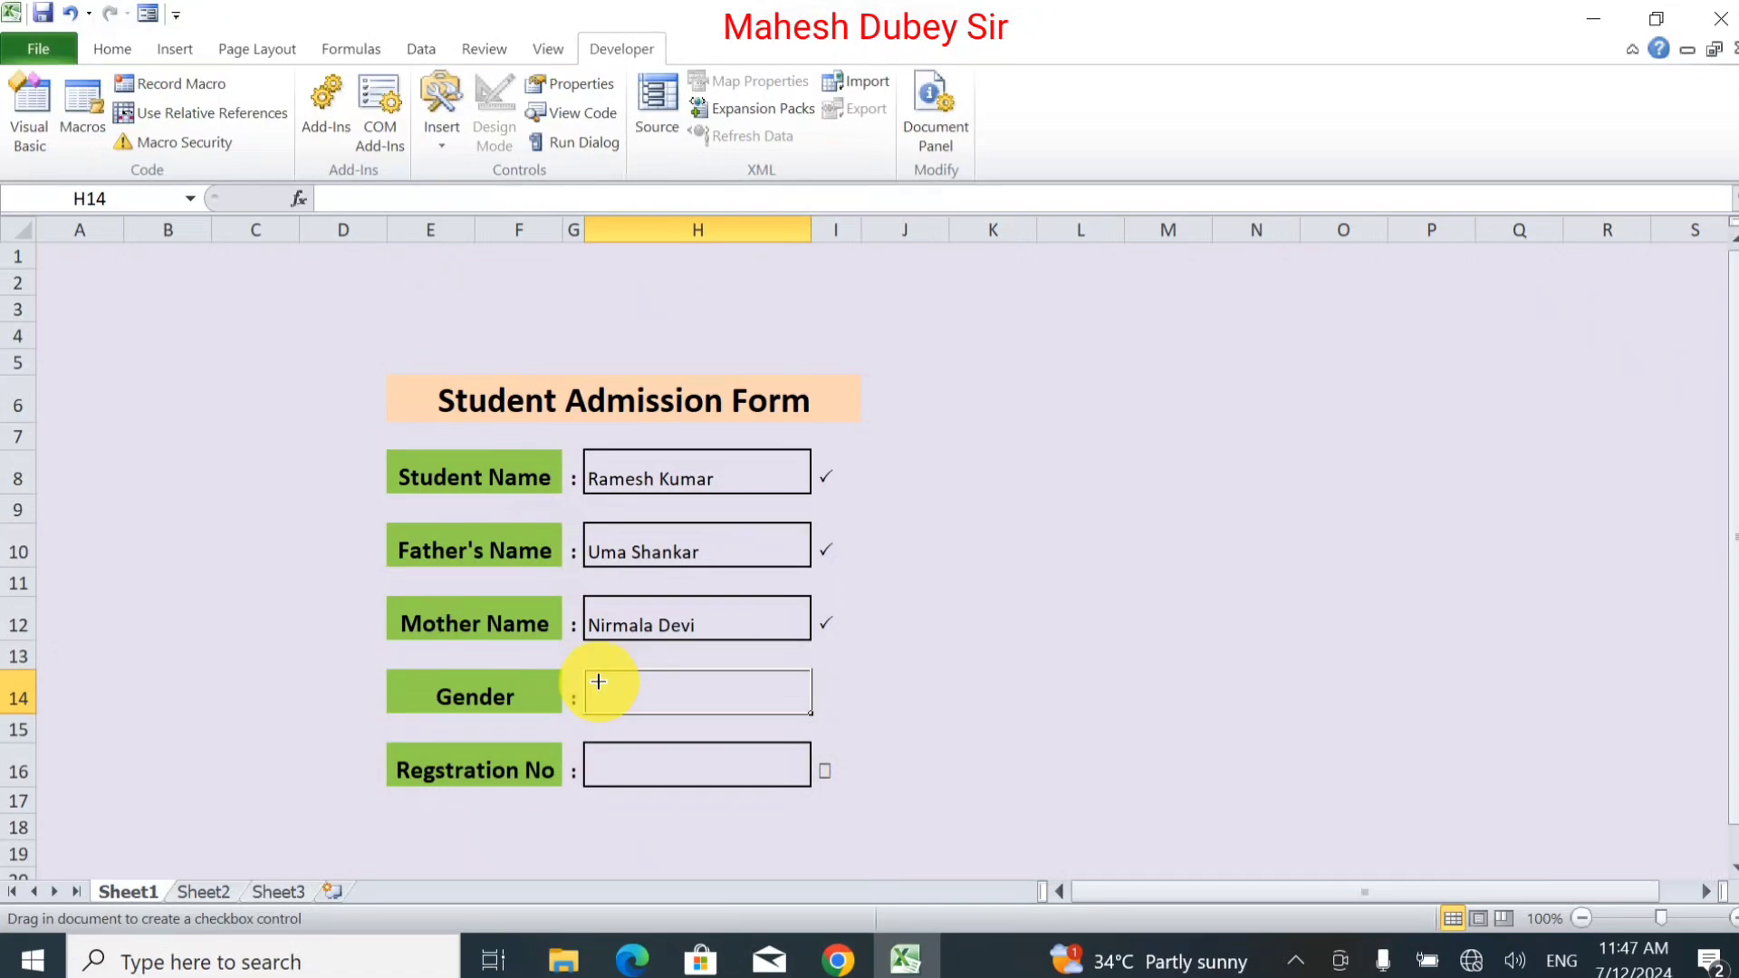
drag(597, 681, 632, 711)
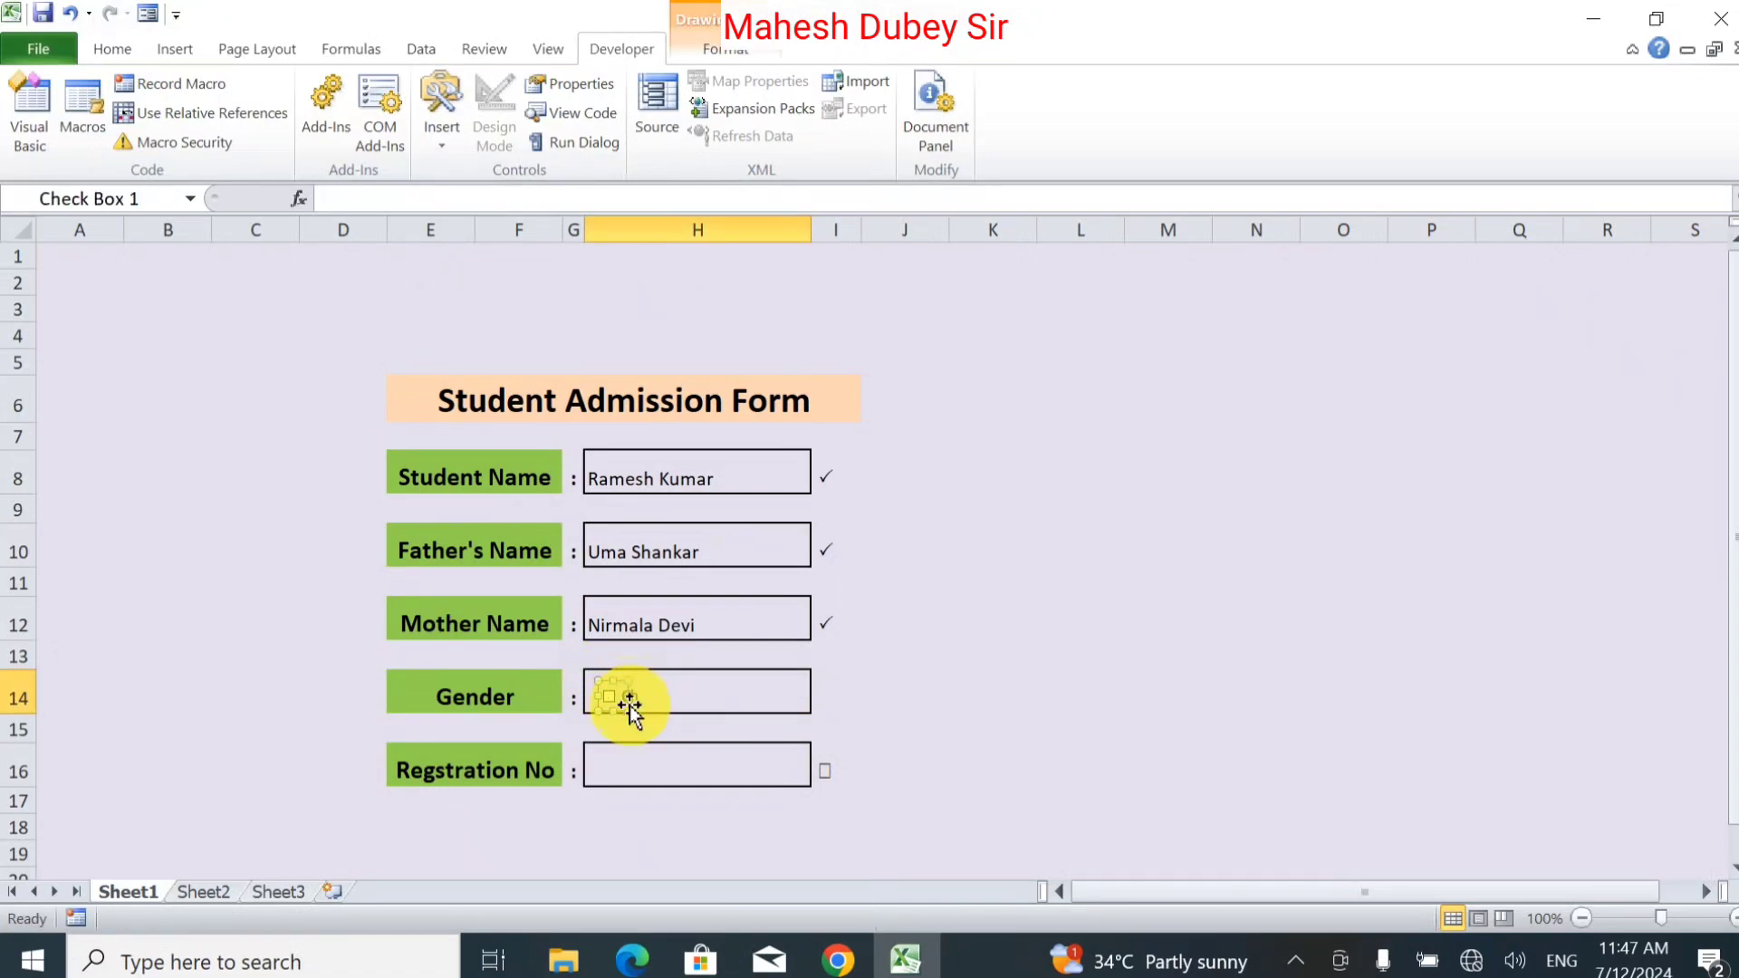
drag(631, 711, 665, 705)
drag(609, 688, 608, 683)
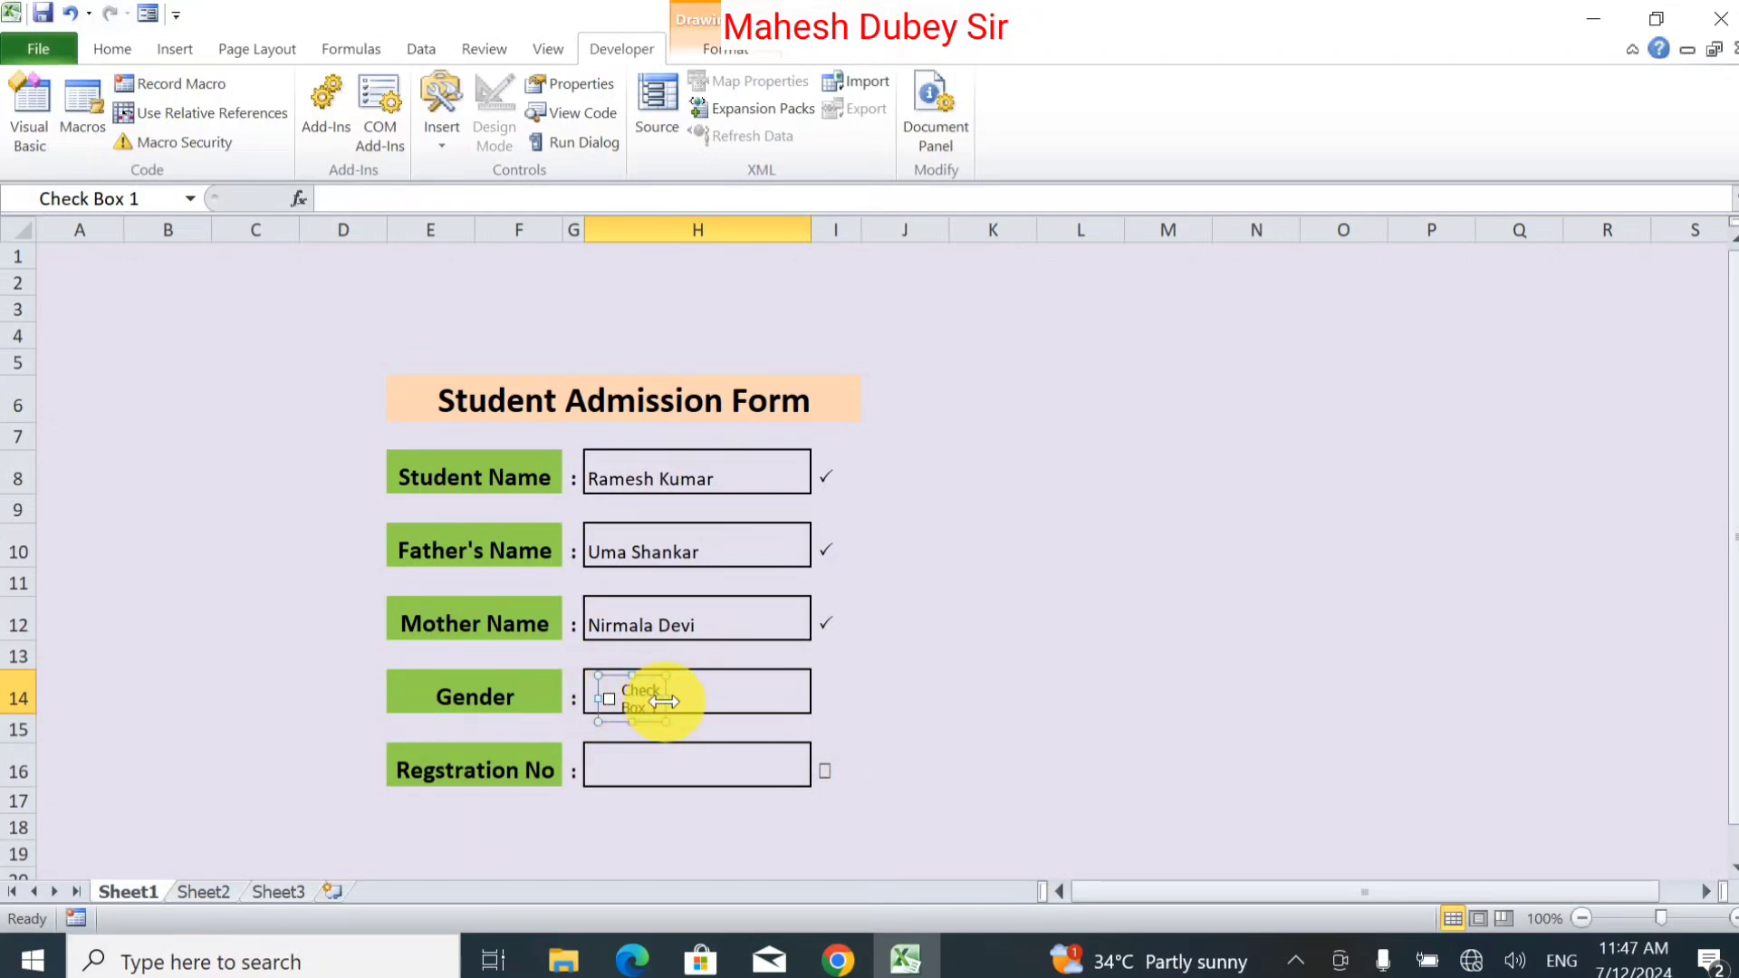
drag(664, 701, 708, 699)
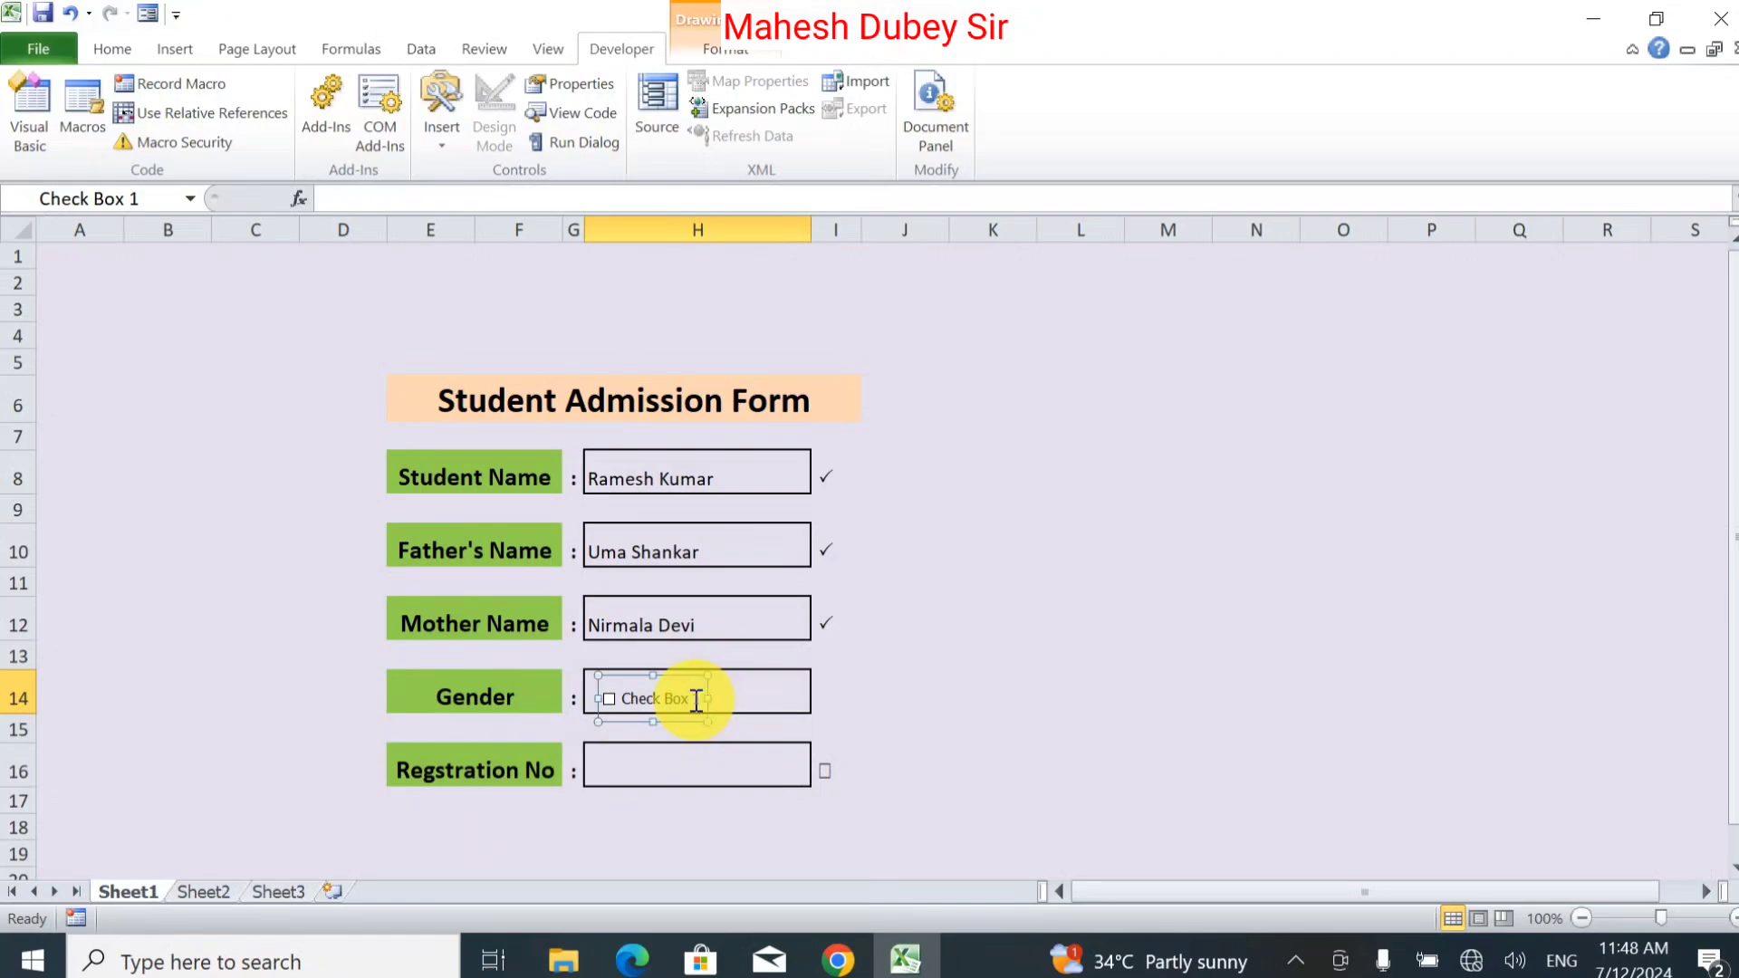
Change the check box label to Male.
click(695, 699)
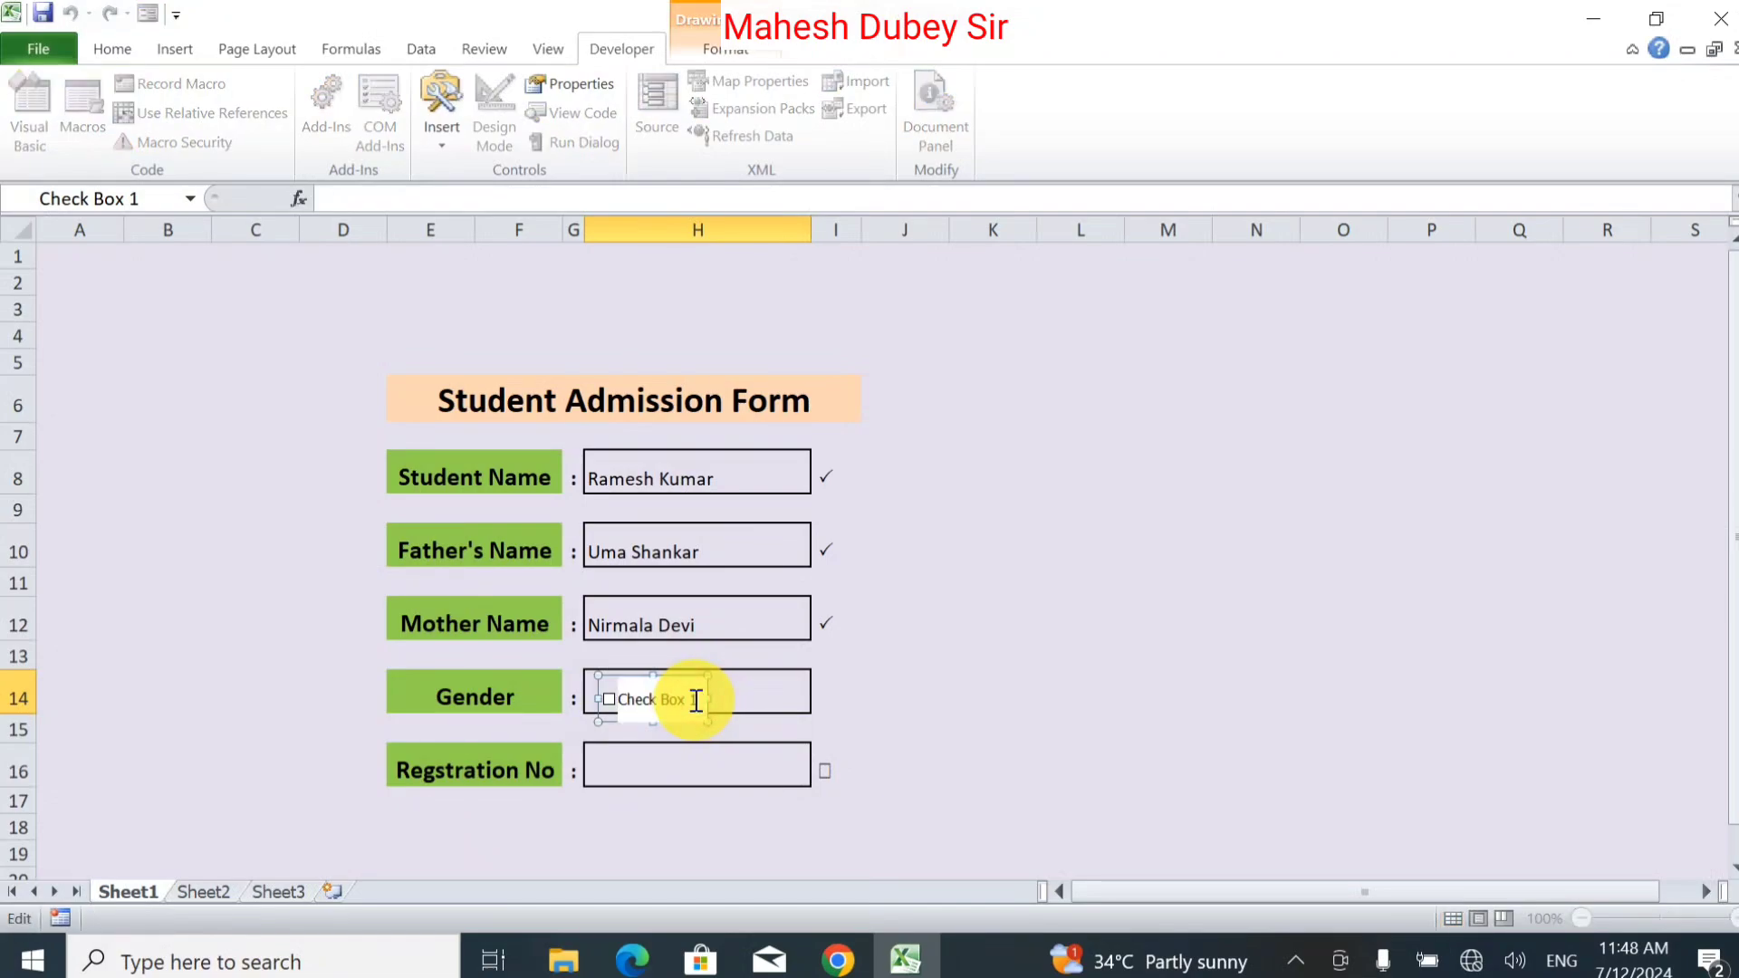
key(BackSpace)
key(BackSpace)
key(BackSpace)
key(BackSpace)
key(BackSpace)
key(BackSpace)
key(BackSpace)
key(BackSpace)
key(BackSpace)
text(Male)
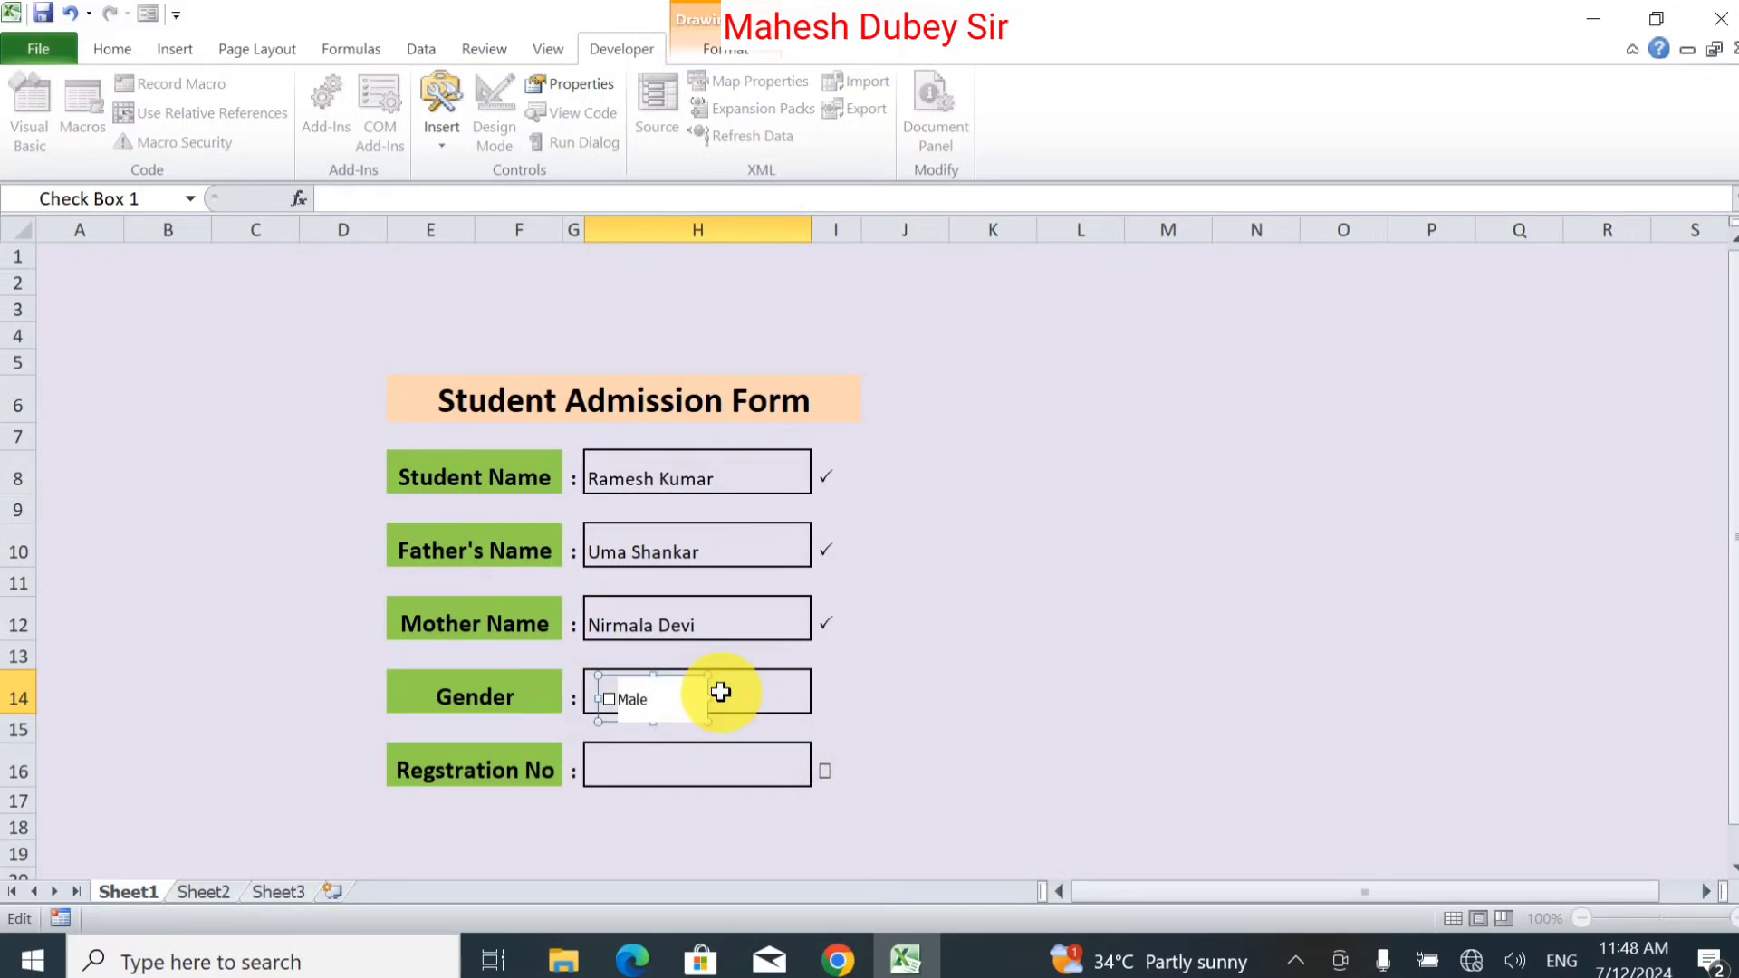
click(717, 696)
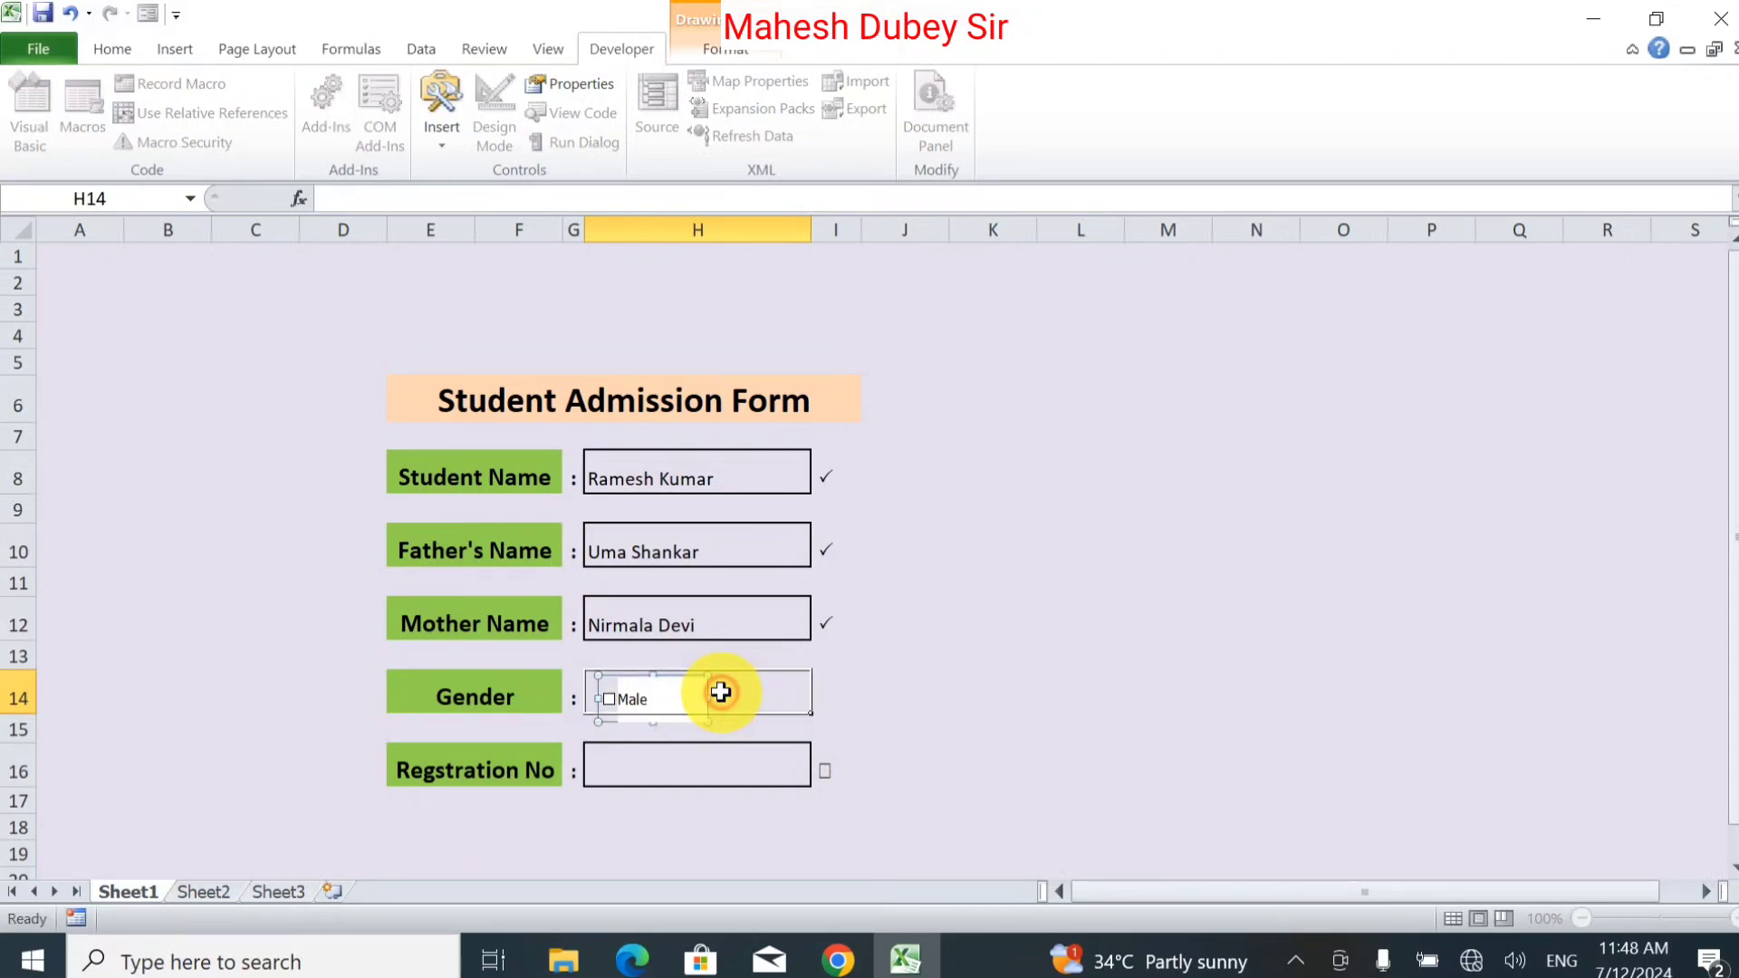
Duplicate the Male check box and place the copy beside it in the Gender box.
click(639, 699)
click(638, 698)
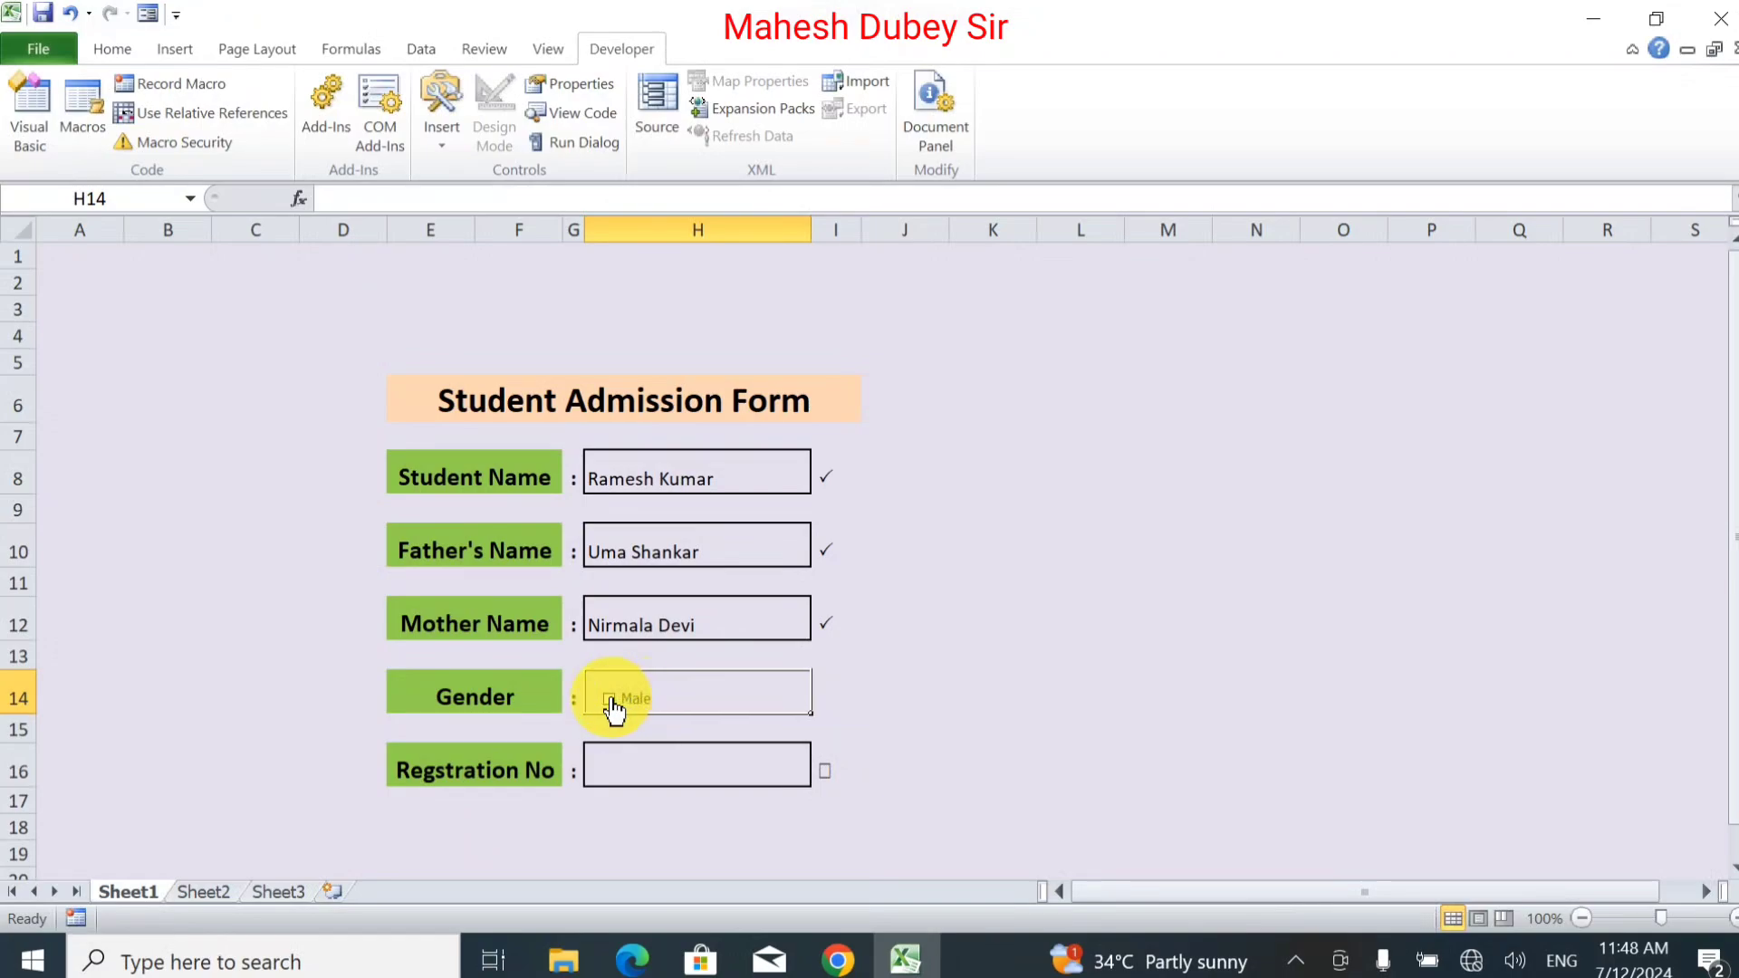
right_click(611, 697)
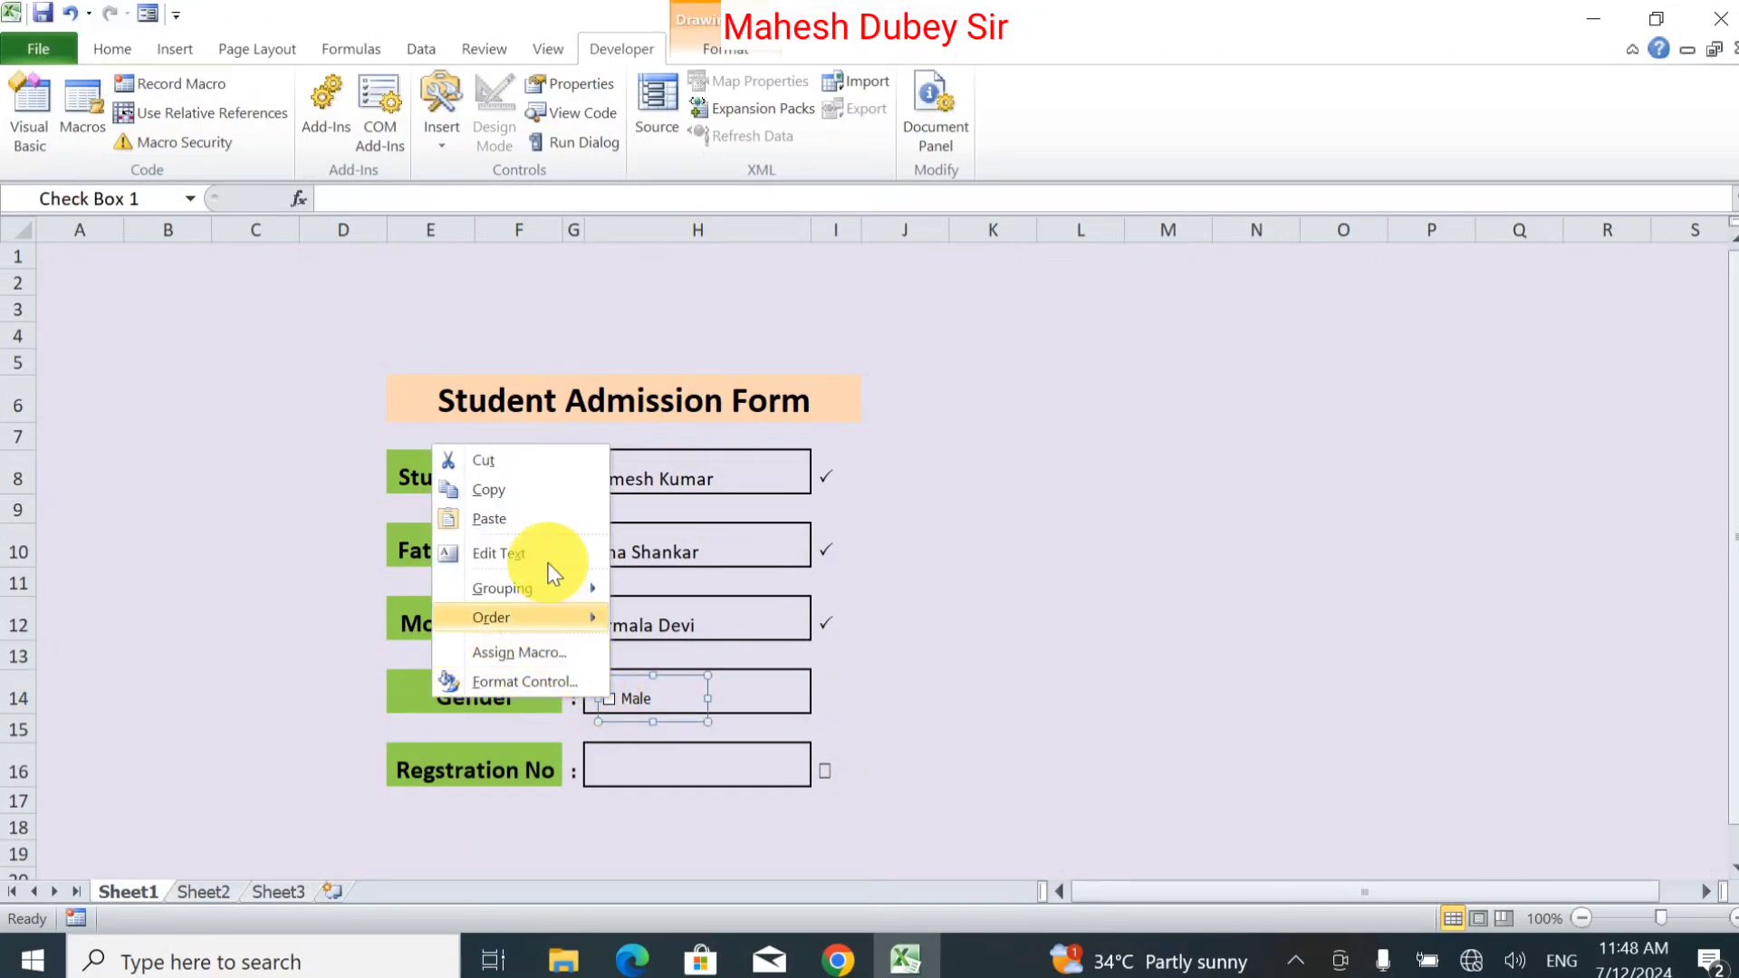
click(507, 491)
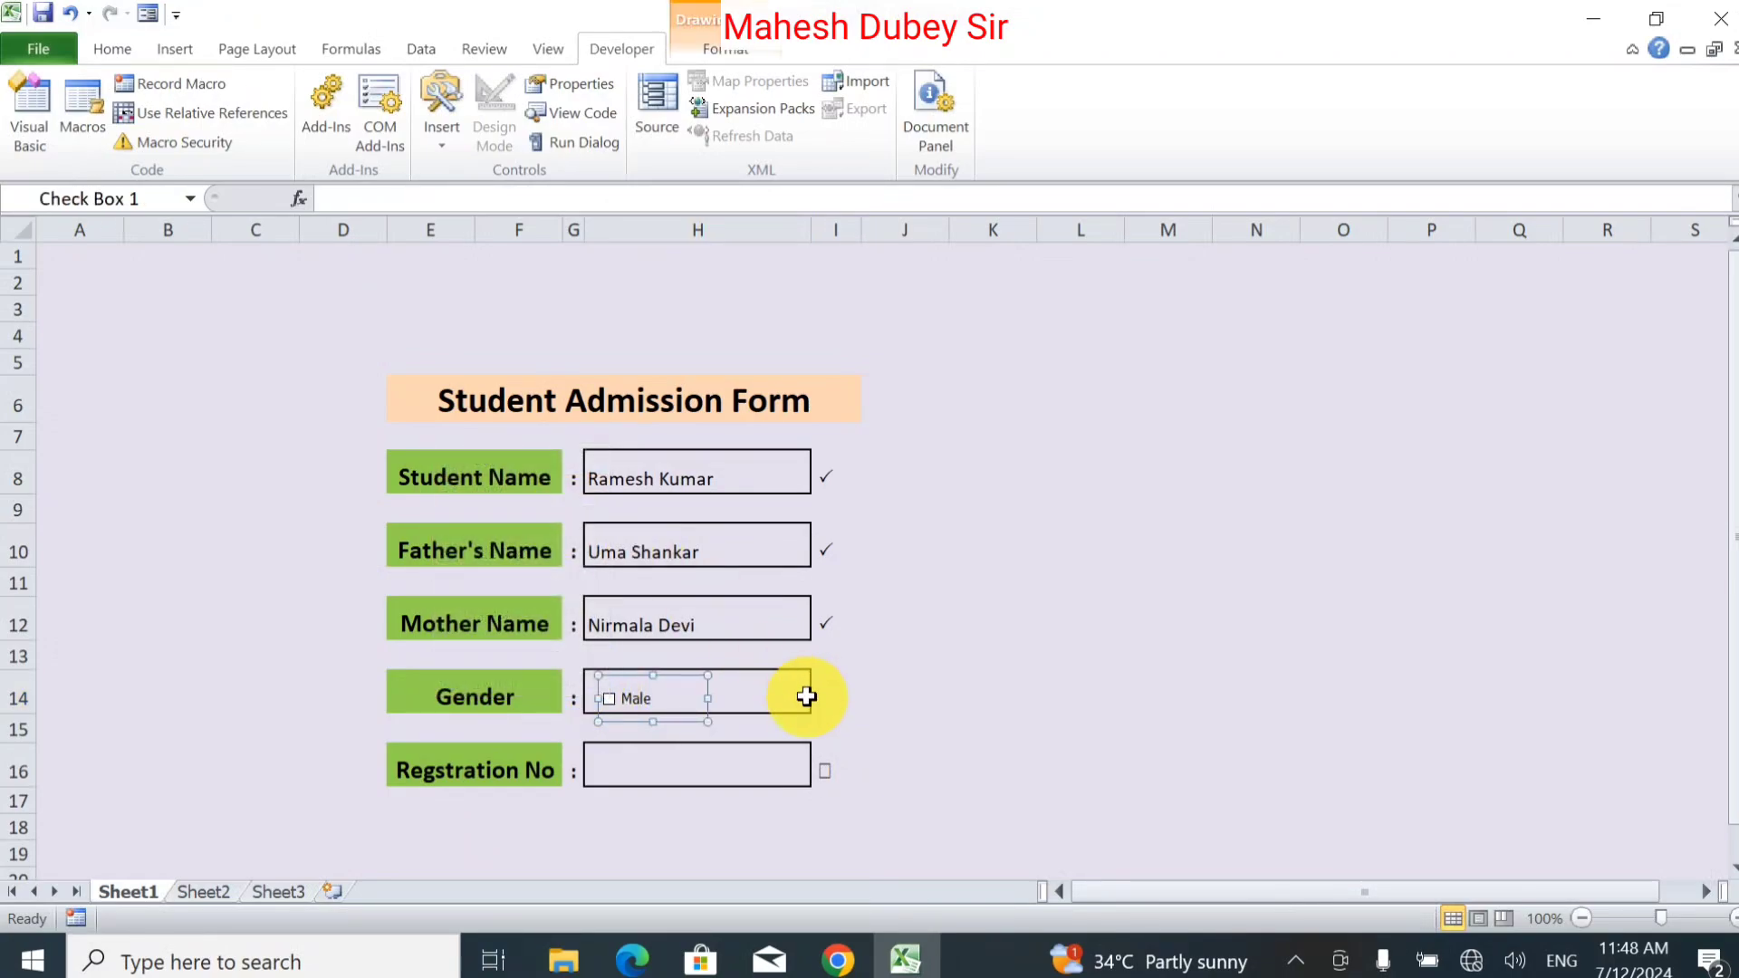
click(796, 697)
key(ctrl+v)
drag(698, 722, 787, 717)
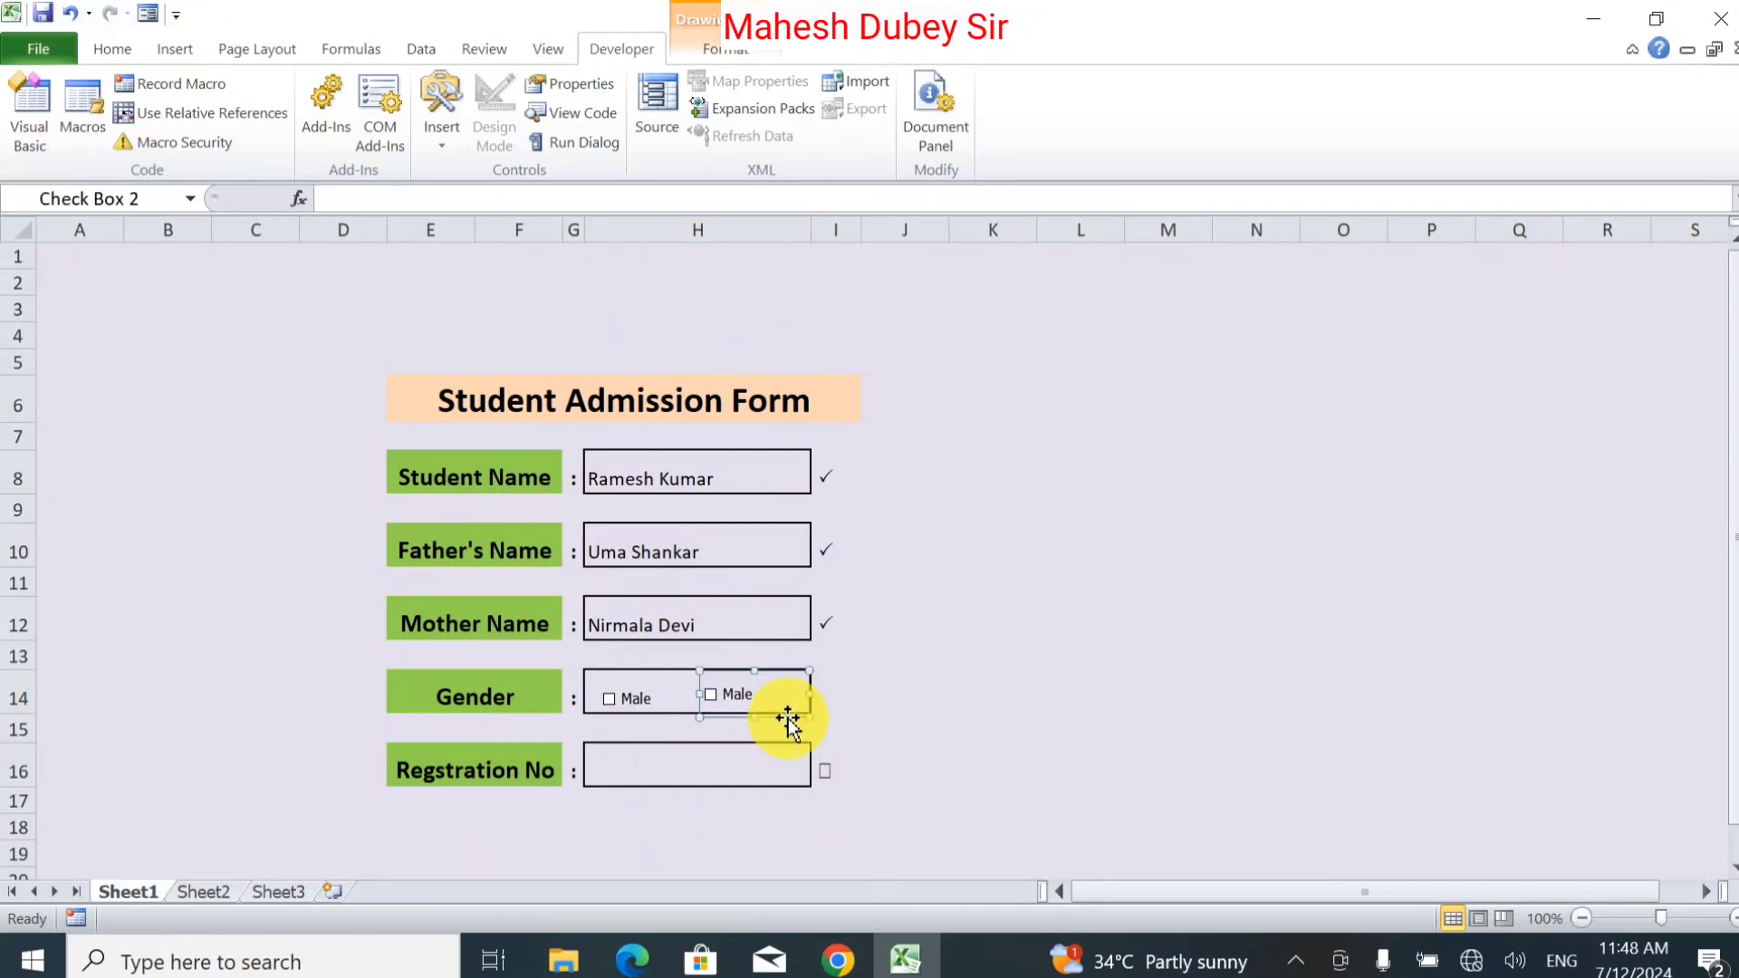
key(Down)
key(Down)
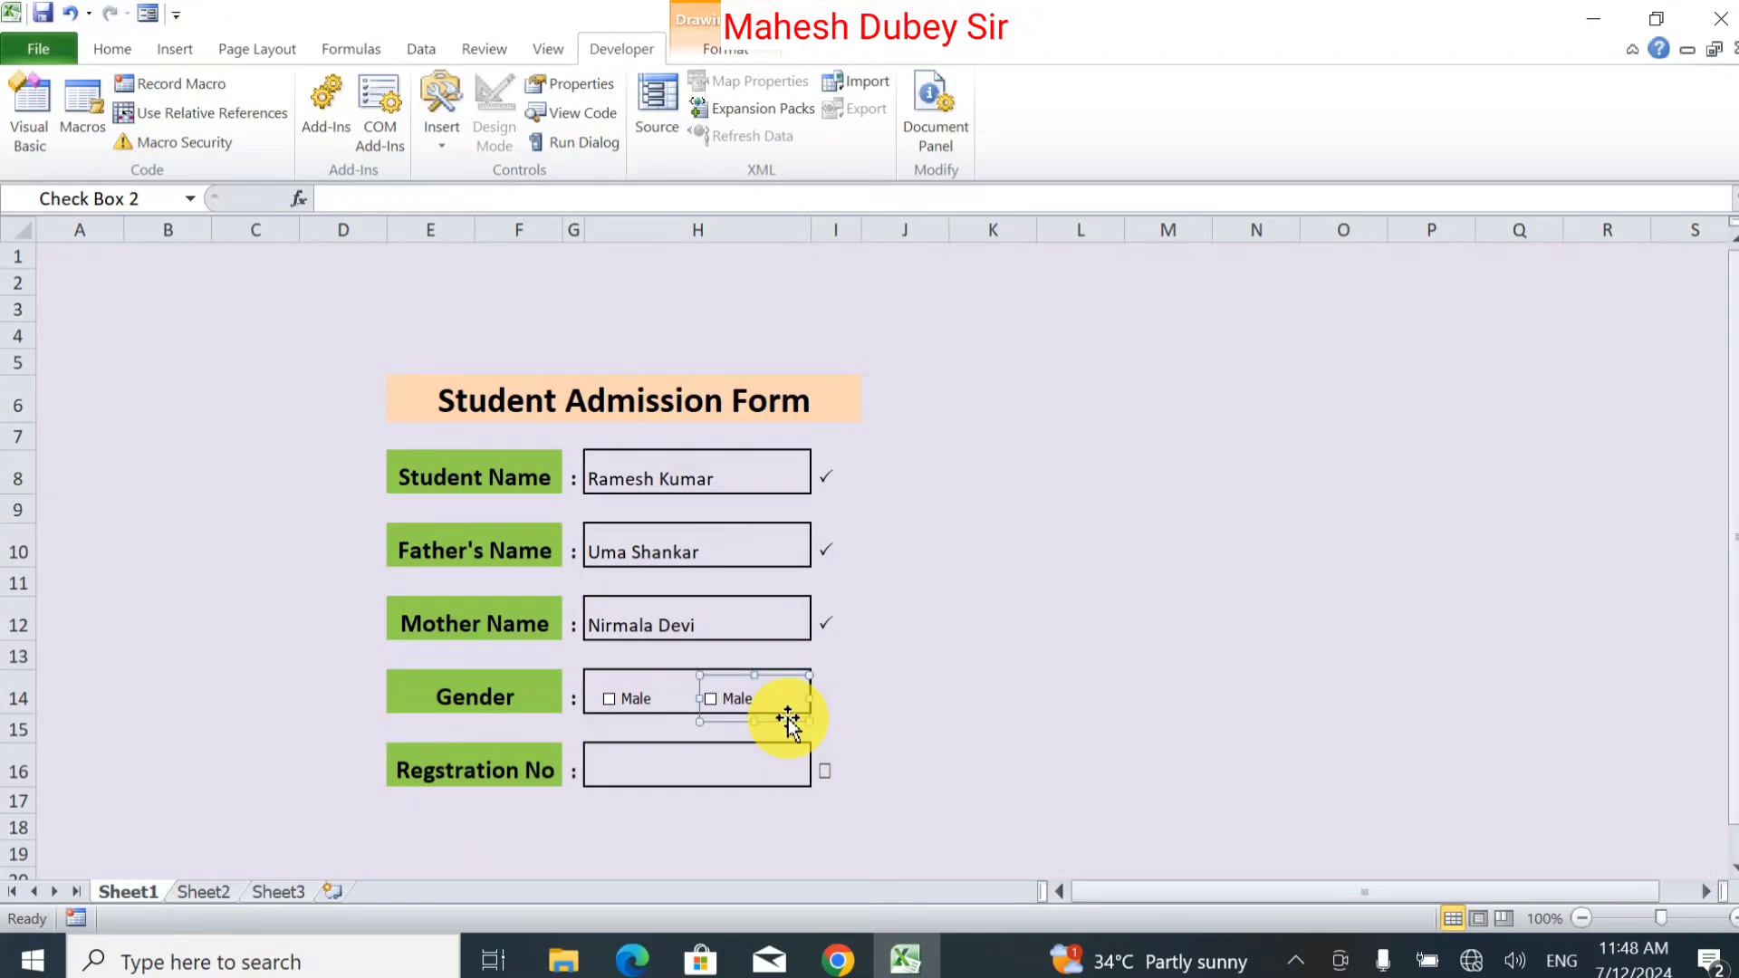
Relabel the copy FeMale and test ticking and unticking both check boxes.
click(745, 698)
text(F)
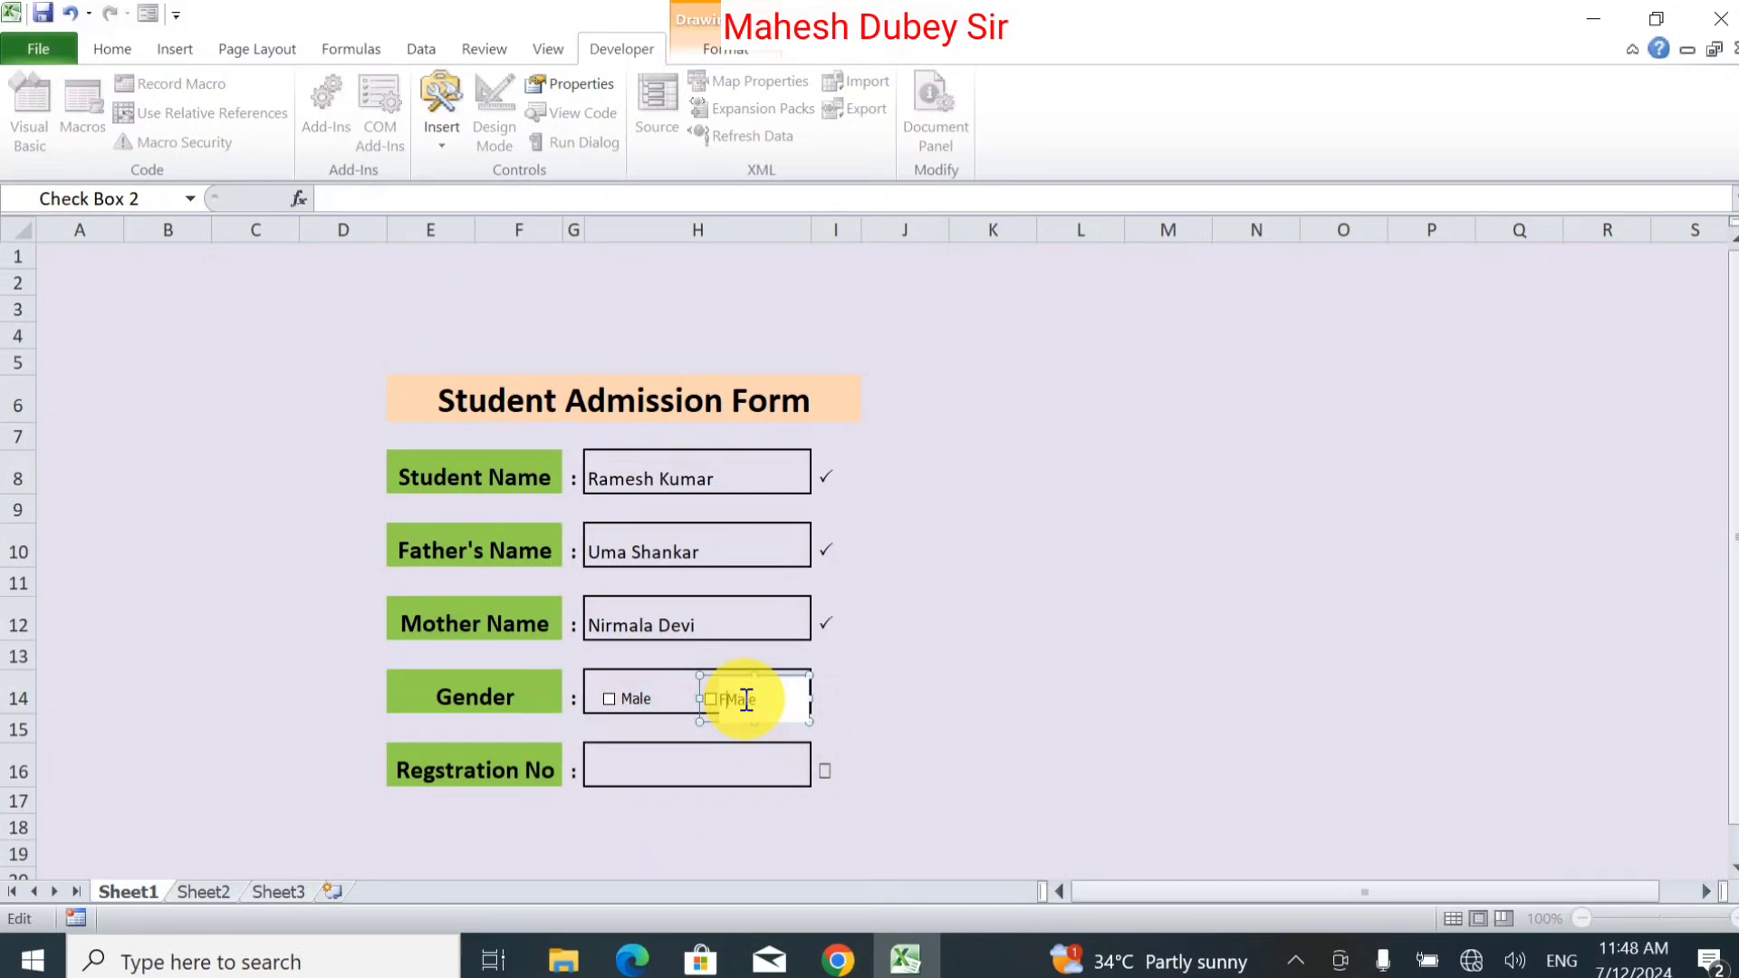
text(e)
click(695, 766)
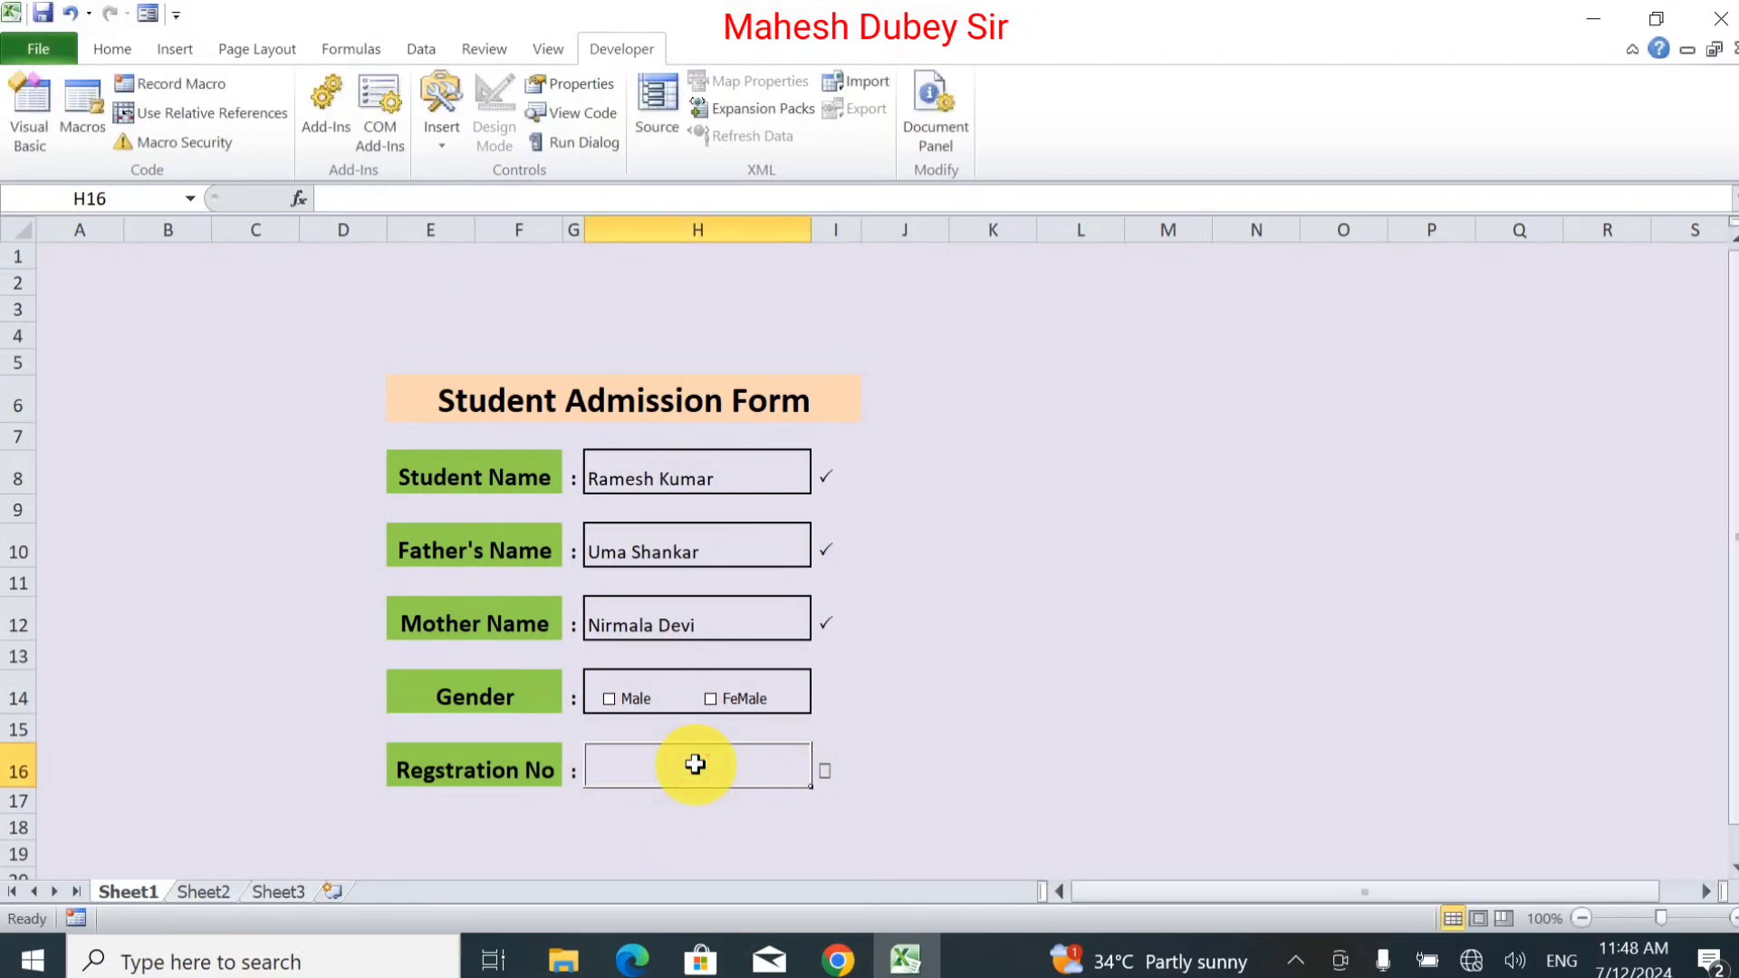
click(608, 699)
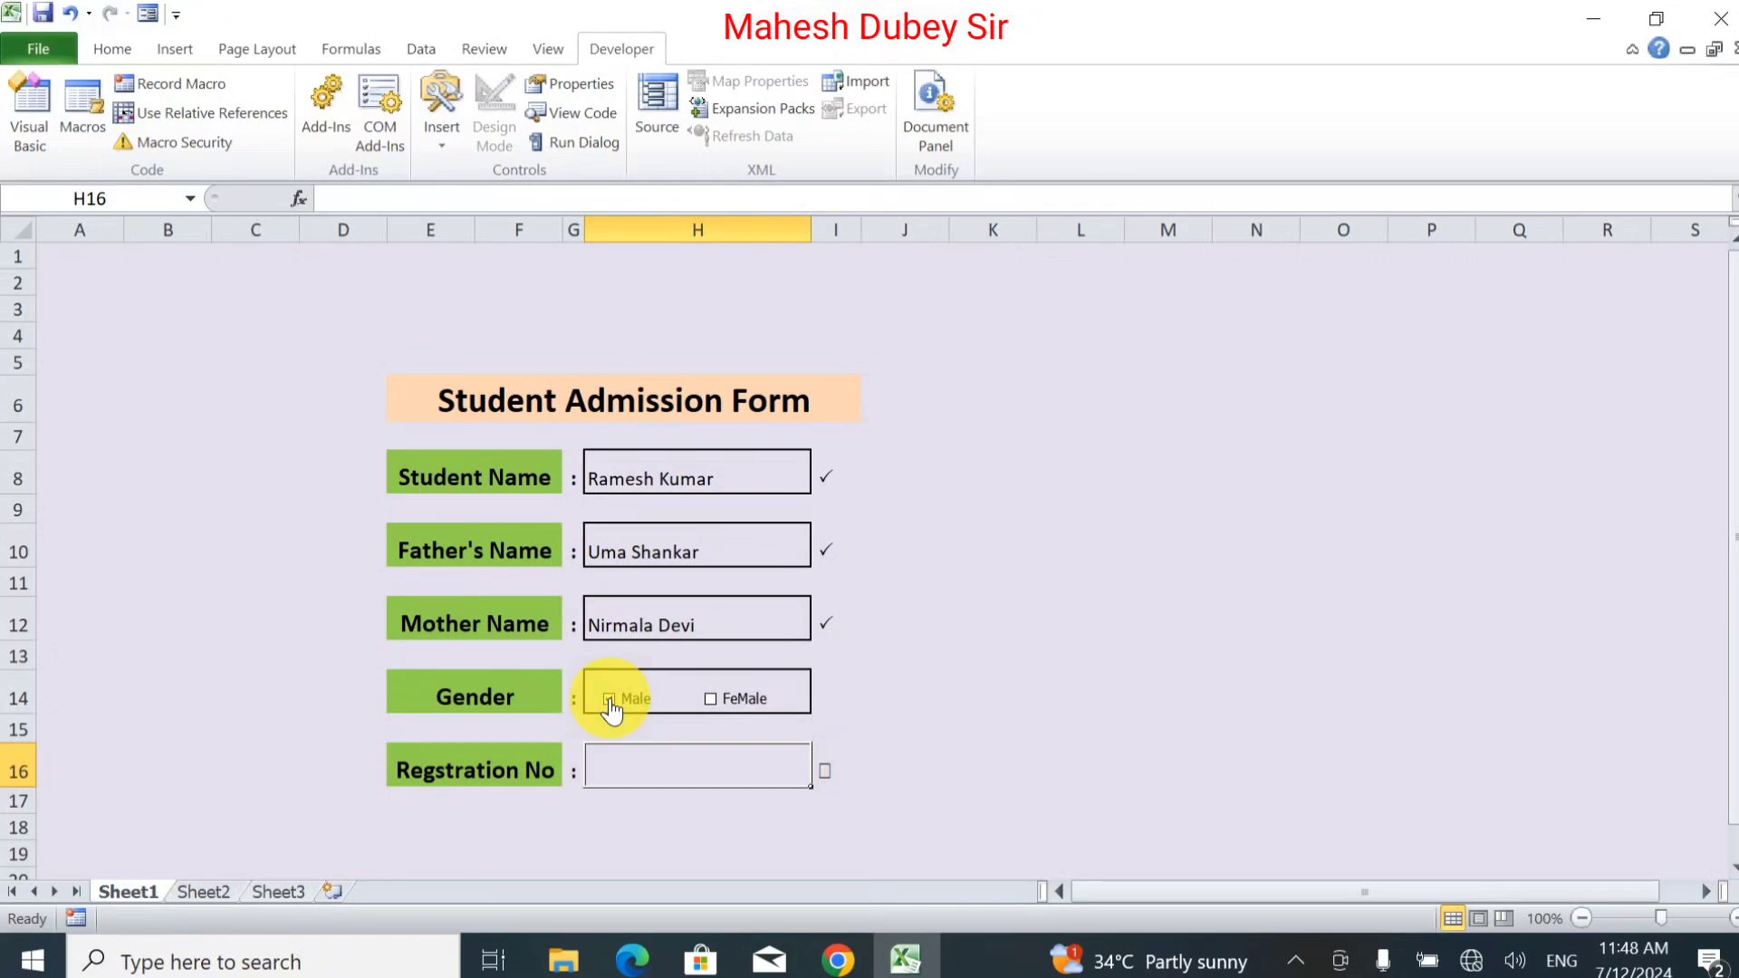
click(609, 699)
click(712, 700)
click(711, 700)
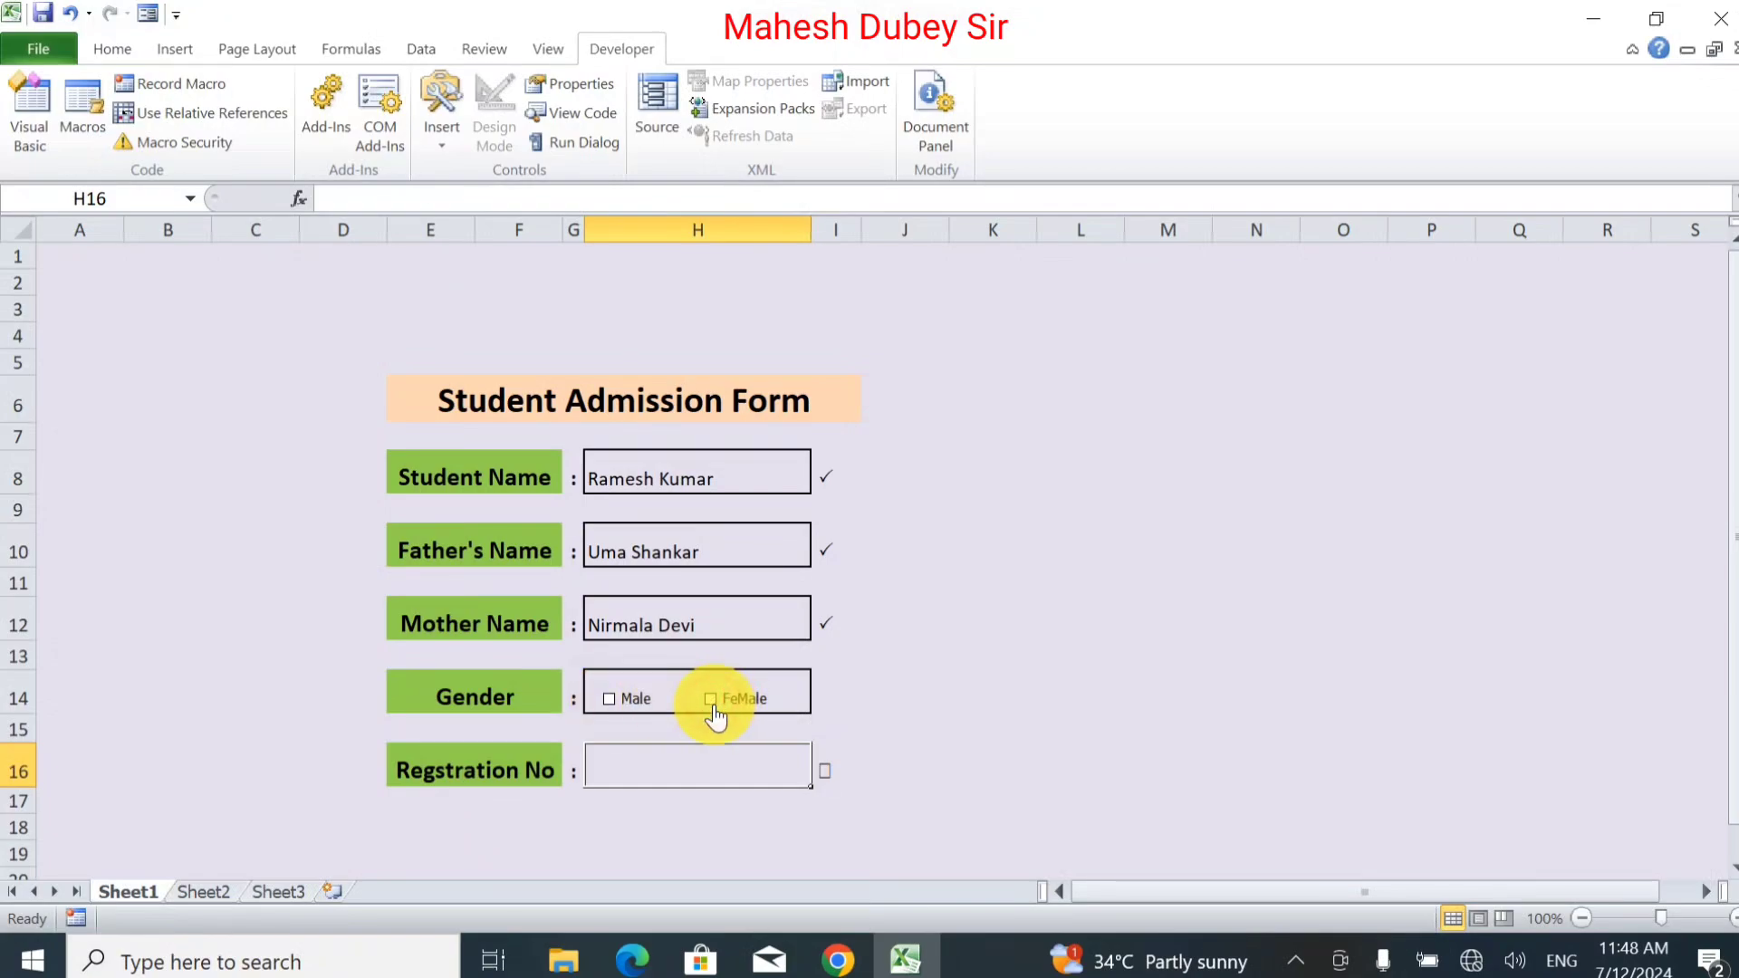
click(681, 762)
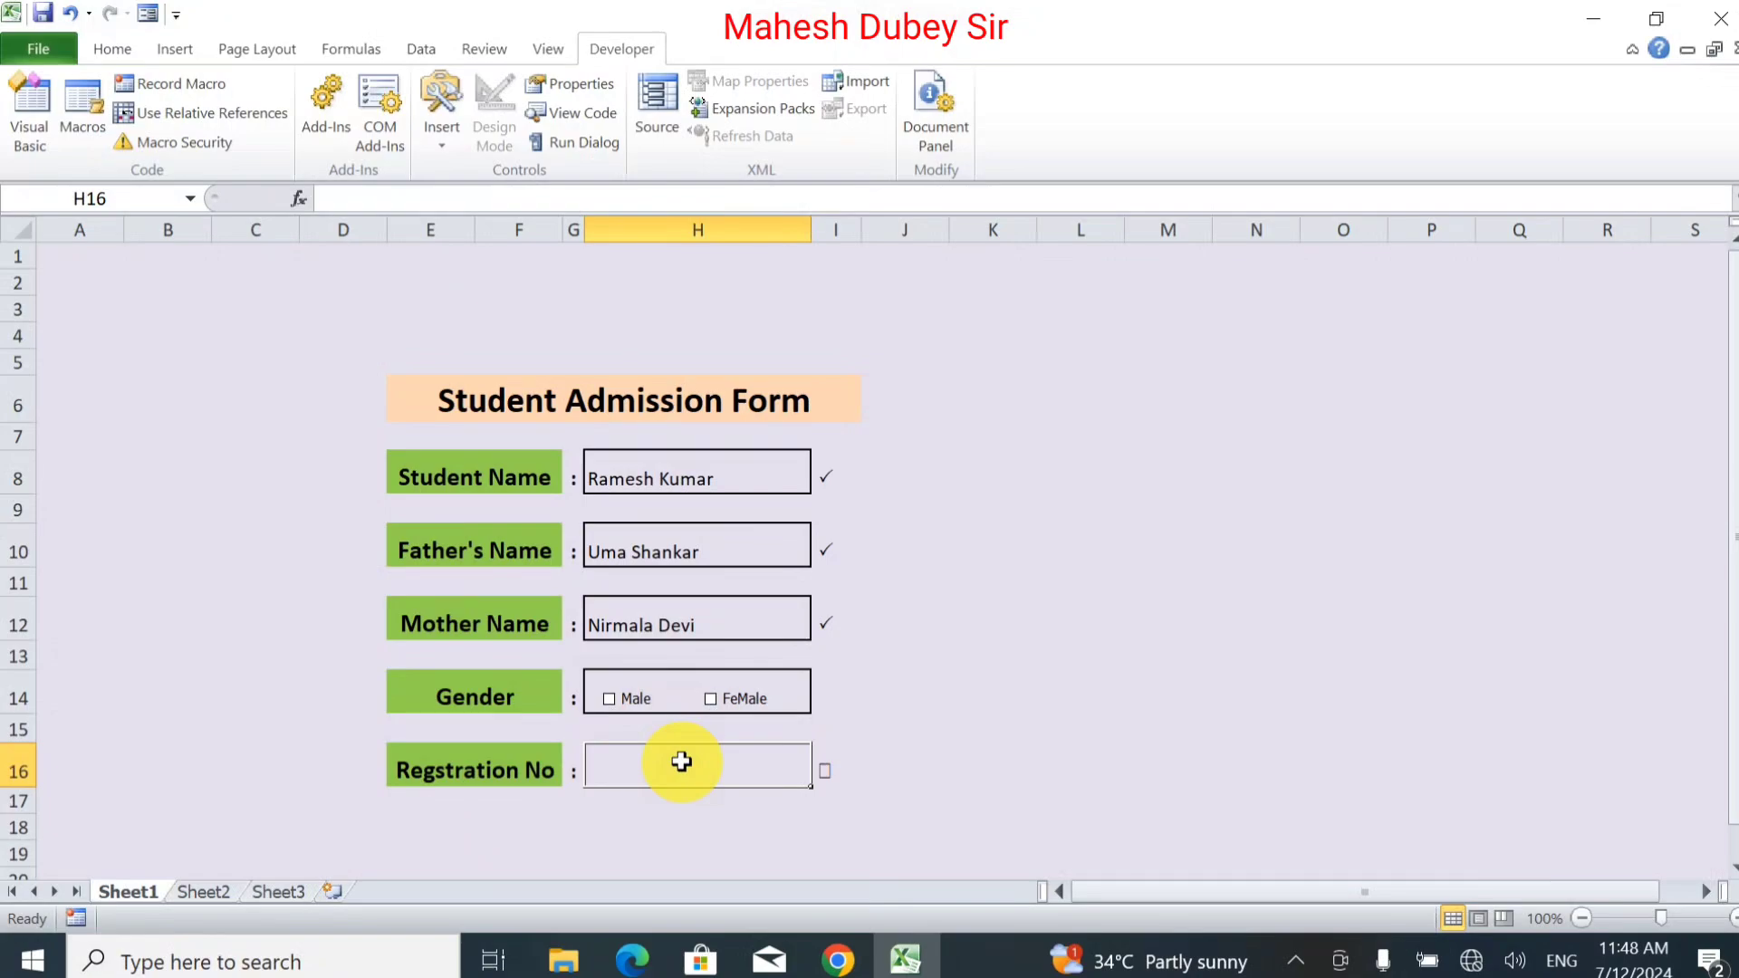
Enter a sample registration number in H16, then select the form block E5:I17.
text(98)
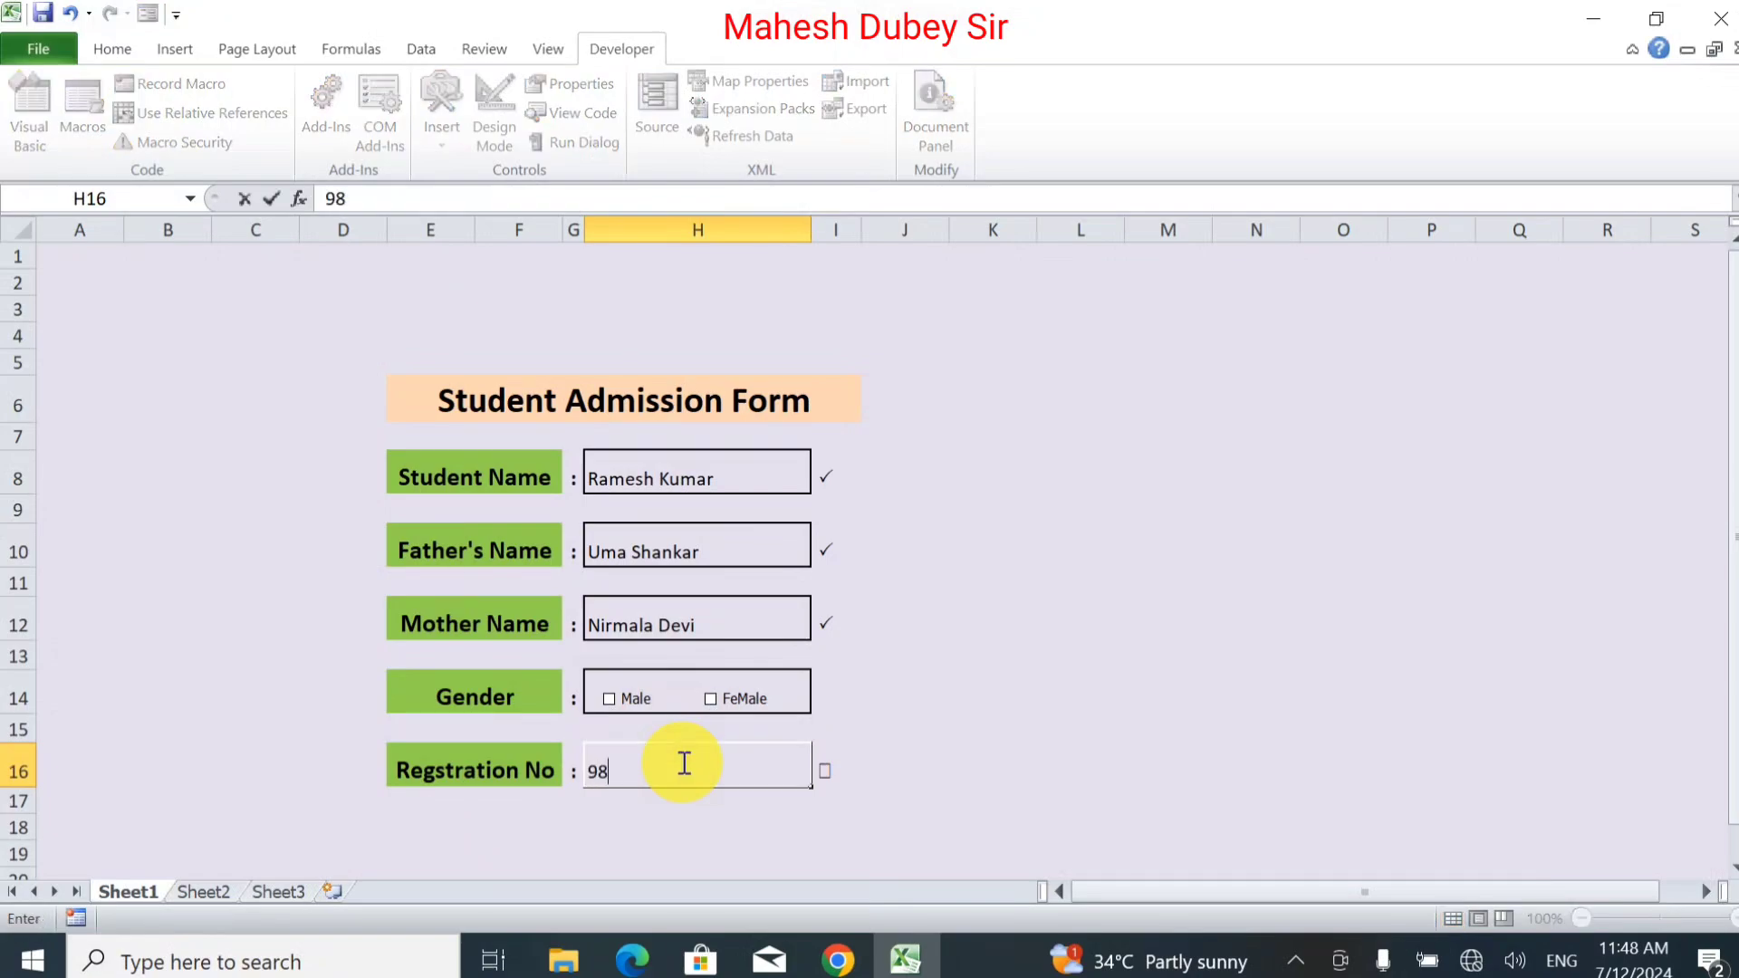
text(76898)
text(76)
key(Return)
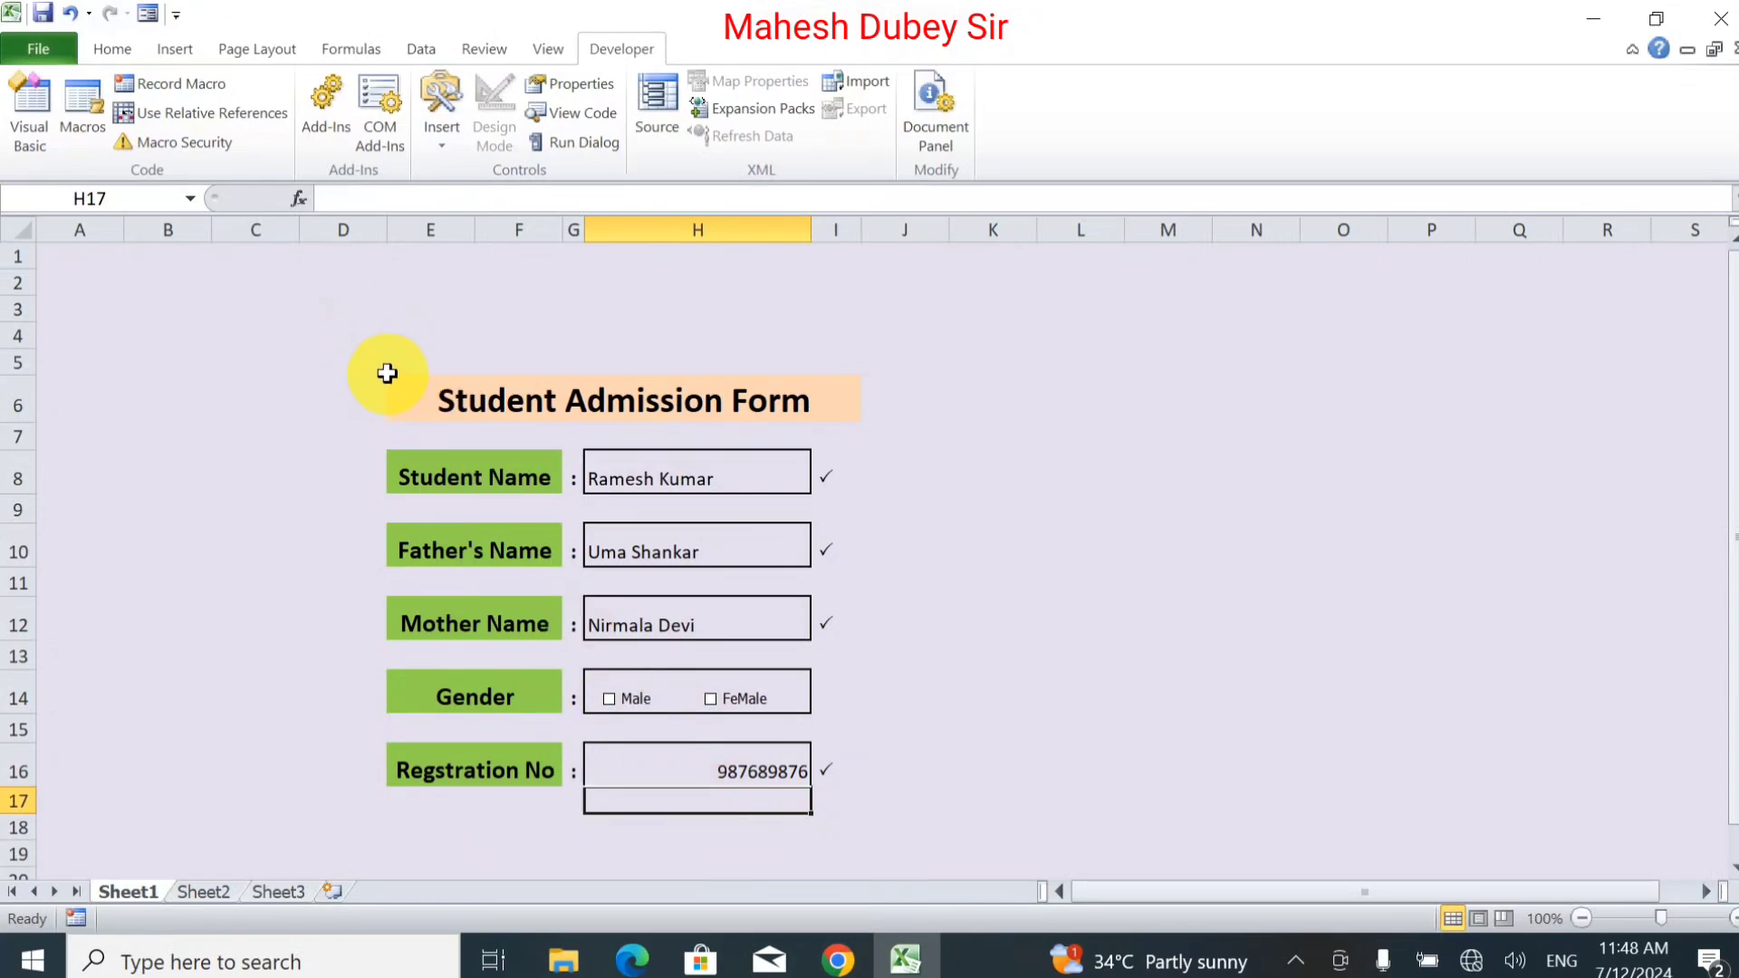
drag(387, 373, 642, 800)
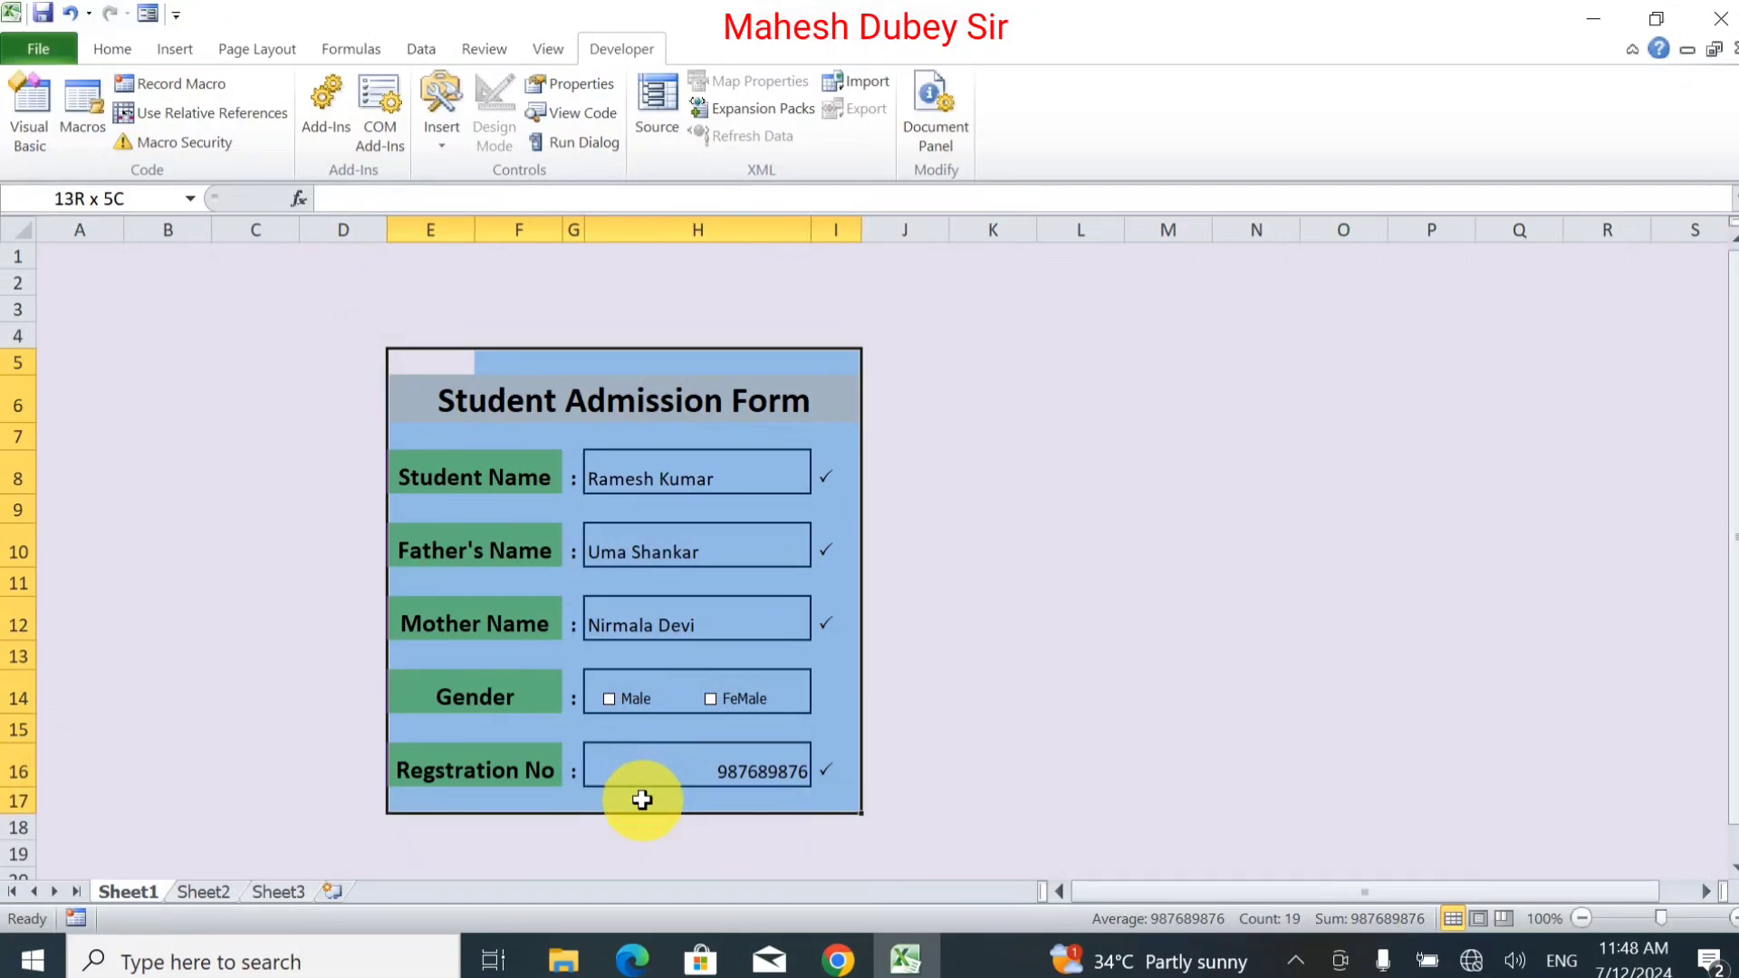
Give E5:I17 Outside Borders and an Orange, Accent 6, Lighter 60% fill.
click(107, 52)
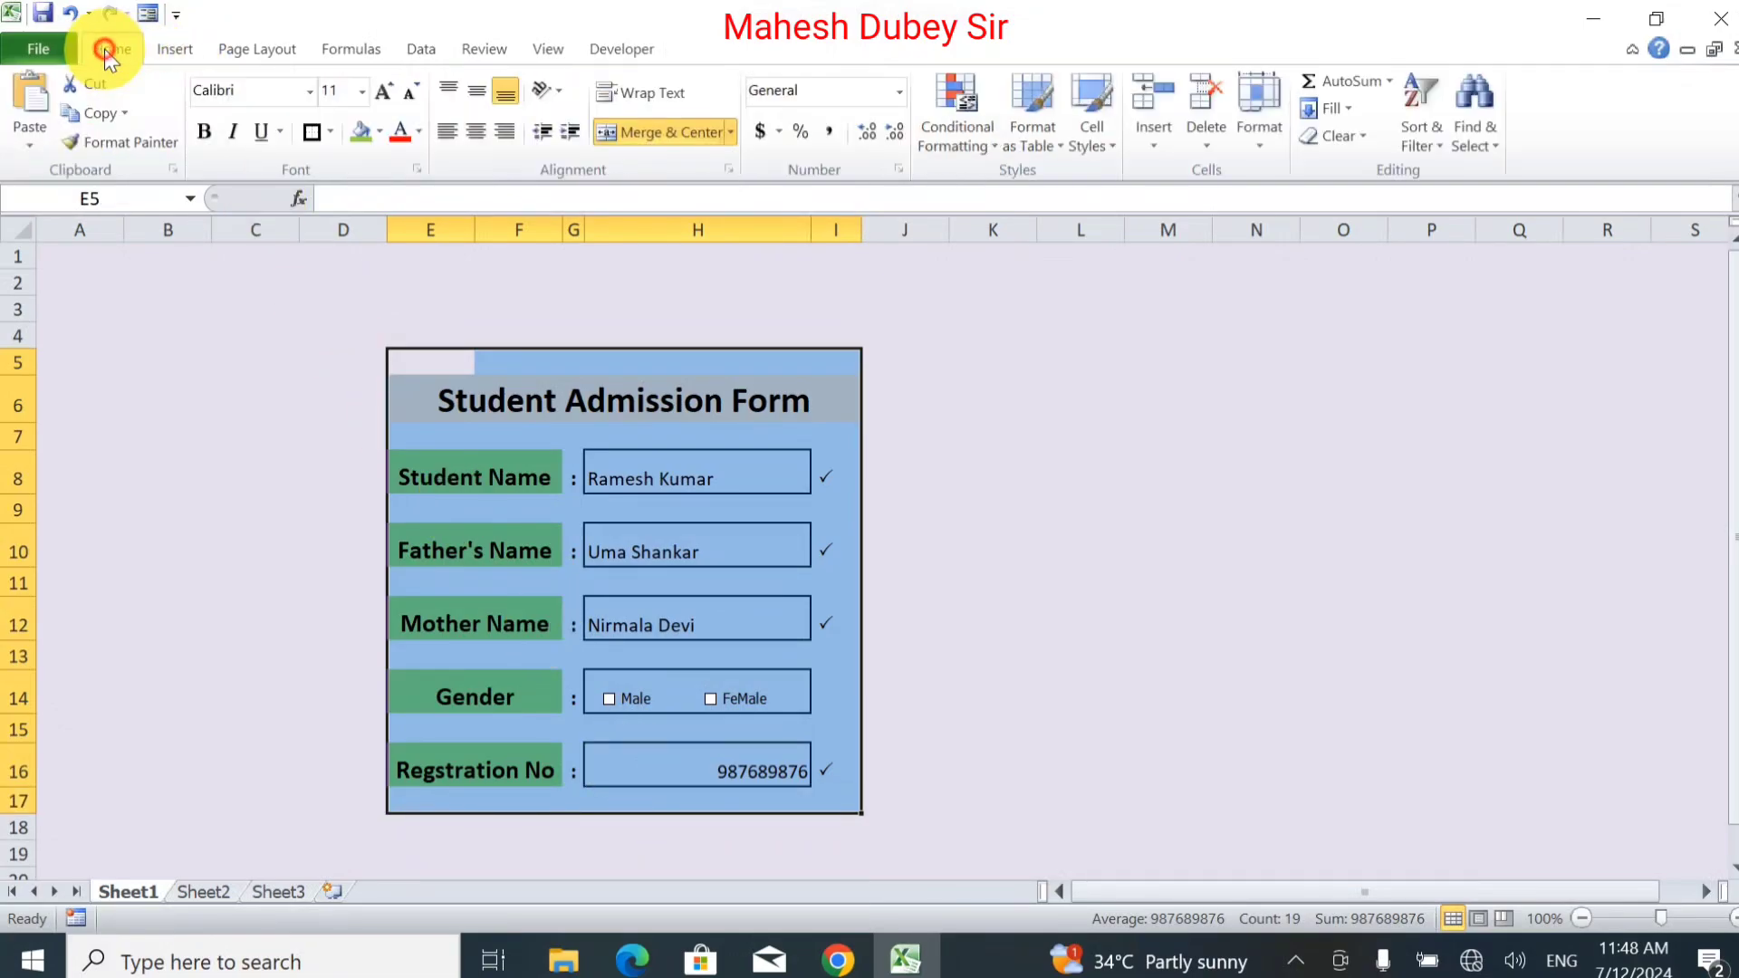
click(302, 133)
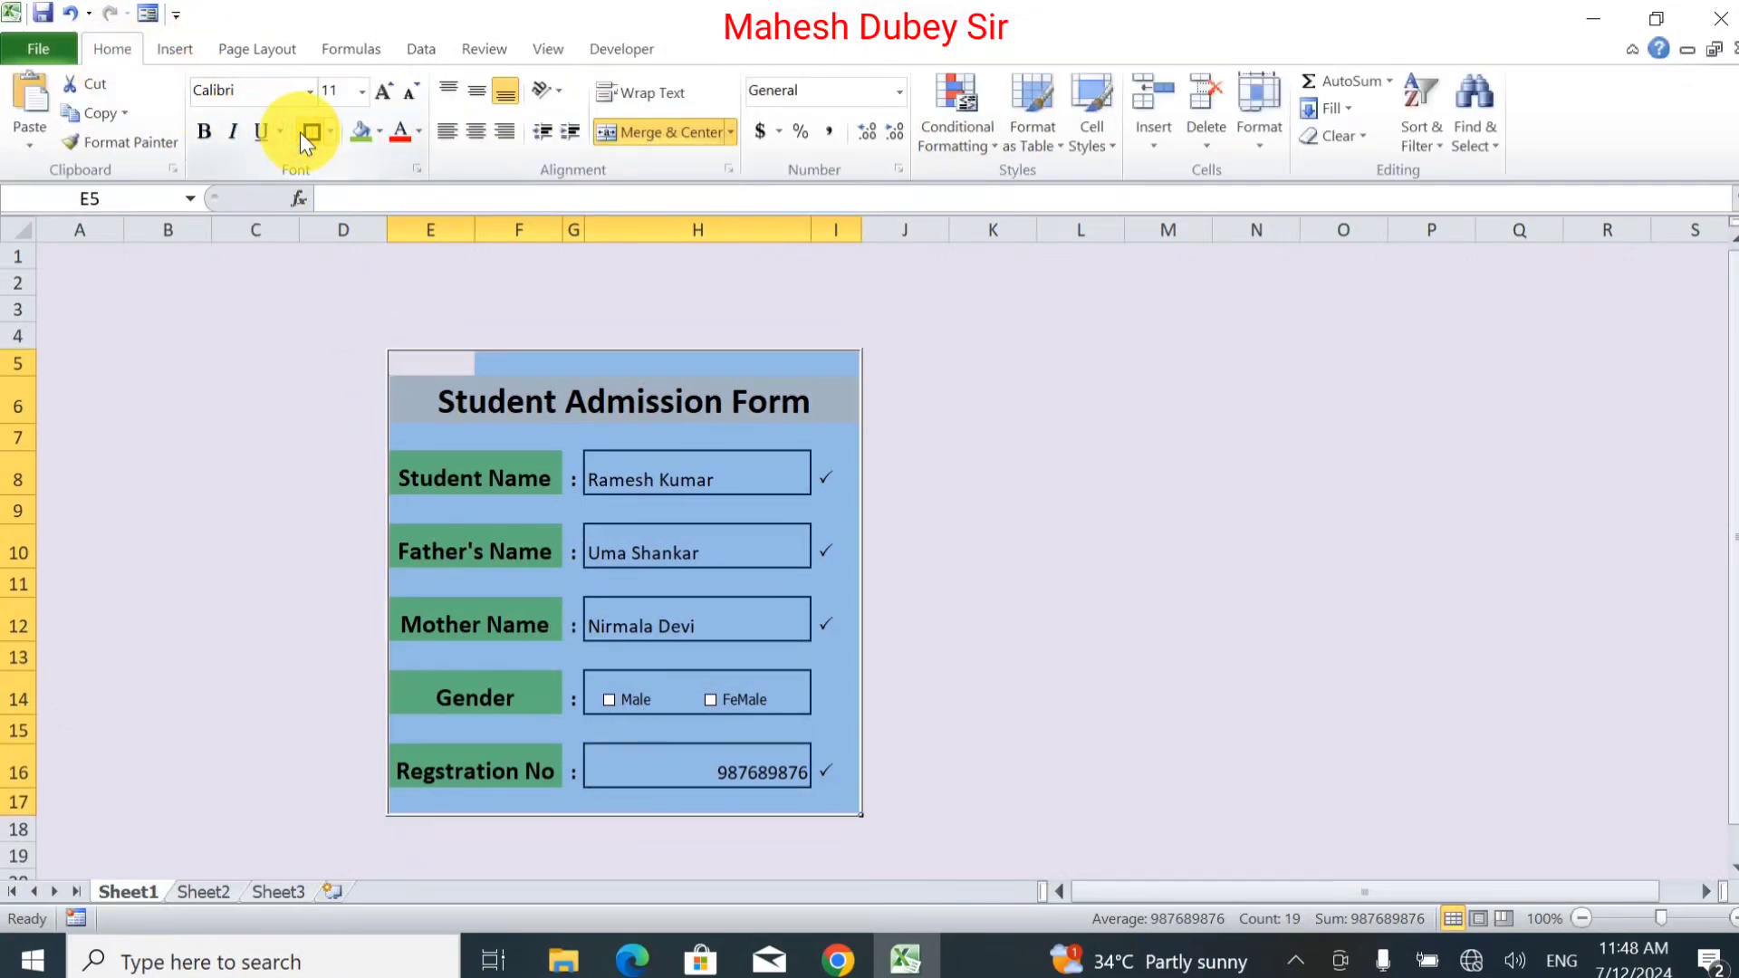
click(382, 139)
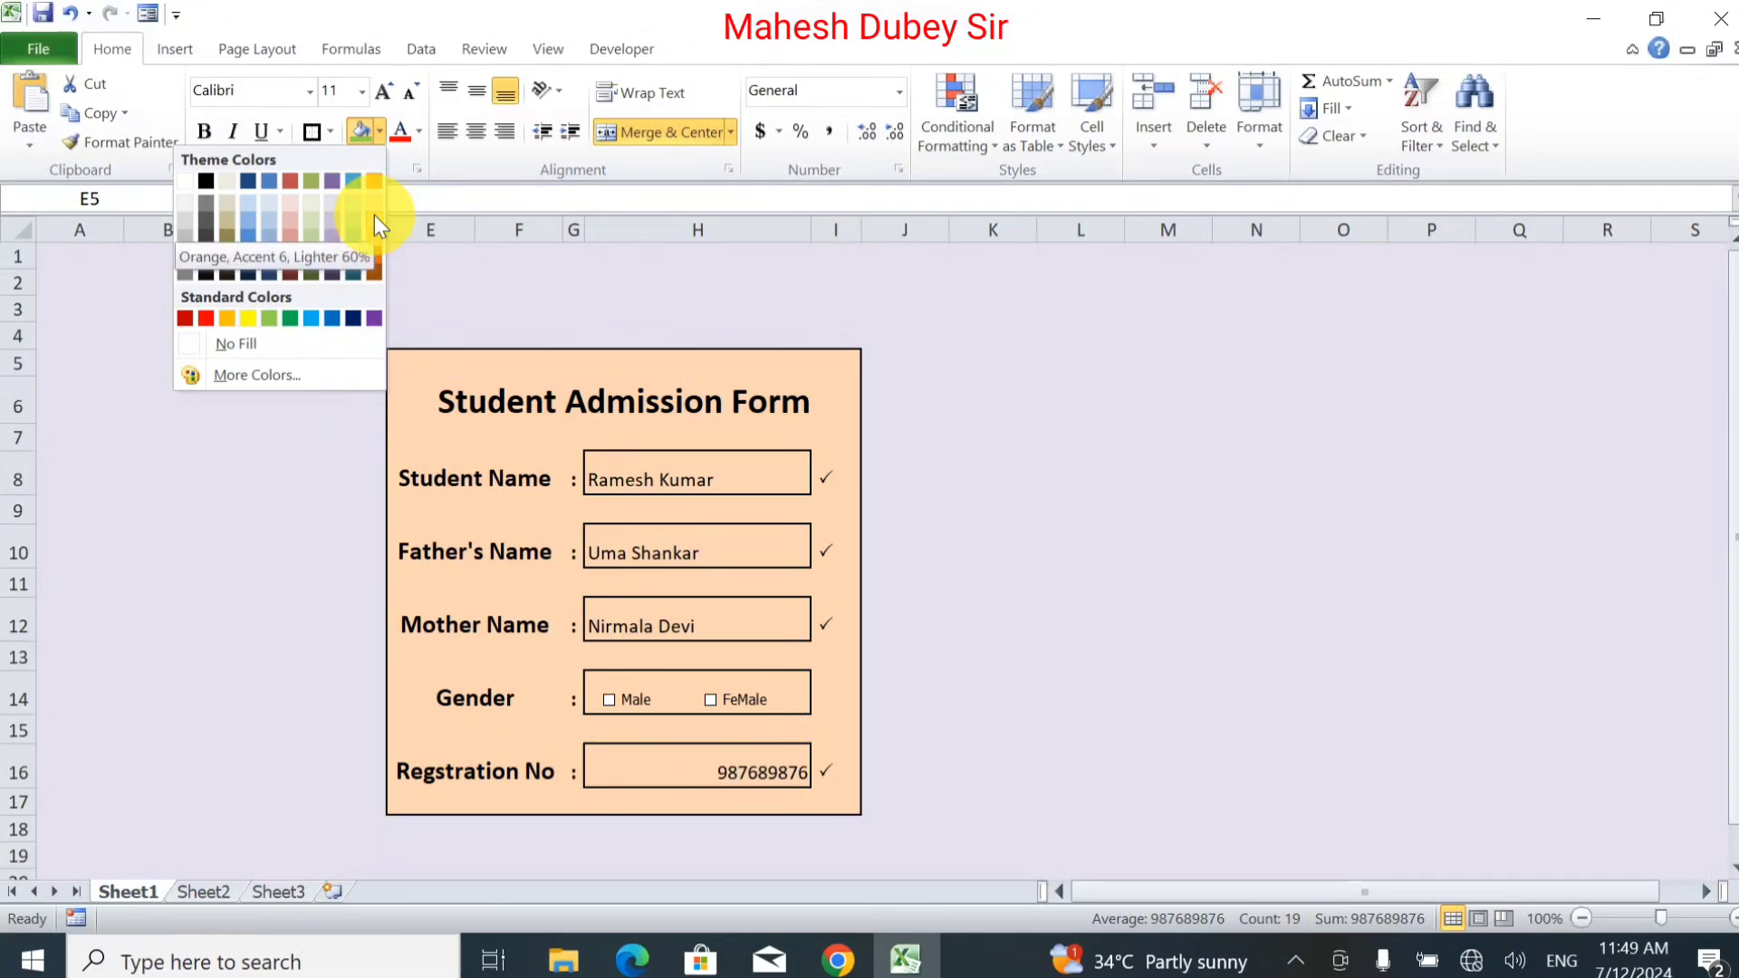
click(373, 214)
click(318, 434)
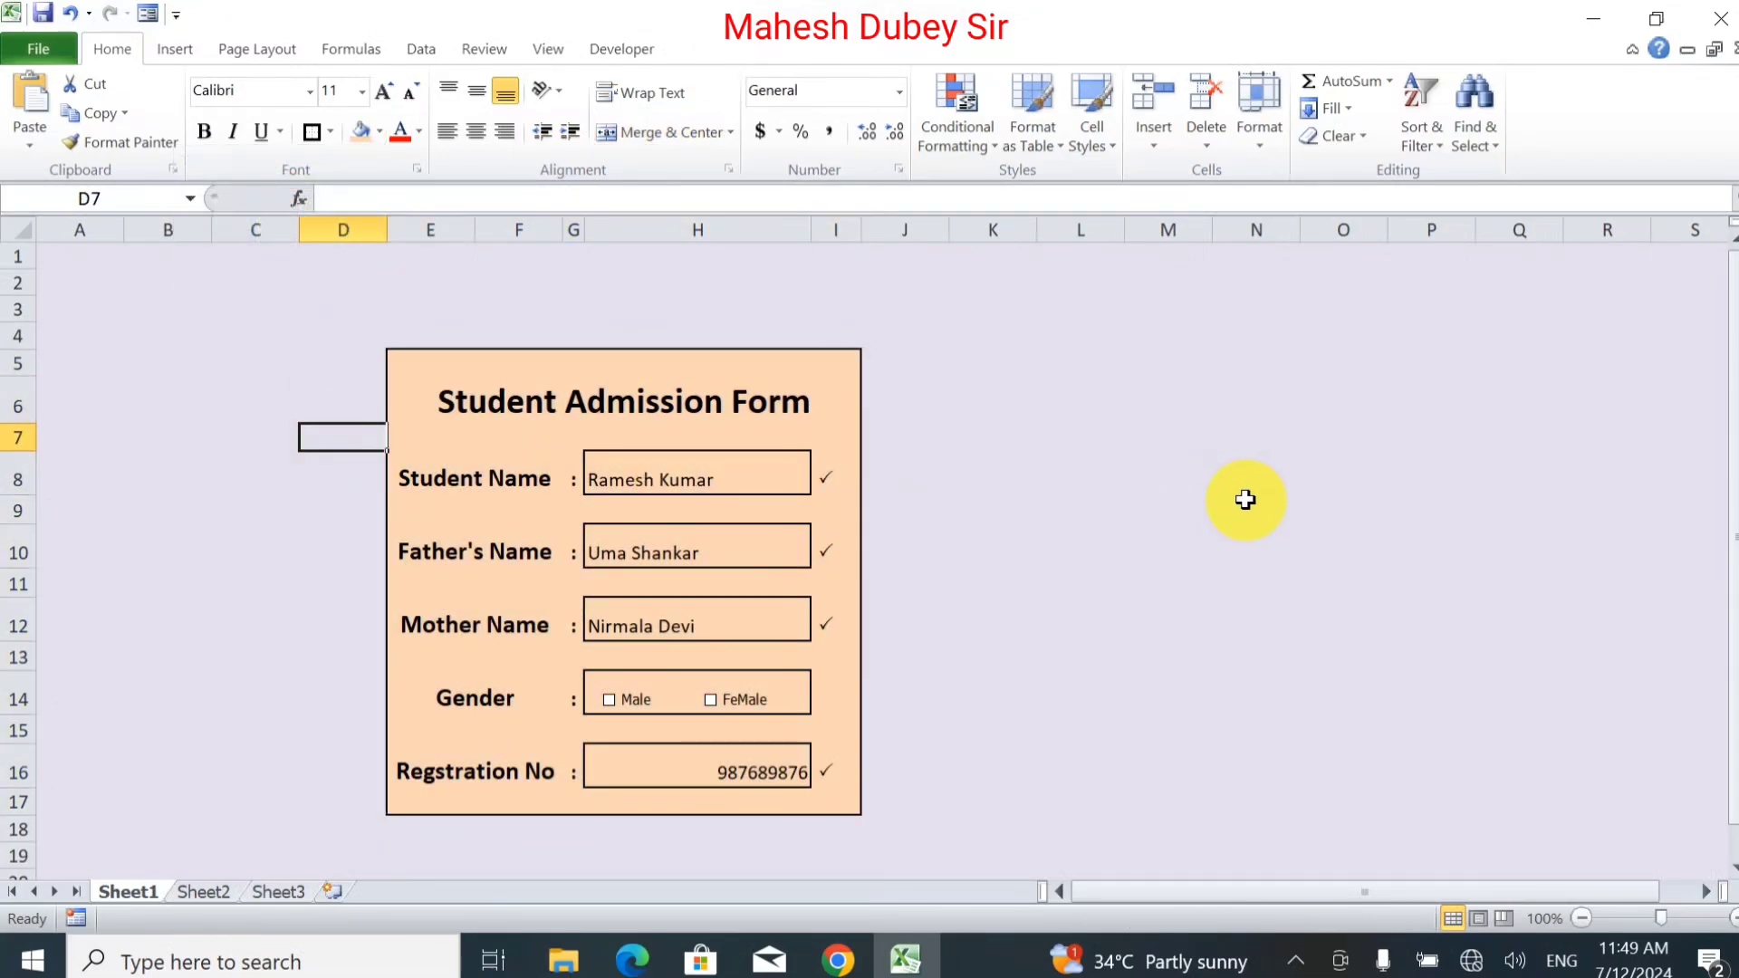
Deselect the form and inspect the Student Name and Father's Name labels' new fill.
click(1245, 500)
click(490, 481)
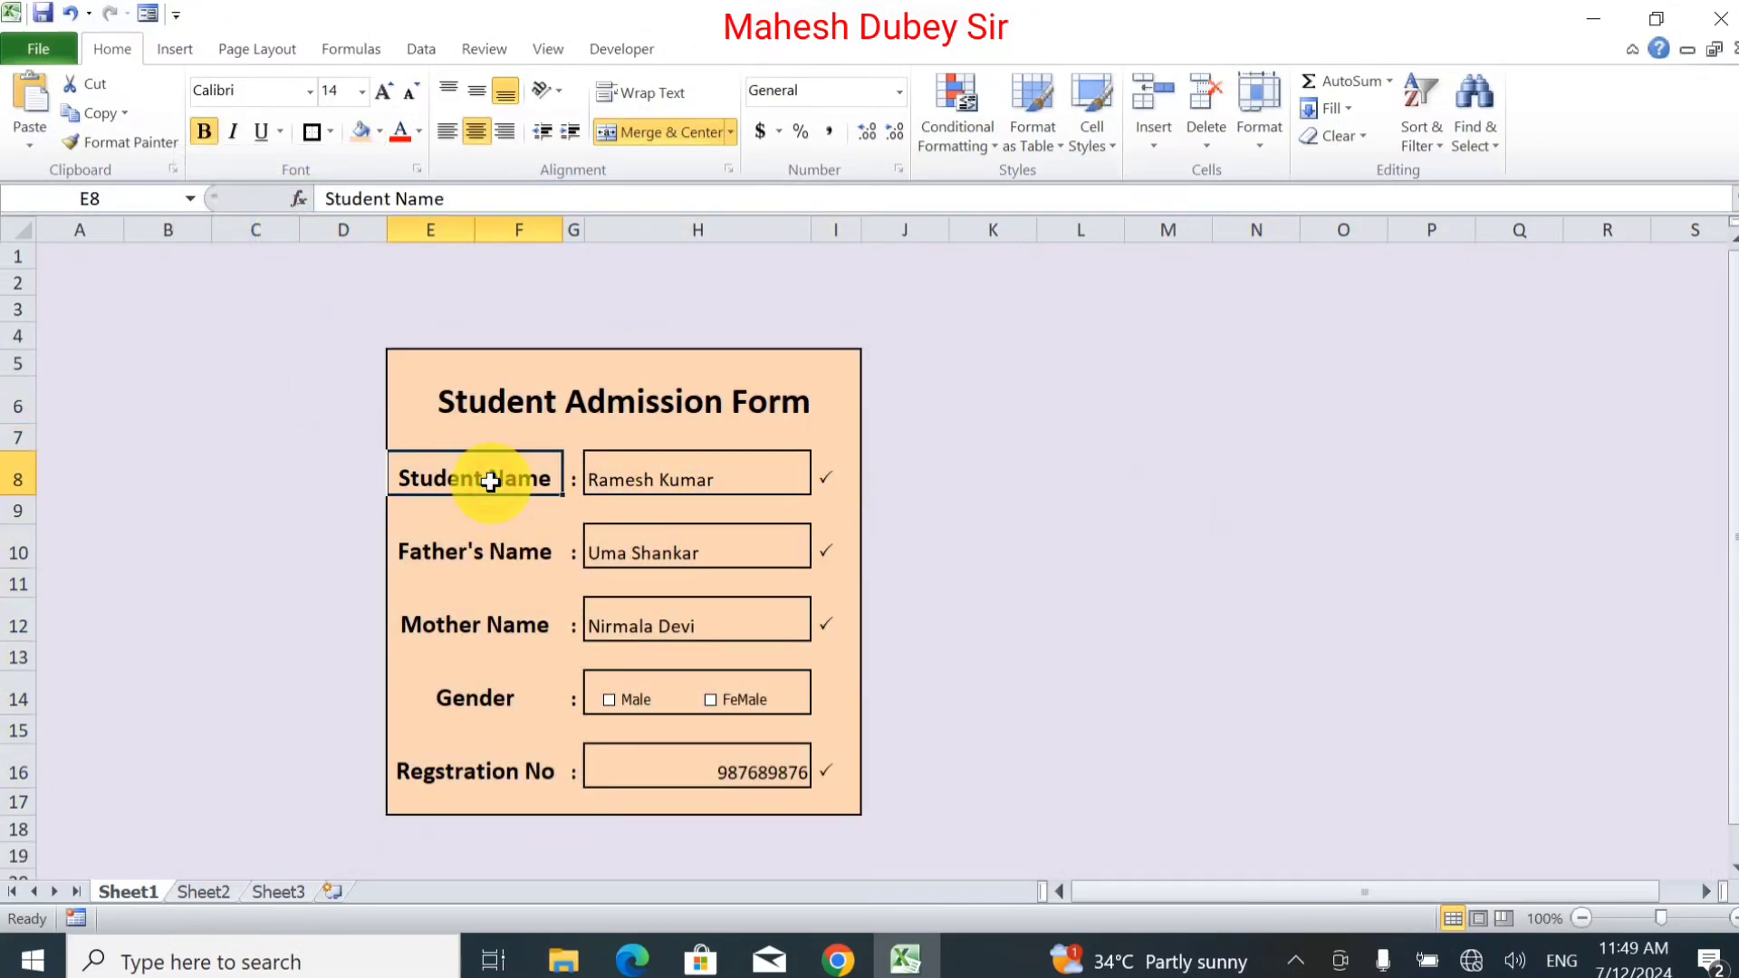
click(478, 543)
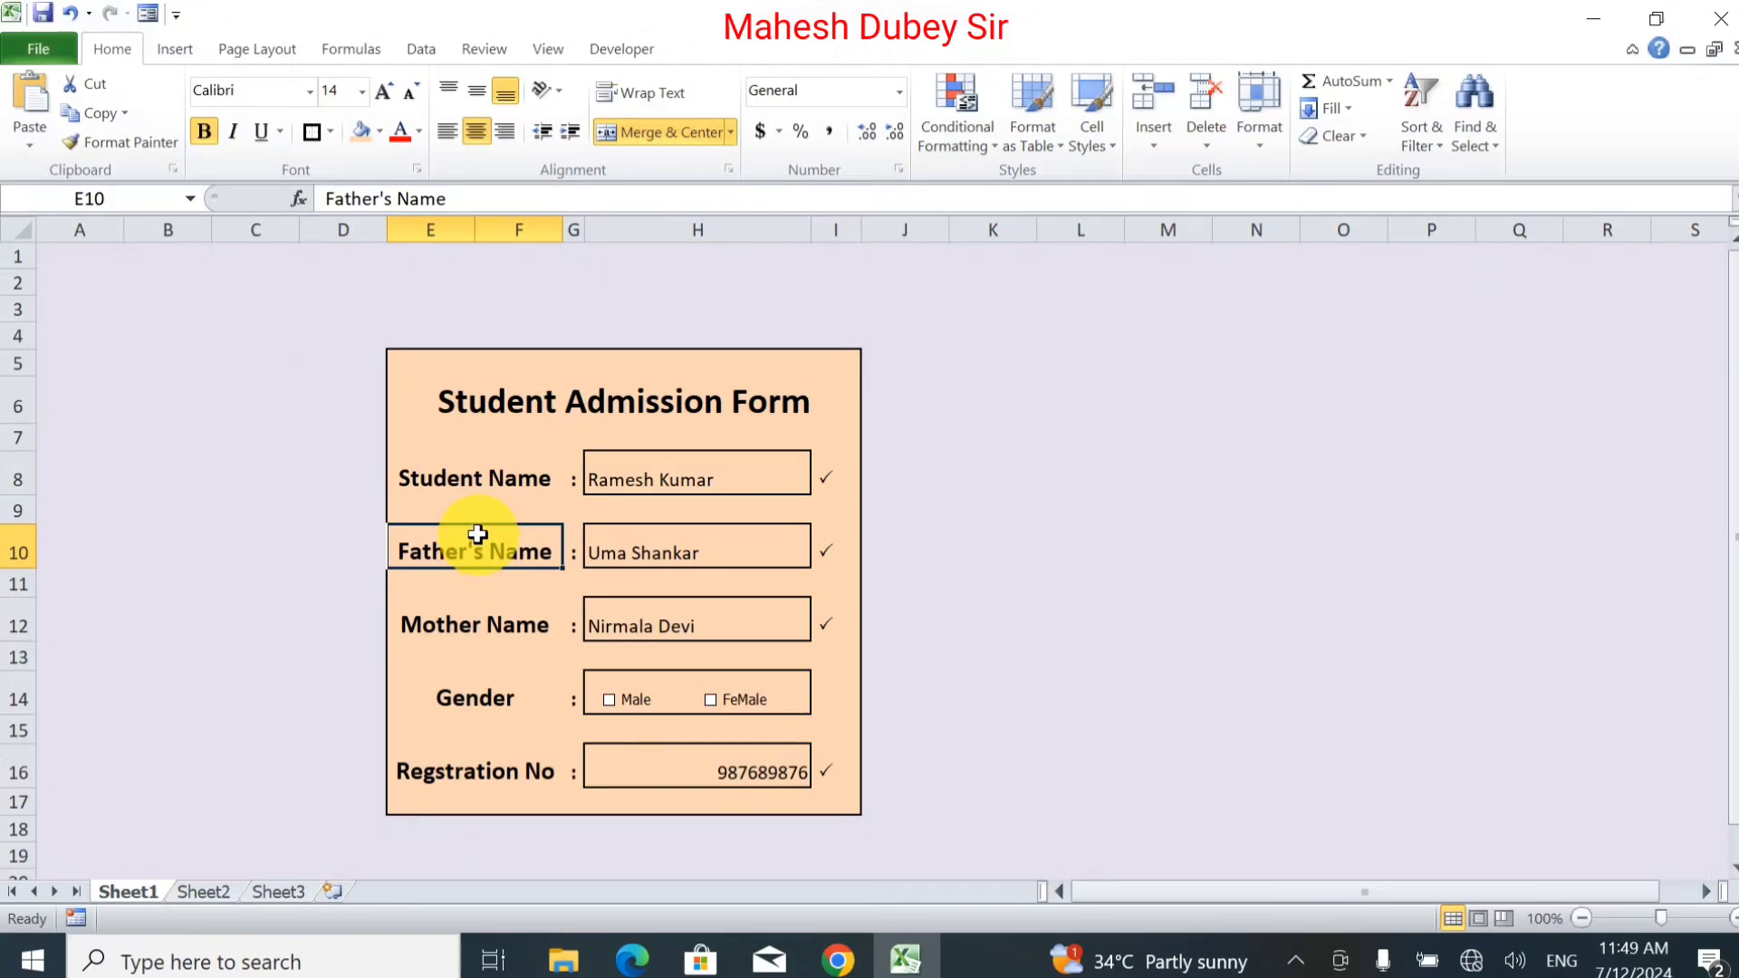
click(967, 658)
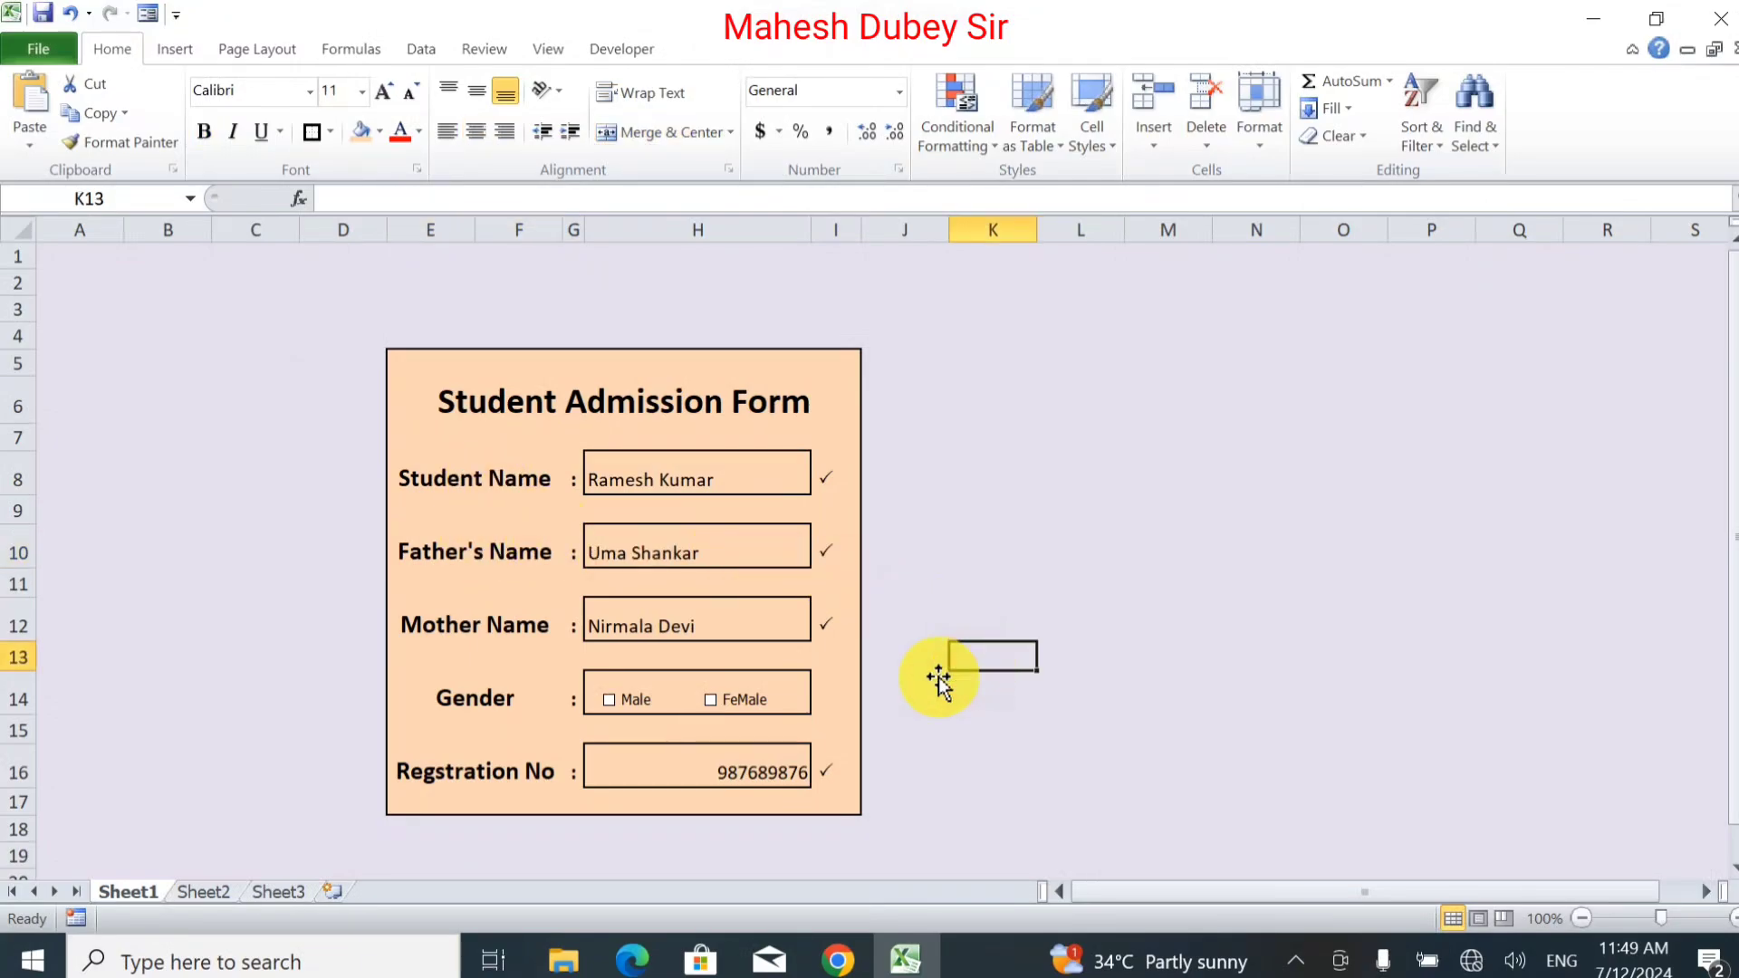
click(712, 700)
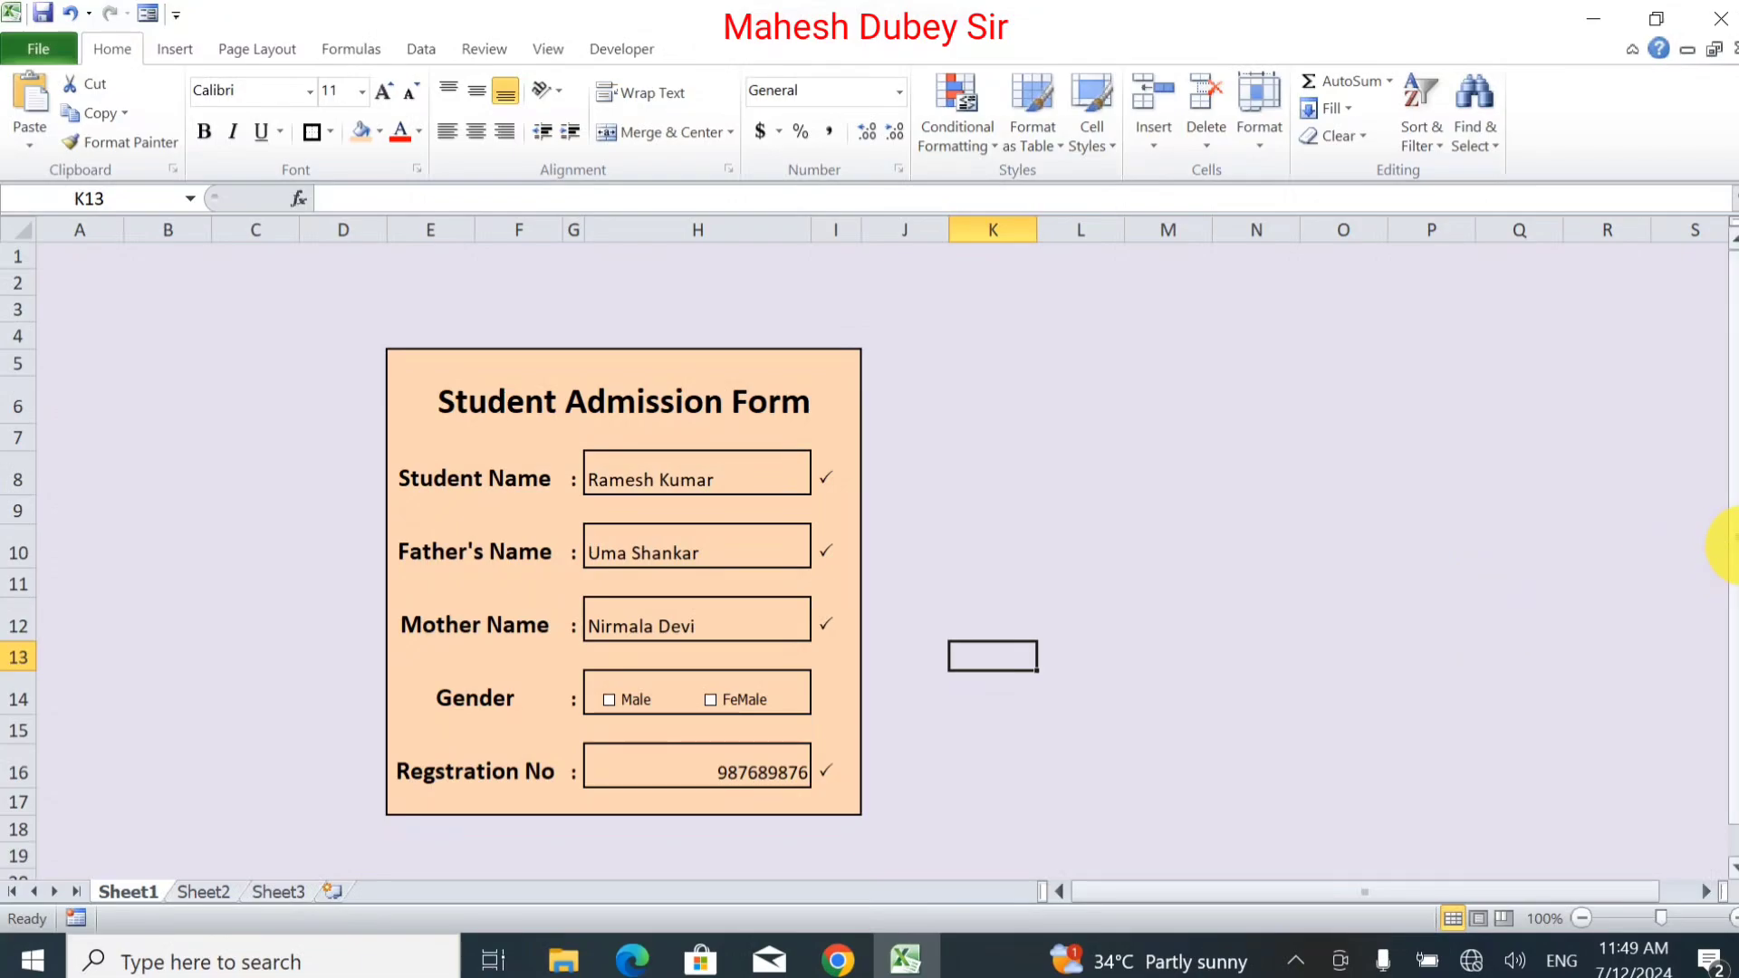
drag(1731, 544, 1731, 557)
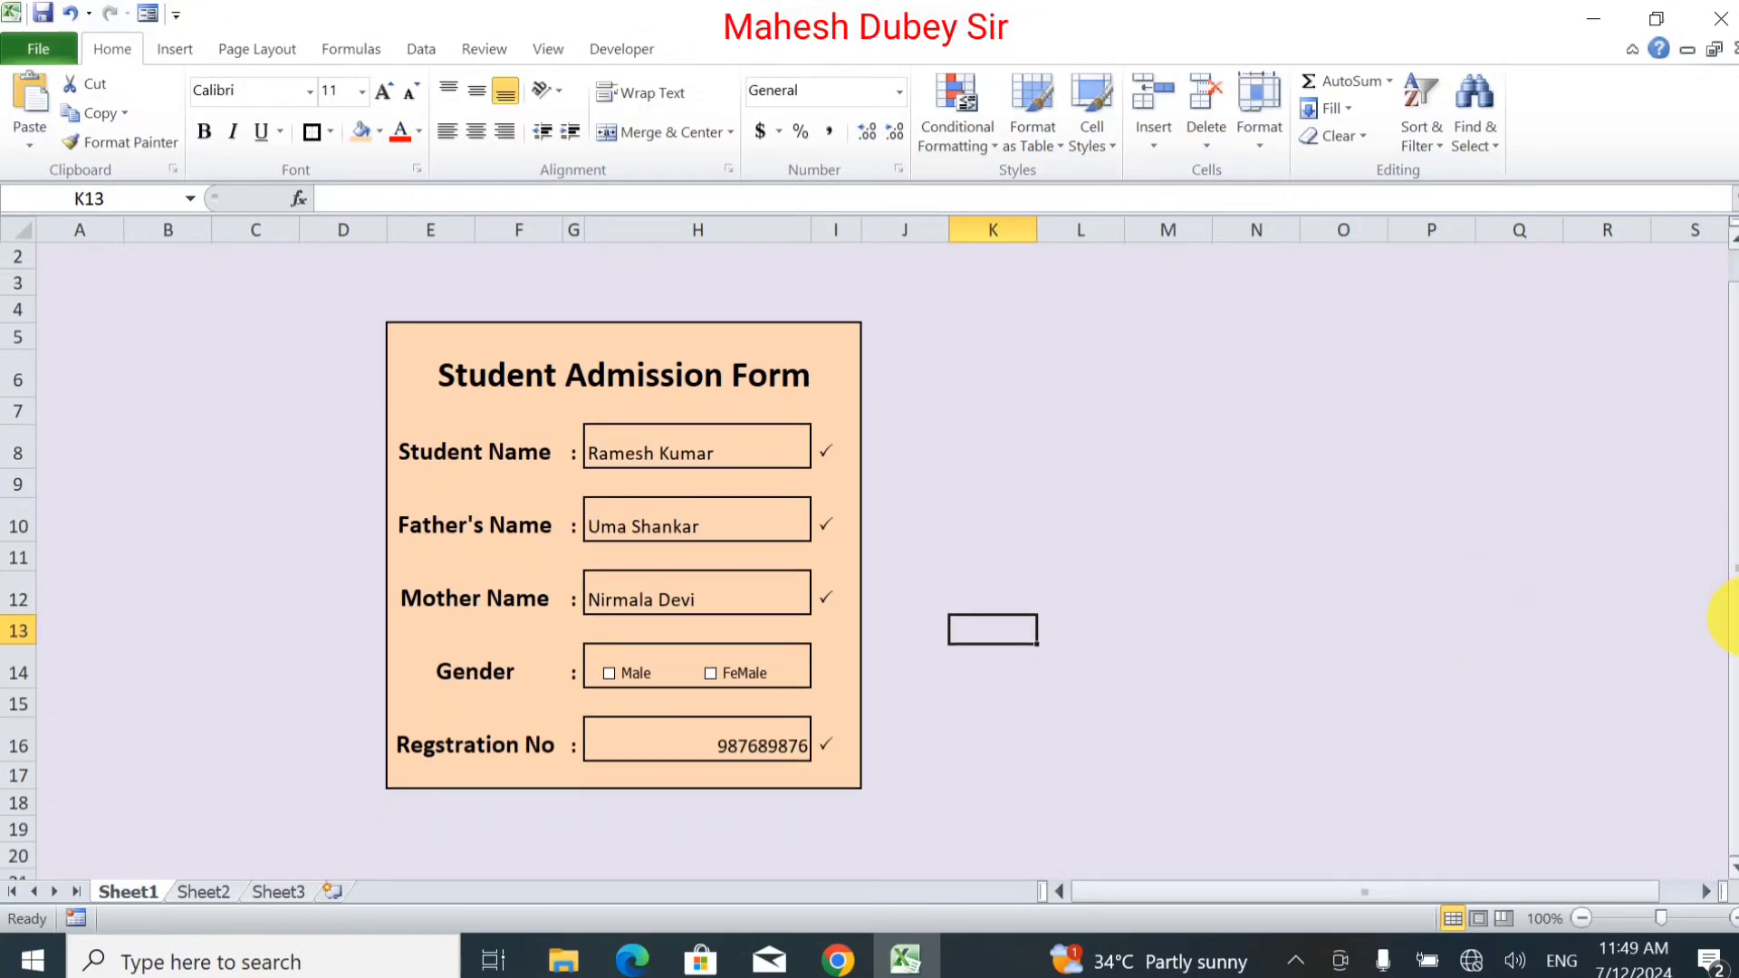
click(621, 819)
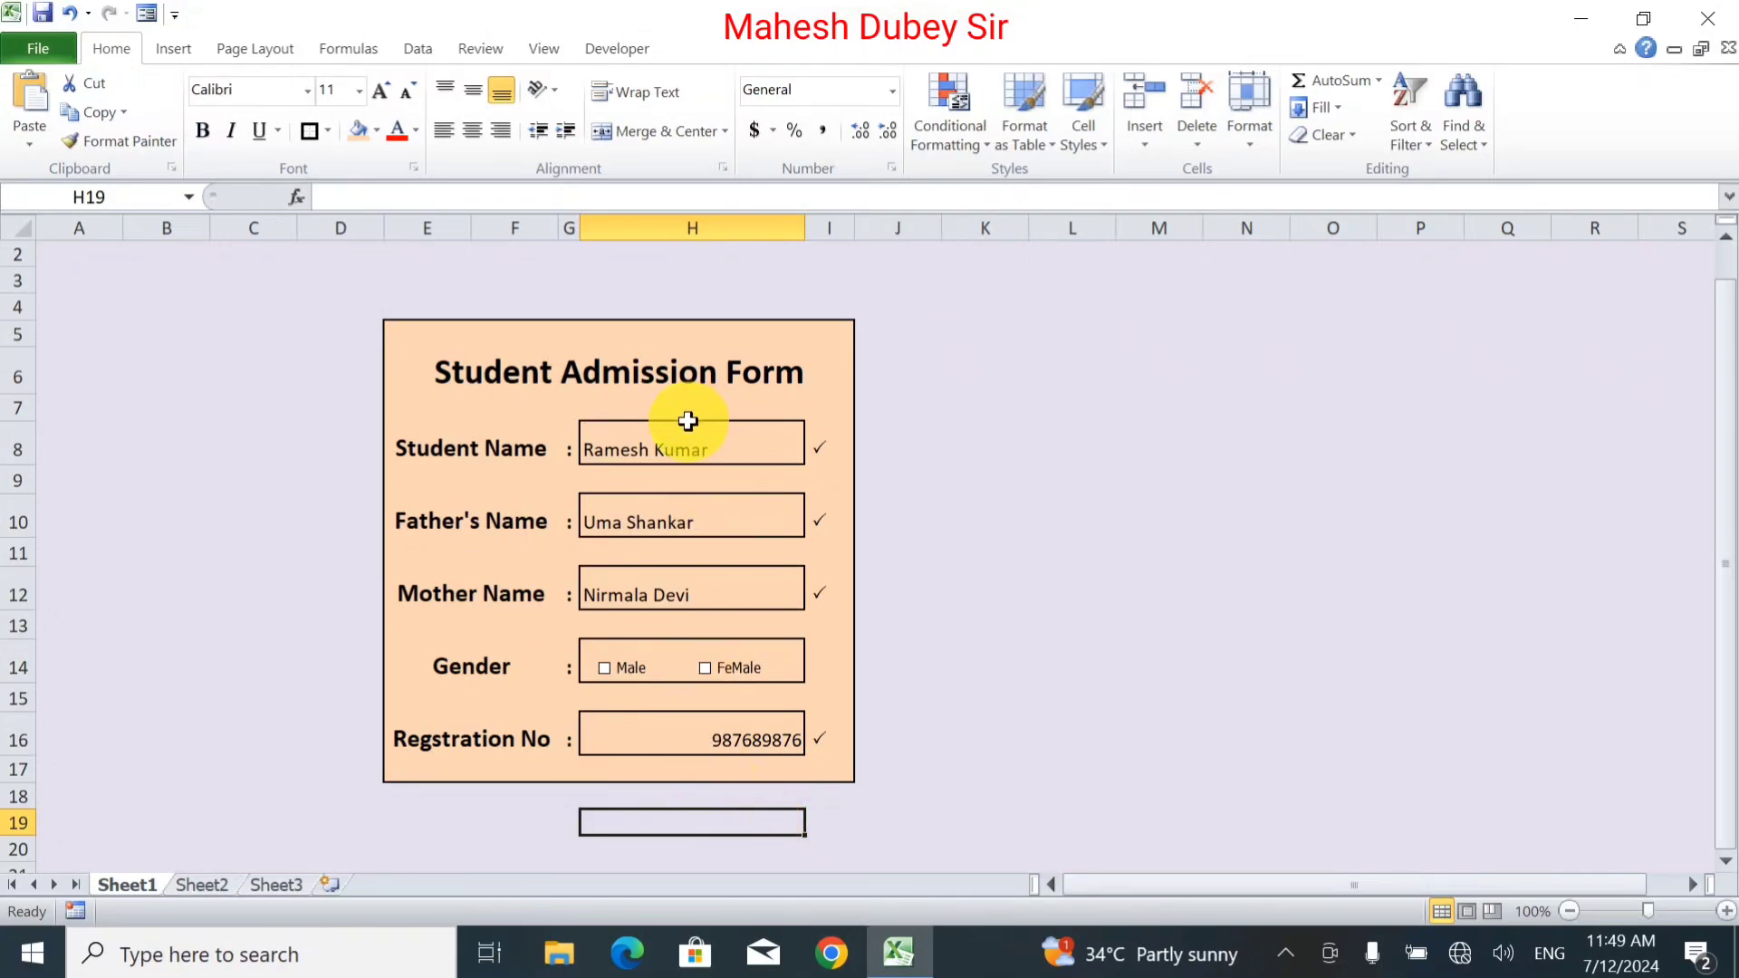
click(696, 831)
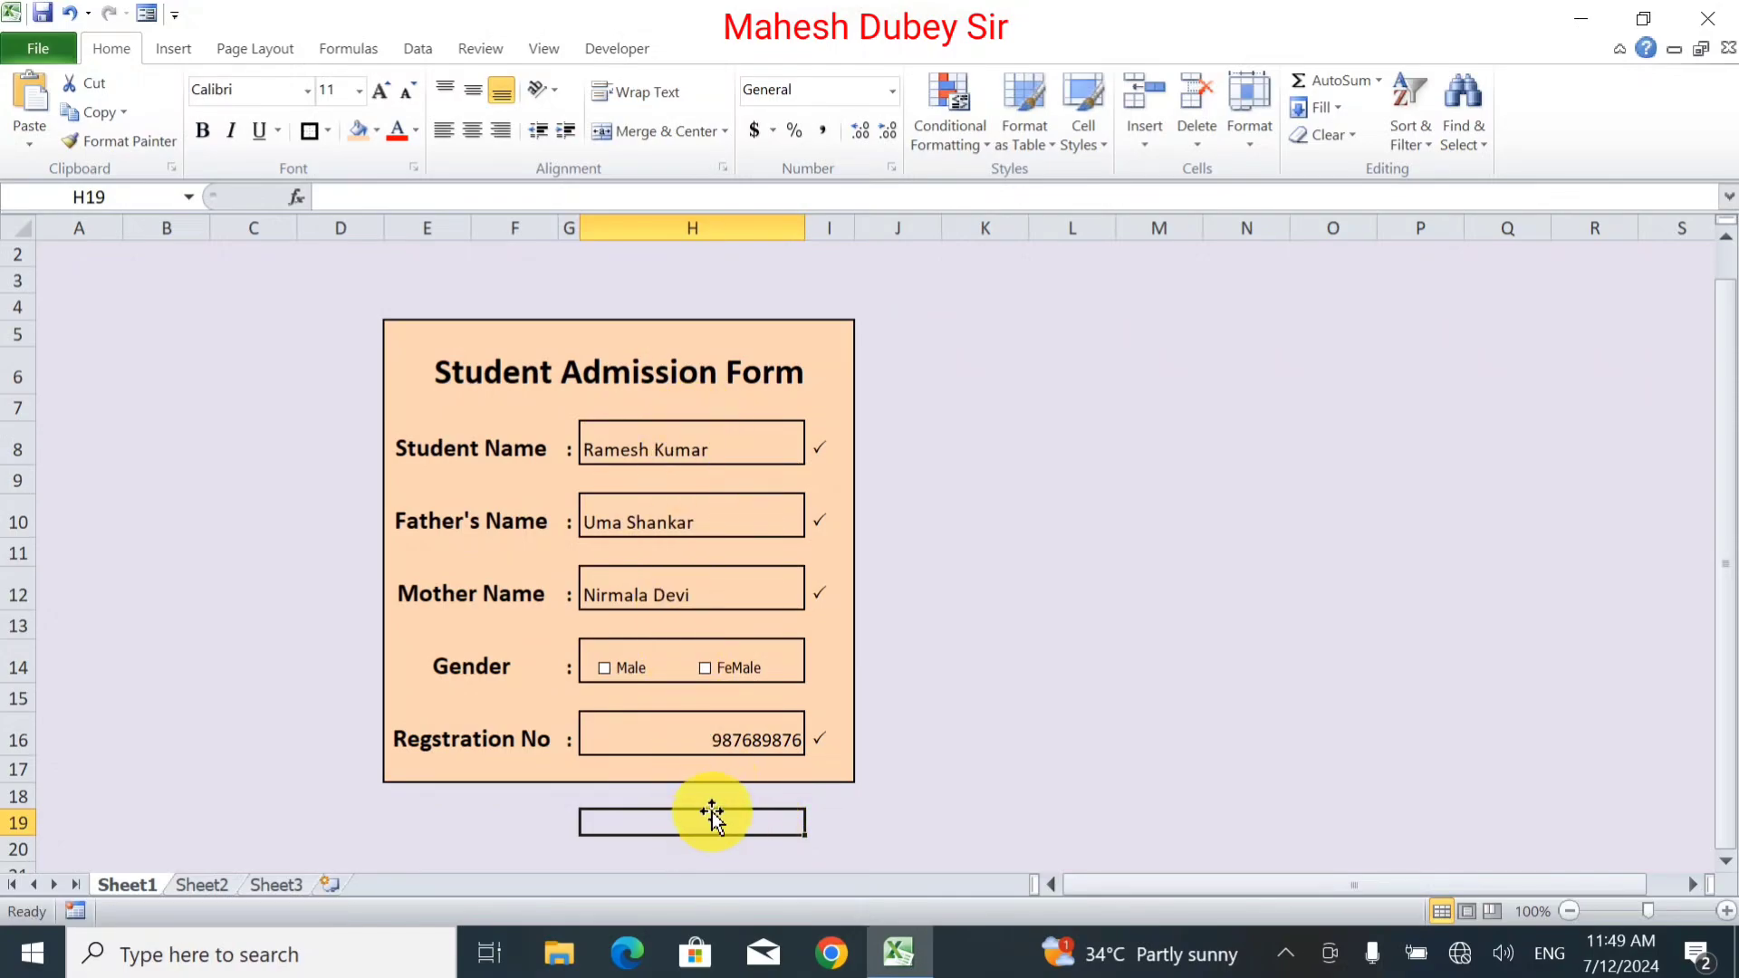